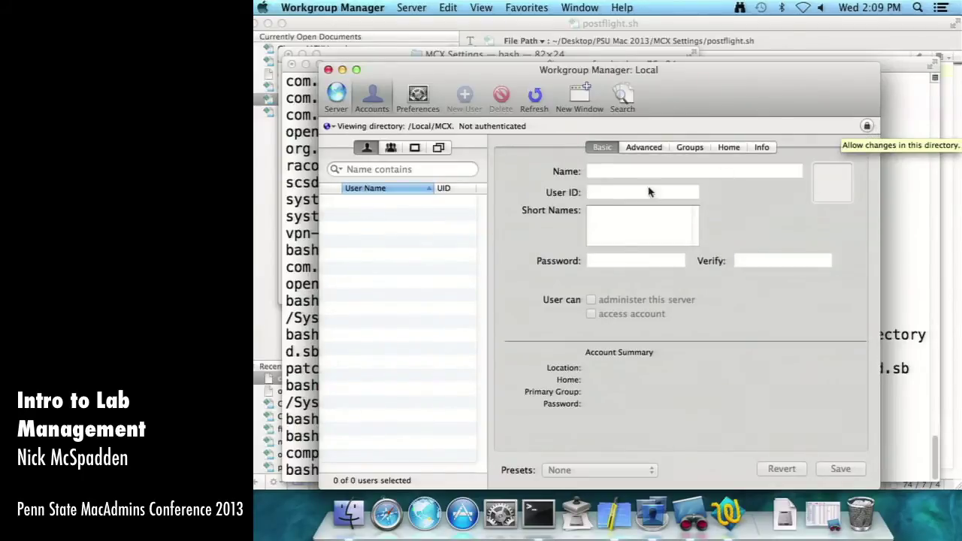
- Rerun the recalled dscl create command in Terminal to add the mcxadmin user to /Local/MCX
click(538, 513)
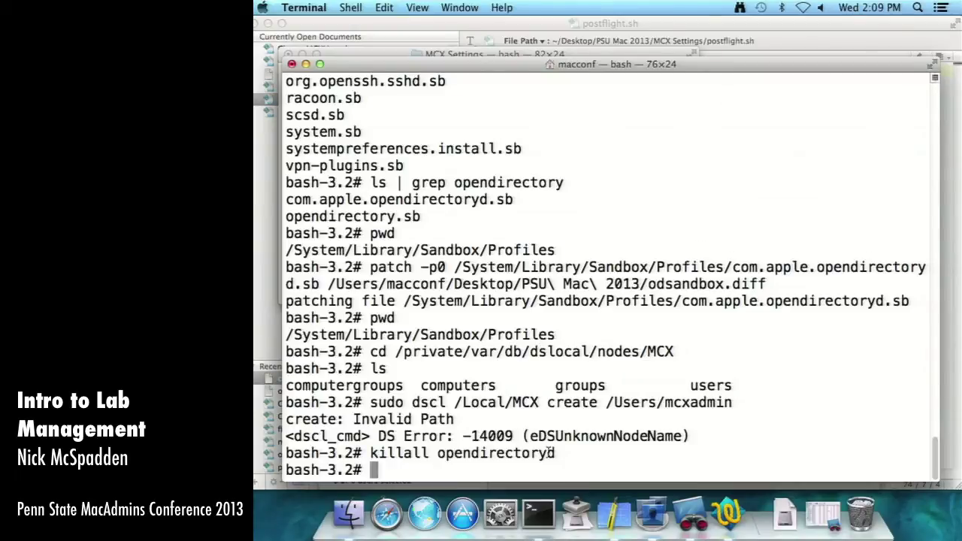
mouse_move(558, 461)
mouse_down()
mouse_move(376, 453)
mouse_move(562, 451)
mouse_up()
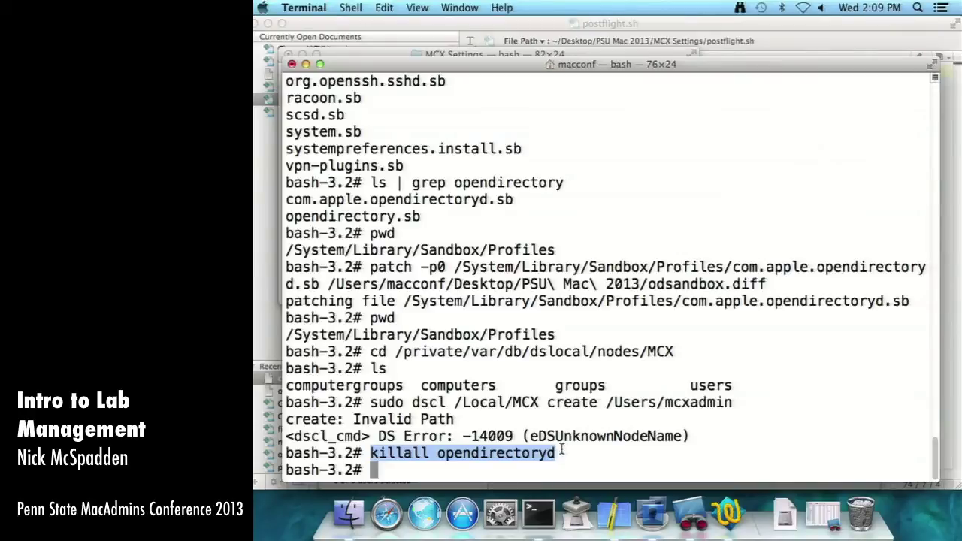
key(Up)
key(Up)
key(Return)
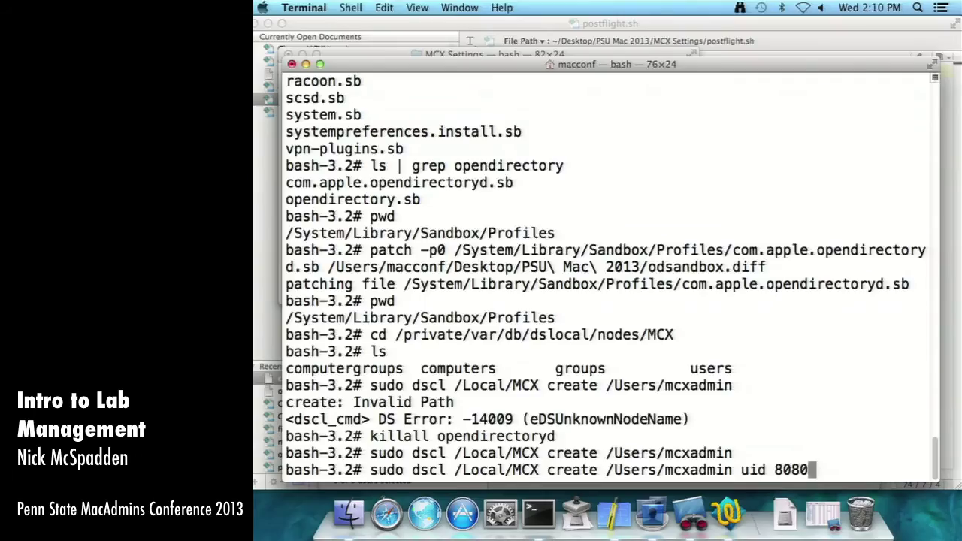
- Run the dscl command giving mcxadmin the user ID 8080
key(Return)
- Give mcxadmin group ID 80 and shell /dev/null with edited dscl commands
key(Up)
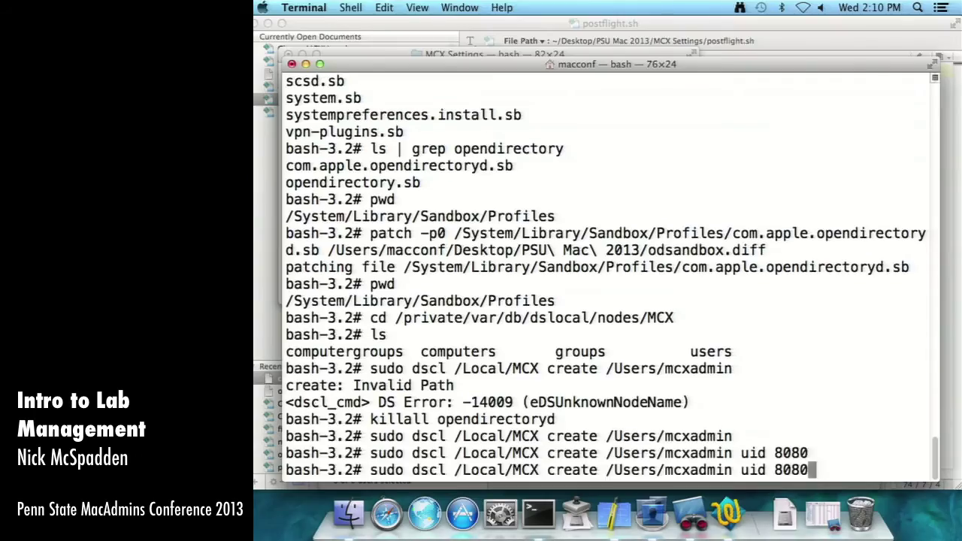
key(BackSpace)
key(BackSpace)
key(BackSpace)
key(BackSpace)
key(BackSpace)
key(BackSpace)
key(BackSpace)
key(BackSpace)
text(gid 80)
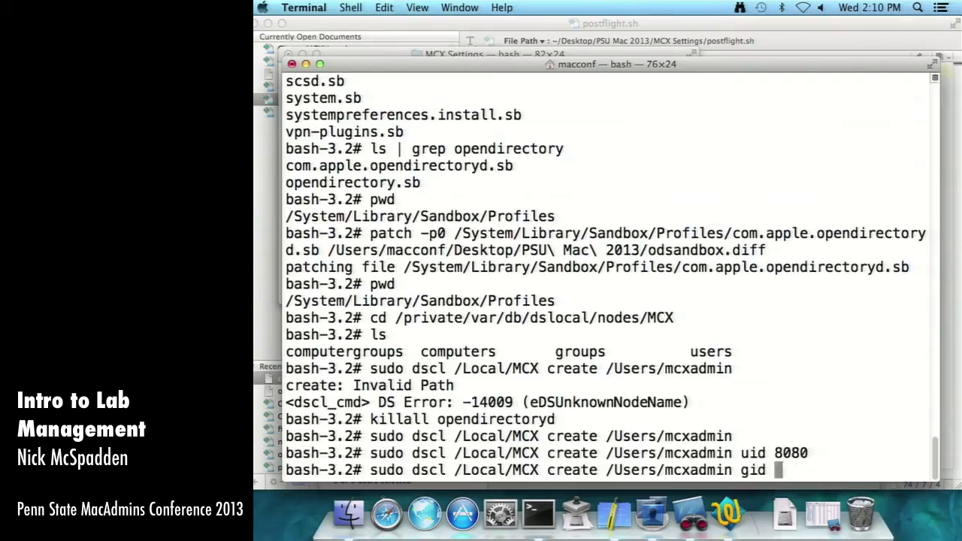
key(Return)
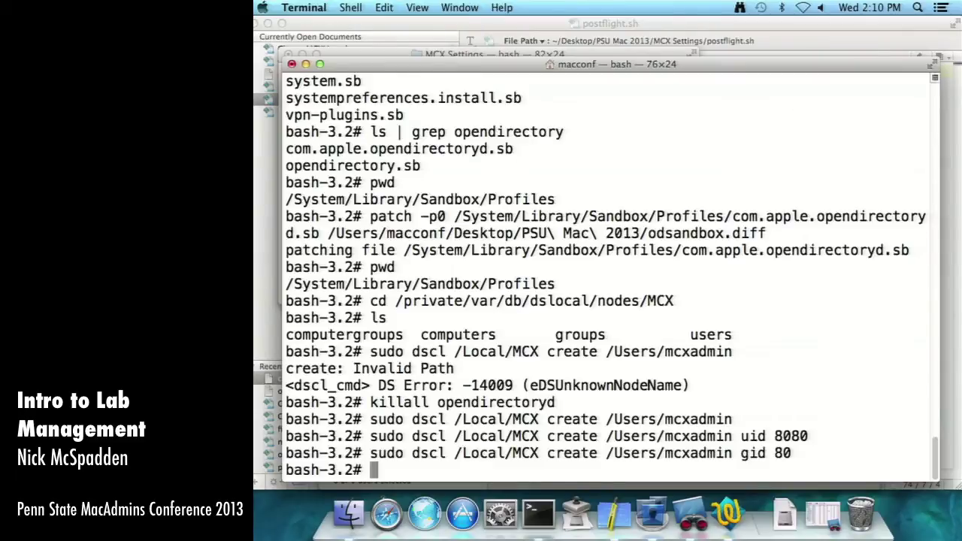
key(Up)
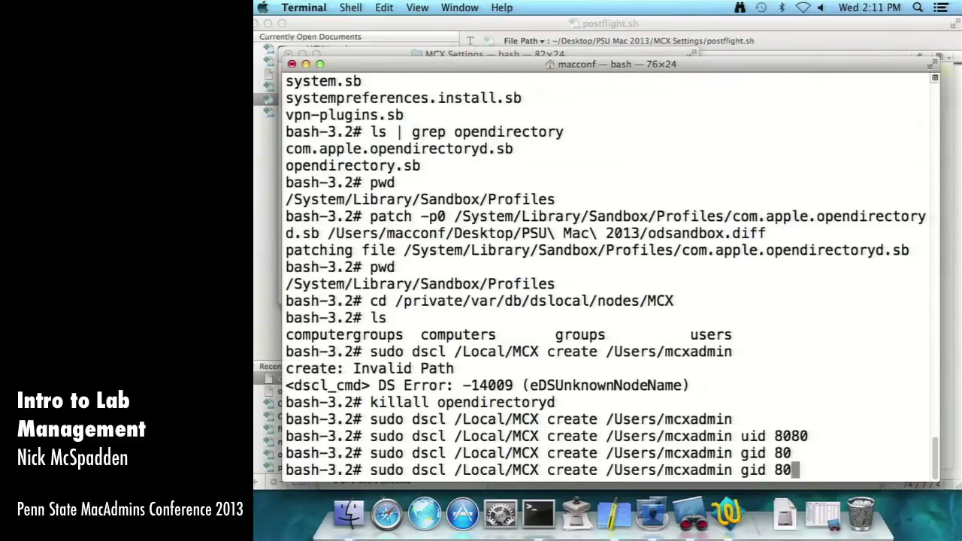
key(BackSpace)
key(BackSpace)
key(BackSpace)
key(BackSpace)
key(BackSpace)
key(BackSpace)
text(shell /dev/null)
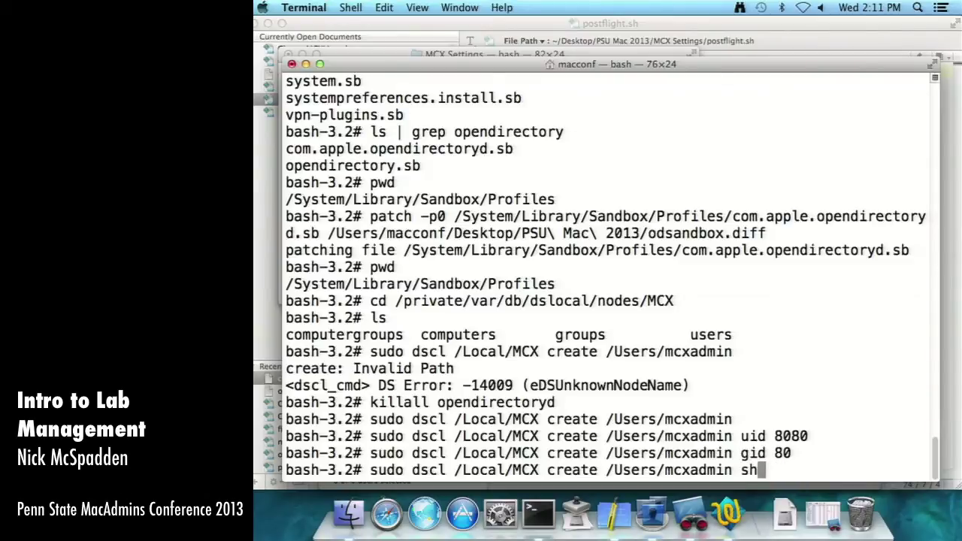
key(Return)
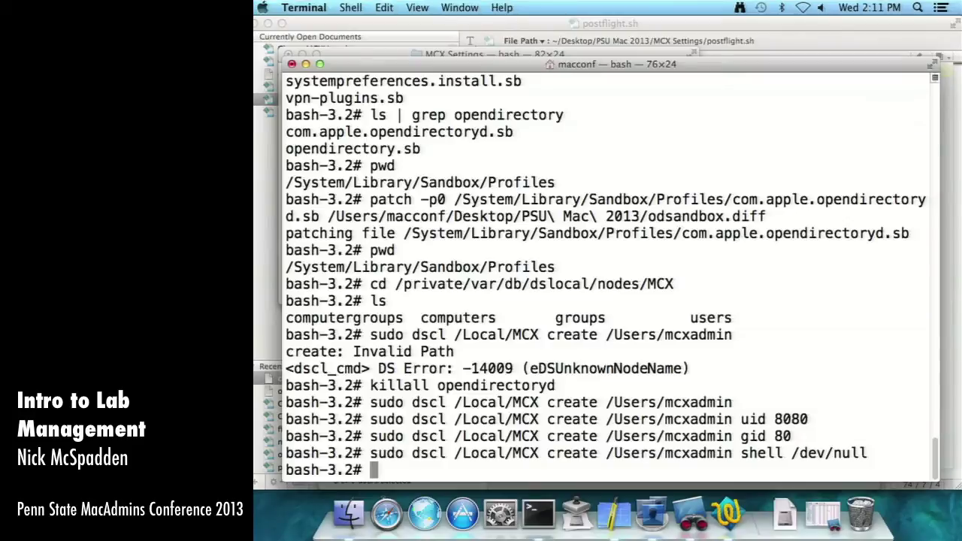
- Turn the recalled dscl command into a passwd command for mcxadmin and run it
key(Up)
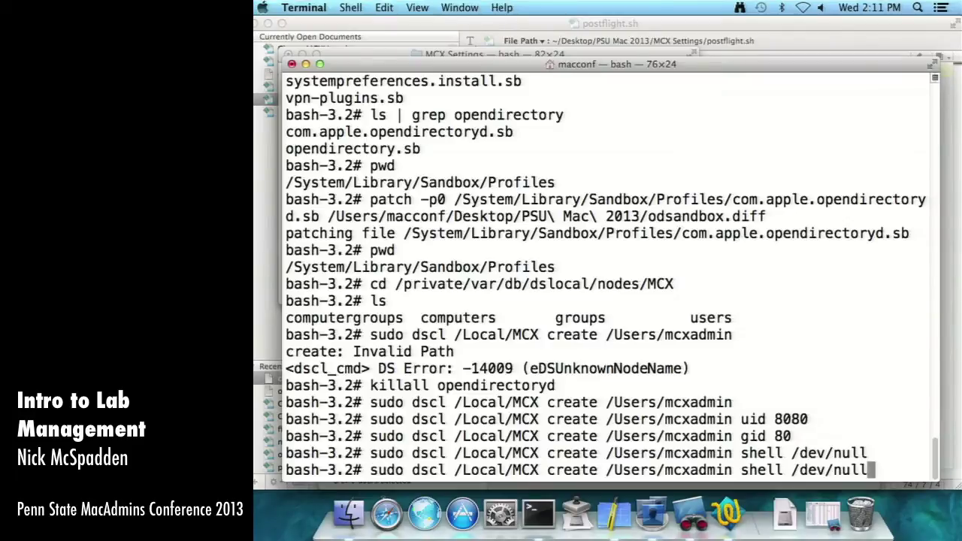
key(BackSpace)
key(BackSpace)
key(BackSpace)
key(BackSpace)
key(BackSpace)
key(BackSpace)
key(BackSpace)
key(BackSpace)
key(BackSpace)
key(BackSpace)
key(BackSpace)
key(BackSpace)
key(BackSpace)
key(BackSpace)
key(BackSpace)
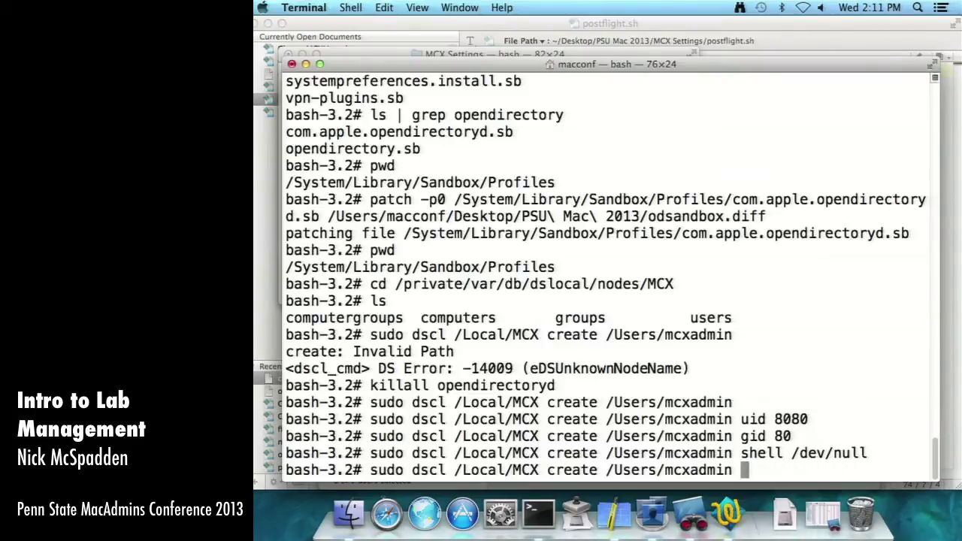
key(Left)
key(Left)
key(Left)
key(Left)
key(Left)
key(Left)
key(Left)
key(Left)
key(Left)
key(Left)
key(Left)
key(Left)
key(Left)
key(Left)
key(Left)
key(Left)
key(Left)
key(Left)
key(Left)
key(Left)
key(Right)
key(Right)
key(Right)
key(Right)
key(Right)
key(Right)
key(BackSpace)
key(BackSpace)
key(BackSpace)
key(BackSpace)
key(BackSpace)
key(BackSpace)
text(passwd)
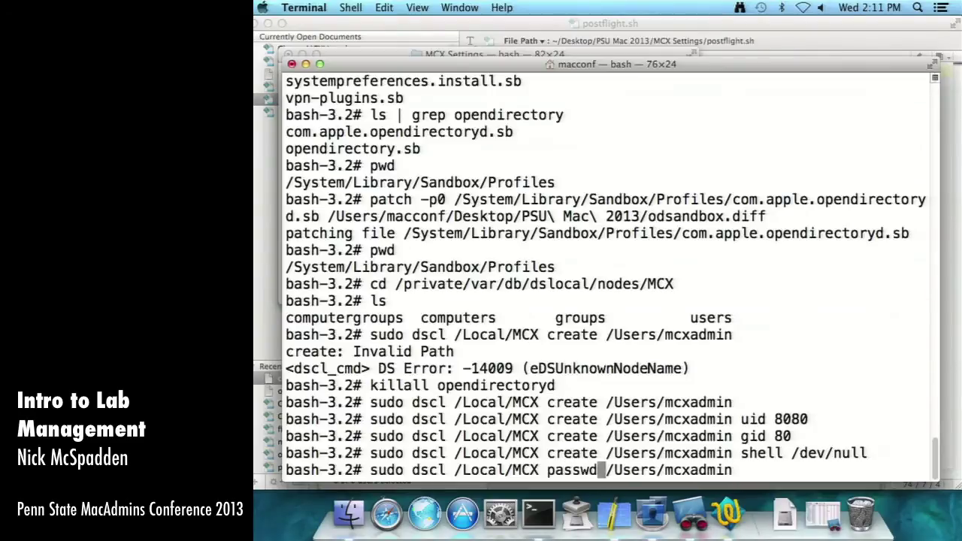
key(Return)
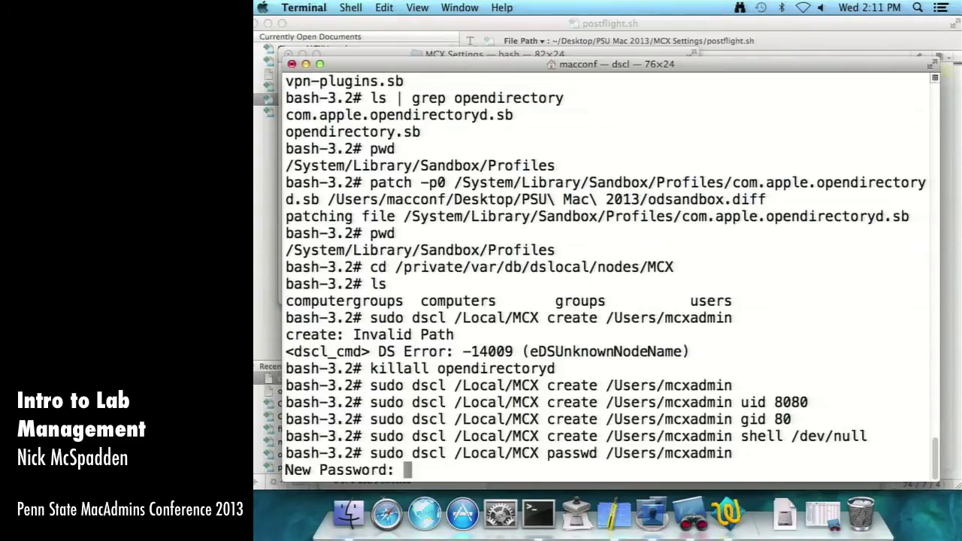
- Submit the mcxadmin password, then list the MCX directory, its path, and the users/ folder
key(Return)
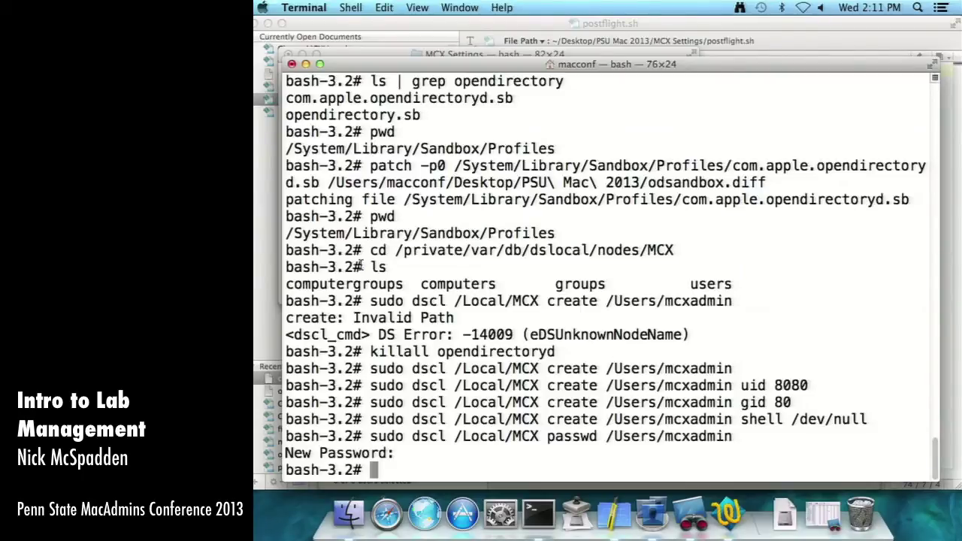
text(ls)
key(Return)
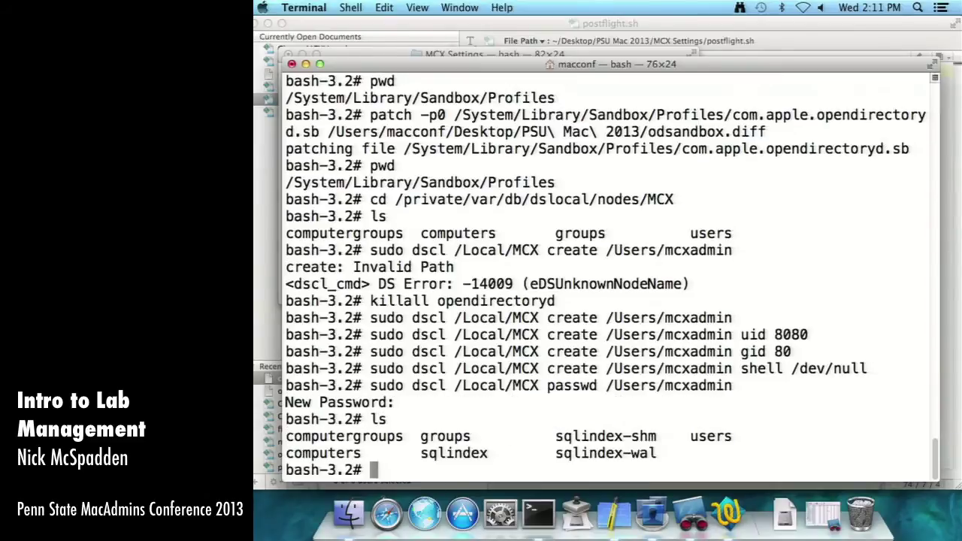
text(pwd)
key(Return)
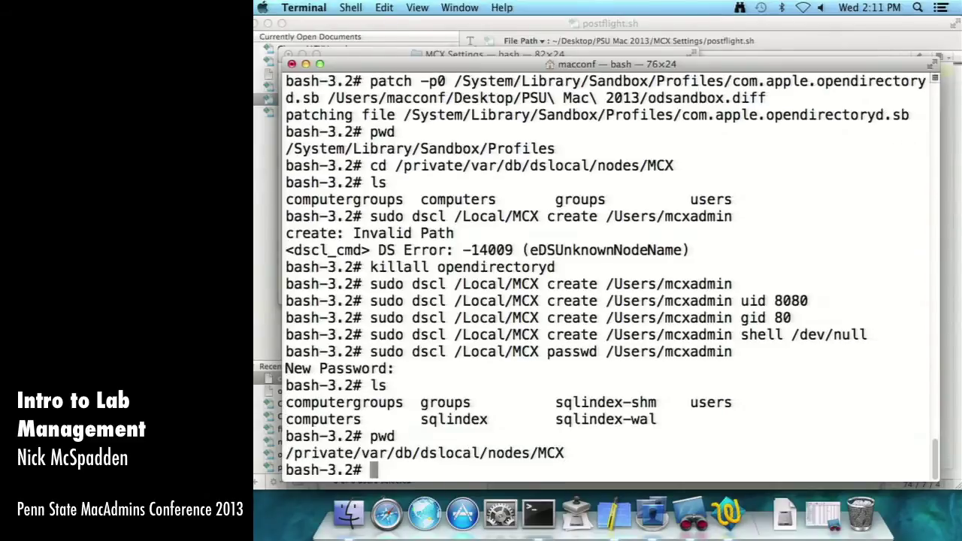
text(ls users/)
key(Return)
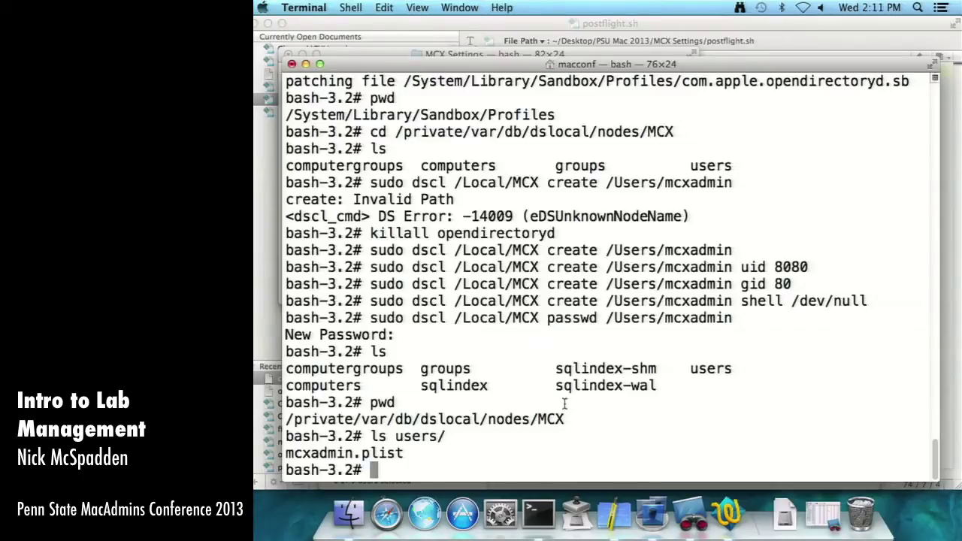
- Authenticate Workgroup Manager to /Local/MCX as mcxadmin with its password and show computer groups
click(653, 514)
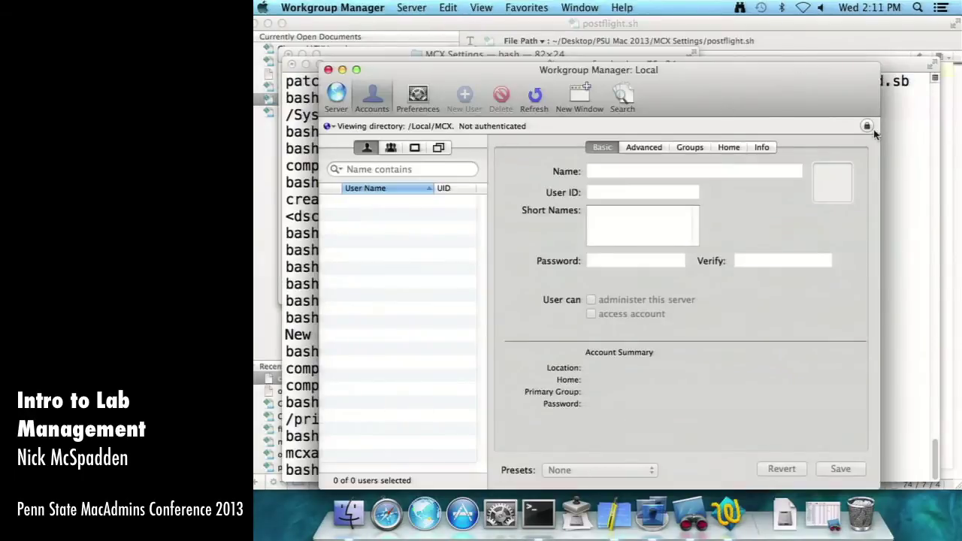
click(867, 125)
key(Tab)
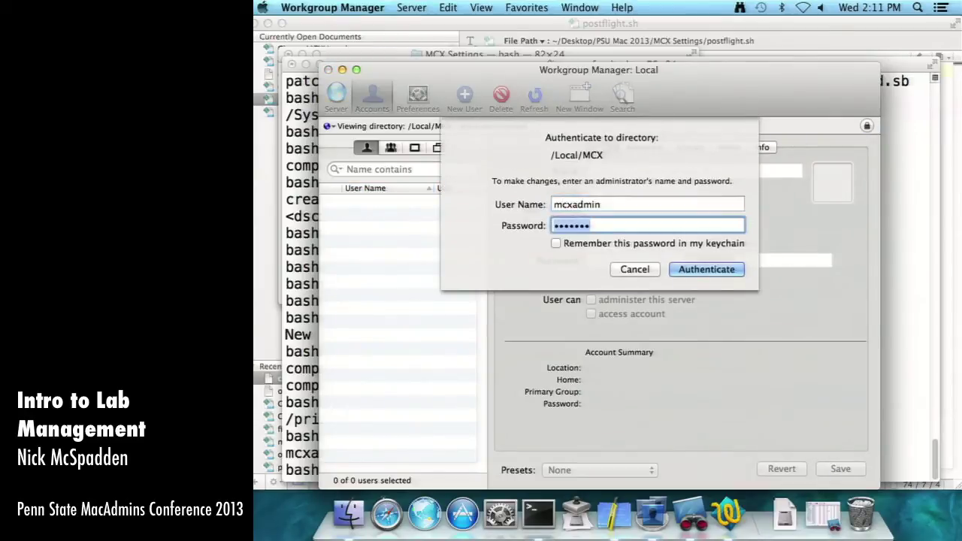
key(Return)
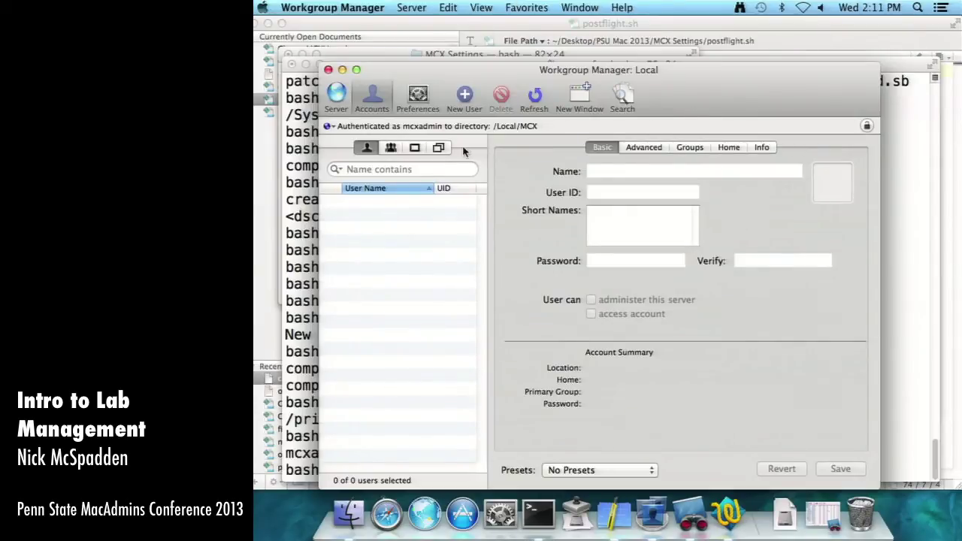
click(439, 147)
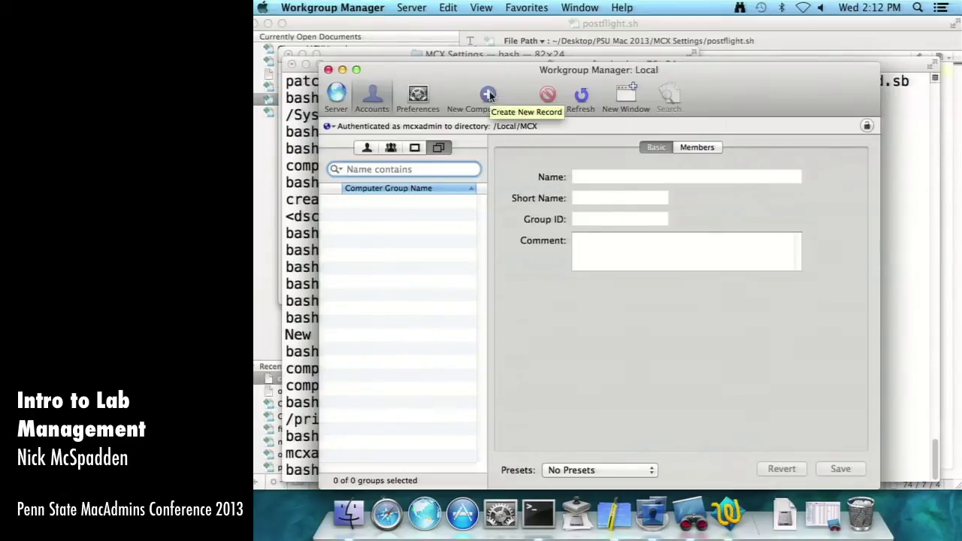
- Create a new computer group named EnergySettings and check the available computers
click(488, 95)
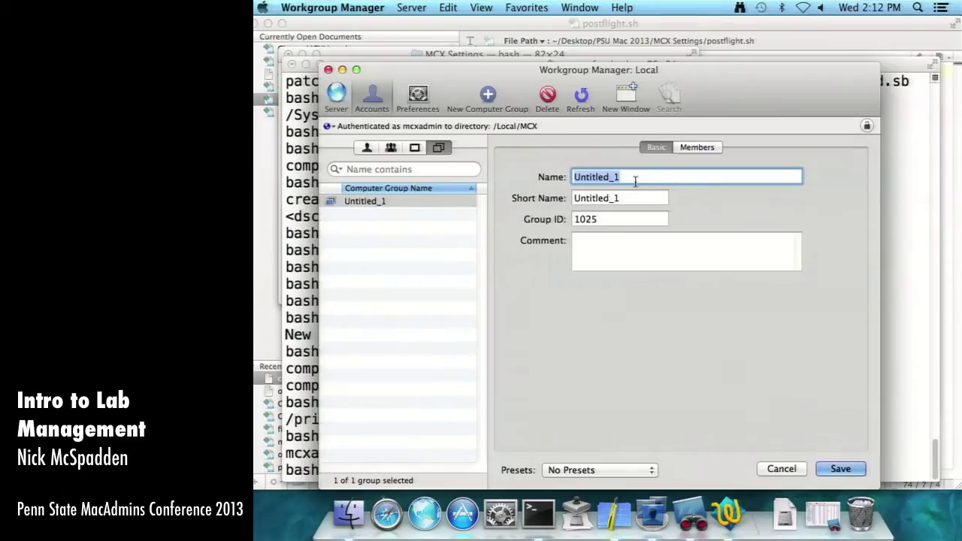
text(EnergySettings)
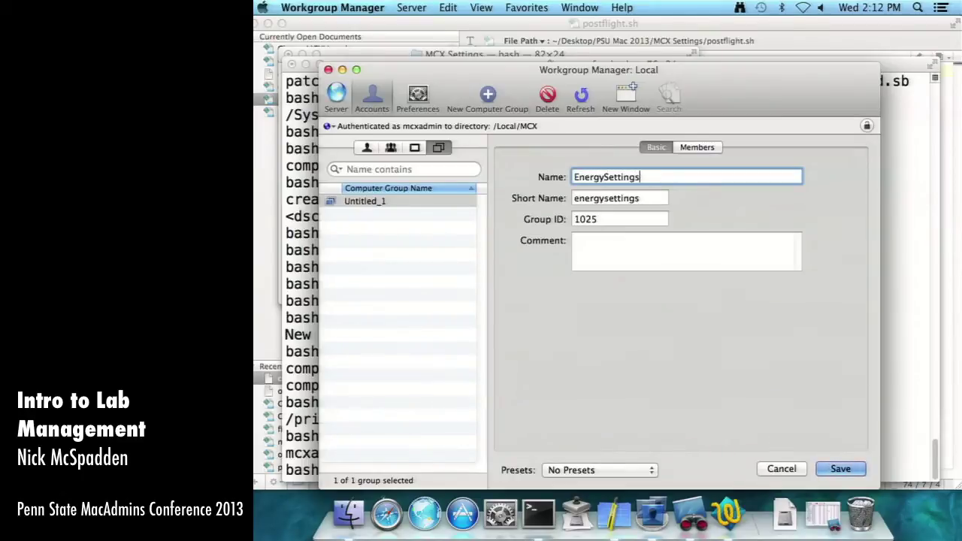
click(697, 148)
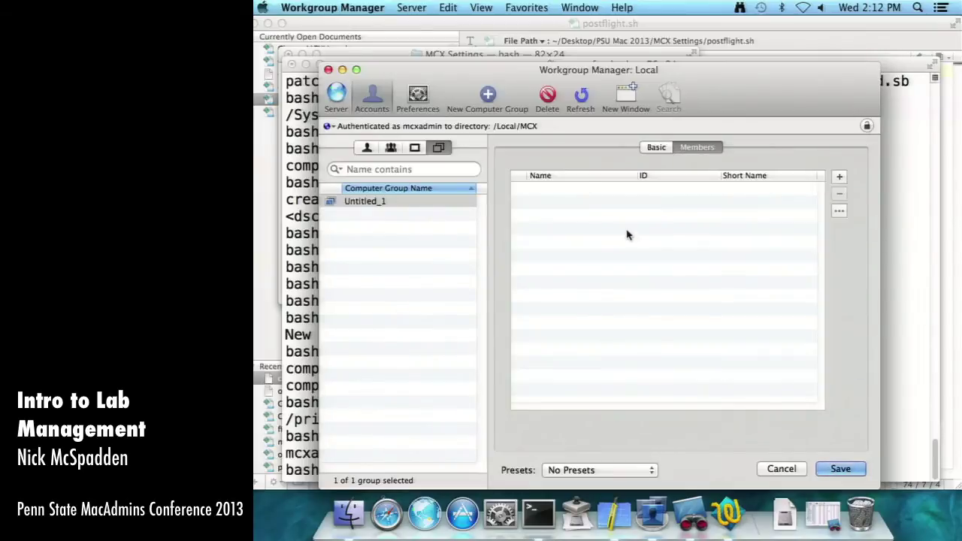
click(393, 148)
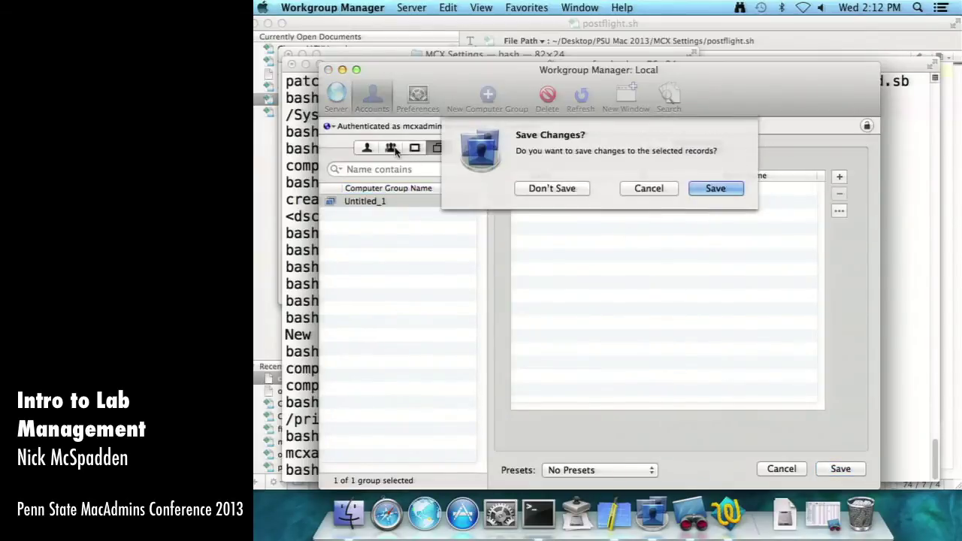
click(552, 188)
click(415, 148)
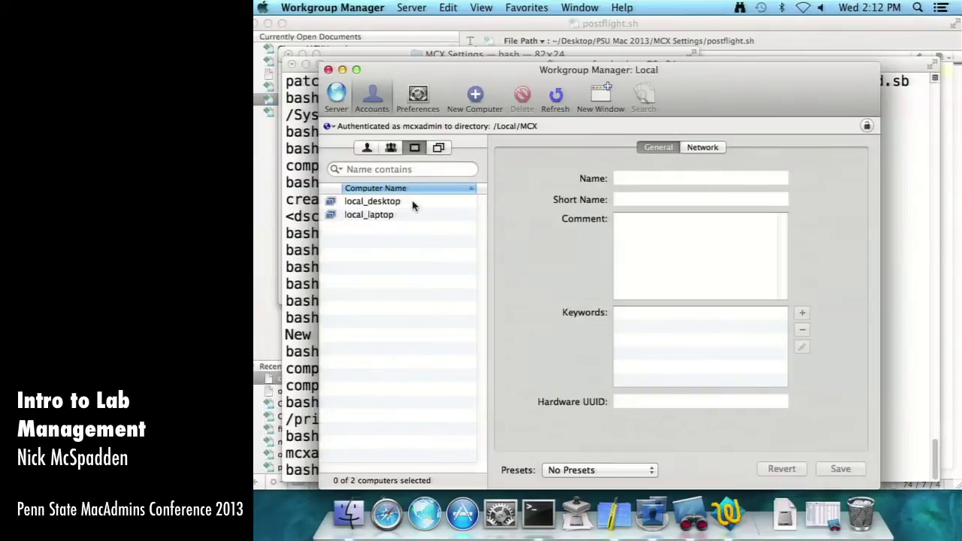
click(438, 149)
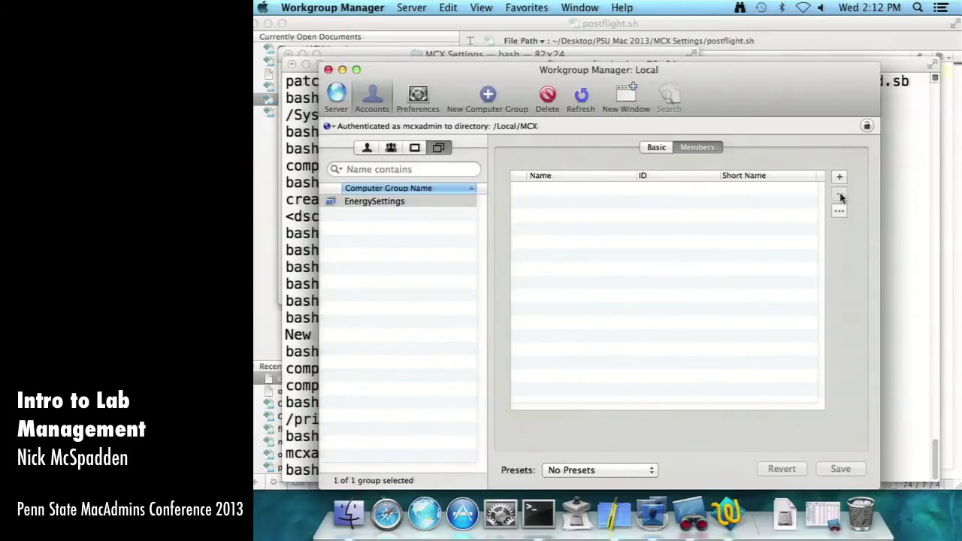
- Add local_desktop and local_laptop to EnergySettings, save, and bring up its managed preferences
click(841, 178)
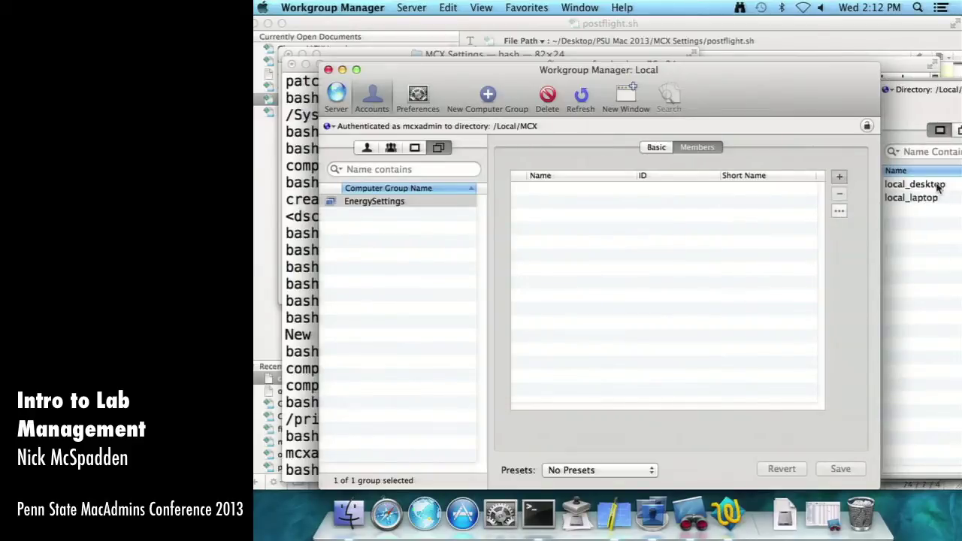
drag(940, 185, 692, 214)
drag(908, 197, 688, 203)
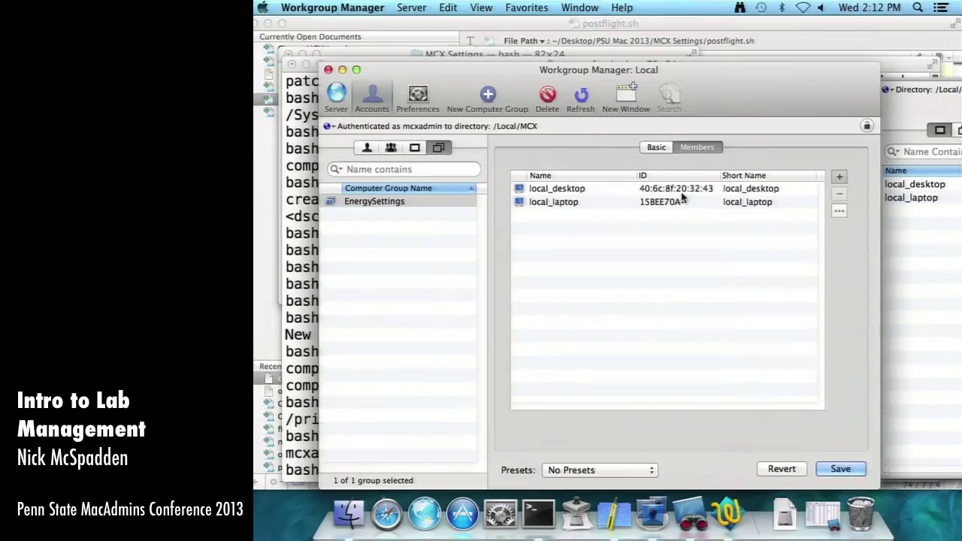
click(854, 472)
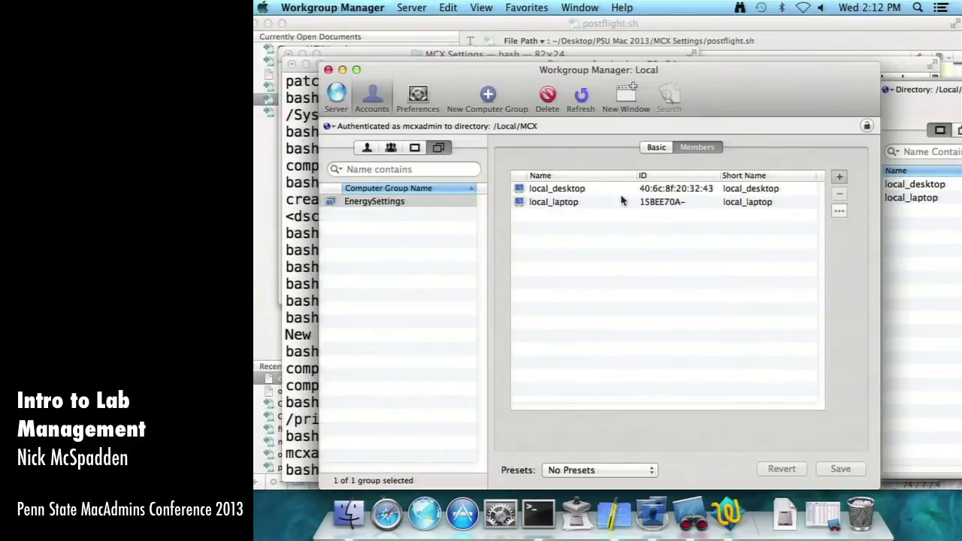
click(656, 147)
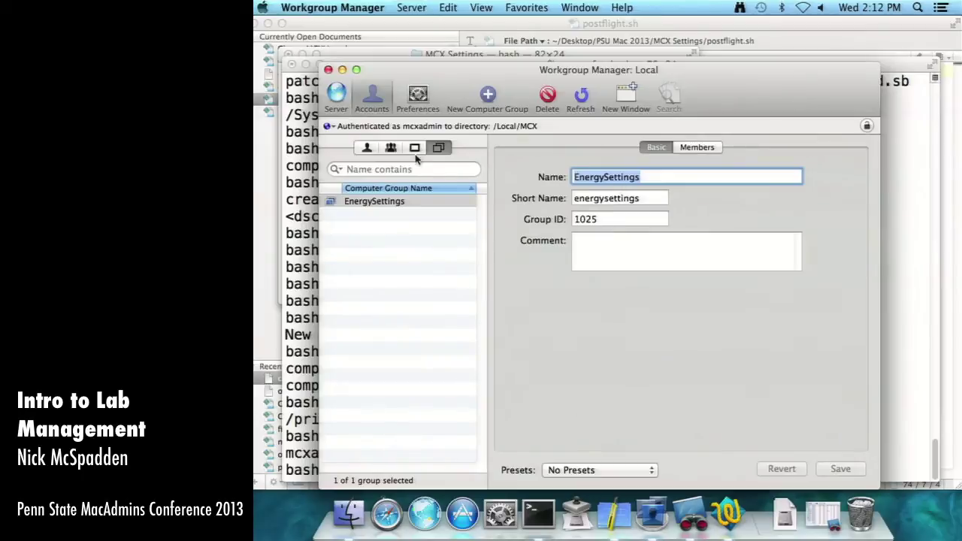
click(419, 97)
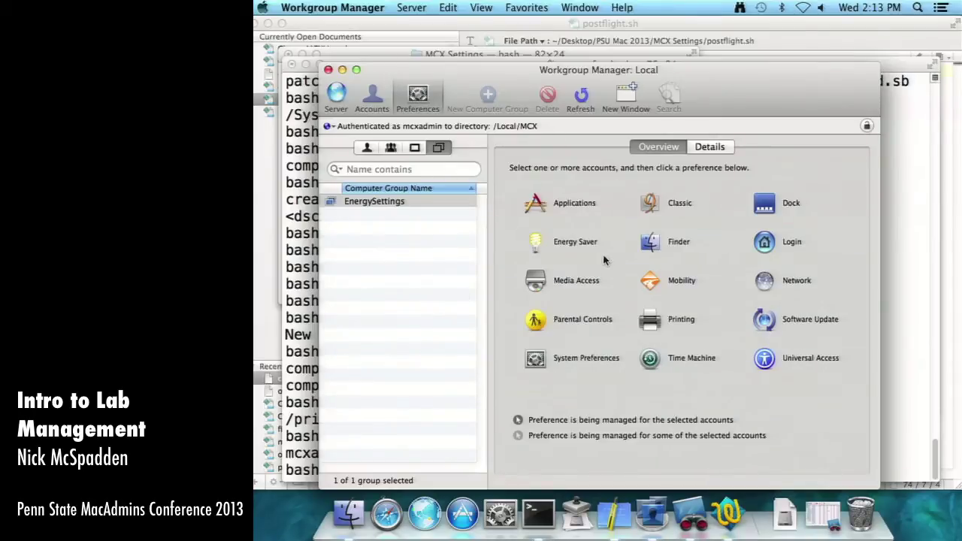
- In Energy Saver, manage the Portable Adapter settings Always, leaving Desktop unmanaged
click(579, 245)
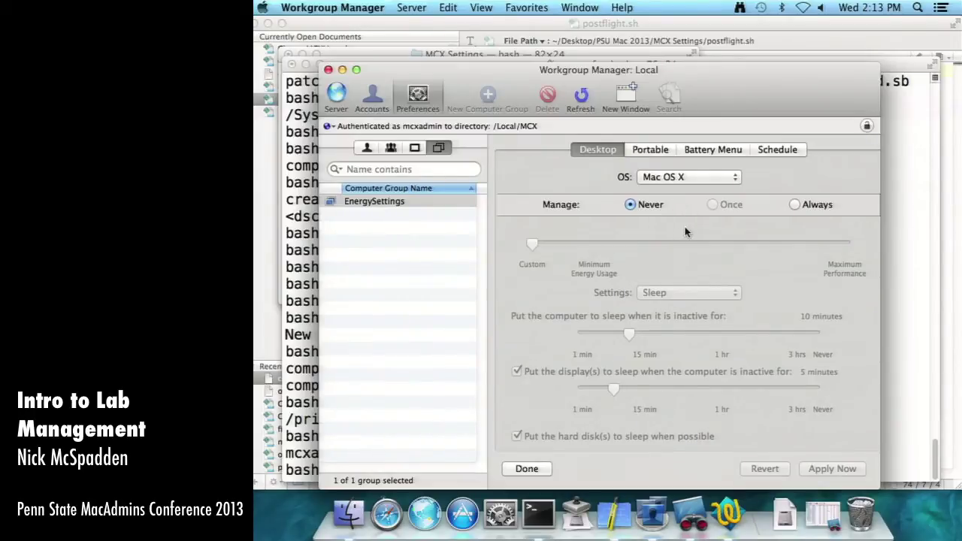
click(795, 205)
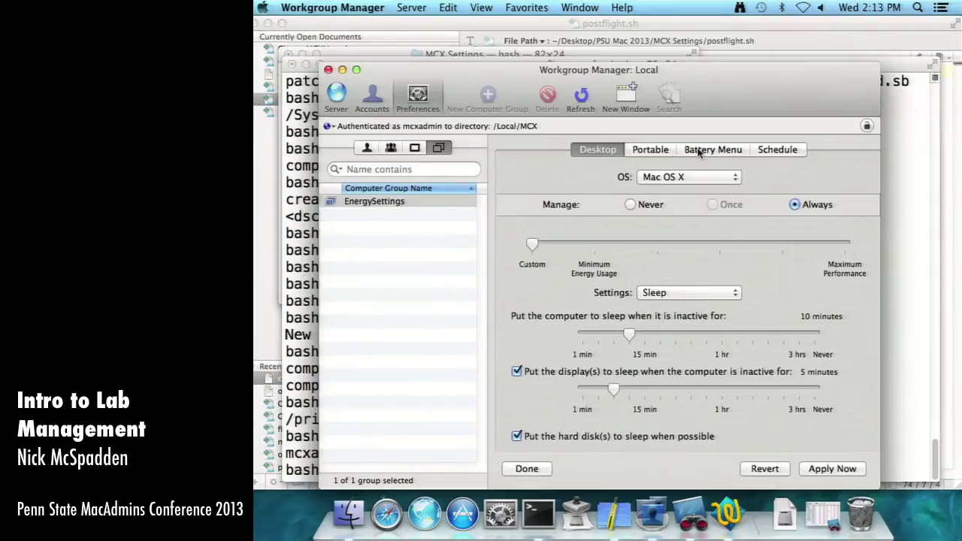
click(642, 151)
click(587, 151)
click(630, 205)
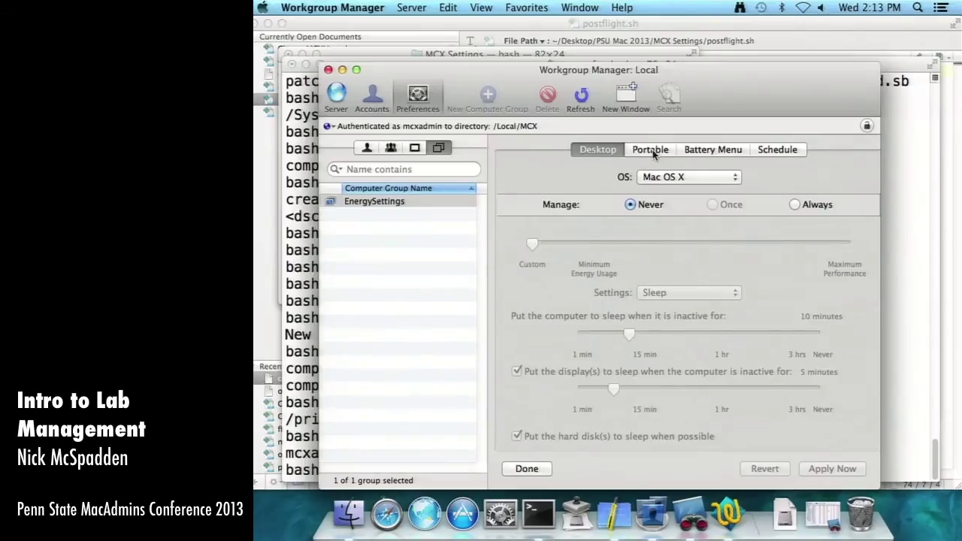
click(655, 152)
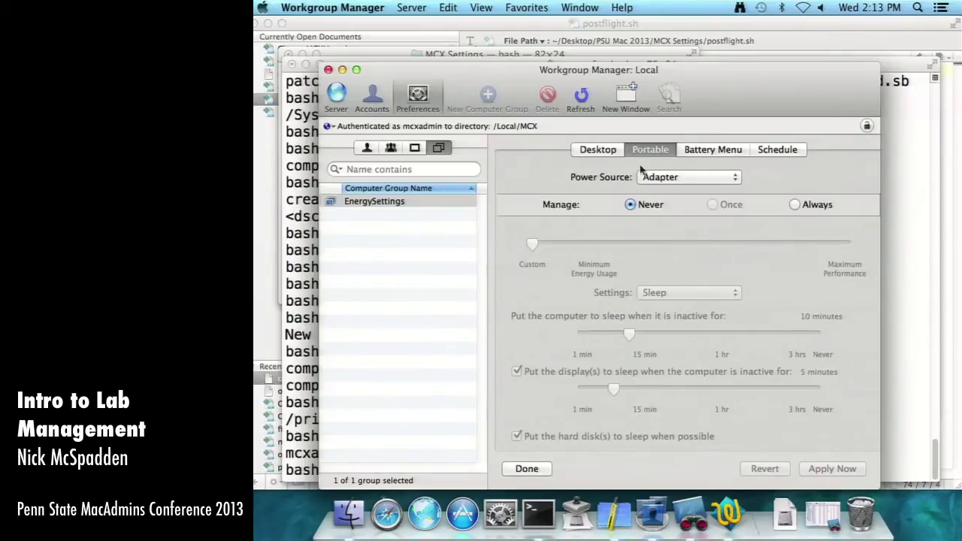
click(662, 181)
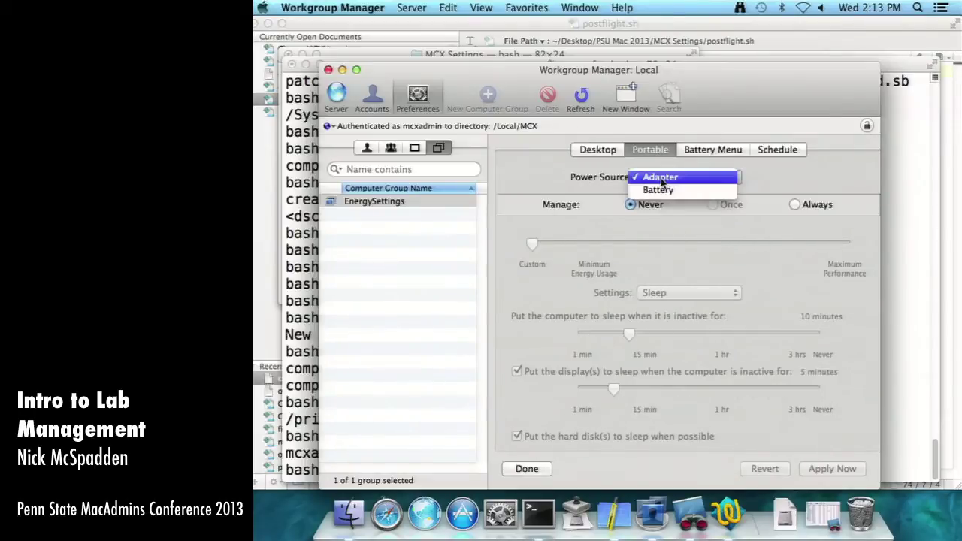
click(699, 182)
click(796, 205)
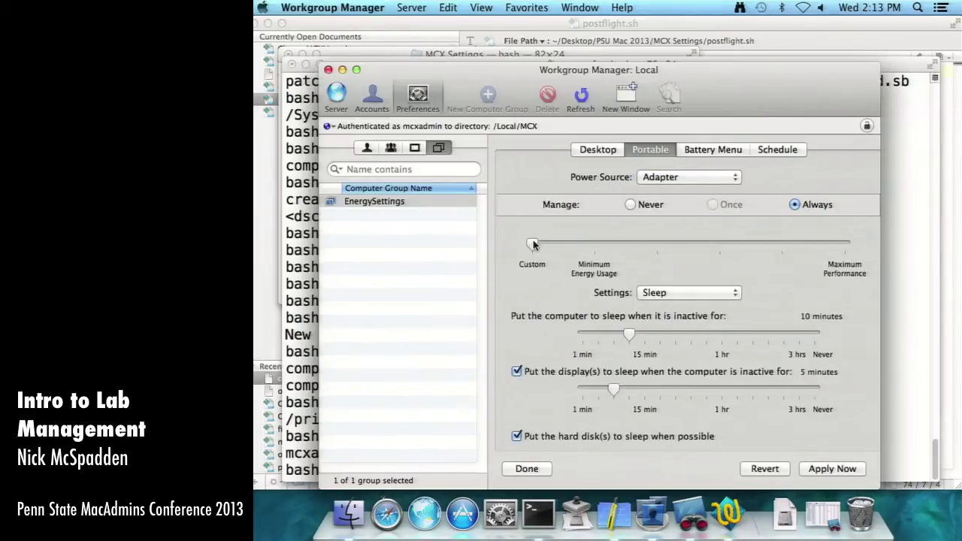
- Set computer sleep to Never, display sleep to 20 minutes, and turn off hard disk sleep
mouse_move(539, 247)
mouse_down()
mouse_move(845, 245)
mouse_move(532, 246)
mouse_up()
click(686, 293)
click(676, 292)
drag(629, 334, 815, 335)
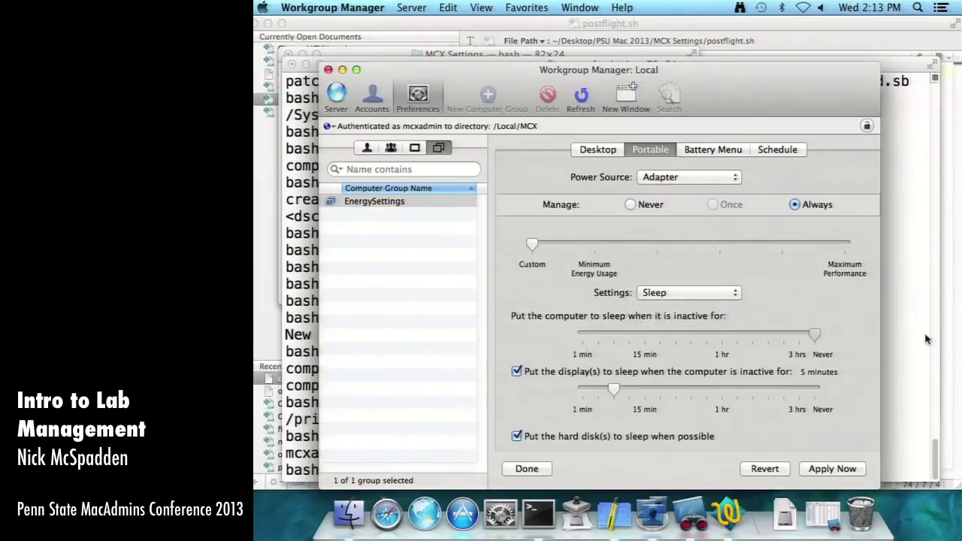
drag(619, 388, 657, 396)
click(578, 440)
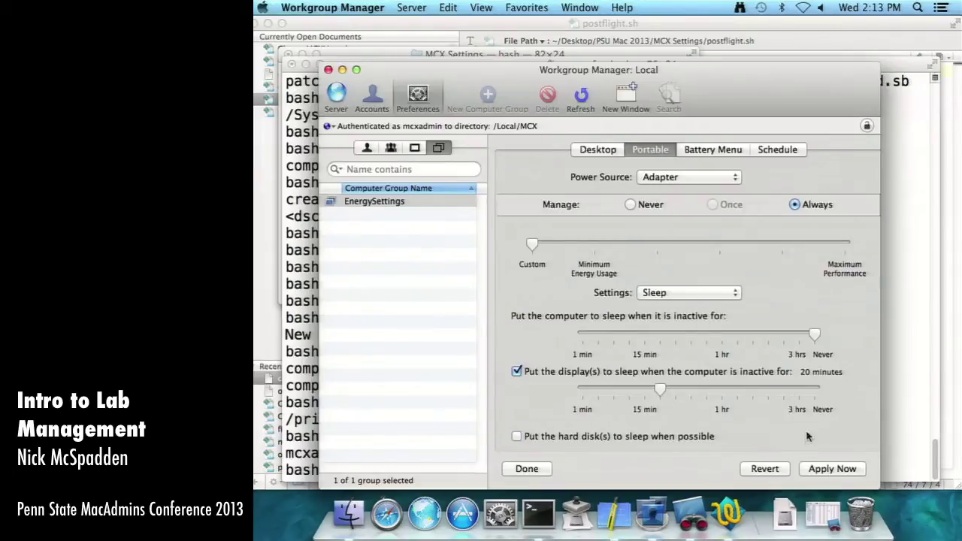
- Leave the schedule unmanaged, apply the energy settings to the group, and recheck them
click(777, 150)
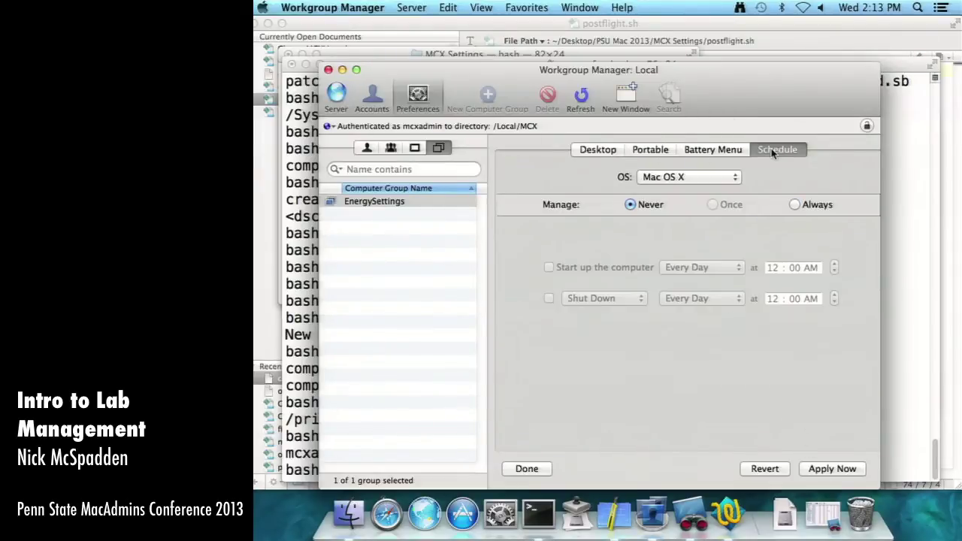
click(793, 206)
click(628, 267)
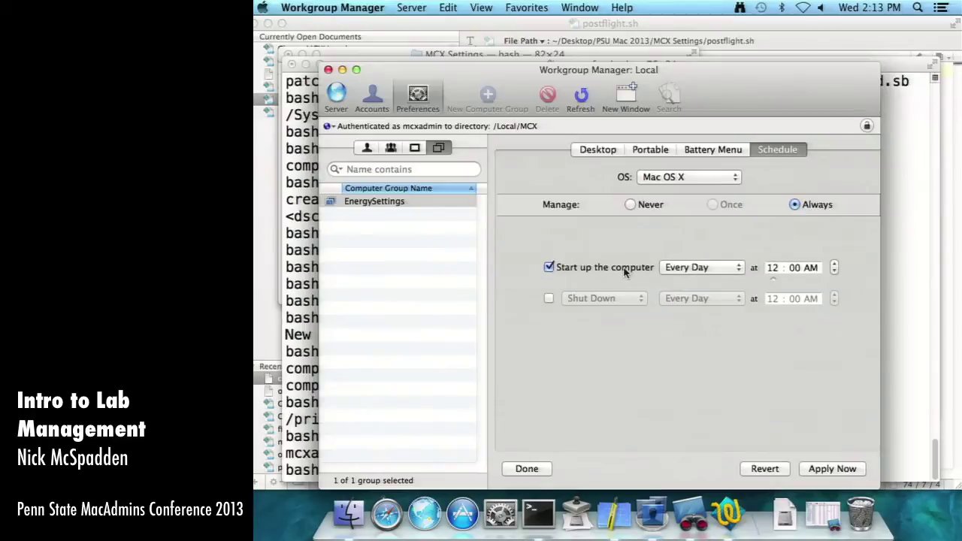
click(647, 205)
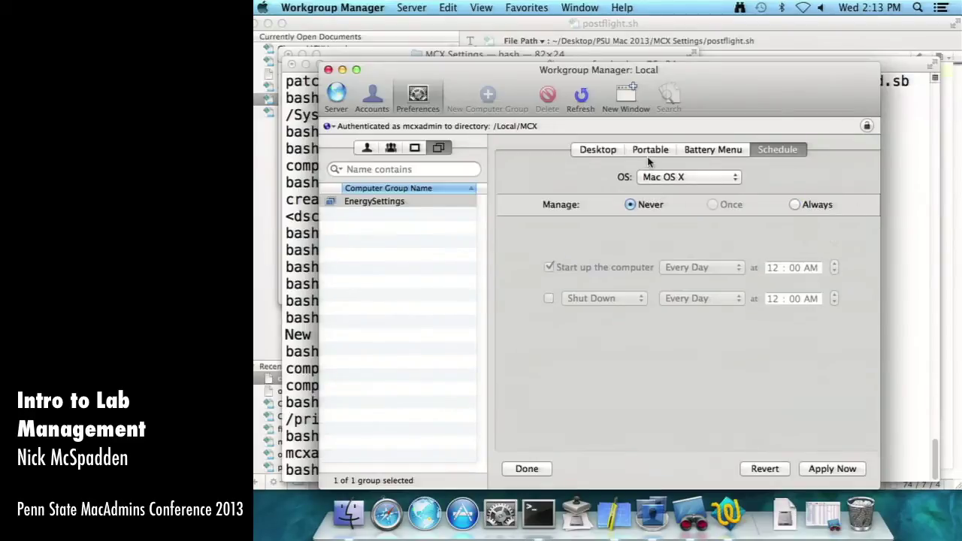
click(649, 152)
click(833, 469)
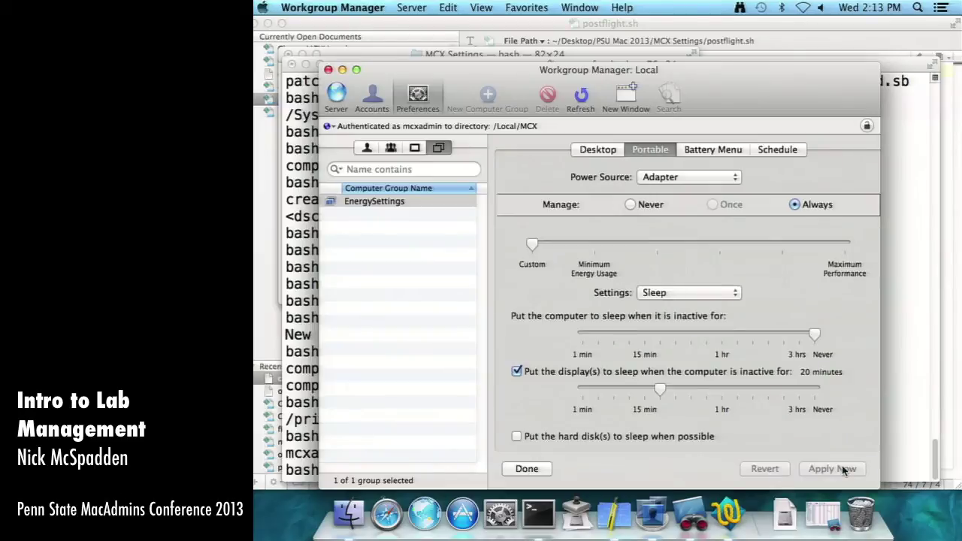
click(527, 468)
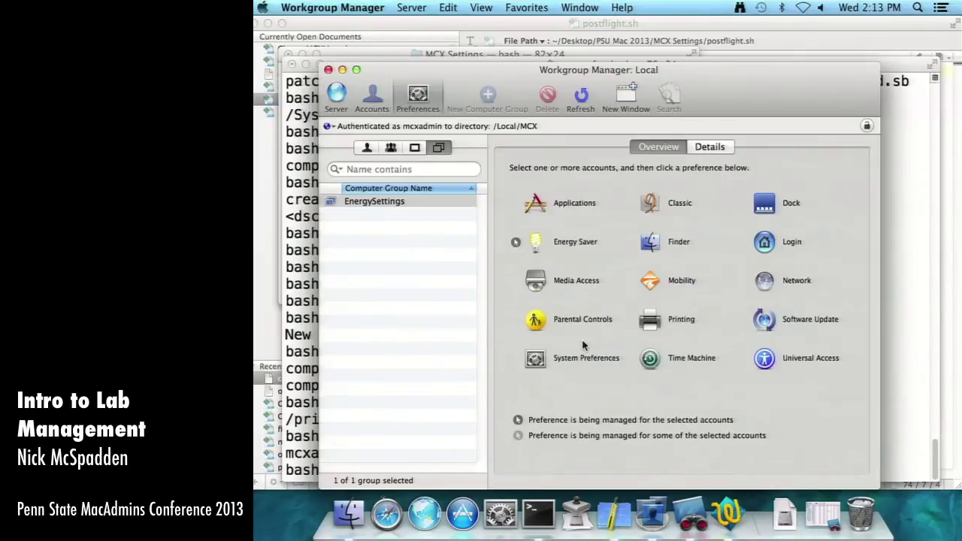
click(584, 246)
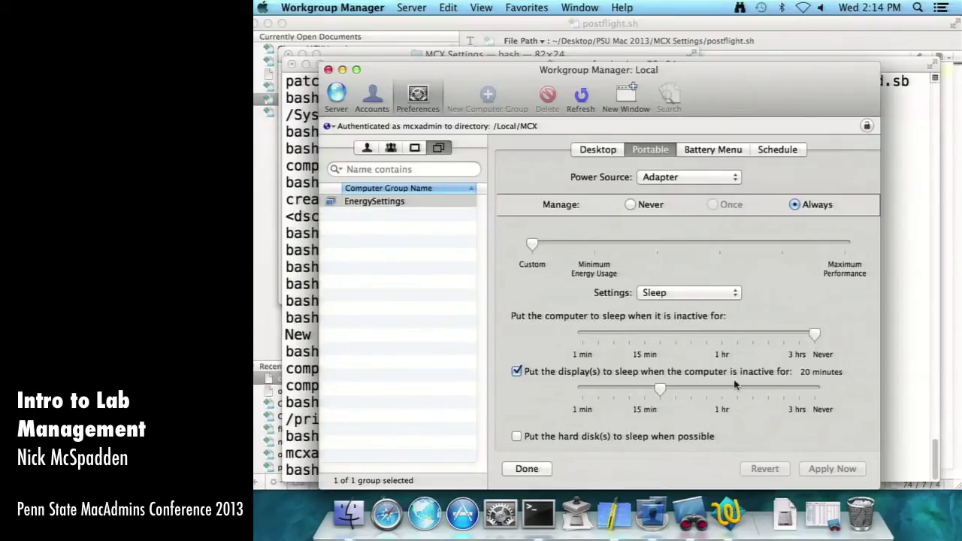
click(545, 469)
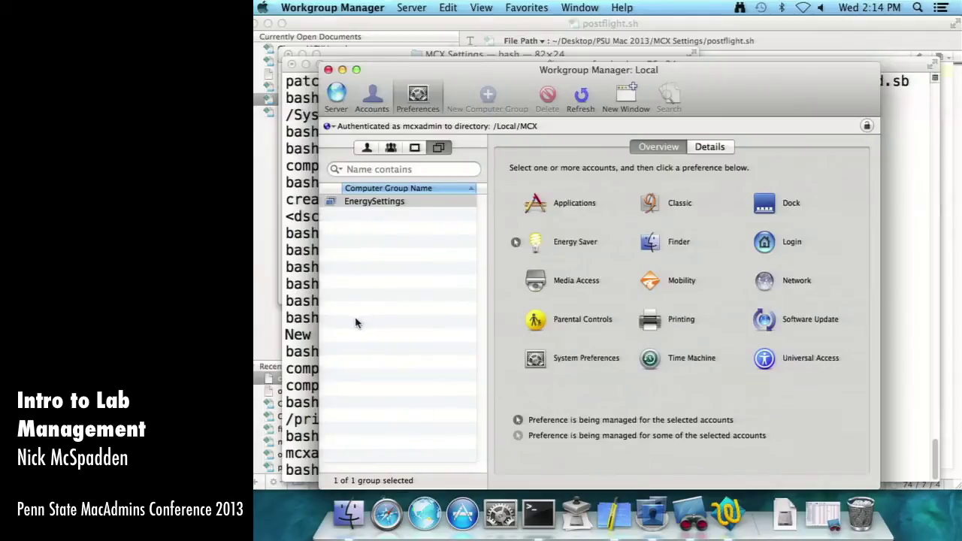
click(539, 513)
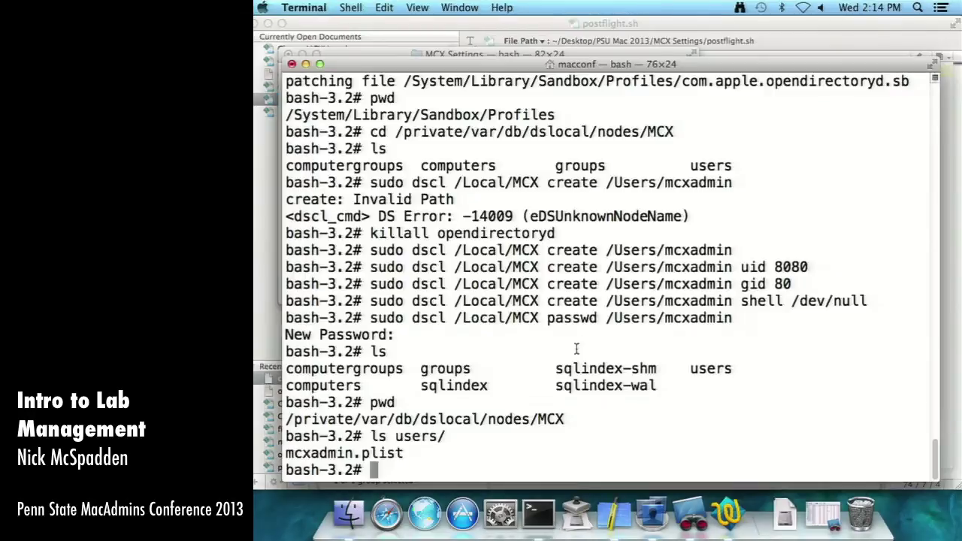
- List the computergroups folder to confirm energysettings.plist was created
text(ls computergr)
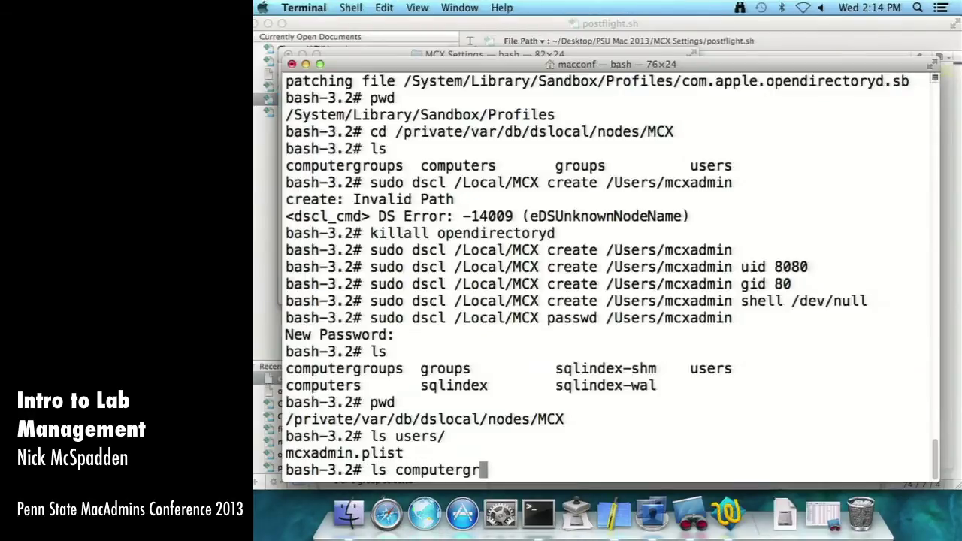
key(Tab)
key(Return)
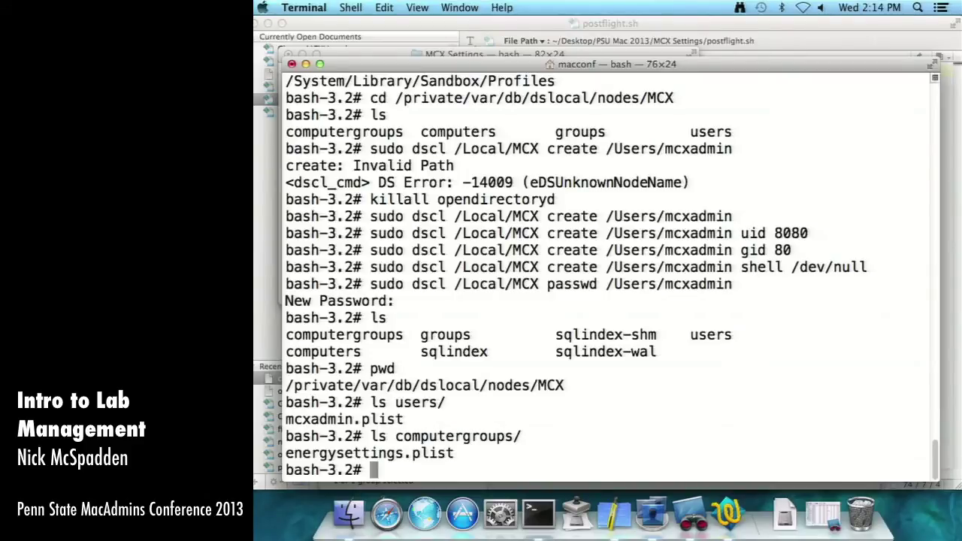
click(651, 514)
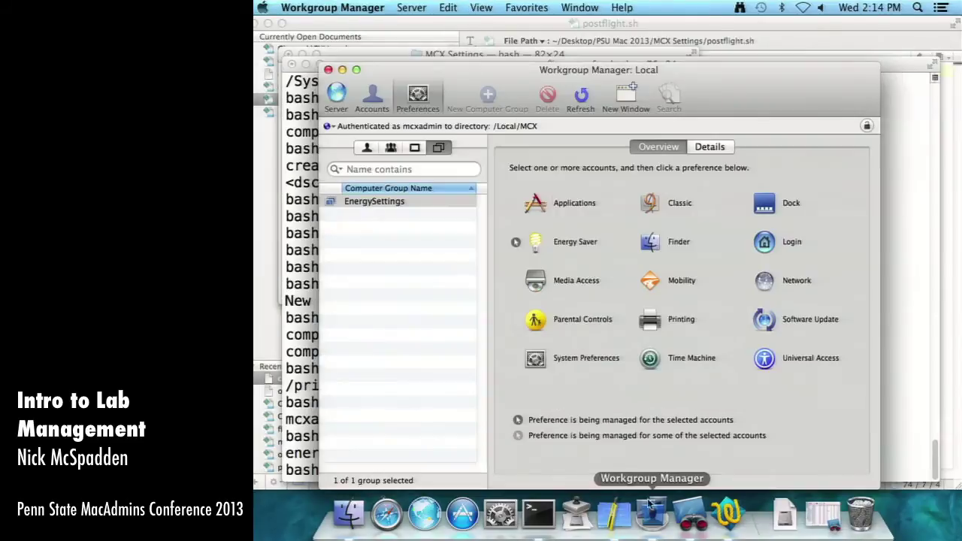
- Inspect com.apple.MCX's Always keys holding the EnergySaver portable AC power settings
click(712, 148)
click(613, 210)
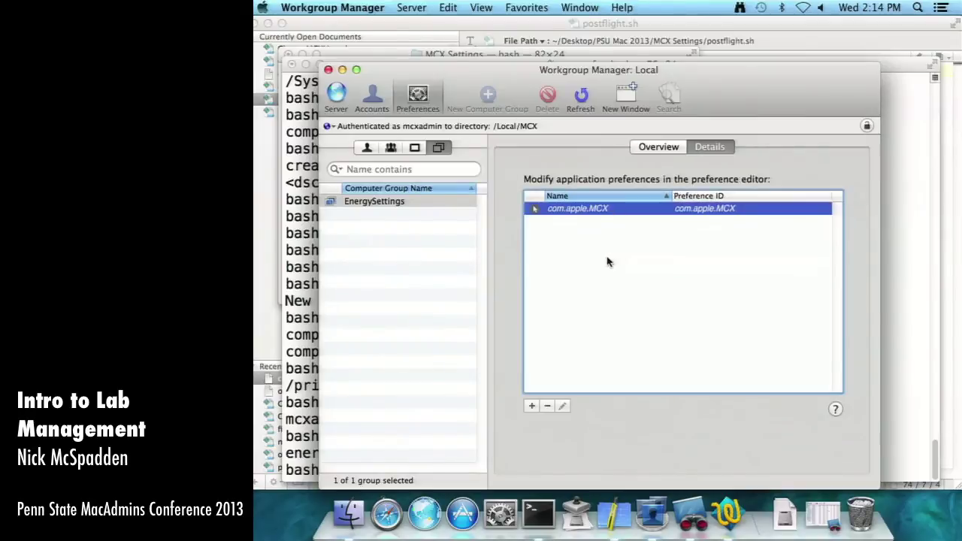
click(606, 262)
click(599, 209)
click(658, 147)
click(710, 148)
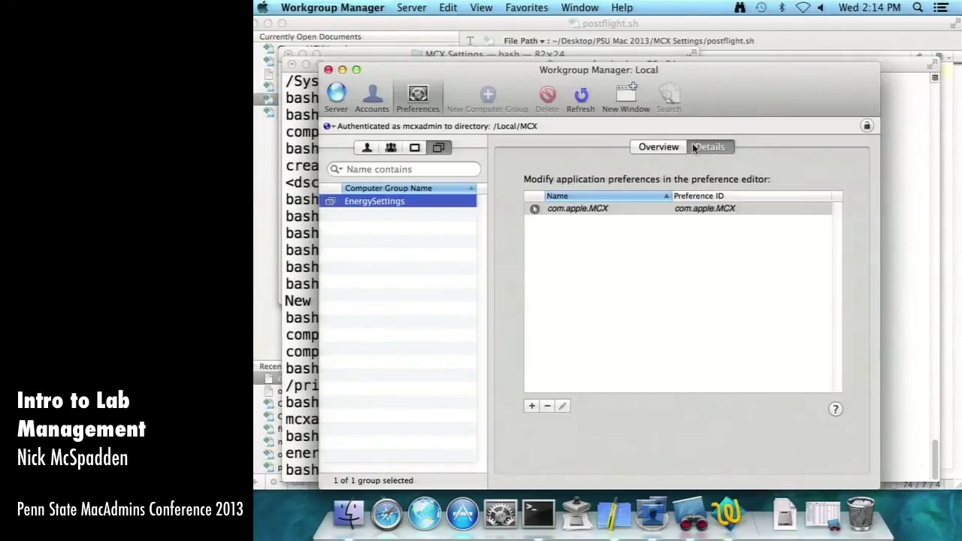
double_click(589, 210)
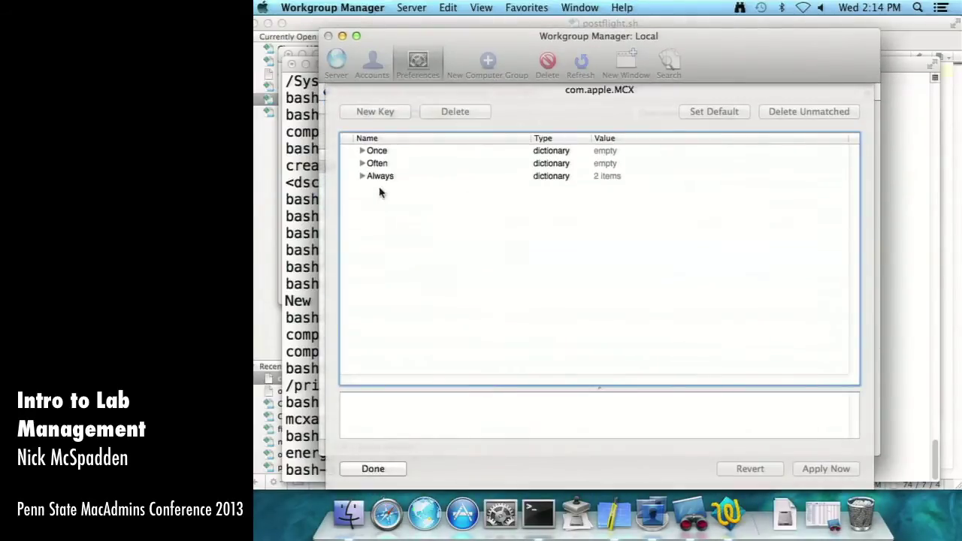
click(362, 176)
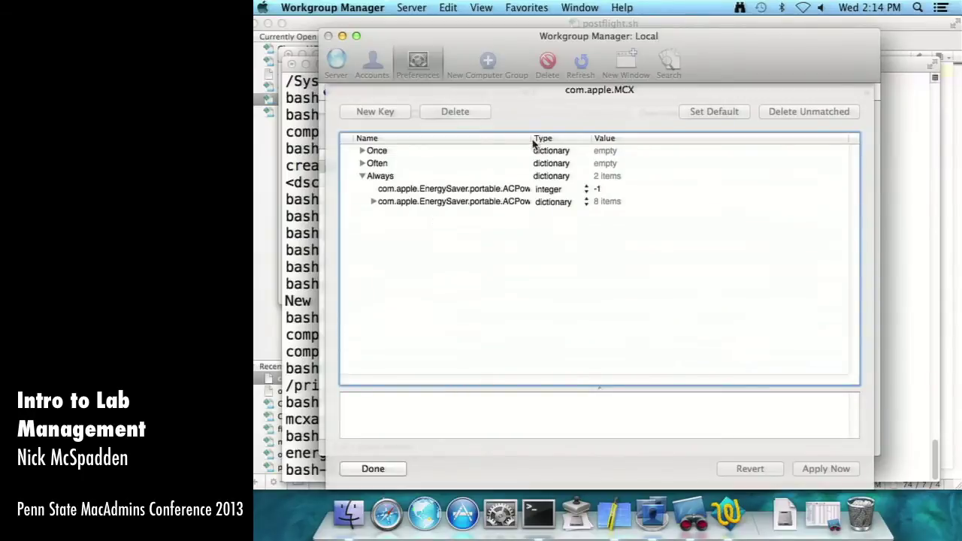
drag(533, 144, 618, 151)
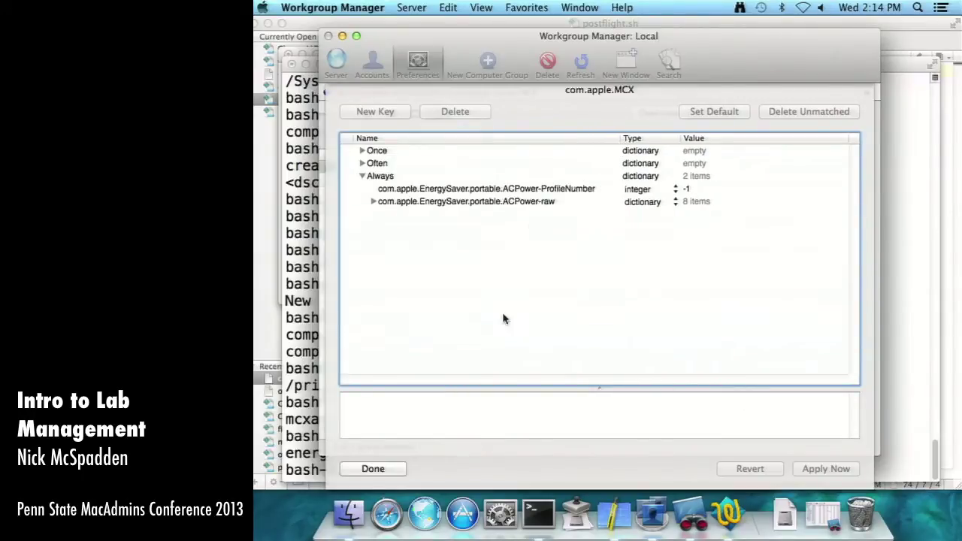
click(388, 472)
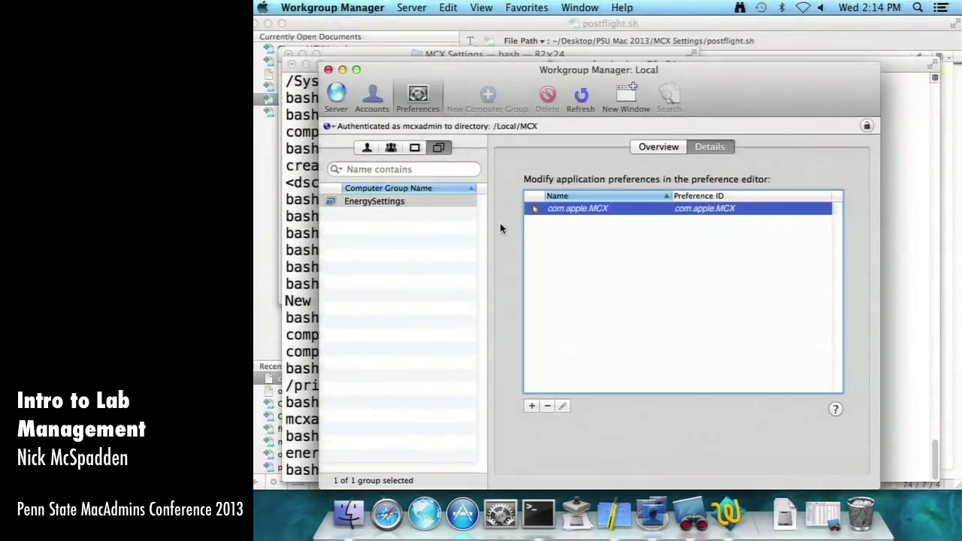
click(651, 148)
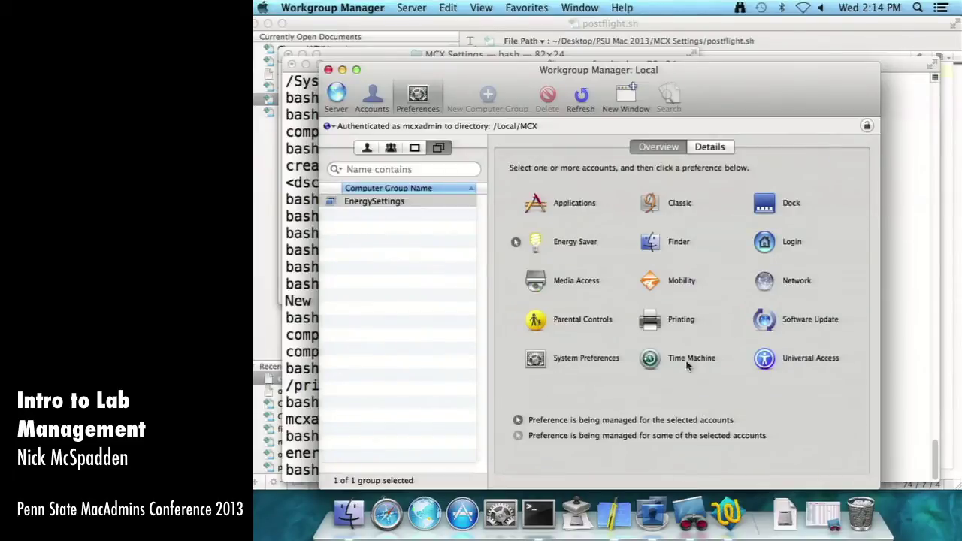
click(698, 148)
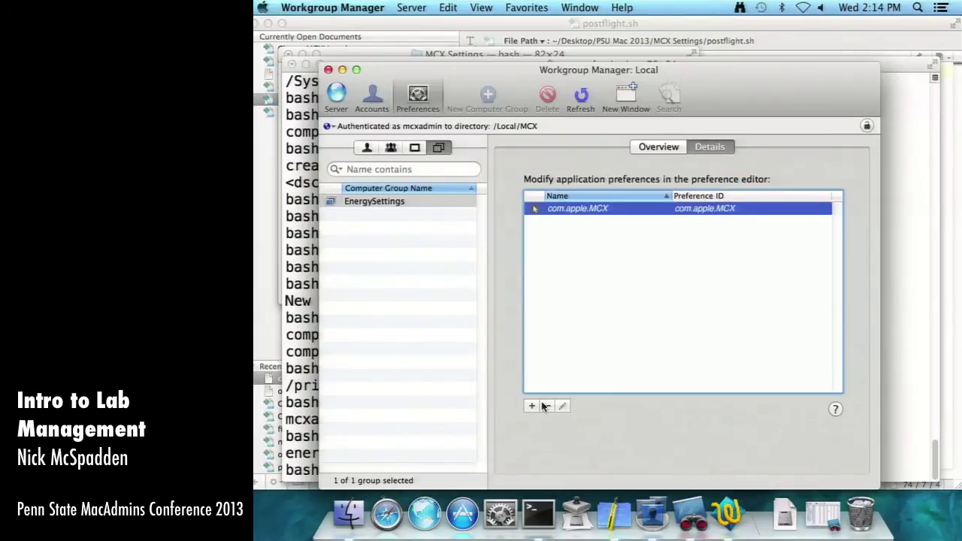
- Create and save a Stuff computer group with local_desktop and local_laptop, then view its preferences
click(376, 101)
click(488, 96)
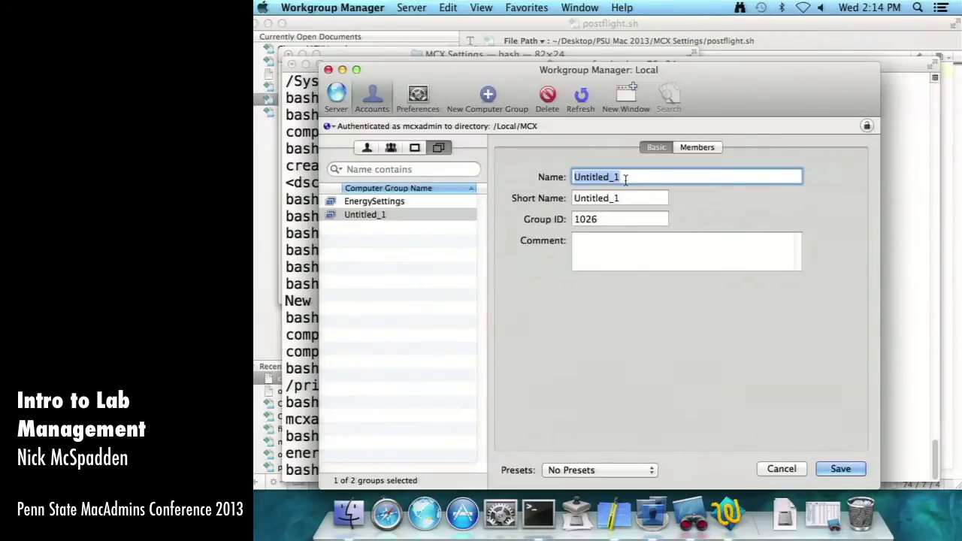
text(Stuff)
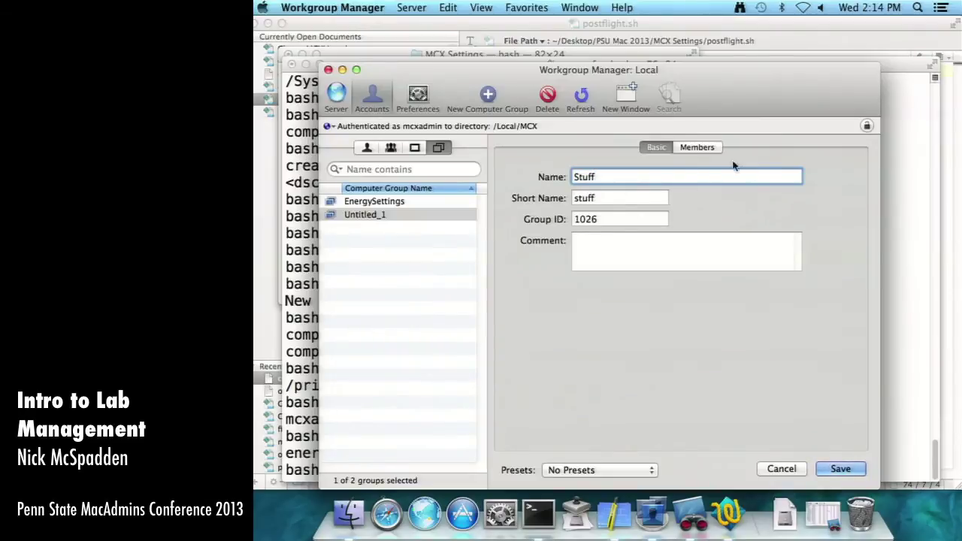
click(697, 147)
click(841, 176)
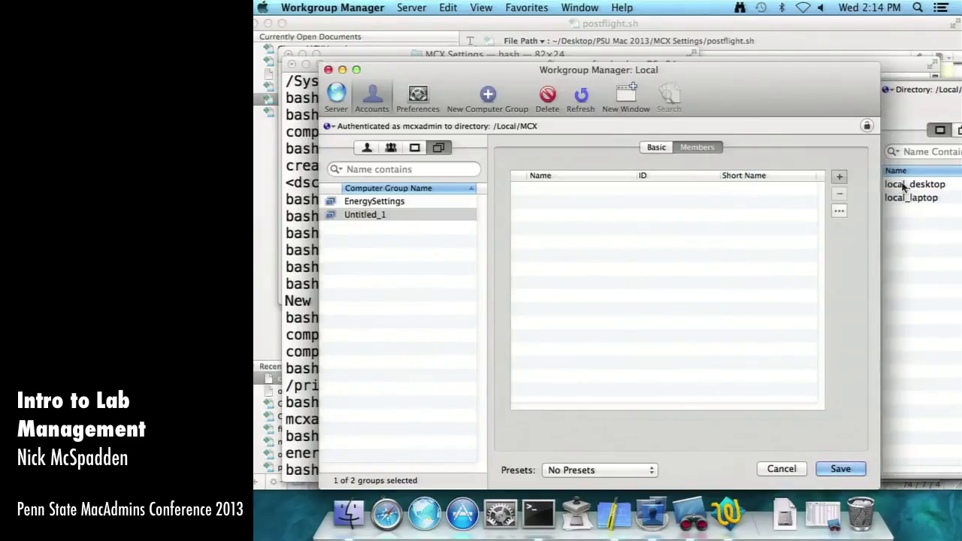
drag(915, 184, 662, 228)
click(840, 469)
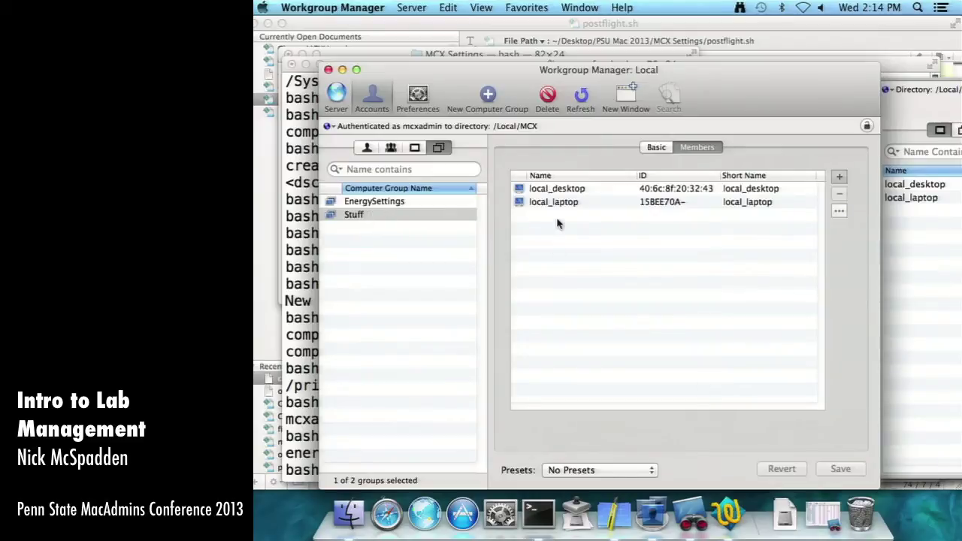
click(418, 98)
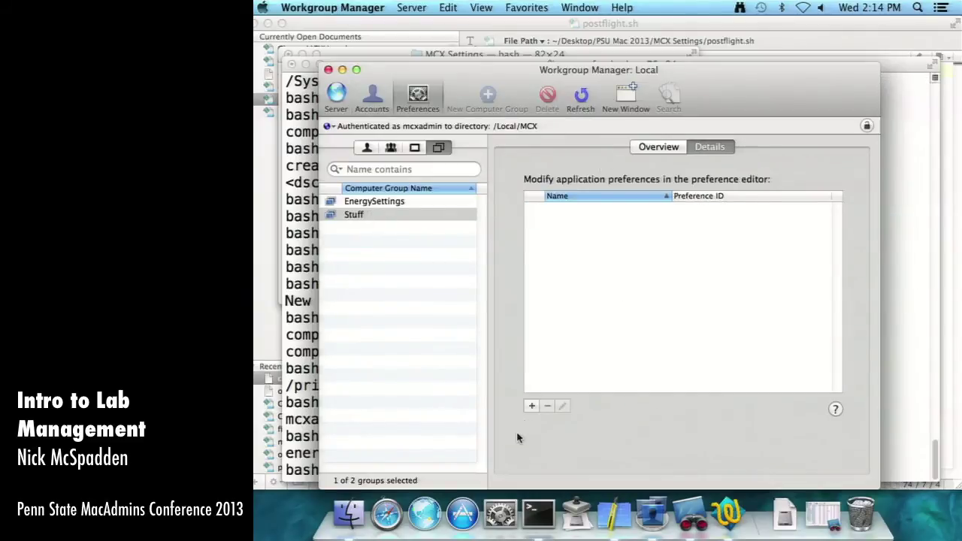
- Add ManagedClient from /System/Library/CoreServices to the Stuff group's managed application preferences
click(531, 406)
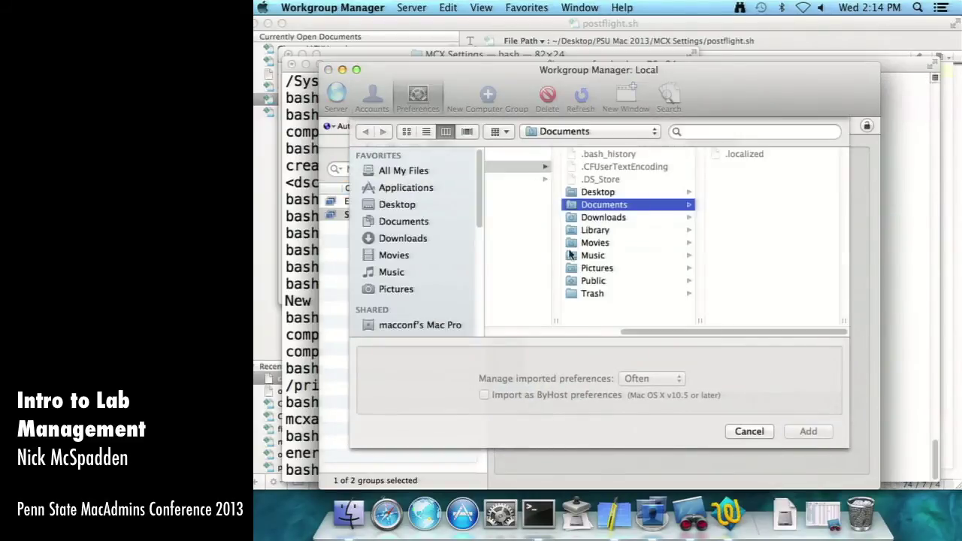
key(Left)
key(Left)
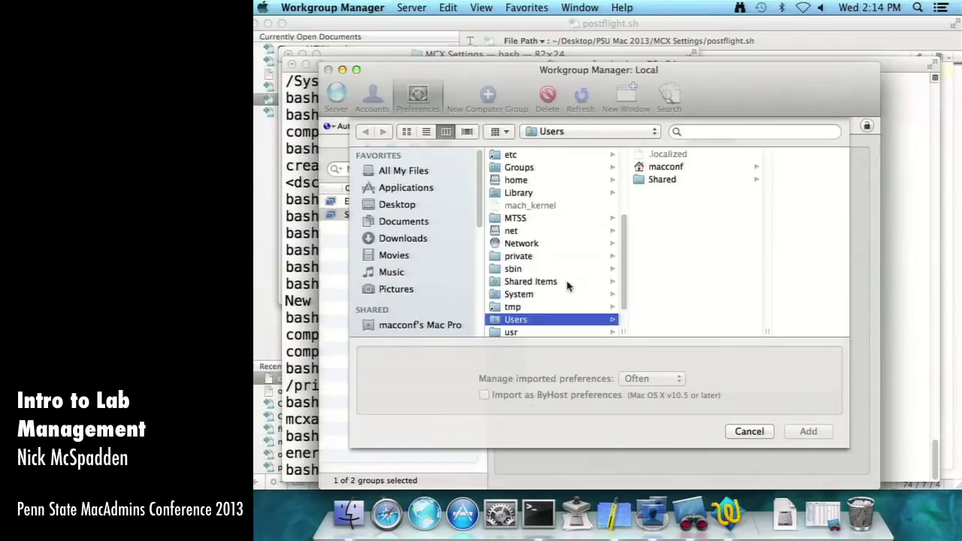
key(Up)
key(Up)
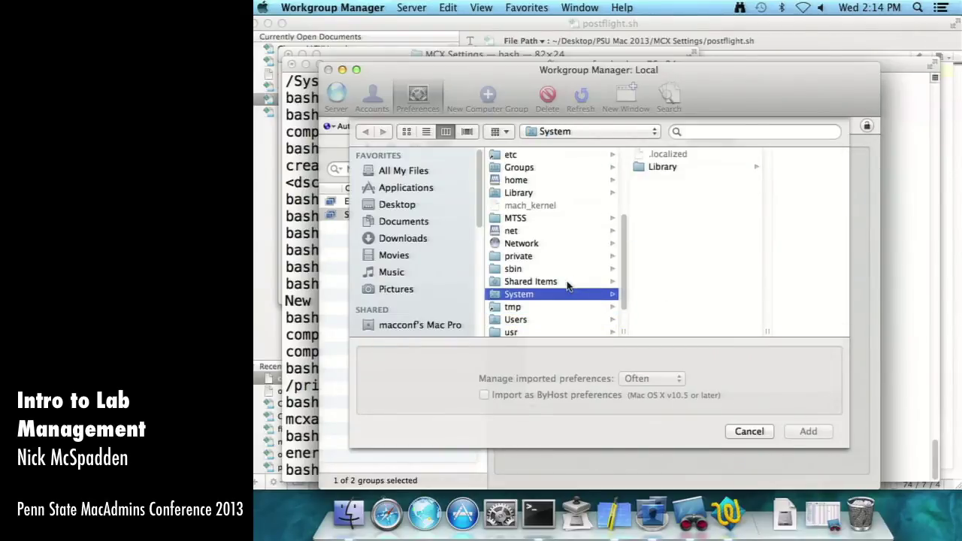
key(Right)
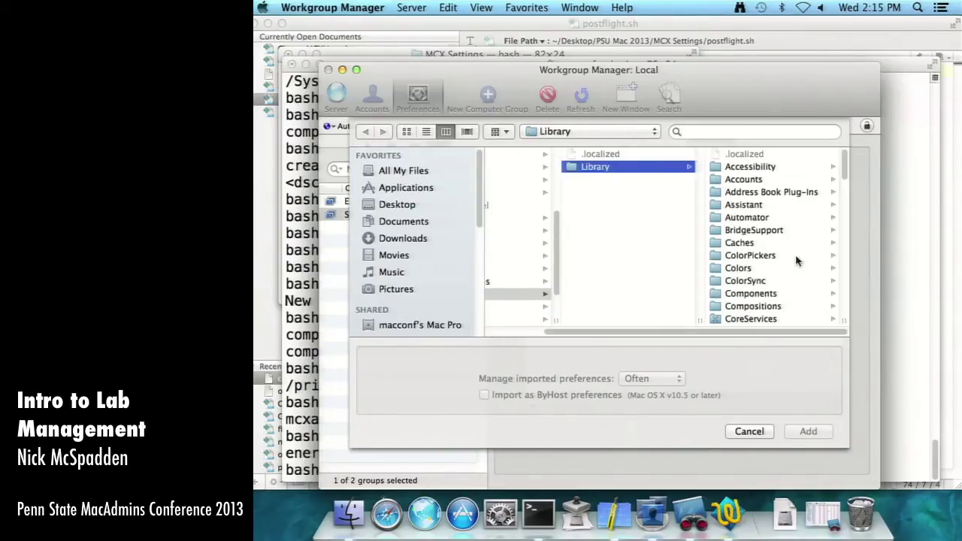
key(Right)
click(639, 319)
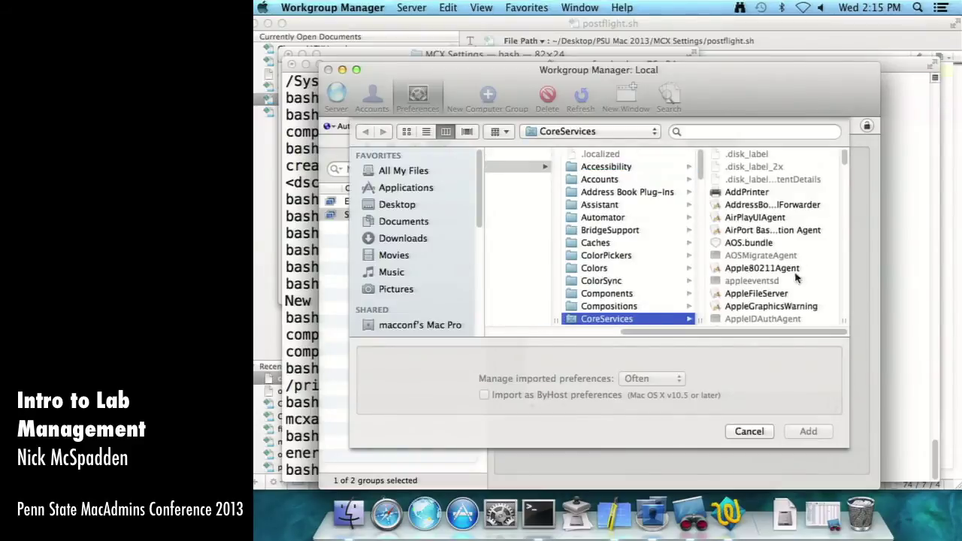
scroll(797, 279, down, 10)
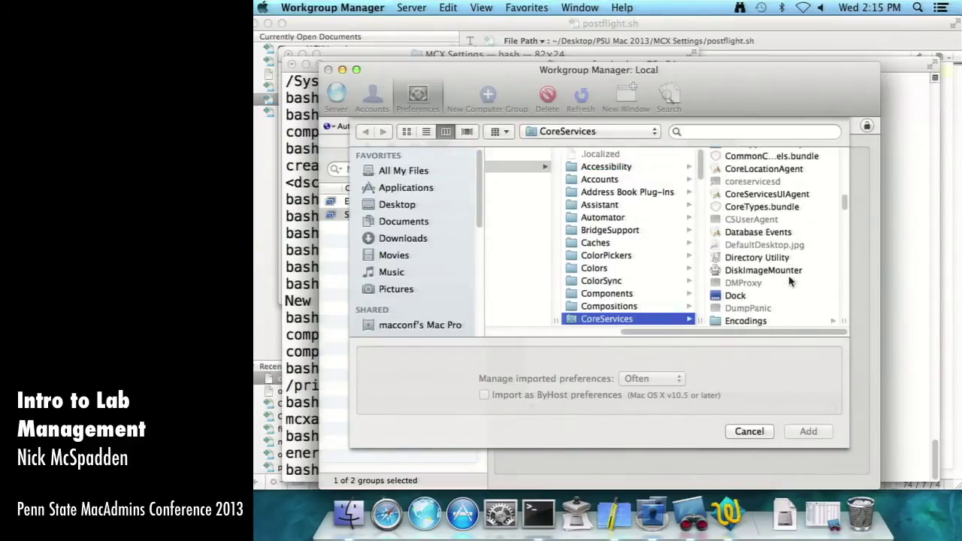
scroll(789, 280, down, 15)
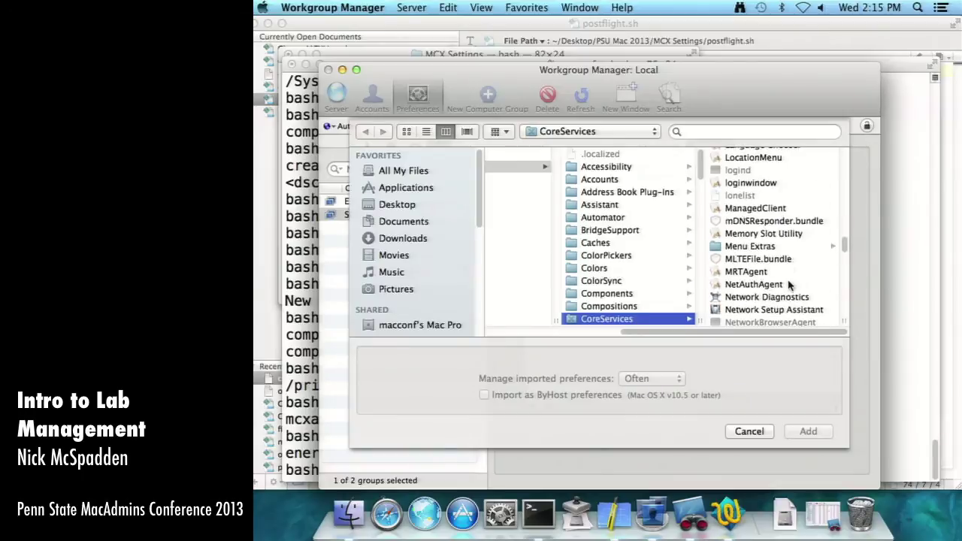
click(772, 209)
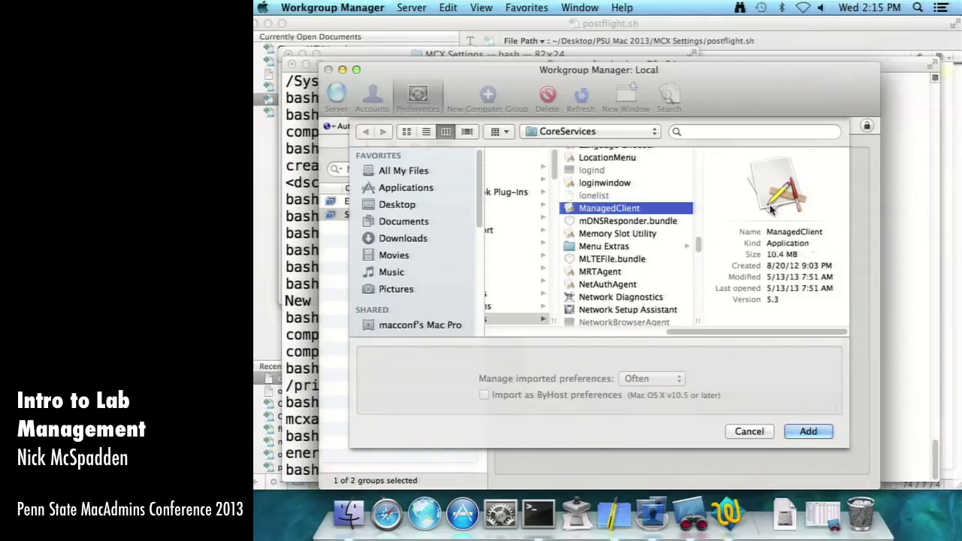
key(Return)
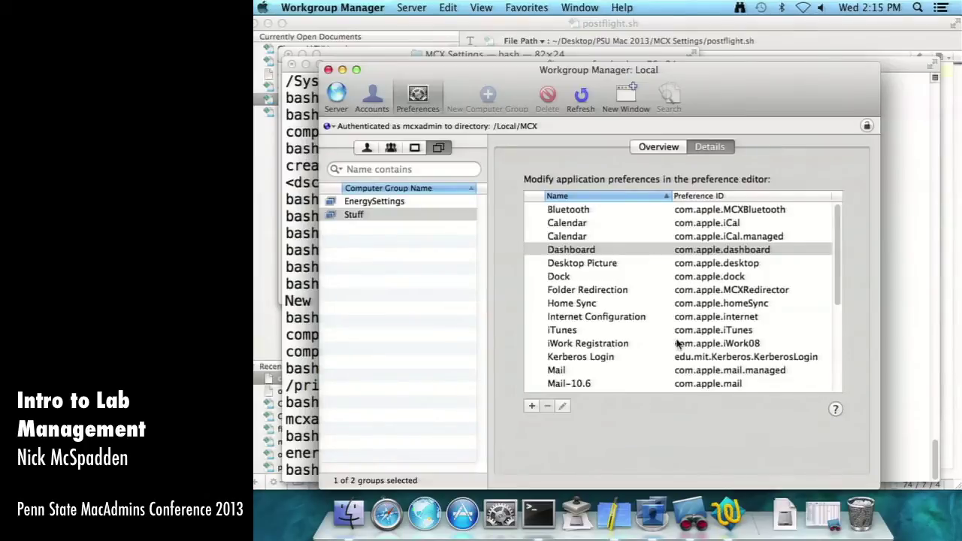
- Open the Desktop Picture preference for editing and select its Once settings
click(597, 264)
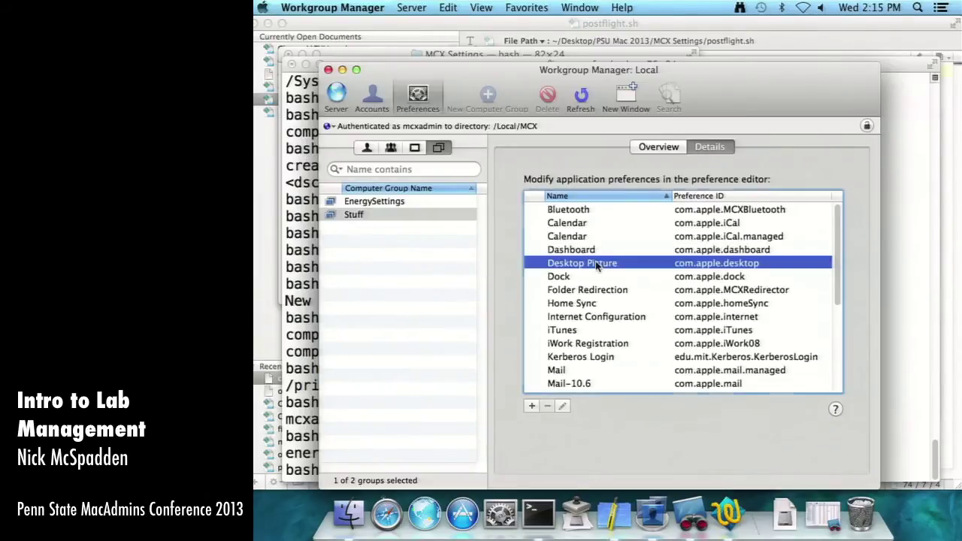
double_click(596, 263)
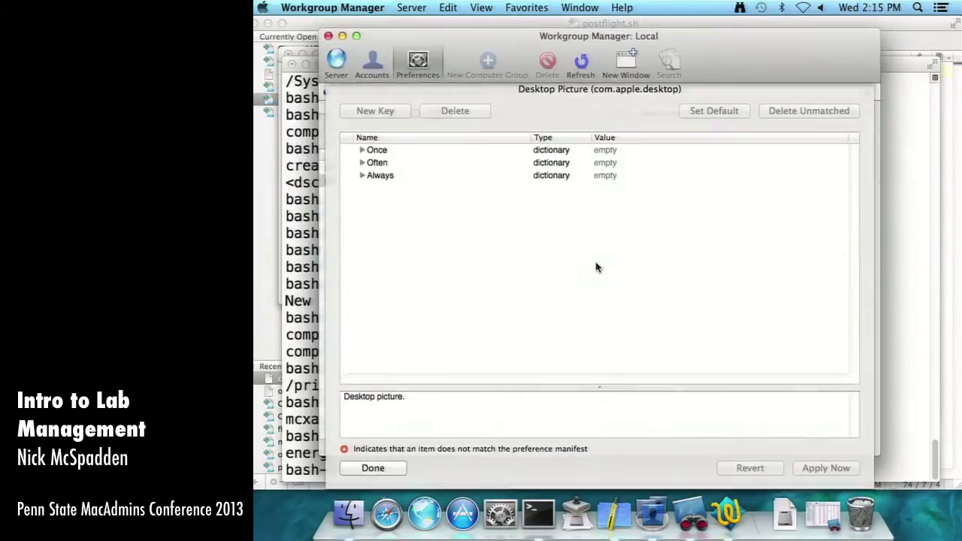
click(363, 164)
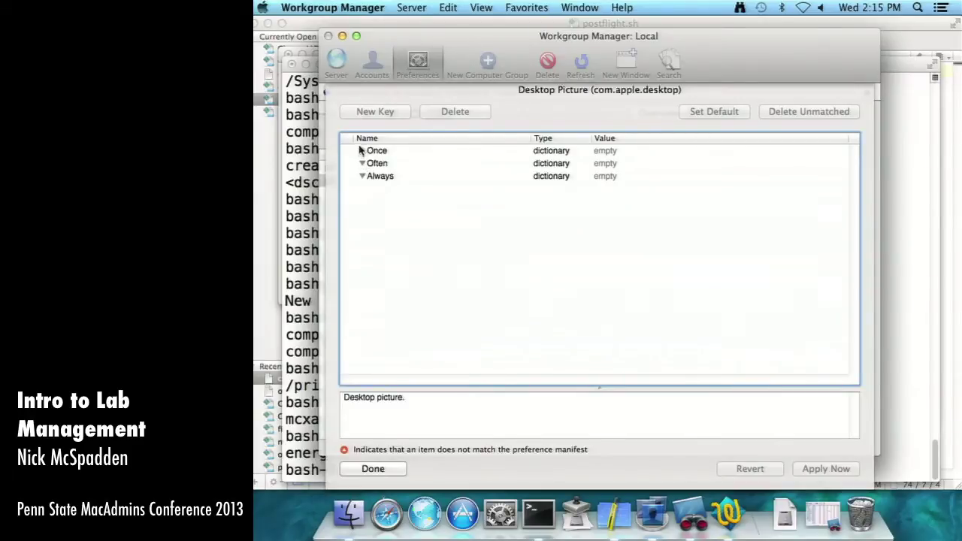
click(397, 151)
- Add a new key named Background under the Once settings
click(391, 114)
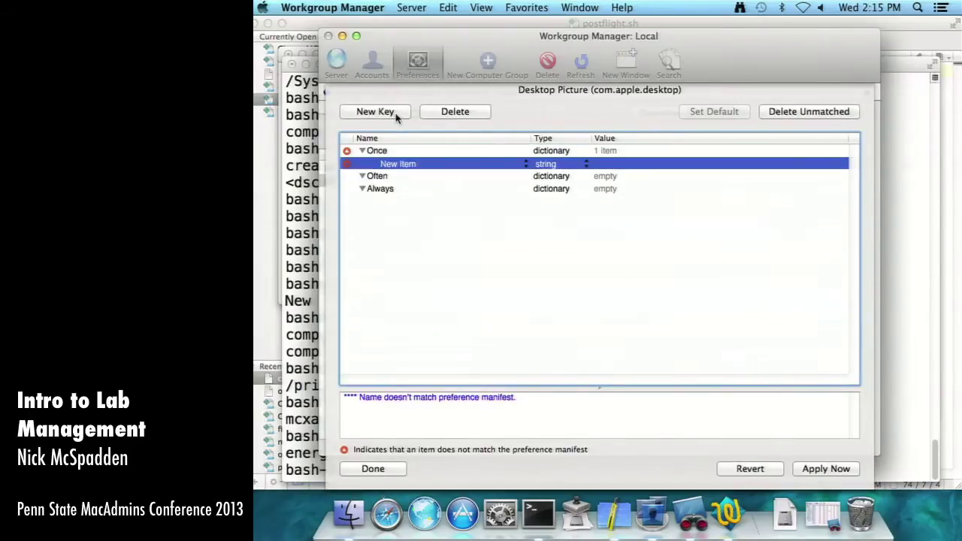
click(396, 167)
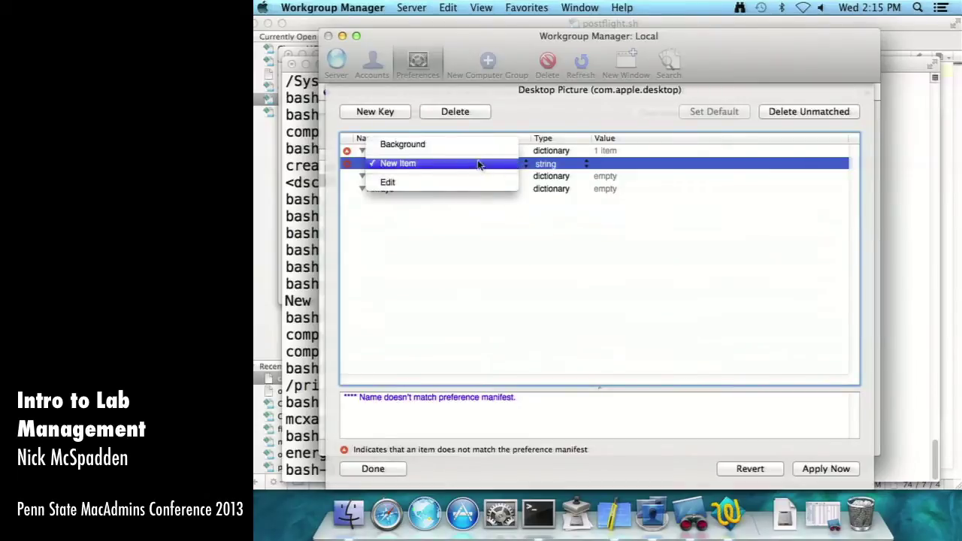
click(469, 149)
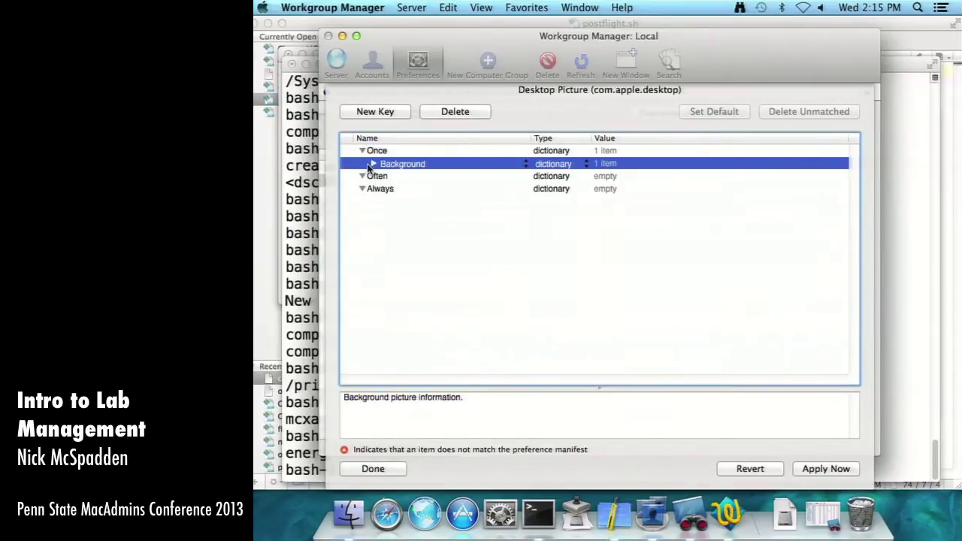
click(427, 167)
click(403, 224)
click(455, 111)
click(377, 113)
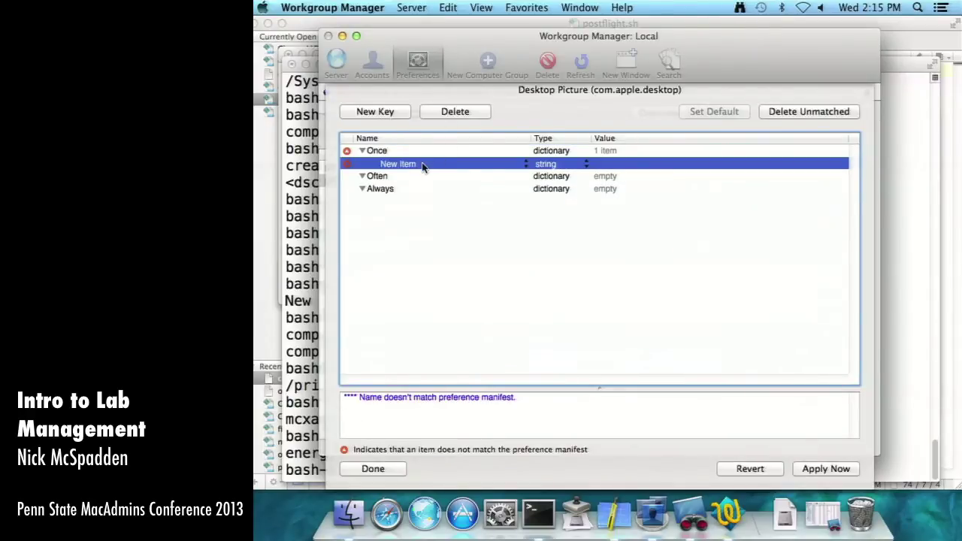
click(527, 165)
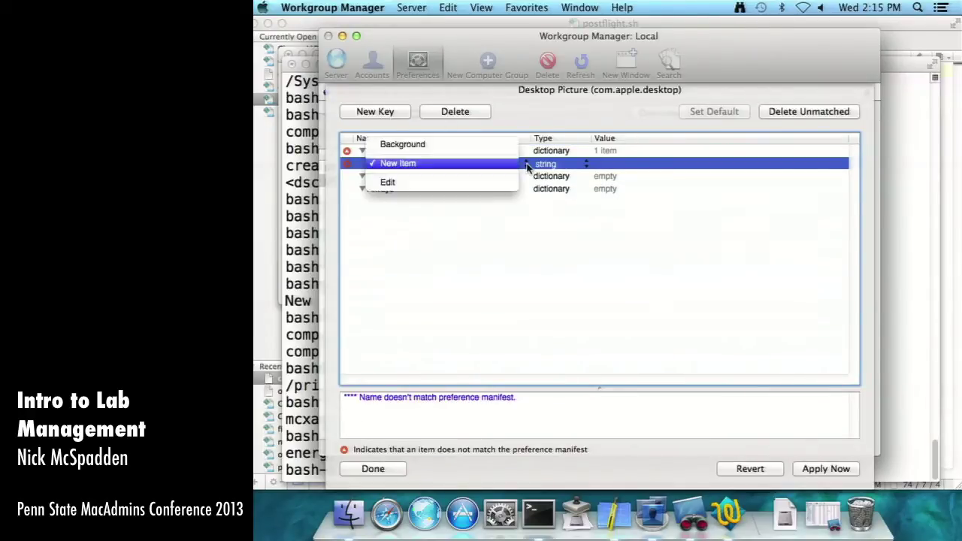
click(485, 150)
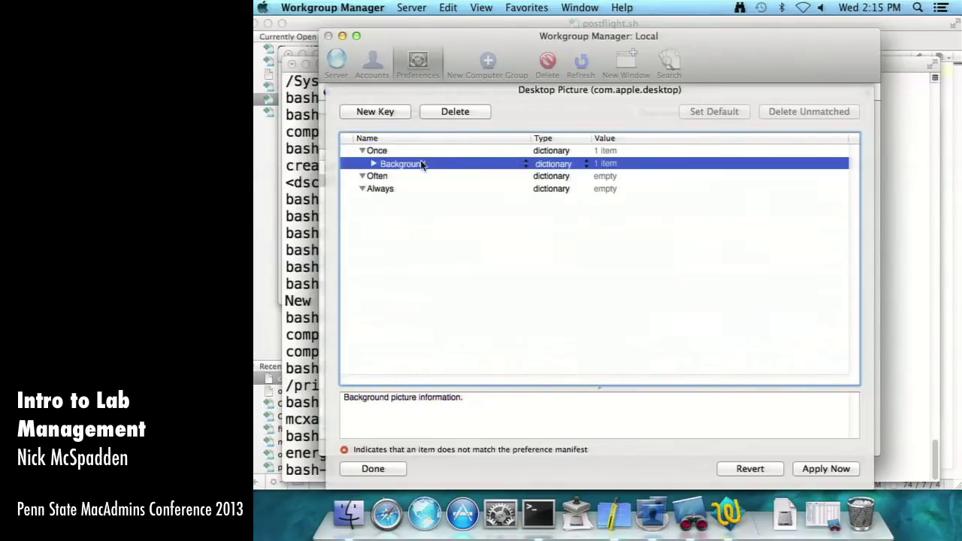
- Expand Background > Default Image to show the Aqua Blue.jpg Image Path, then bring Terminal forward
click(374, 164)
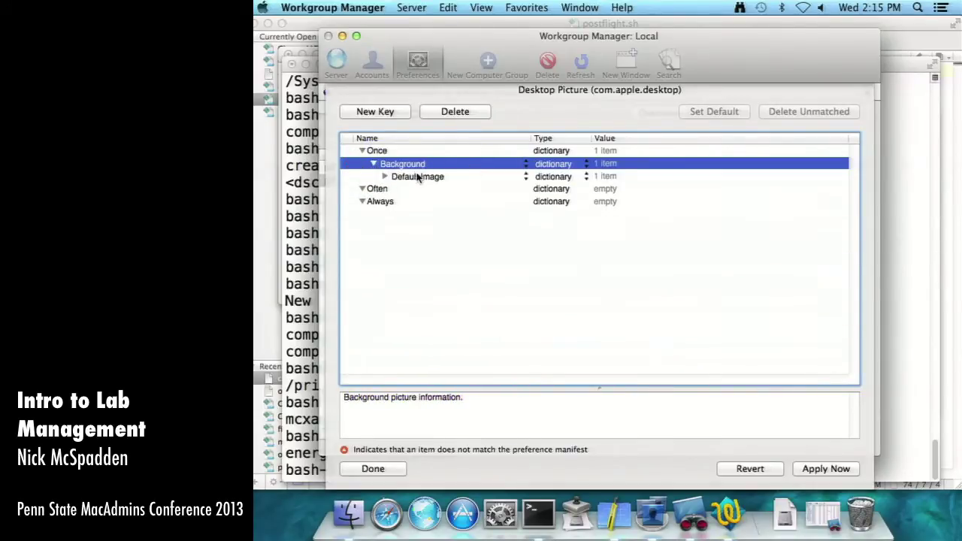
click(417, 177)
click(385, 176)
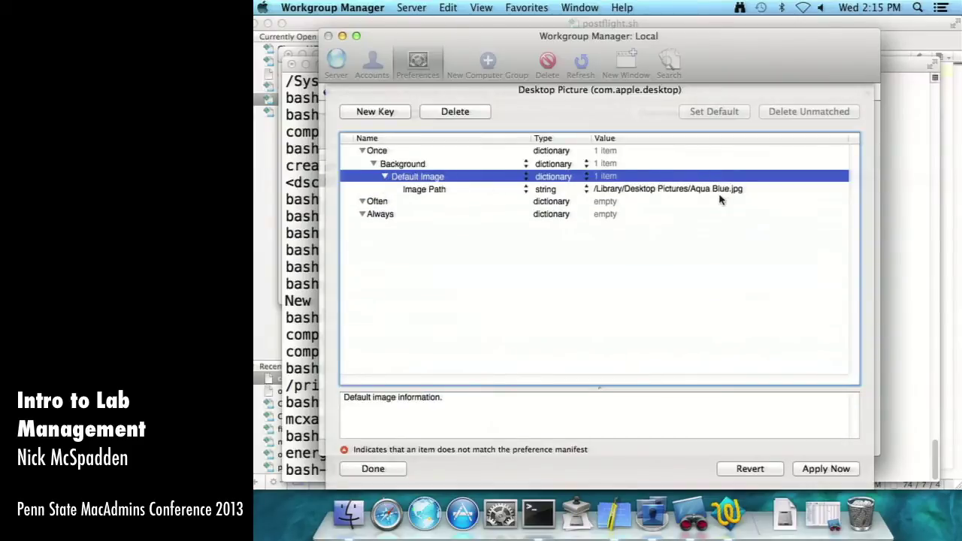
click(720, 190)
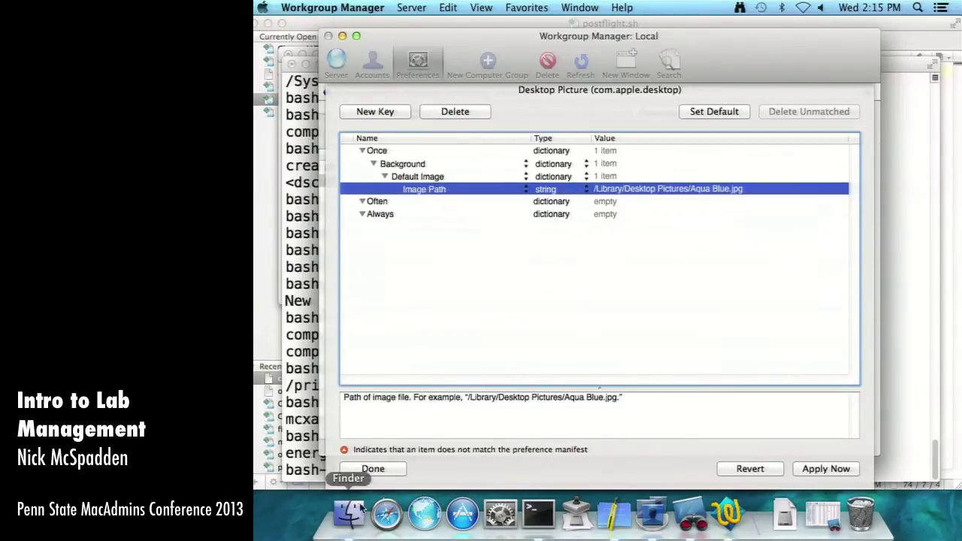
click(539, 513)
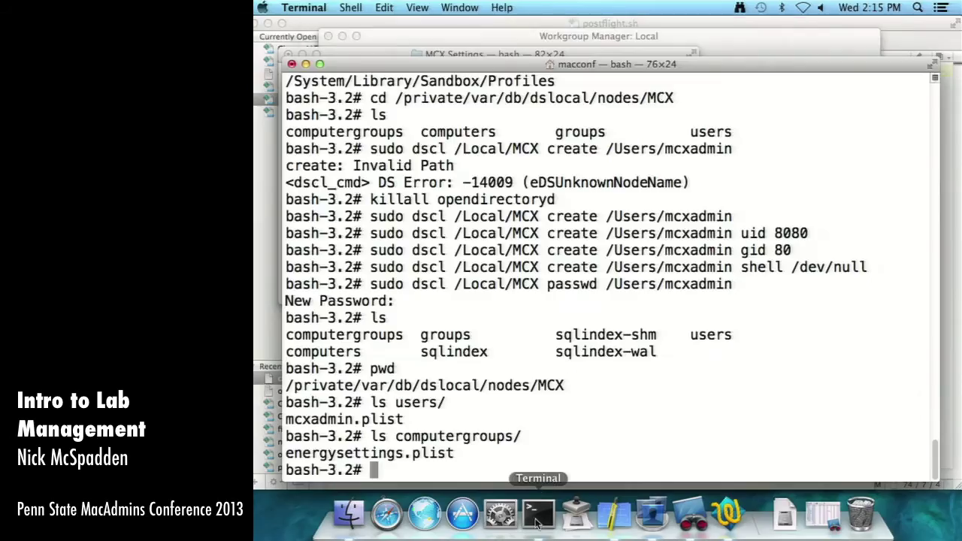
- Open the /Library/Desktop Pictures folder in a new Finder window
click(640, 39)
click(349, 513)
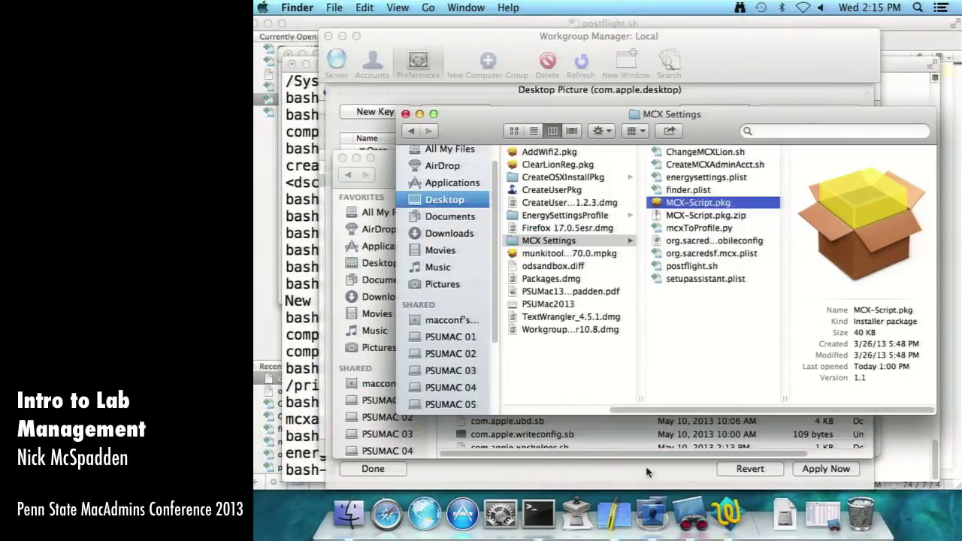
key(super+n)
key(super+shift+h)
key(super+Up)
key(super+Up)
key(Up)
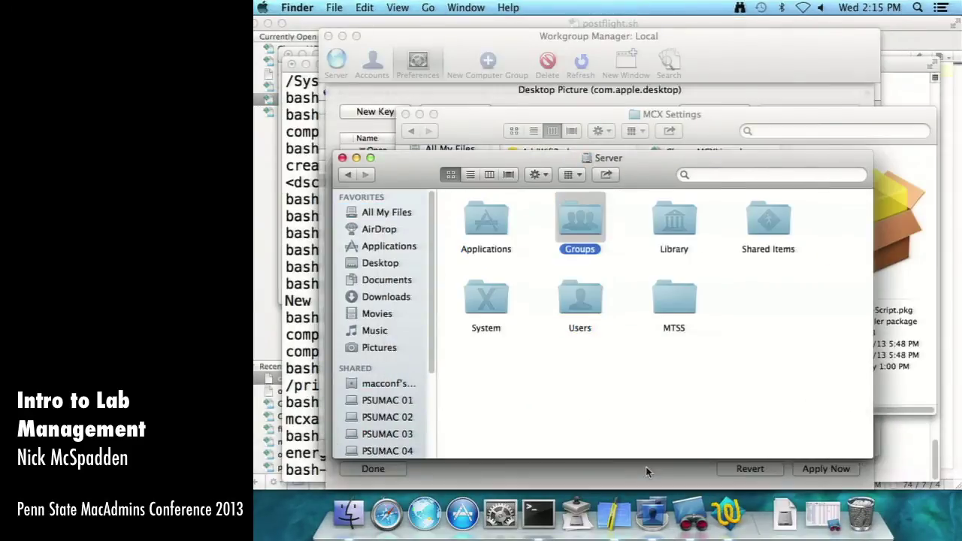
key(Right)
key(super+Down)
text(desk)
key(super+Down)
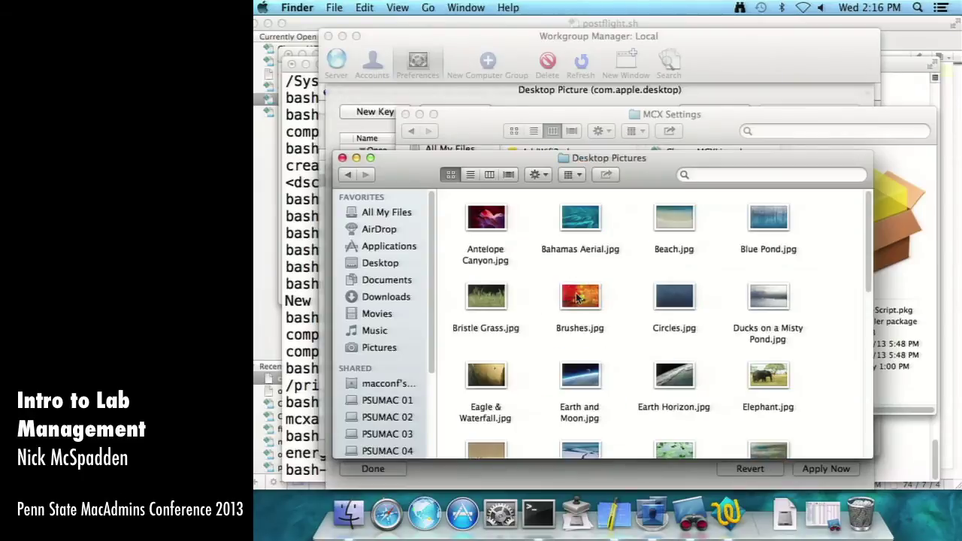
- Preview the desktop pictures in list view and pick Circles.jpg
click(470, 175)
click(546, 299)
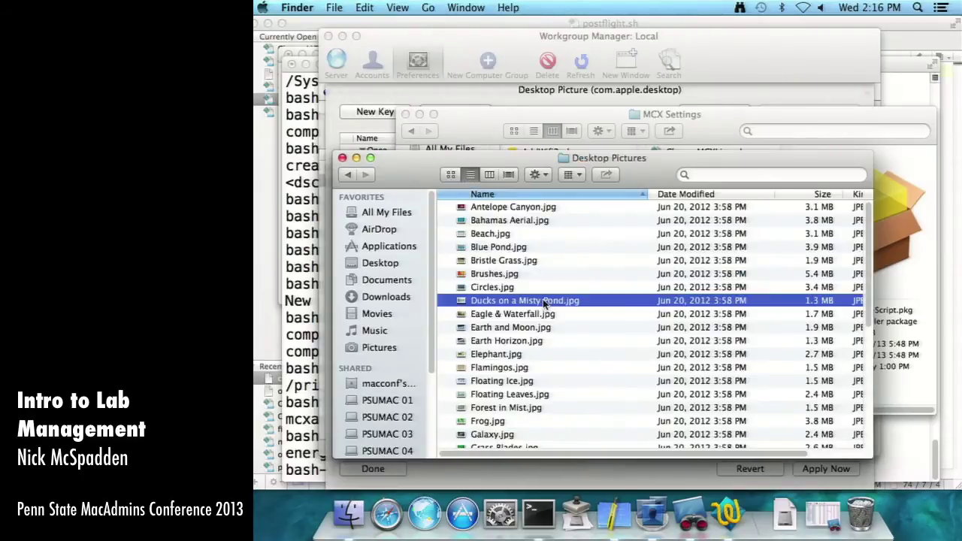
key(space)
key(space)
click(527, 288)
key(space)
key(space)
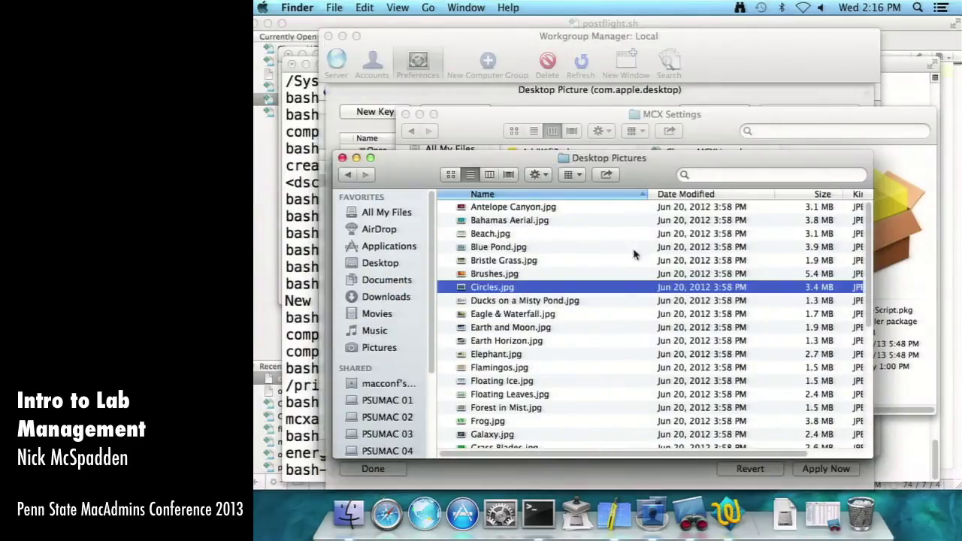
- Change the Image Path file name to Circles.jpg, apply it, and close the editor
click(728, 94)
click(681, 190)
drag(690, 189, 743, 190)
text(Circles.jpg)
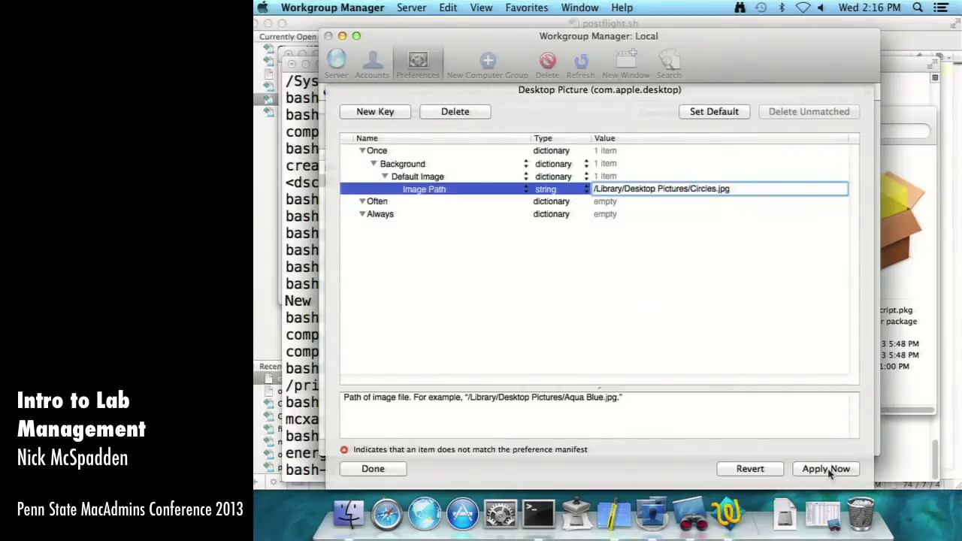
click(827, 469)
click(391, 470)
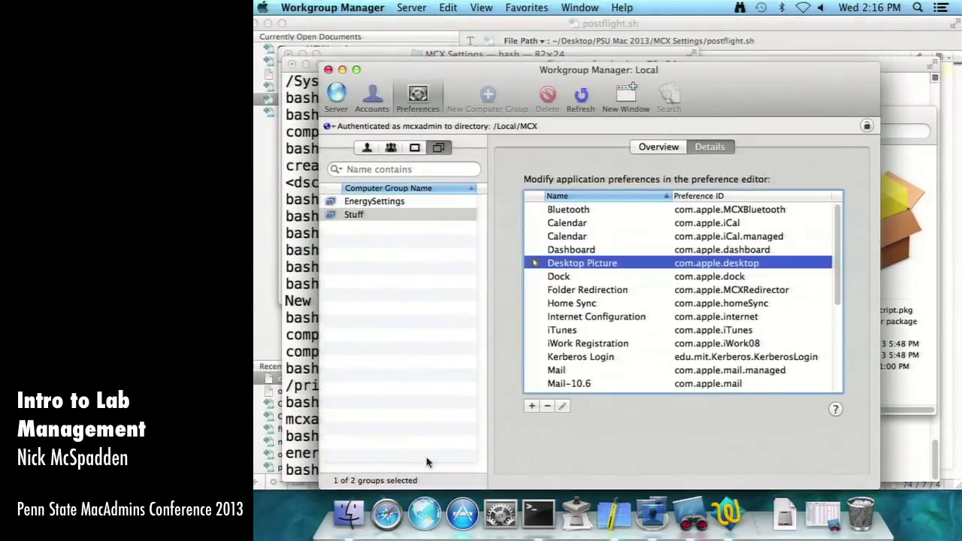
- Rename the Stuff group to 'Background Picture' with short name 'background' and save
click(370, 216)
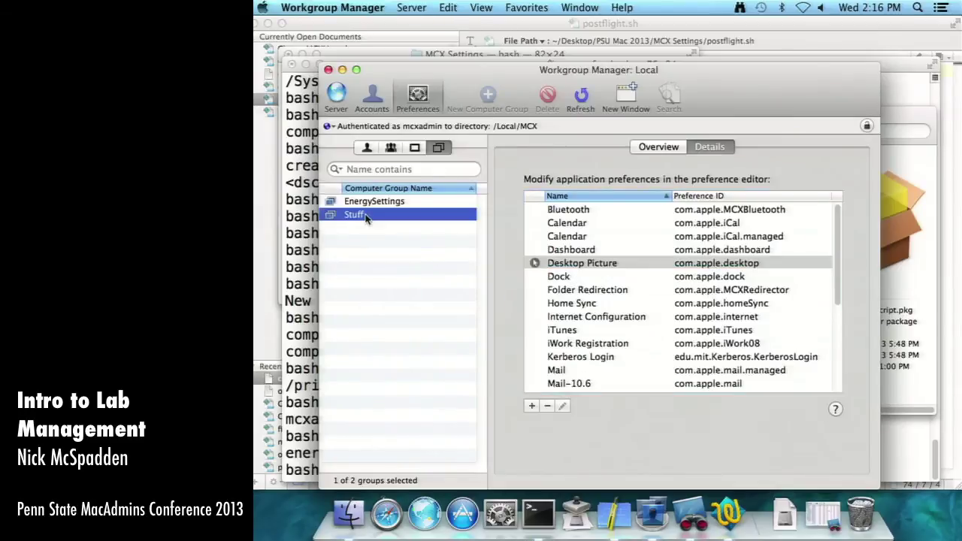
click(372, 96)
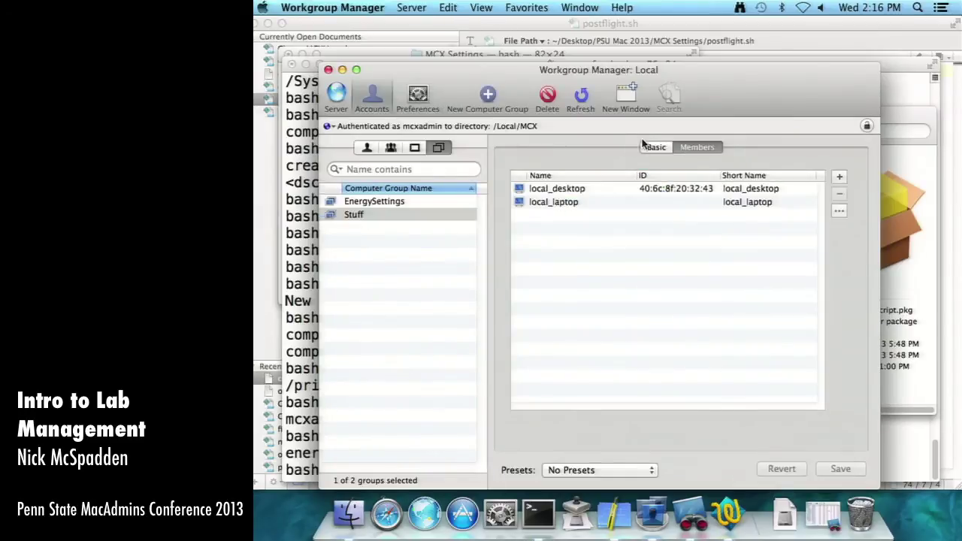
click(655, 147)
text(Backg)
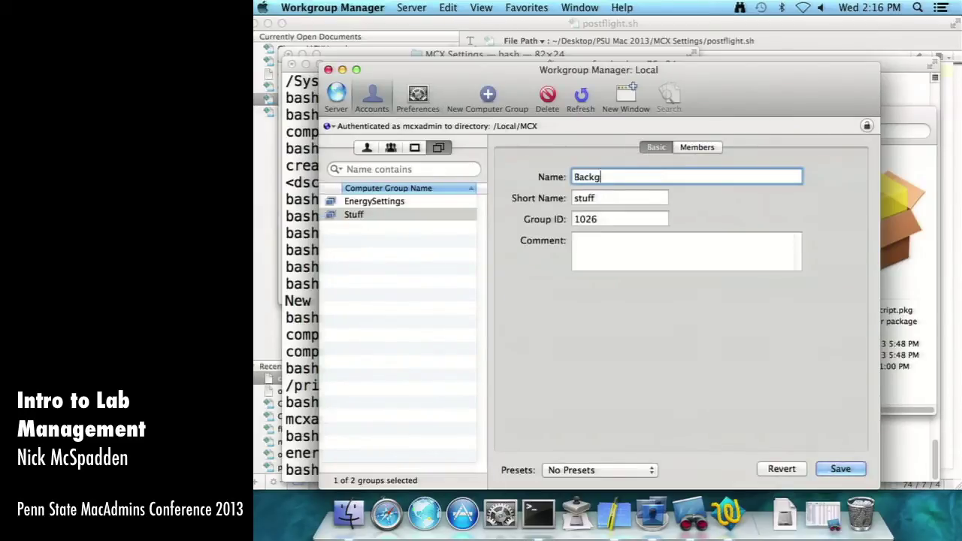
text(round Picture)
key(Tab)
text(background)
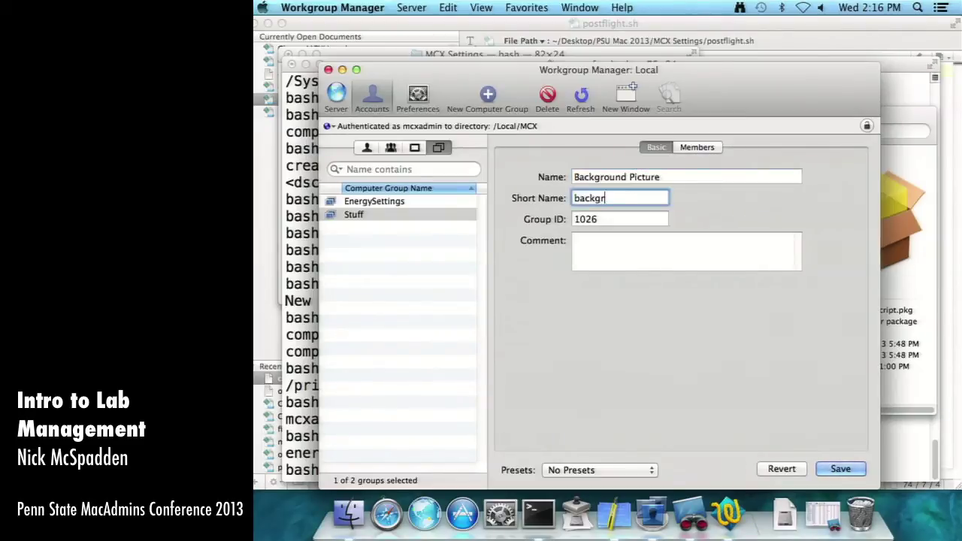
click(843, 469)
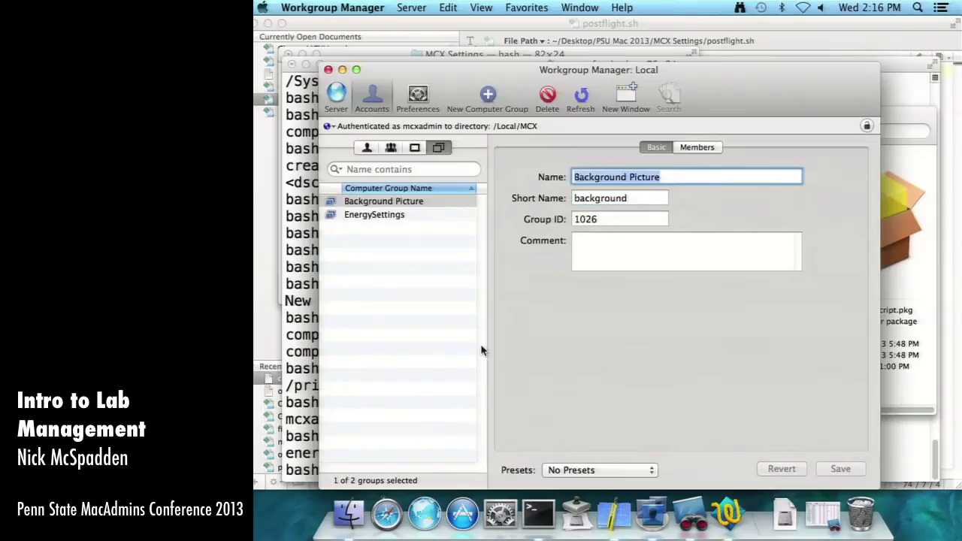
- Show the Background Picture group's member computers, local_desktop and local_laptop
click(412, 216)
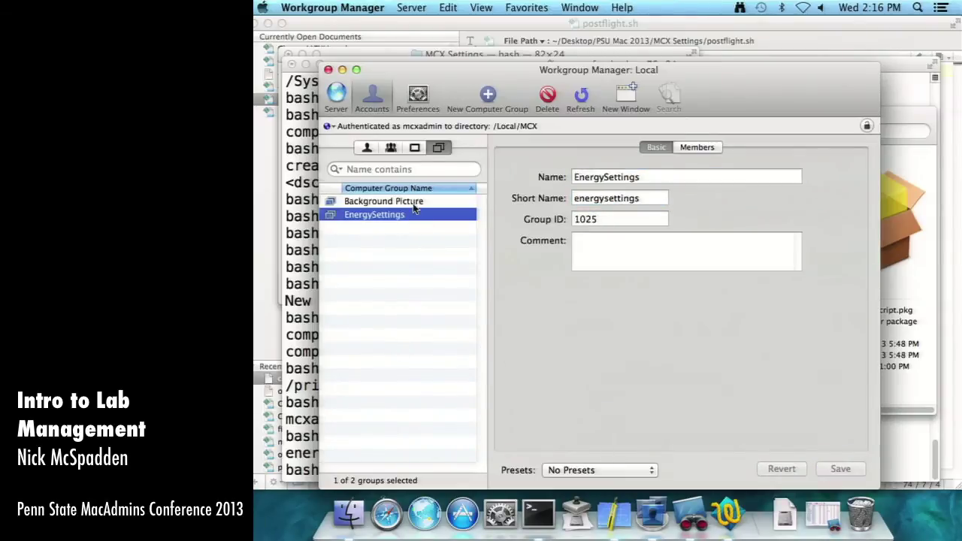
click(414, 203)
click(680, 146)
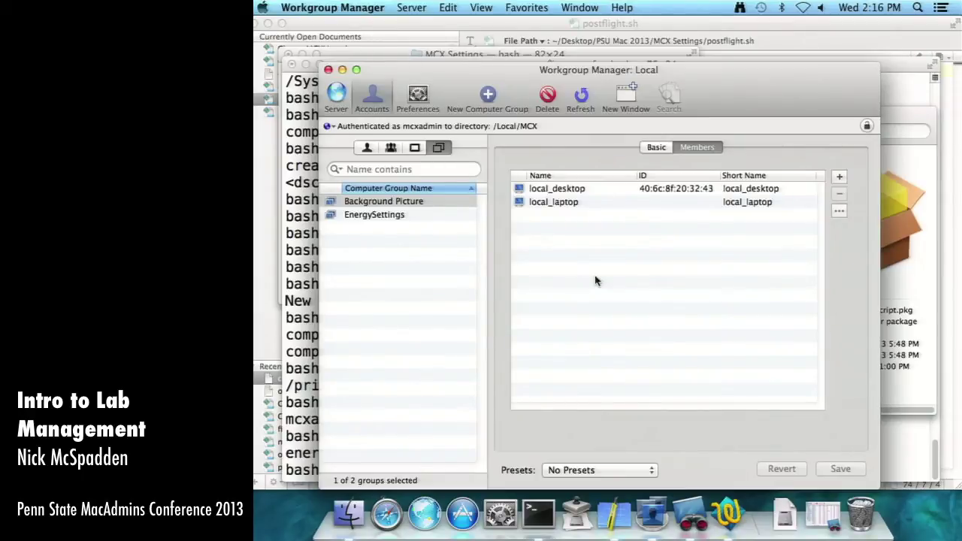
click(501, 513)
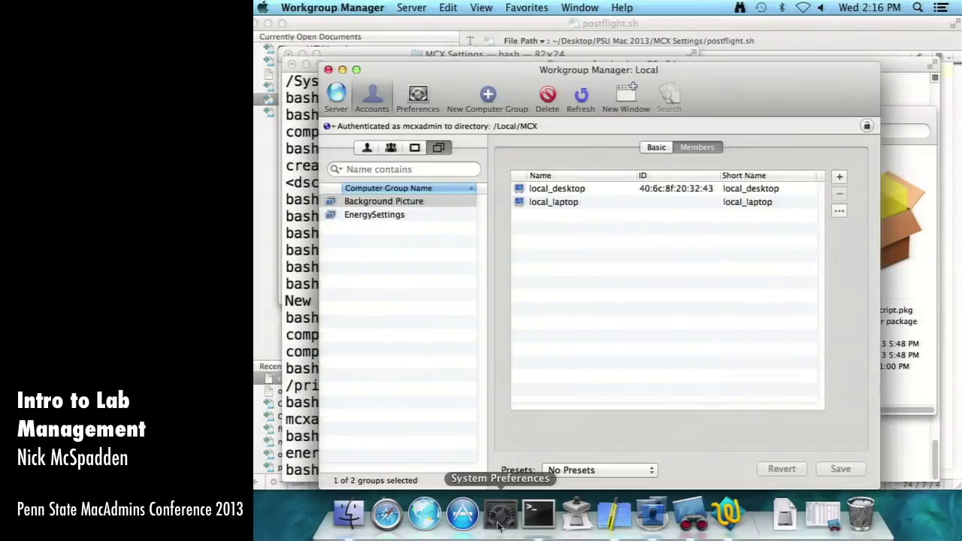
- Unlock Users & Groups with the administrator password
click(510, 340)
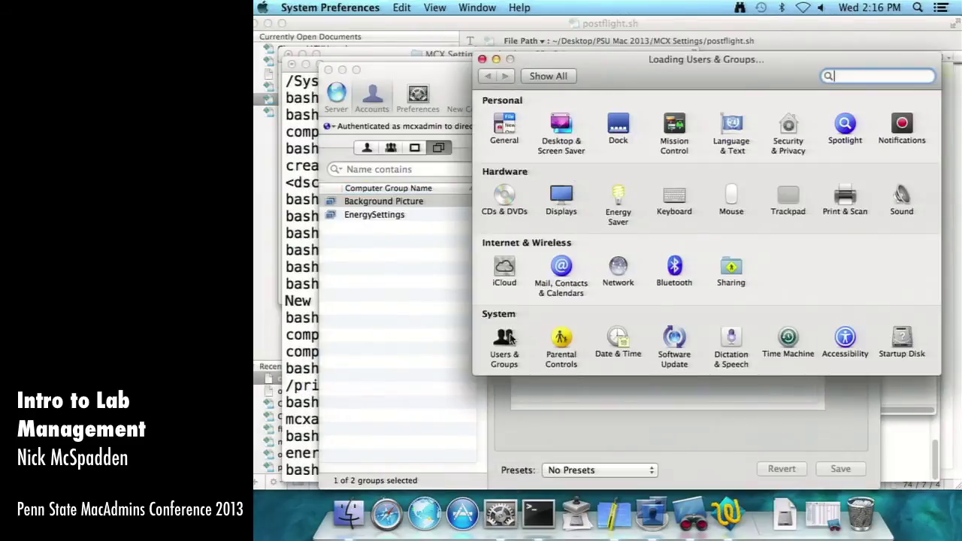
click(493, 383)
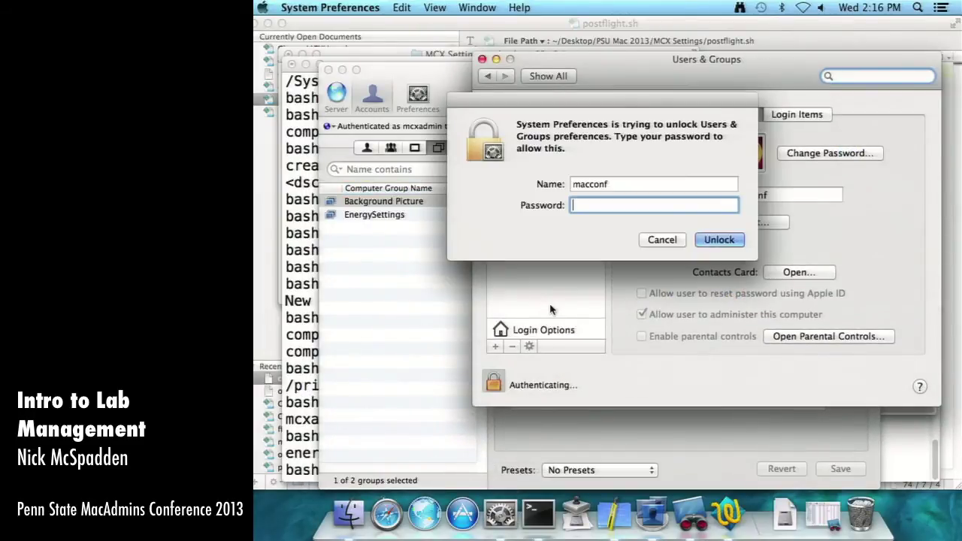
text(•••••••)
key(Return)
text(••••••••)
key(Return)
- Create a standard user account named Temp, entering and verifying its password
click(496, 347)
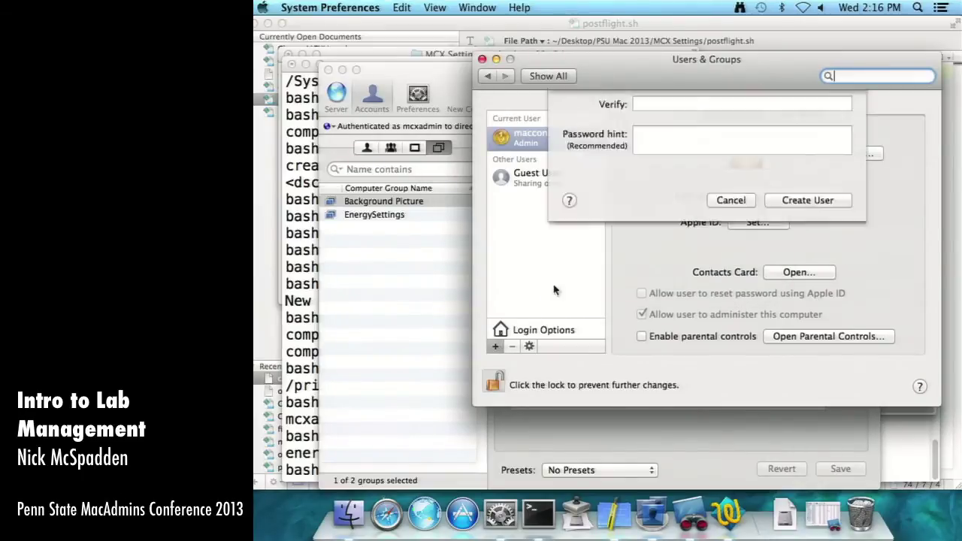
text(Temp)
key(Tab)
key(Tab)
text(••••)
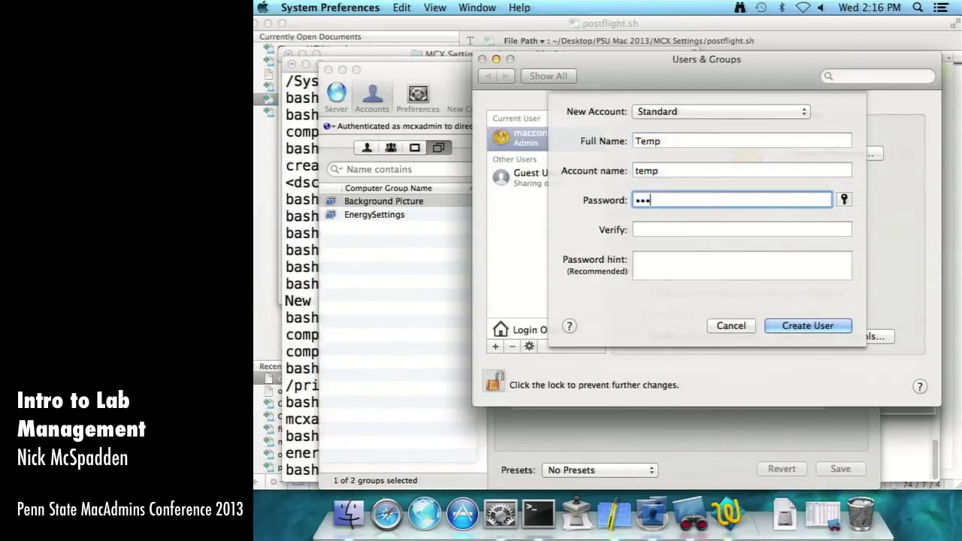
key(Tab)
text(••••)
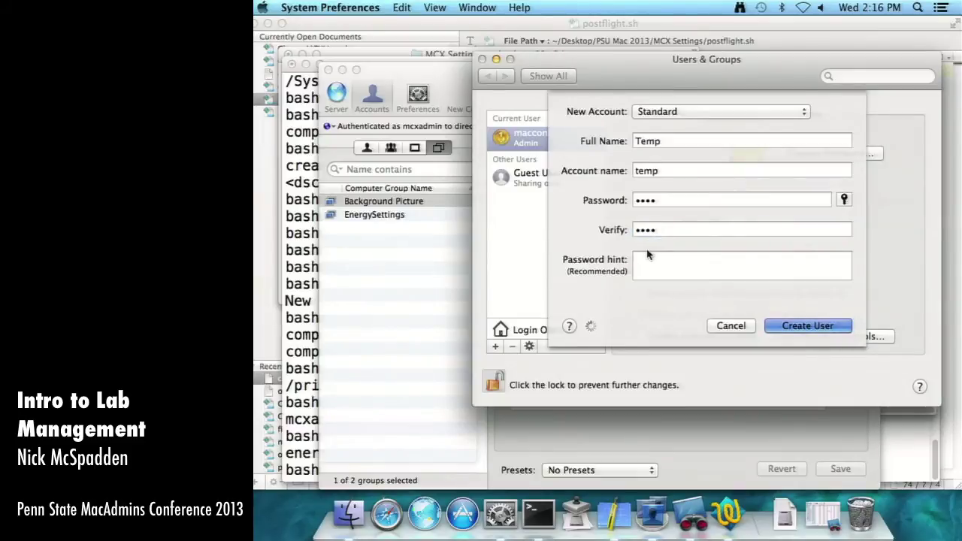
- Switch to the Temp user and log in with its password
click(885, 5)
click(860, 54)
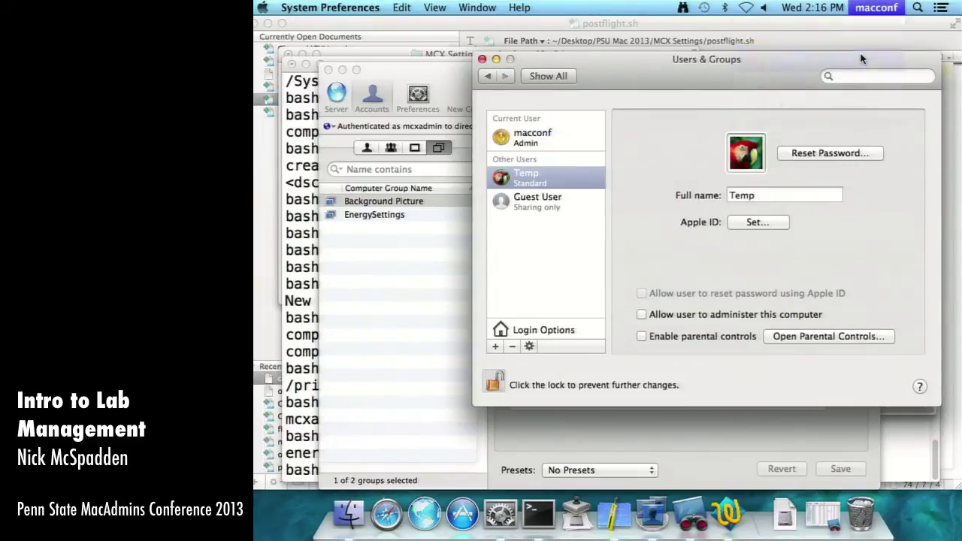
text(••••)
key(Return)
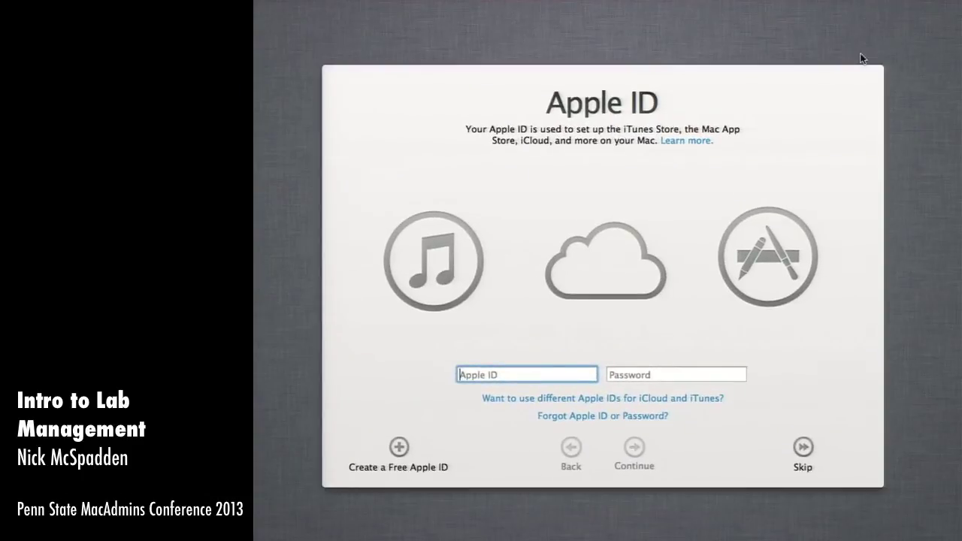
- Skip Apple ID sign-in and finish Setup Assistant to reach Temp's Circles desktop
click(804, 448)
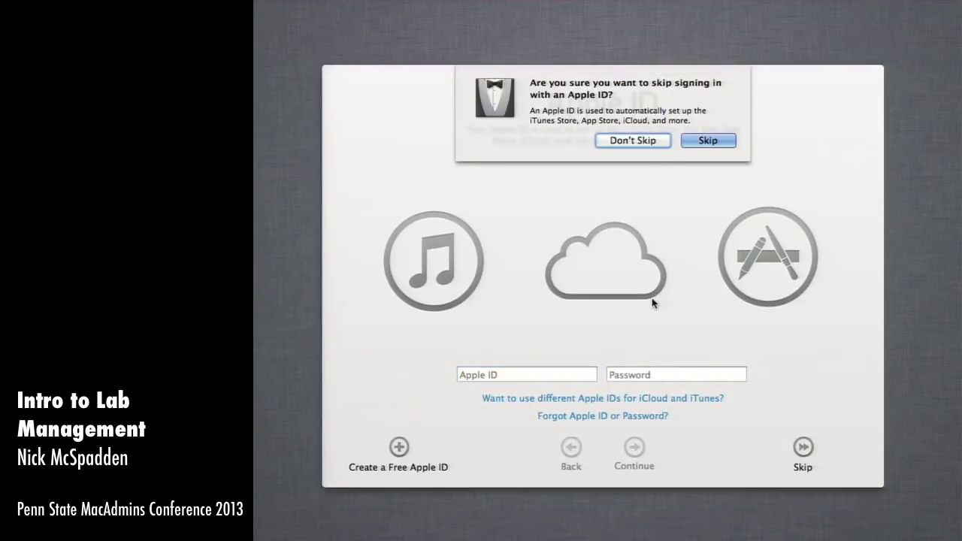
click(633, 140)
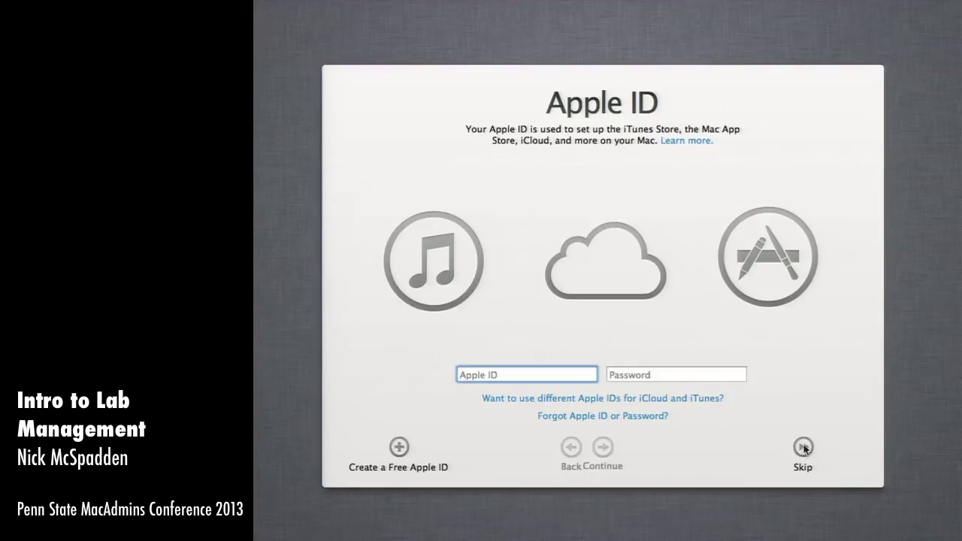
click(609, 454)
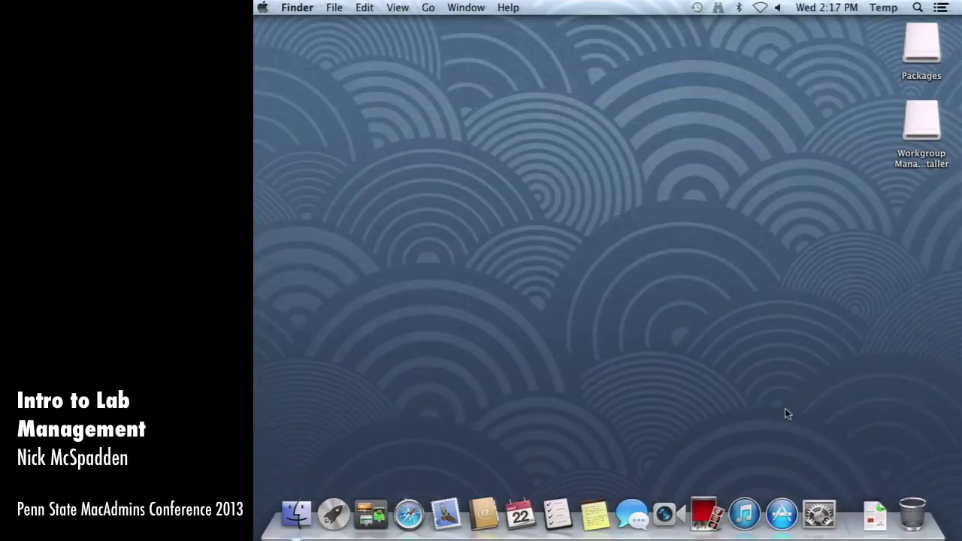
- Confirm Energy Saver shows Never for sleep, log Temp out, and start logging back in as the administrator
click(819, 515)
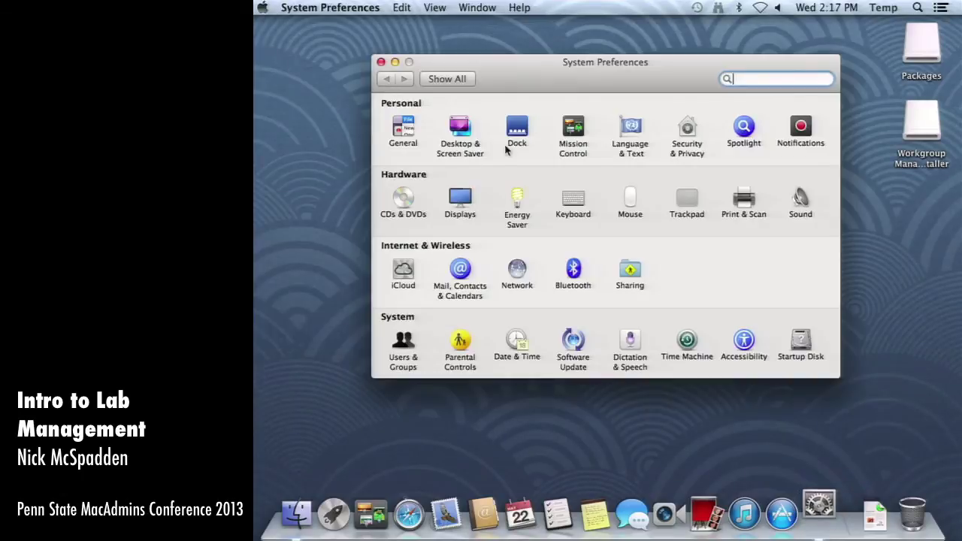
click(516, 197)
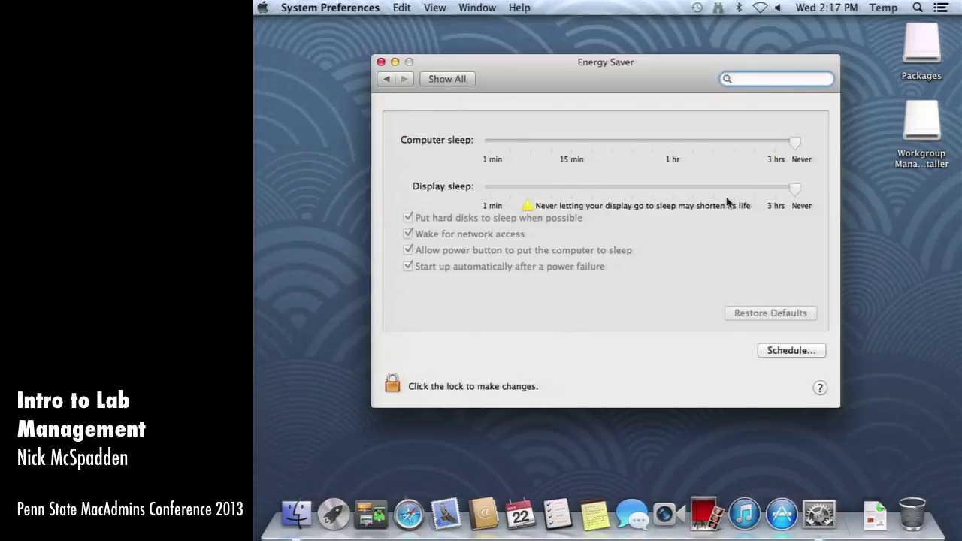
click(884, 7)
click(884, 7)
key(shift+super+q)
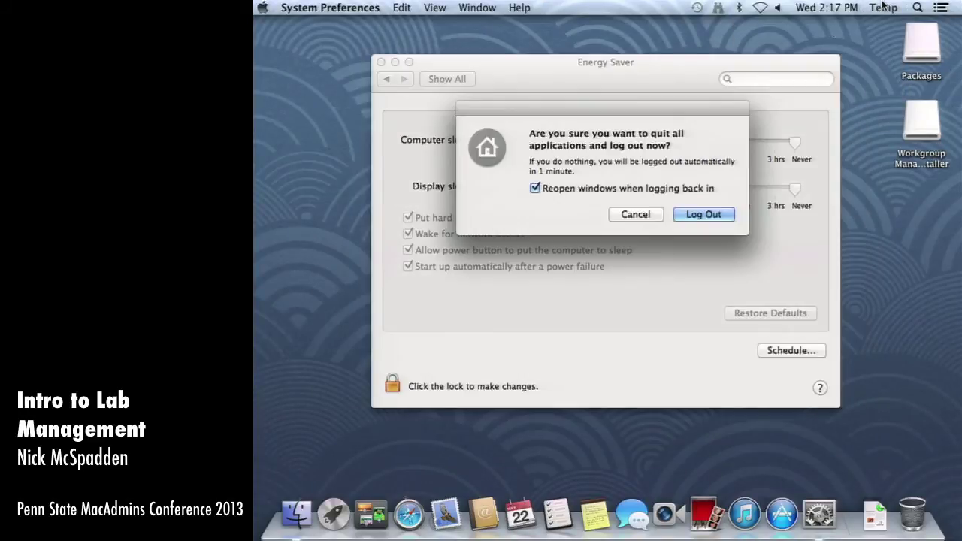
click(704, 215)
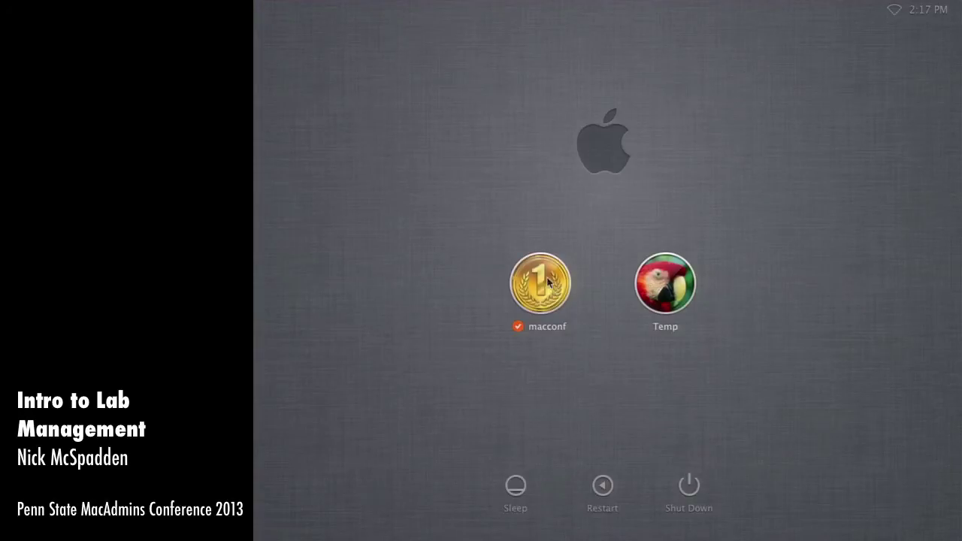
click(547, 281)
text(macconf)
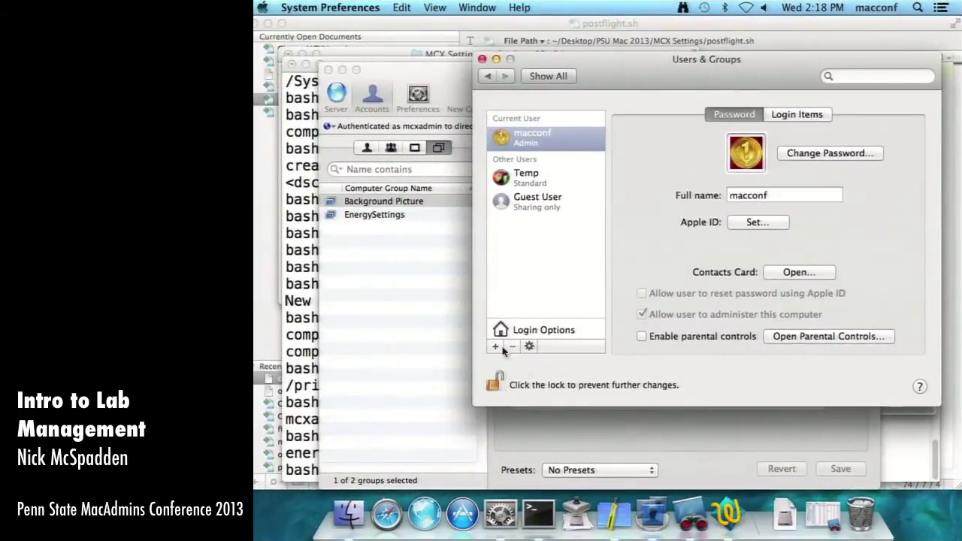
- Rerun ls computergroups/ in Terminal, now listing background.plist and energysettings.plist
click(524, 496)
key(Up)
key(Return)
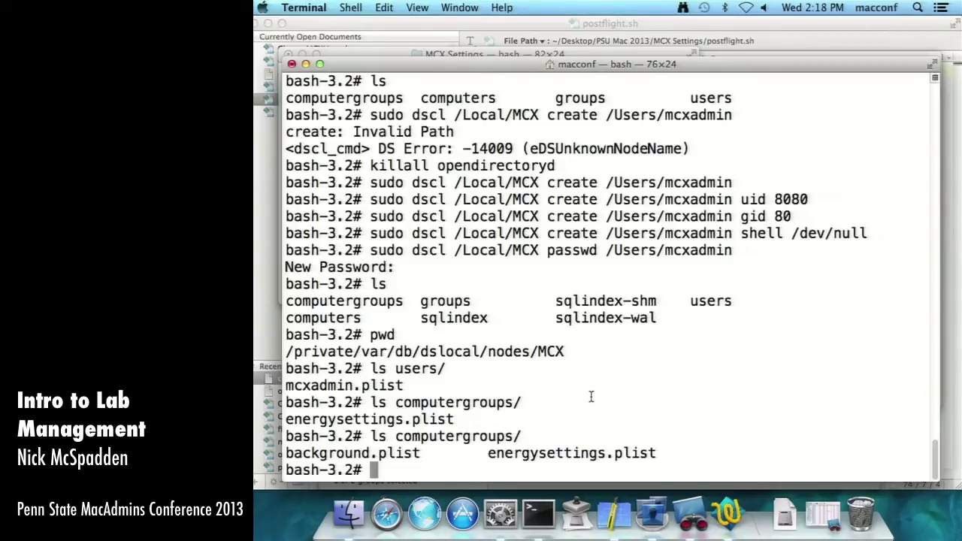
- Launch Packages and choose the Raw Package project template
click(614, 519)
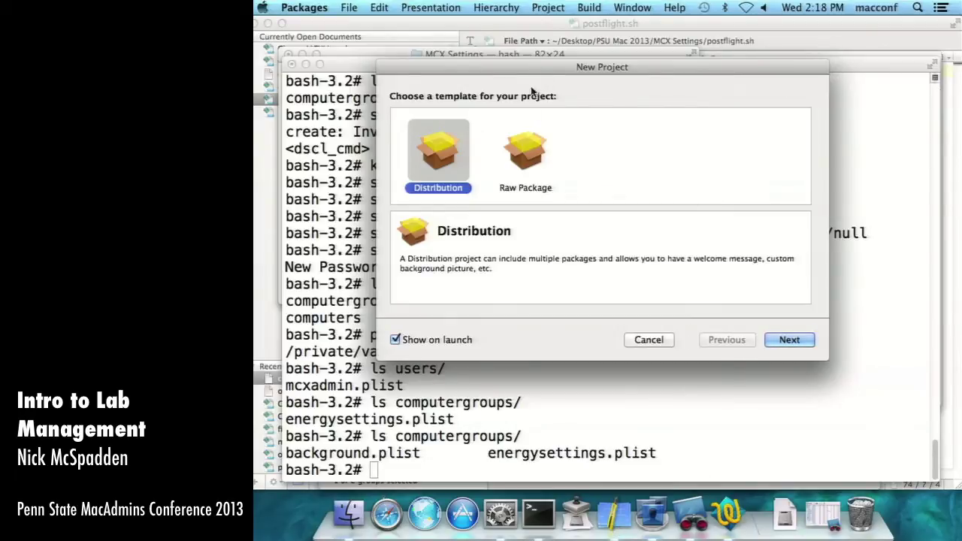
click(524, 136)
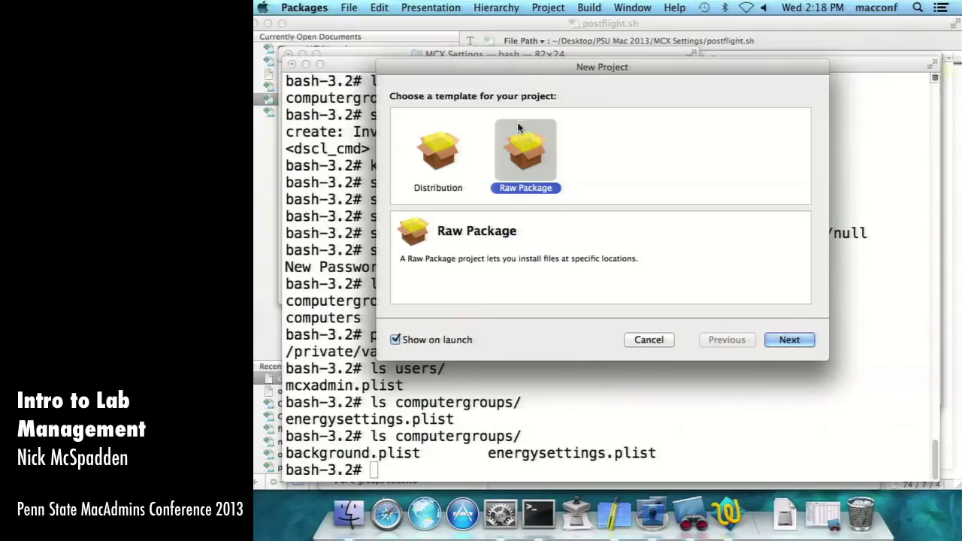
click(788, 340)
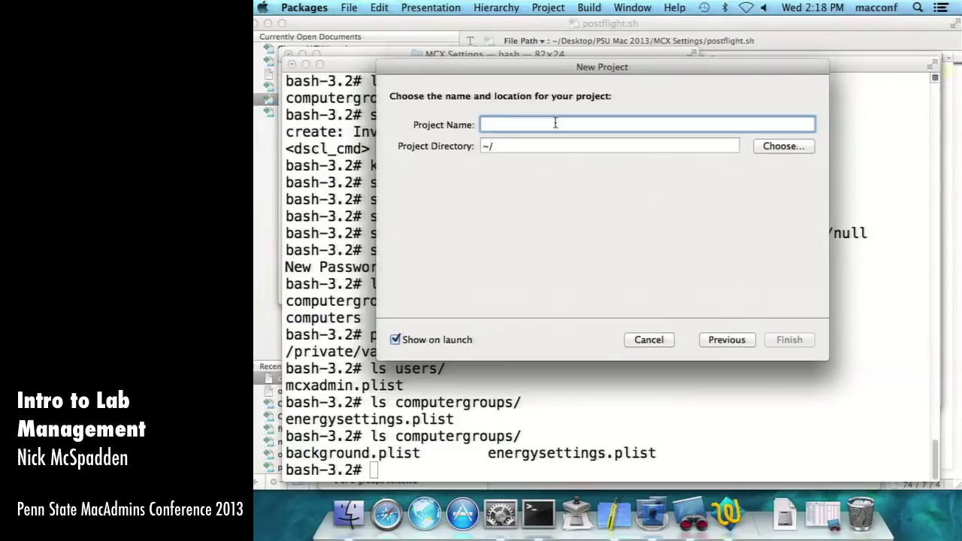
- Name the project EnergySettings, place it on the Desktop, and create it
text(Energ)
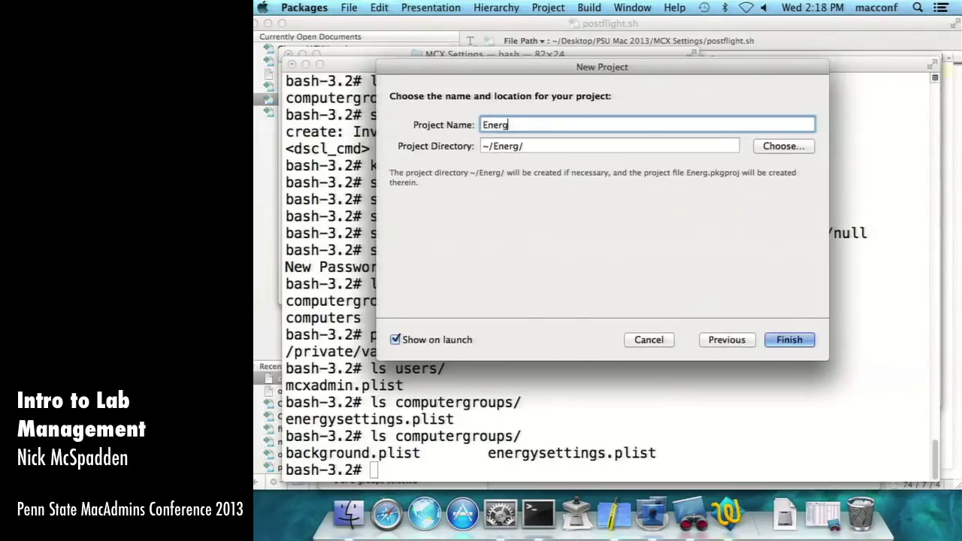
text(ySettings)
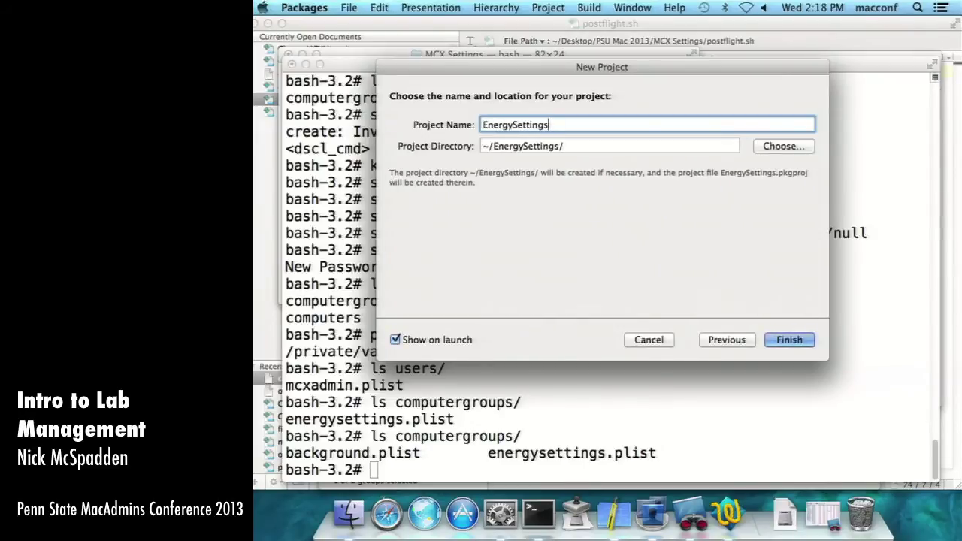
click(794, 147)
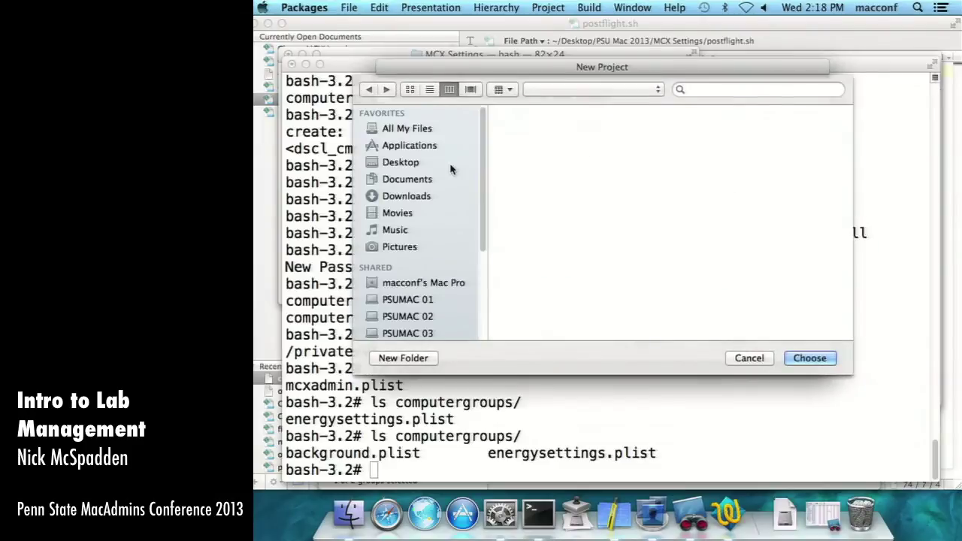
click(451, 172)
click(429, 162)
key(Return)
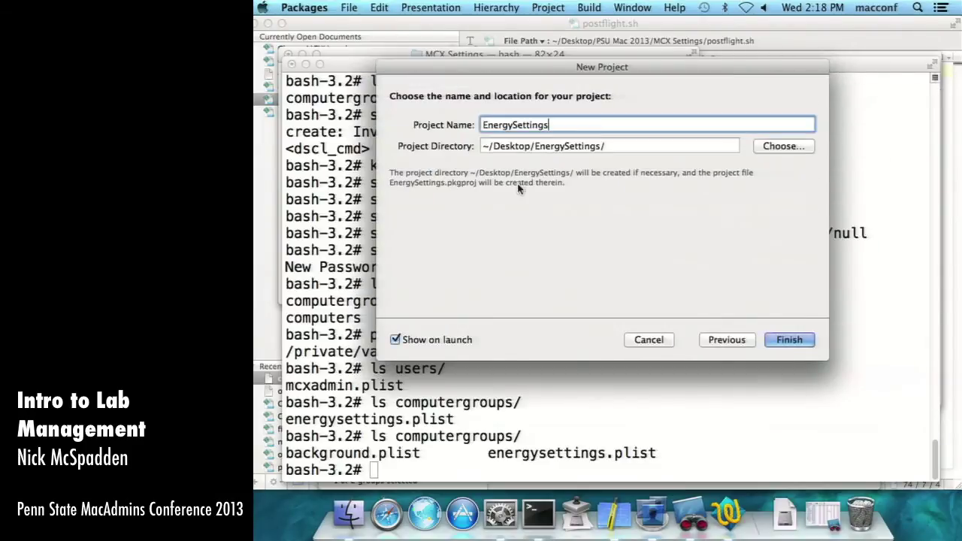
click(781, 340)
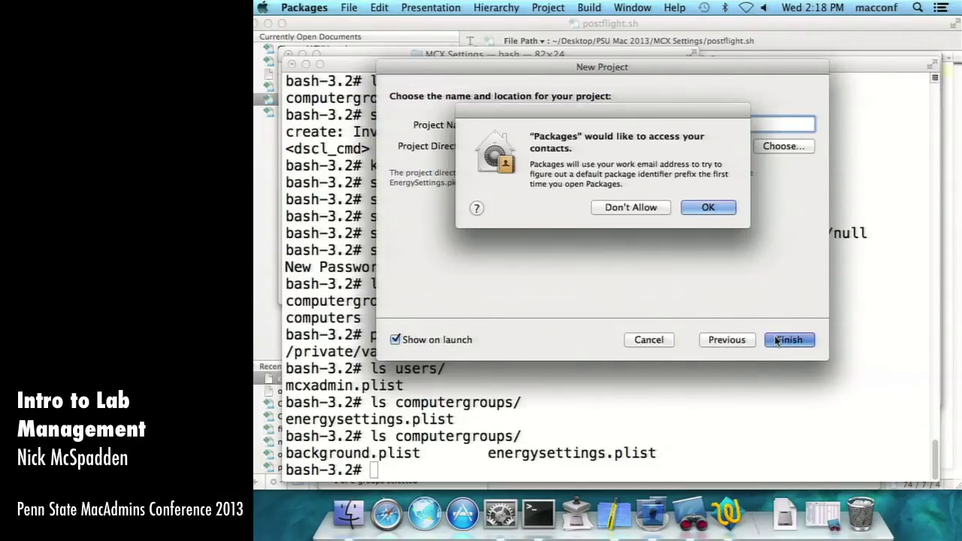
click(707, 209)
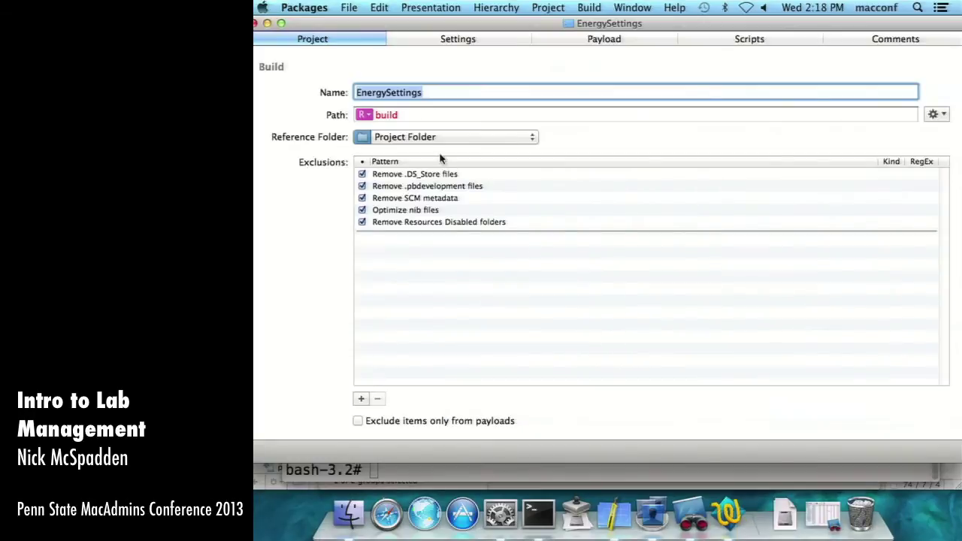
- Replace com.mygreatcompany with edu.psutest so the identifier reads edu.psutest.pkg.EnergySettings
click(472, 43)
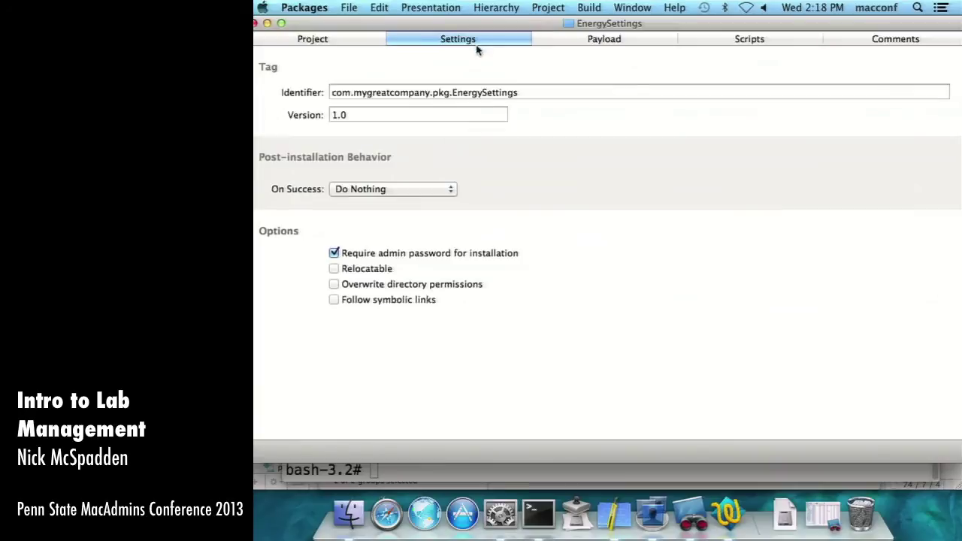
click(338, 41)
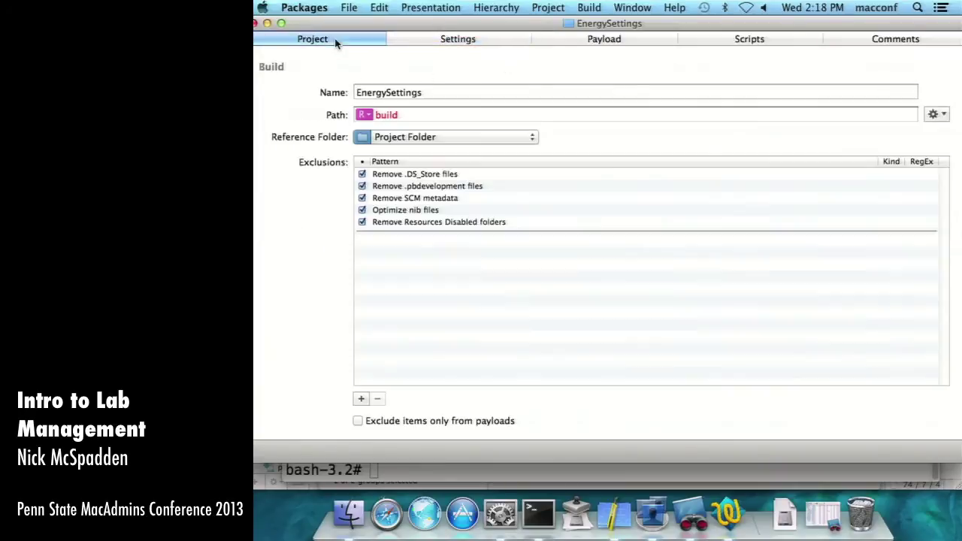
click(445, 43)
drag(431, 92, 286, 90)
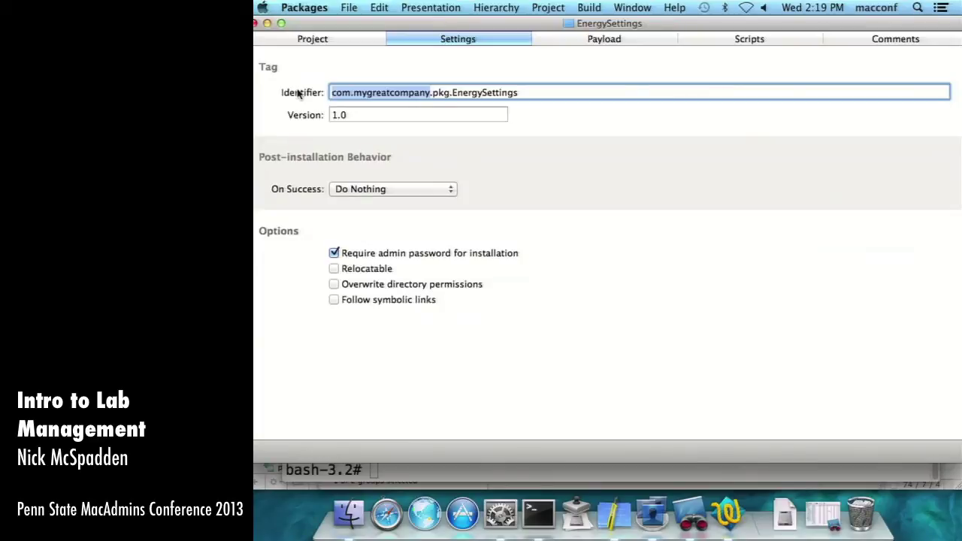
text(edu.pe)
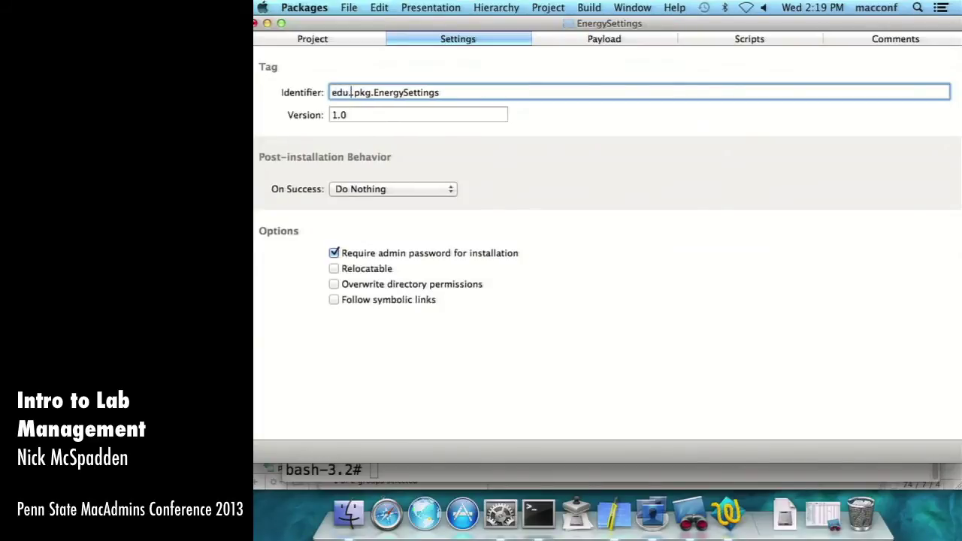
key(BackSpace)
text(sutest)
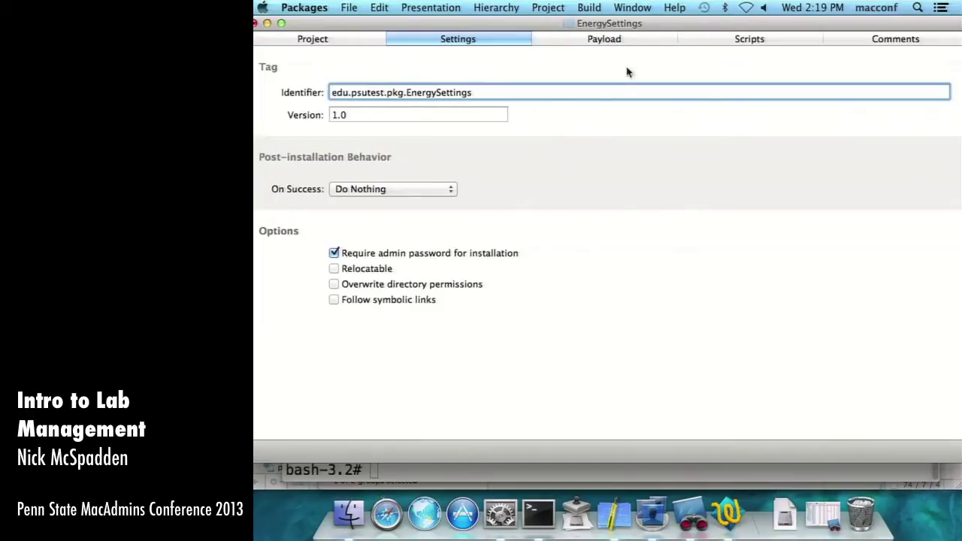
- Show the package's Payload file hierarchy
click(624, 40)
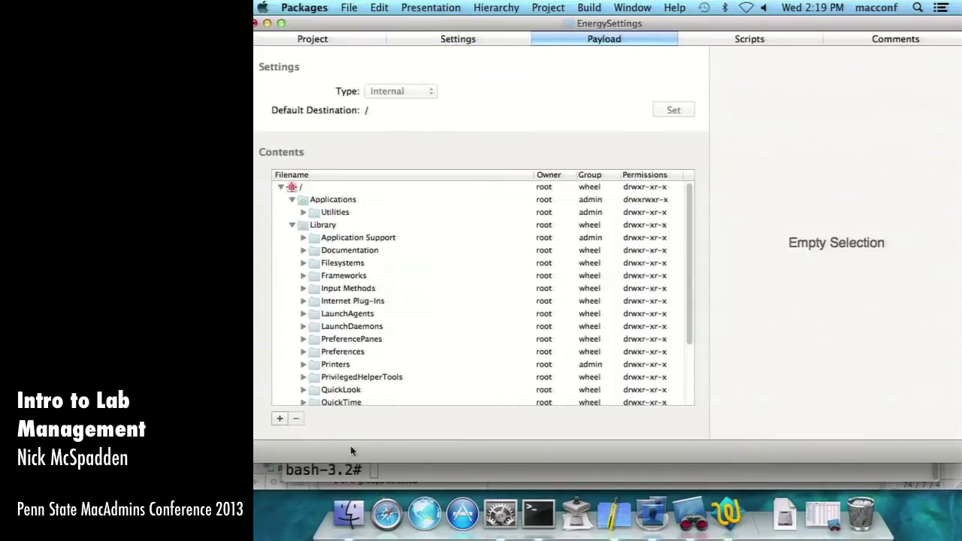
scroll(337, 350, down, 5)
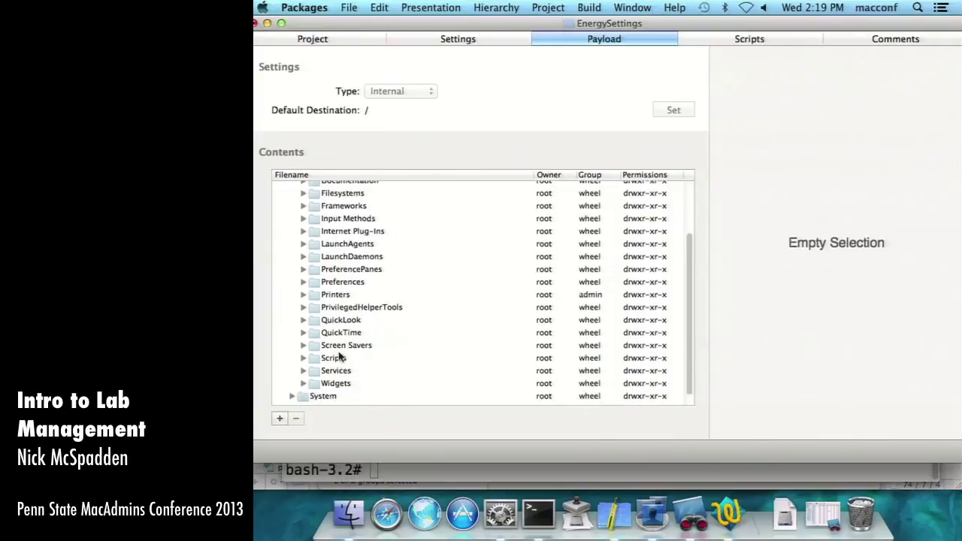
scroll(337, 353, up, 5)
- Change the Terminal directory into the computergroups folder
click(539, 515)
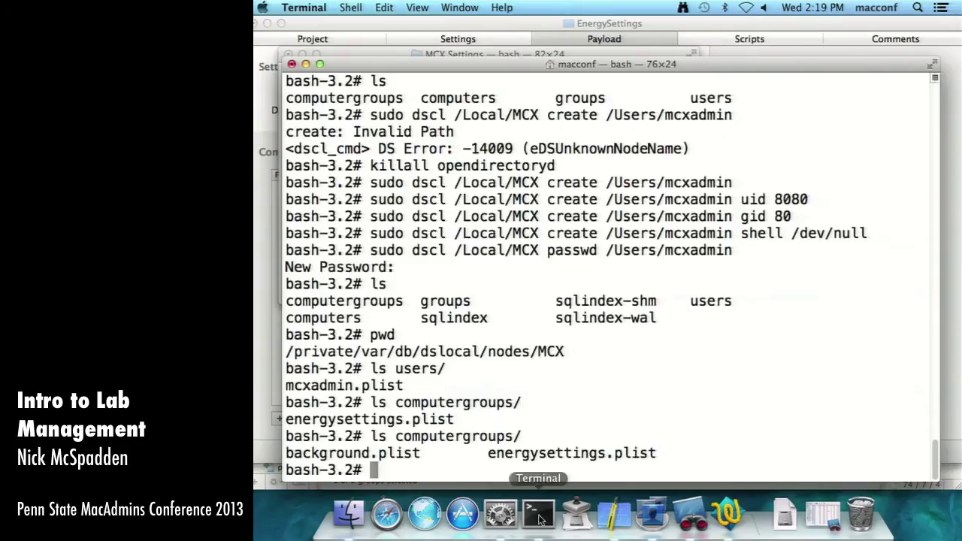
drag(484, 454, 656, 453)
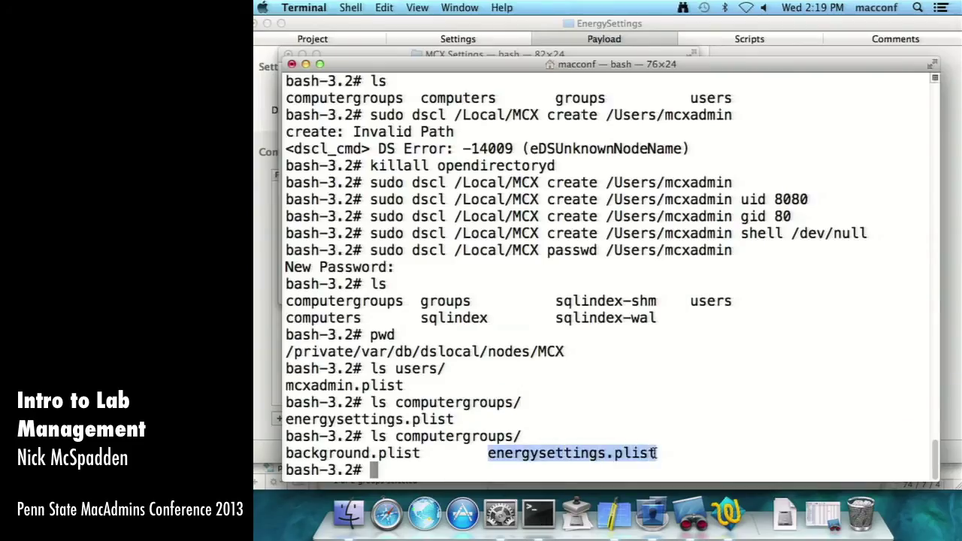
click(654, 472)
text(cp )
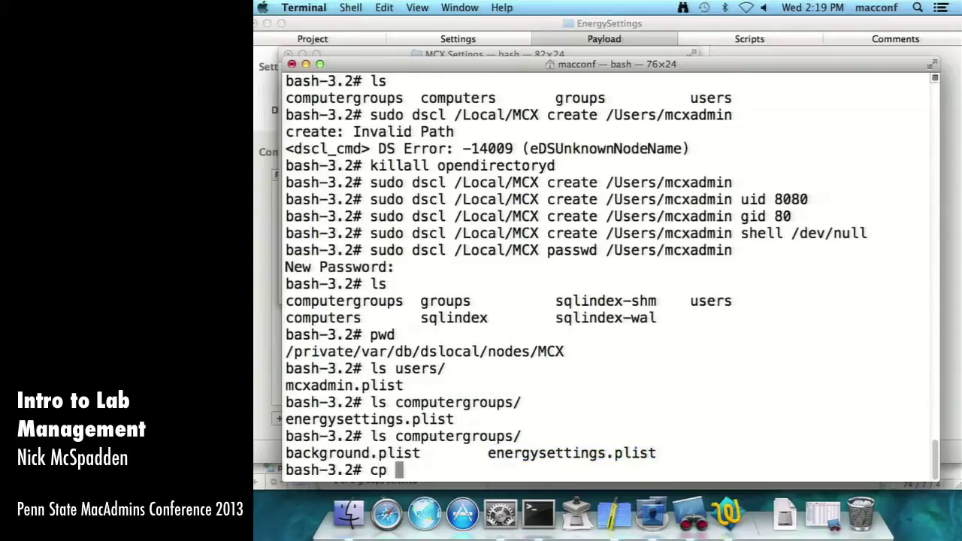
text(ener)
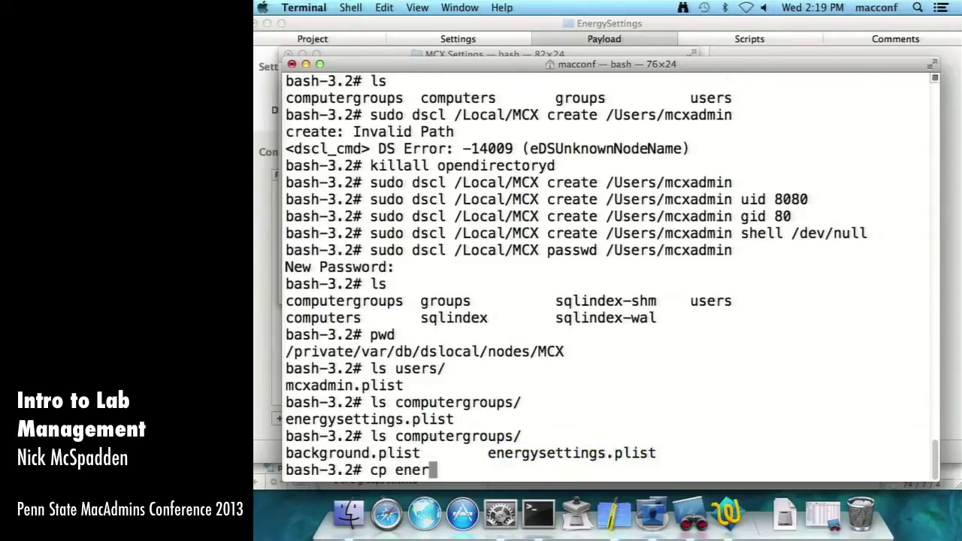
text(g)
key(BackSpace)
key(BackSpace)
key(BackSpace)
key(BackSpace)
key(BackSpace)
key(BackSpace)
key(BackSpace)
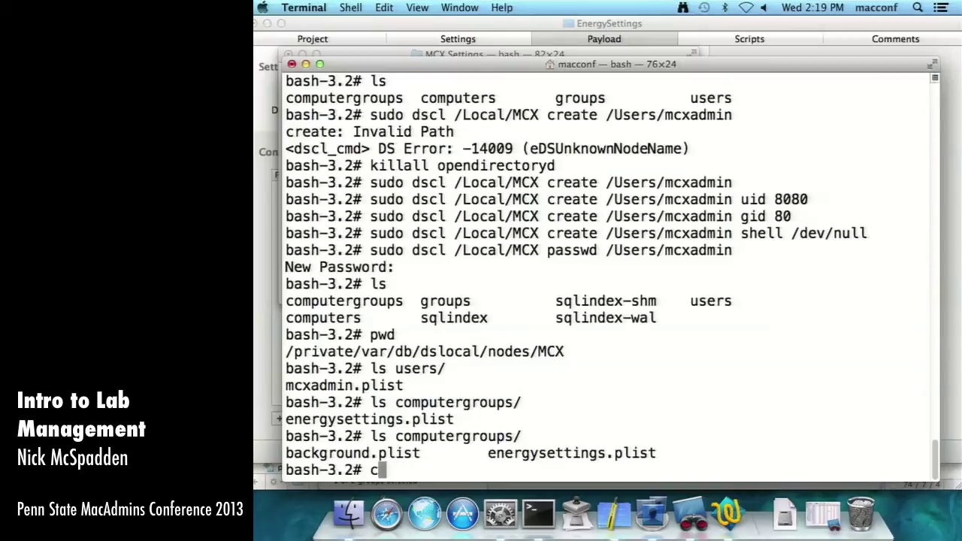
text(d computer)
key(Return)
key(Up)
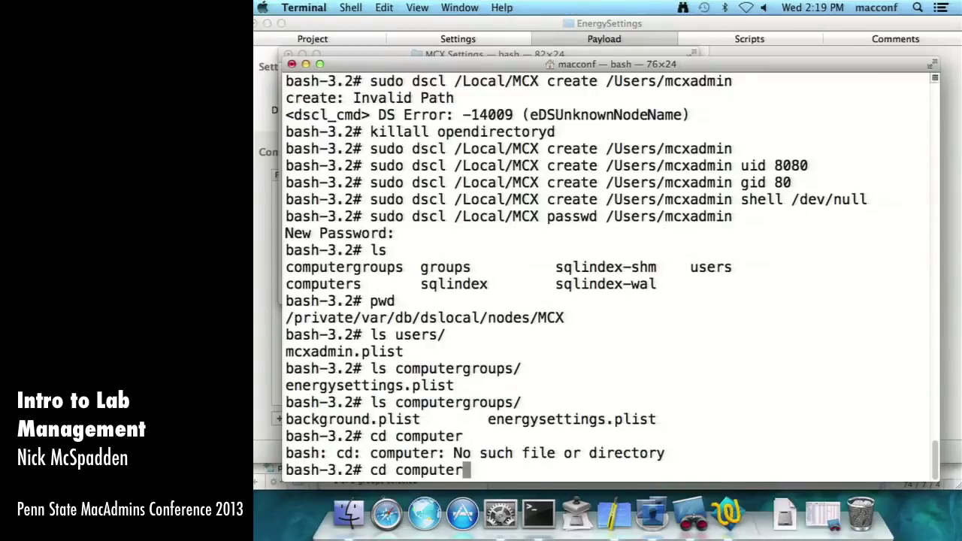
text(groups/)
key(Return)
- Copy energysettings.plist to ~/Desktop/ and list the Desktop to confirm it arrived
text(cp en)
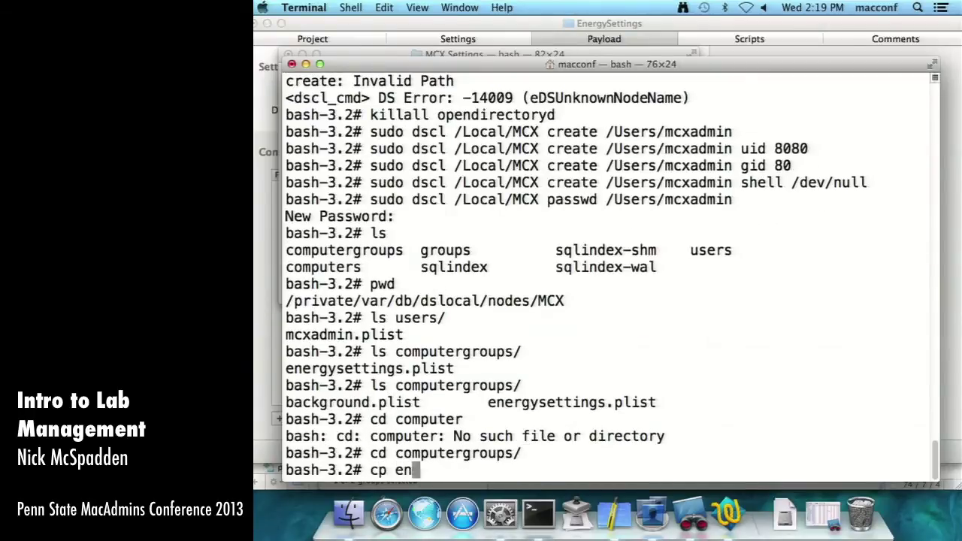
key(Tab)
text(~/Desktop/)
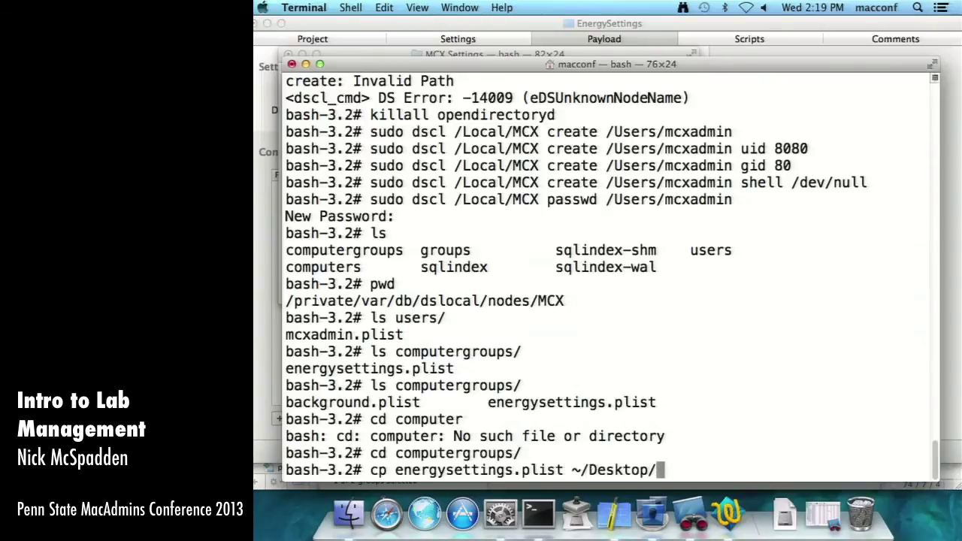
key(Return)
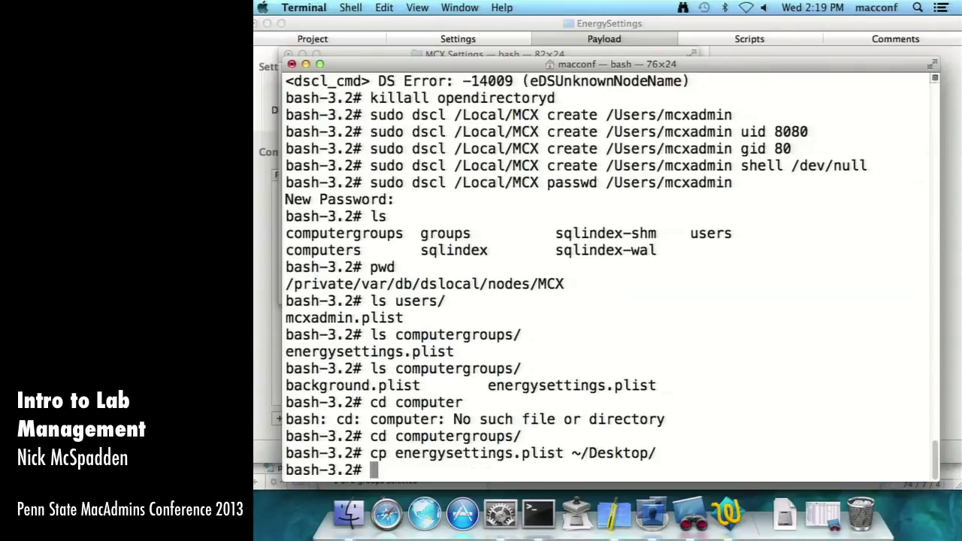
text(ls ~/Desktop/)
key(Return)
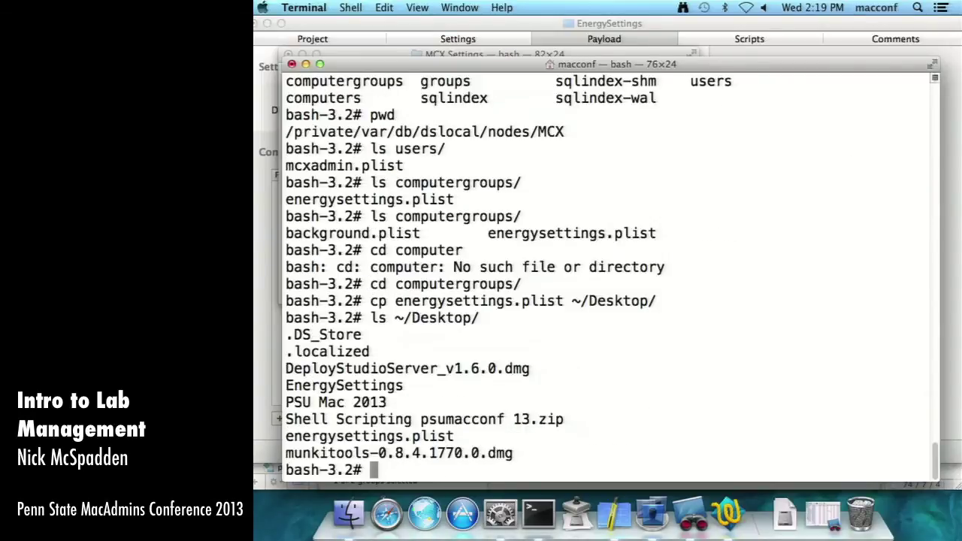
- Check the copied energysettings.plist in Finder's Desktop folder
click(614, 514)
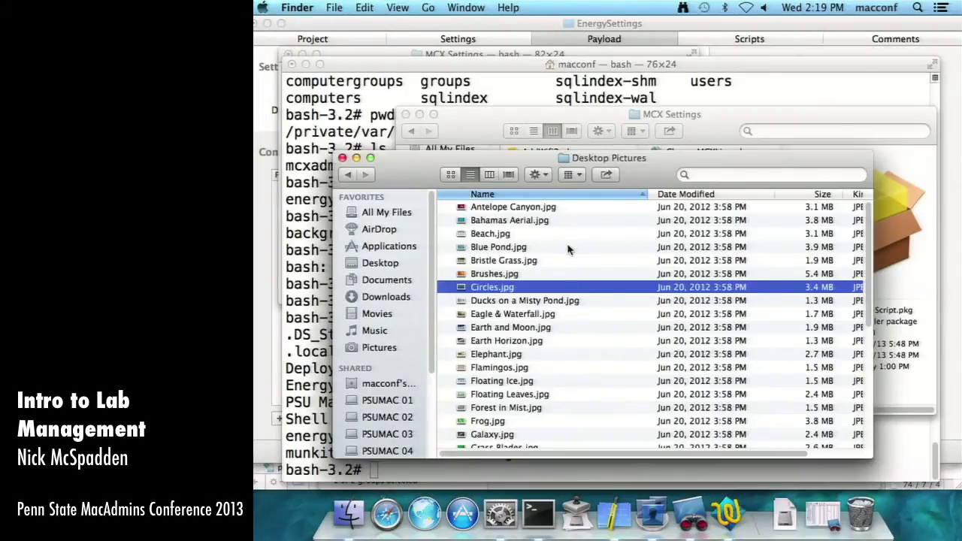
key(shift+super+f)
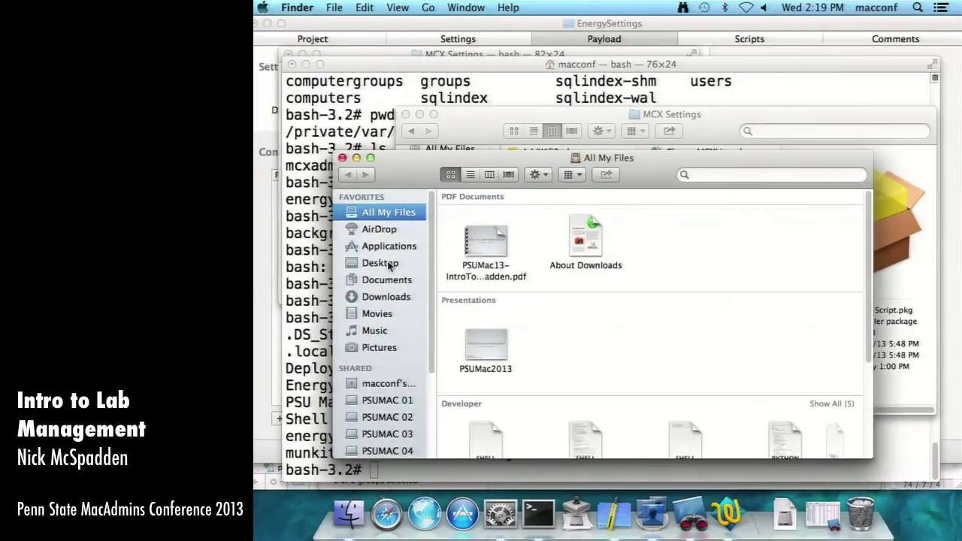
click(389, 263)
click(498, 222)
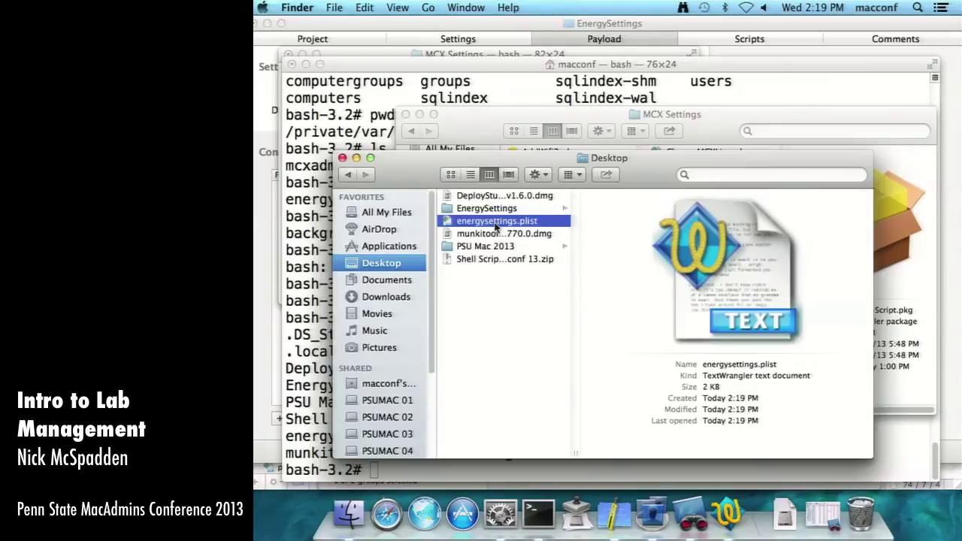
- Create a var folder at the root of the EnergySettings payload
click(531, 28)
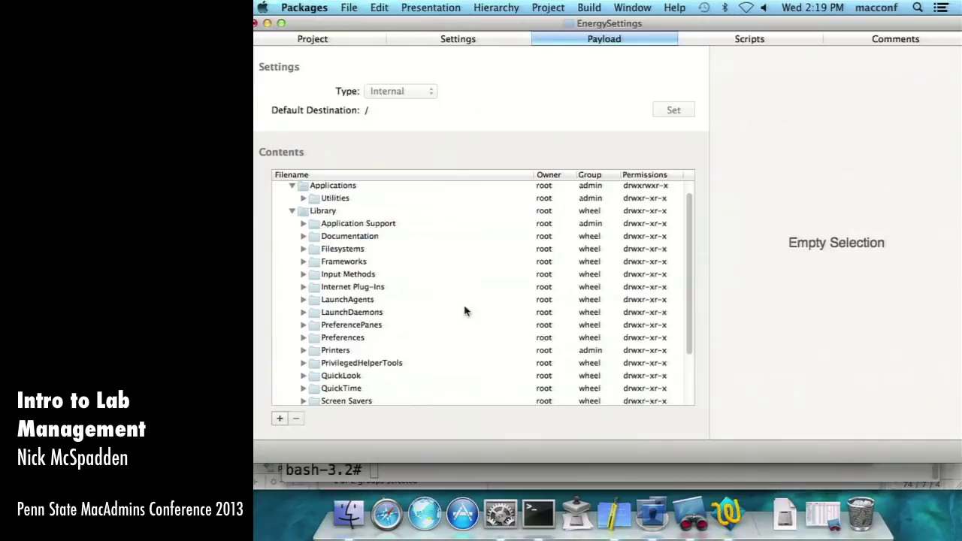
mouse_move(367, 470)
mouse_down()
mouse_move(359, 516)
mouse_move(372, 377)
mouse_up()
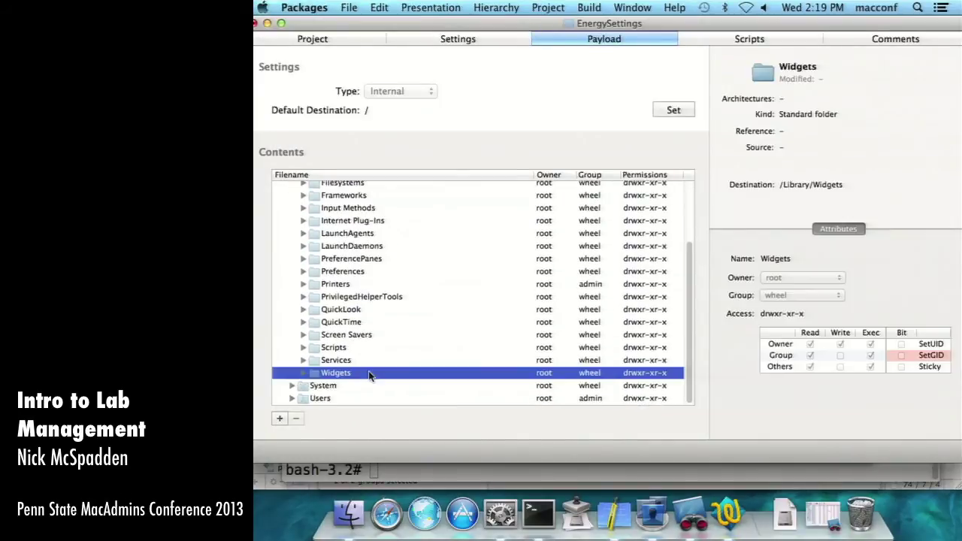
scroll(353, 307, up, 5)
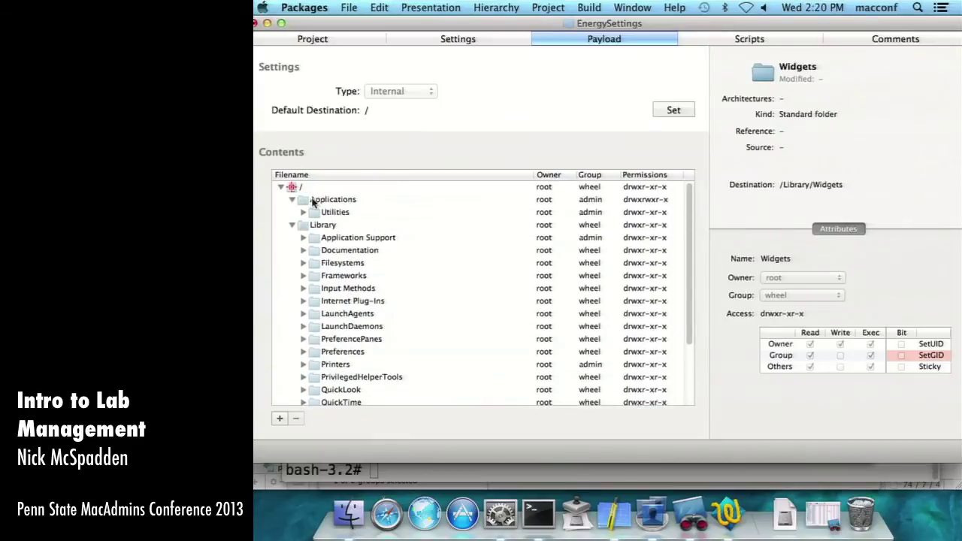
click(304, 188)
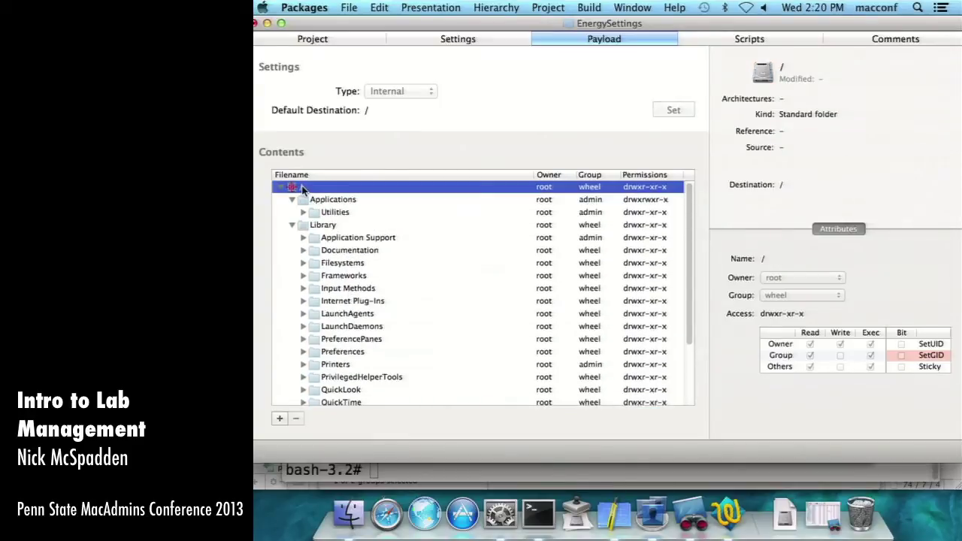
click(279, 418)
key(Escape)
right_click(315, 190)
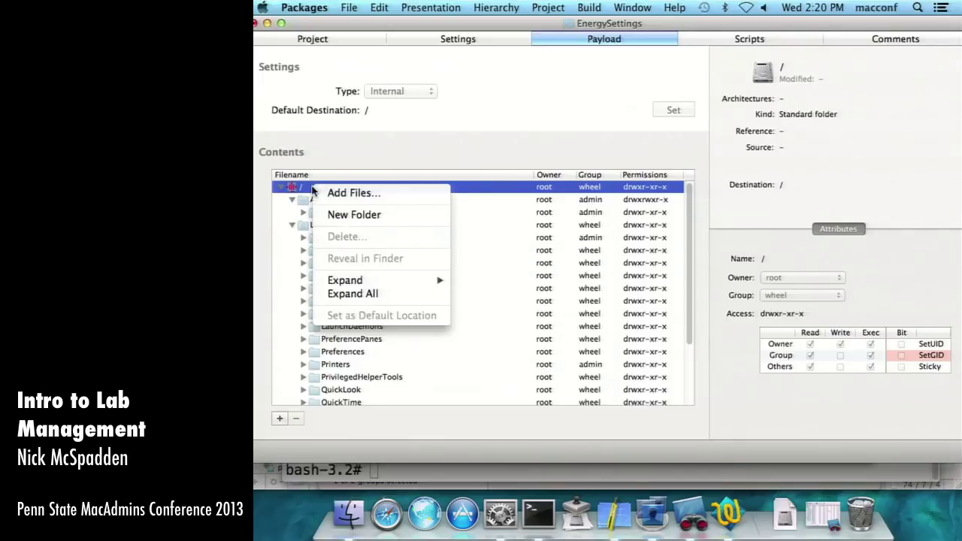
click(347, 217)
text(va)
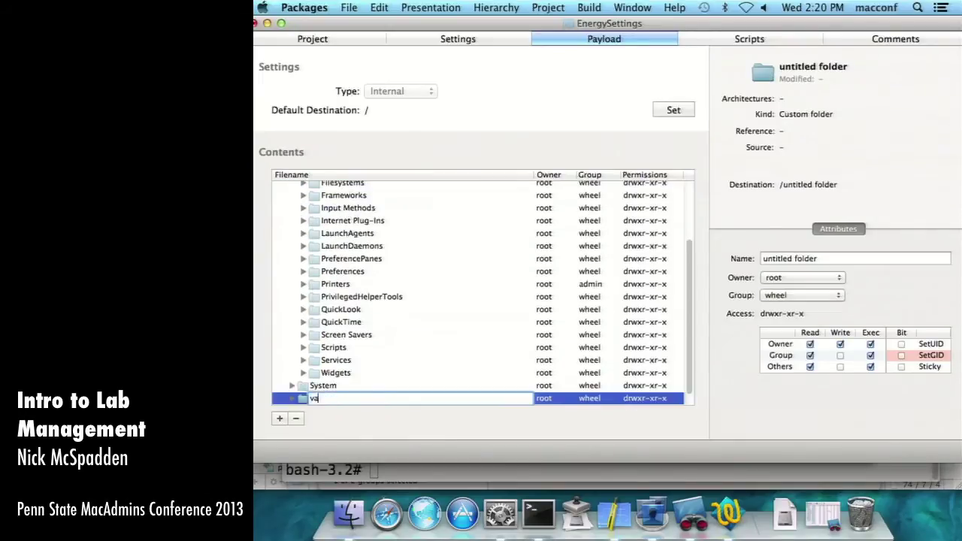
text(r)
key(Return)
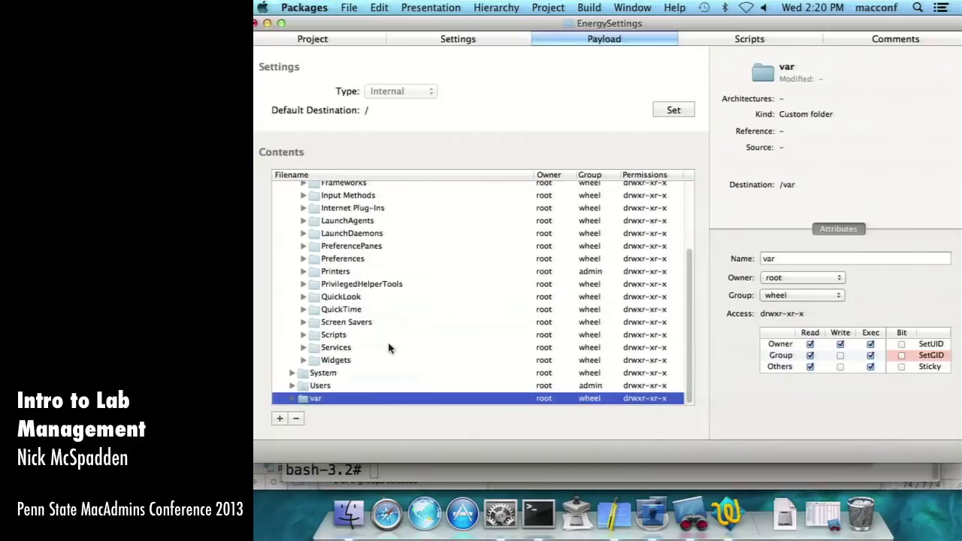
- Nest a db folder inside var and a dslocal folder inside db
right_click(307, 398)
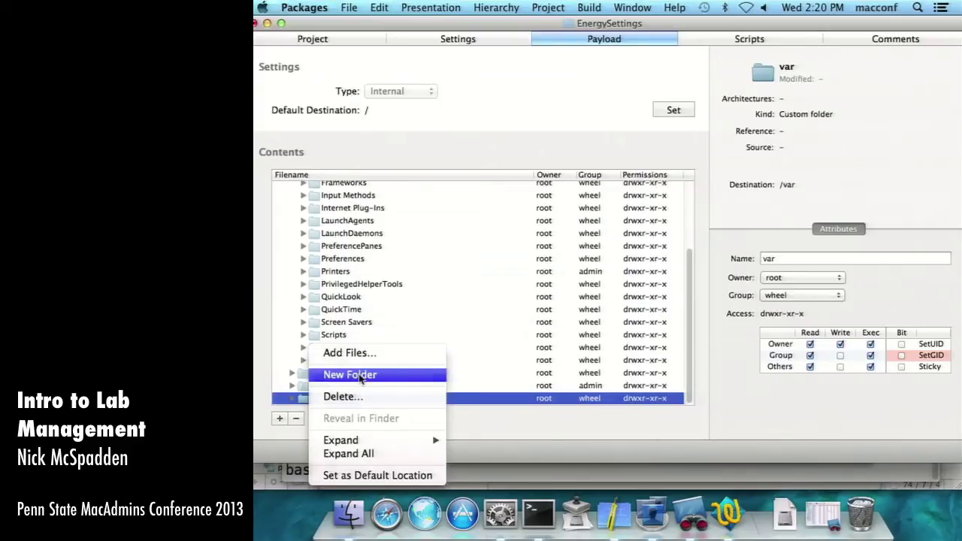
click(359, 378)
text(db)
key(Return)
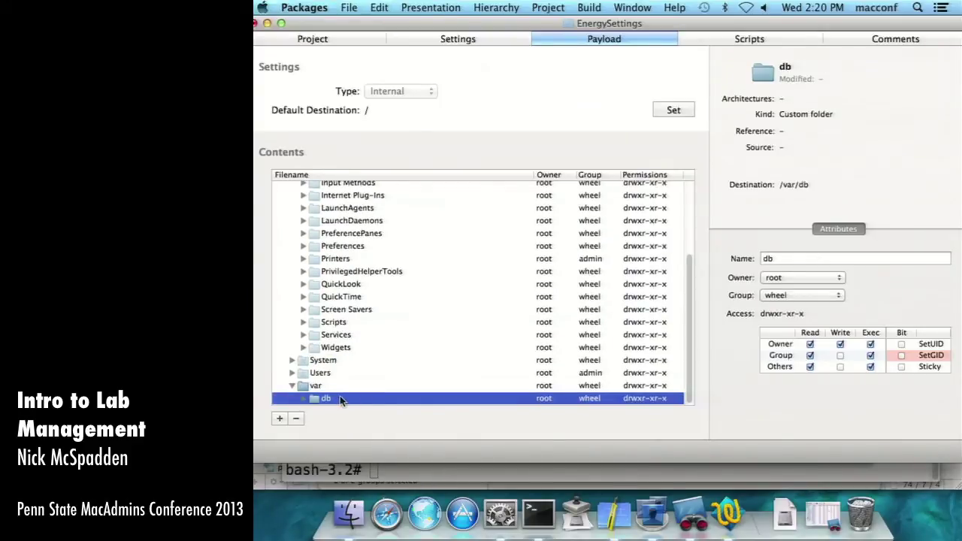
right_click(340, 399)
click(372, 376)
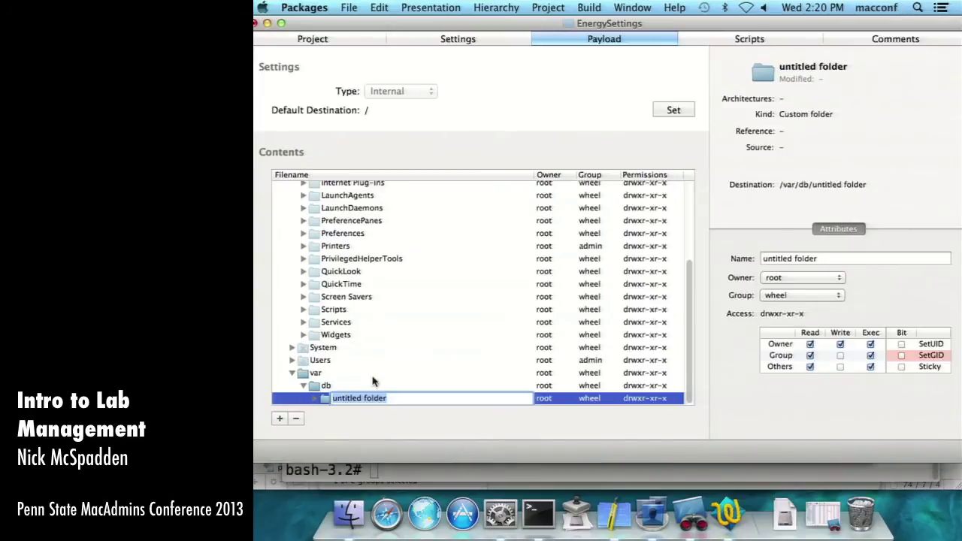
text(dslocal)
key(Return)
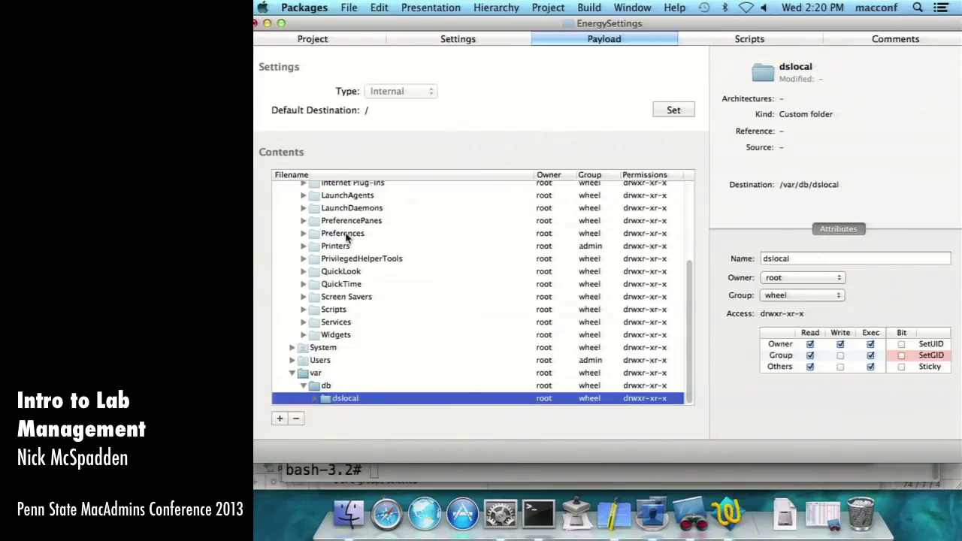
- Add a private folder at the payload root
scroll(348, 237, up, 10)
right_click(309, 188)
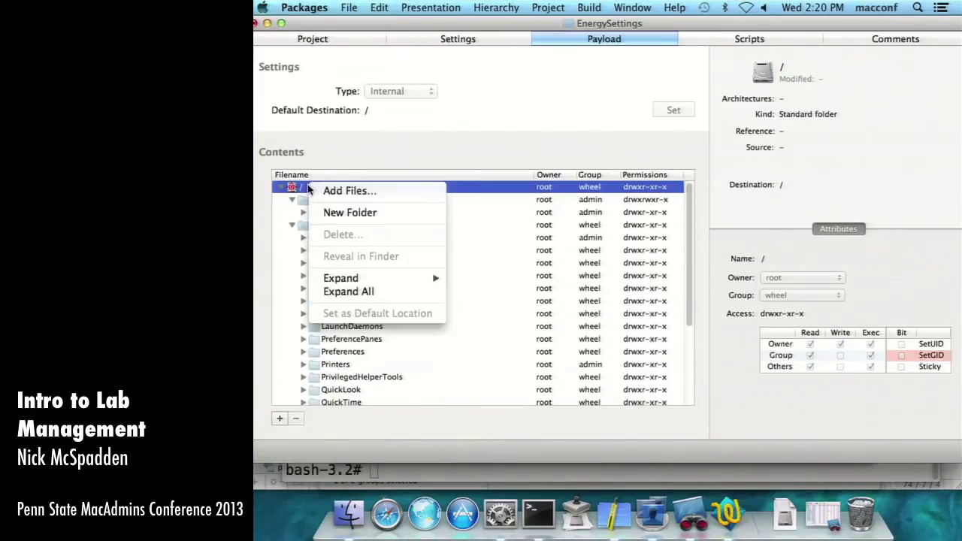
click(346, 213)
text(private)
key(Return)
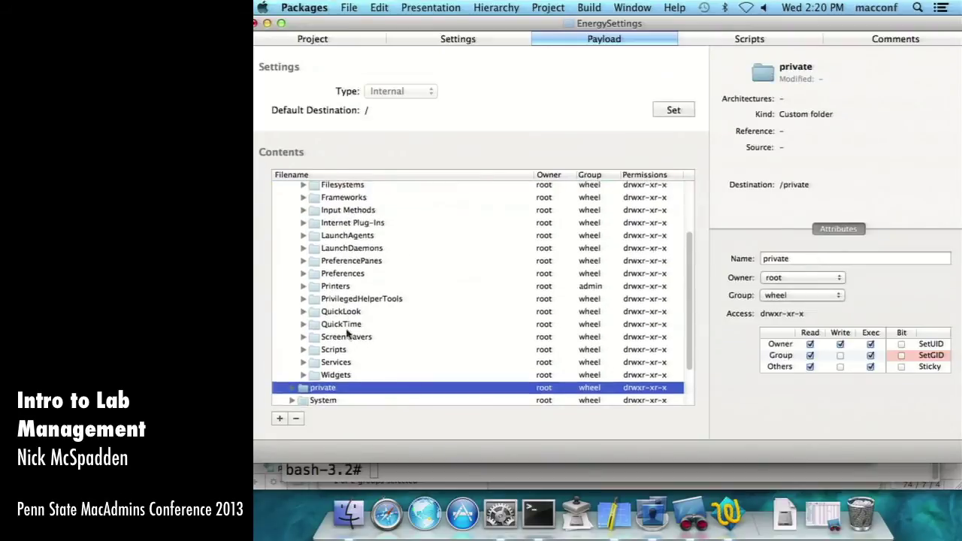
- Move the var folder into private and expand it
scroll(347, 334, down, 3)
drag(302, 363, 337, 339)
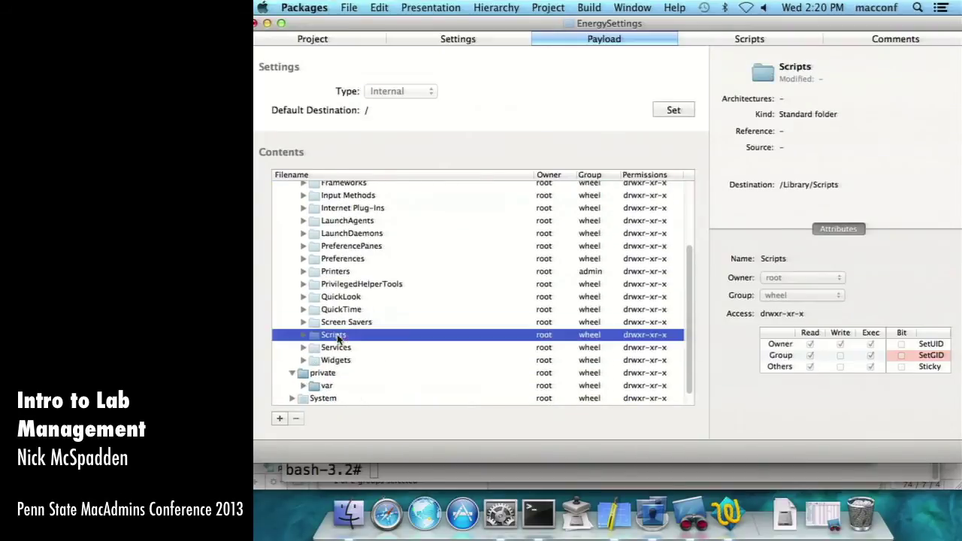
scroll(312, 369, down, 3)
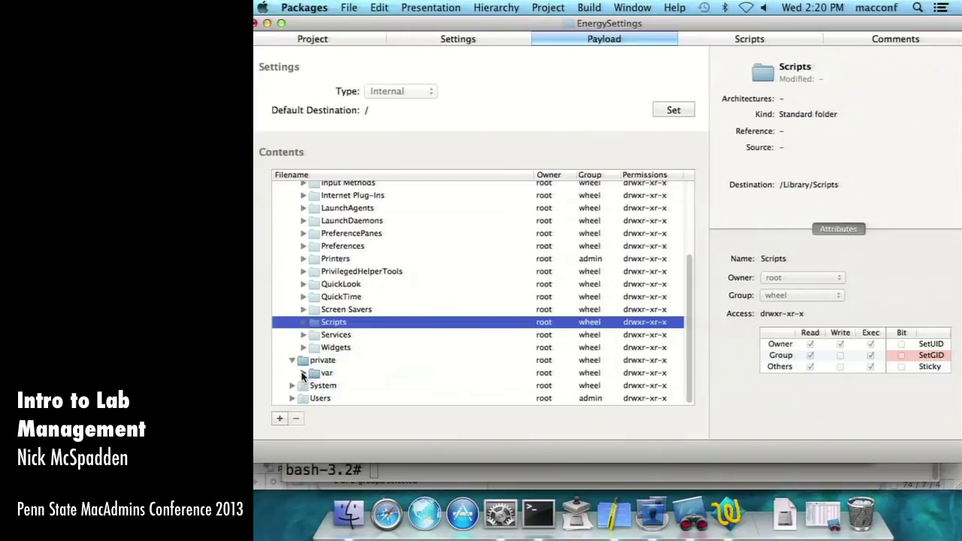
click(305, 374)
scroll(393, 378, down, 10)
click(538, 513)
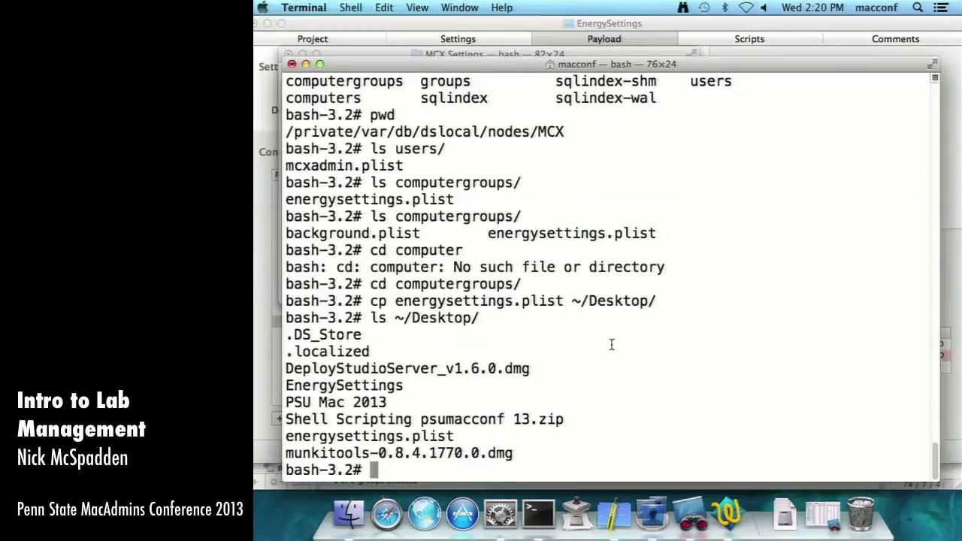
- Run ls /private/var/db/dslocal/nodes/MCX to show computergroups, computers, groups and users
text(ls /rpviate)
key(BackSpace)
key(BackSpace)
key(BackSpace)
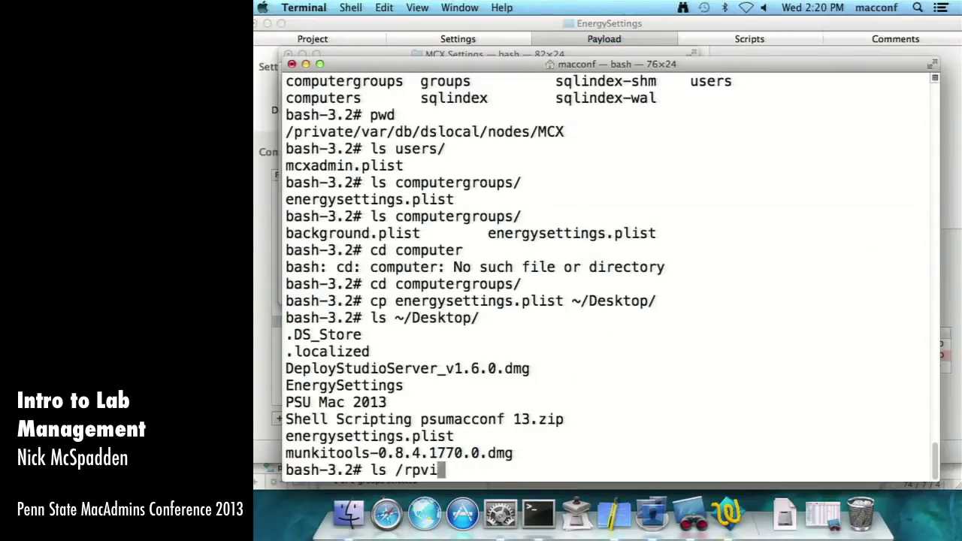
key(BackSpace)
key(BackSpace)
key(BackSpace)
key(BackSpace)
text(private/var/db/)
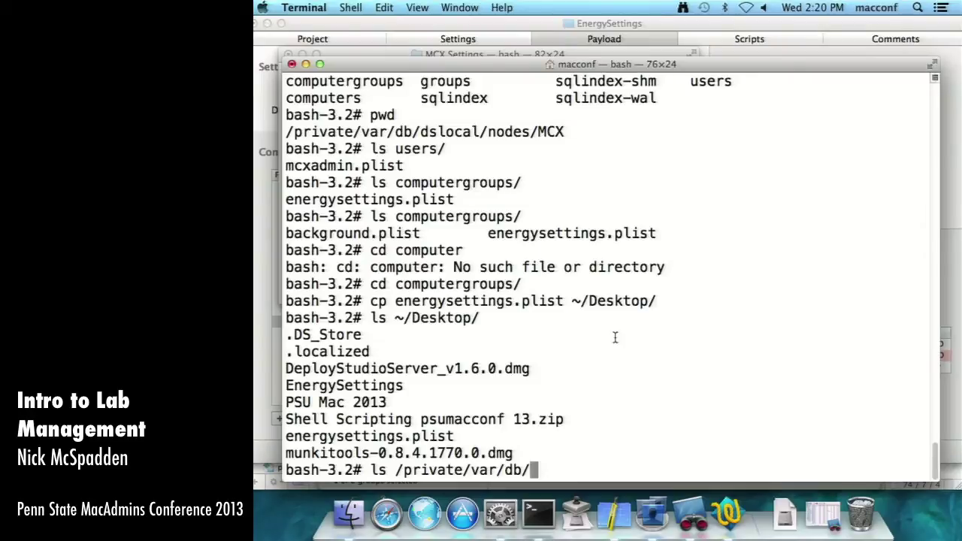
text(dslocal/no)
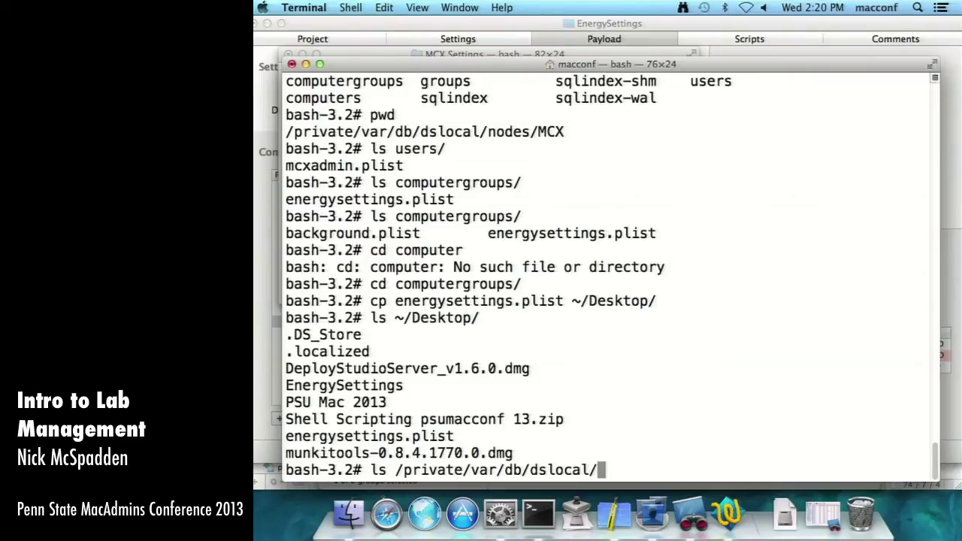
key(Tab)
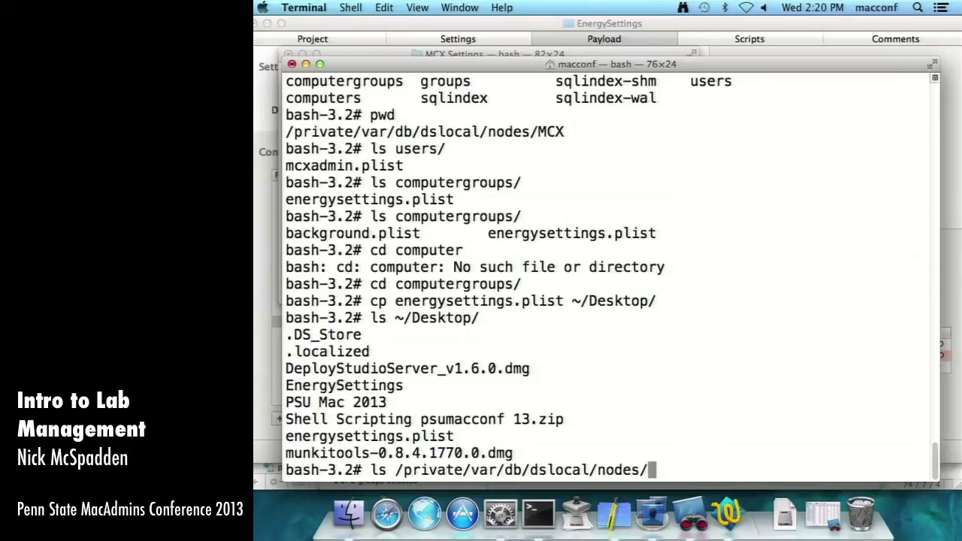
text(MCX)
key(Return)
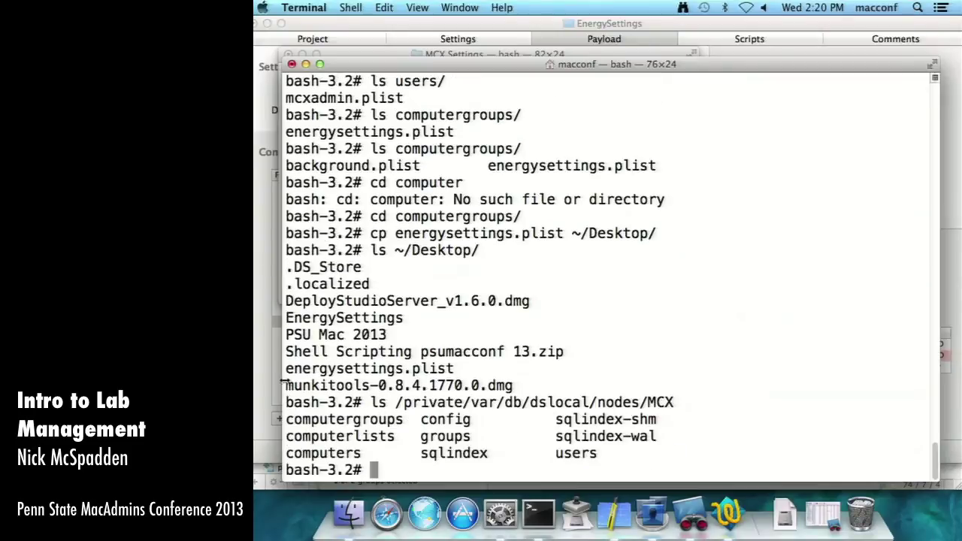
drag(478, 66, 859, 25)
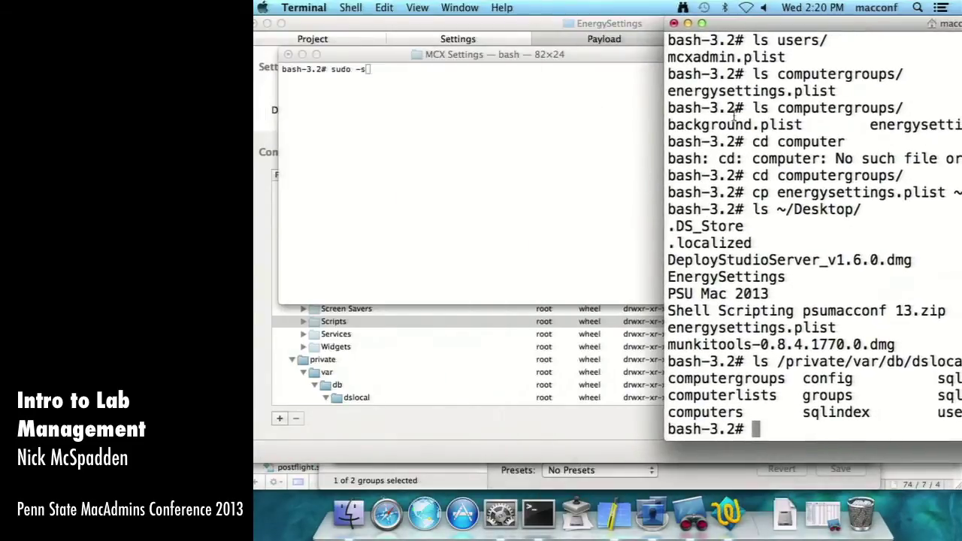
- Create a nodes folder inside the payload's dslocal folder
click(457, 419)
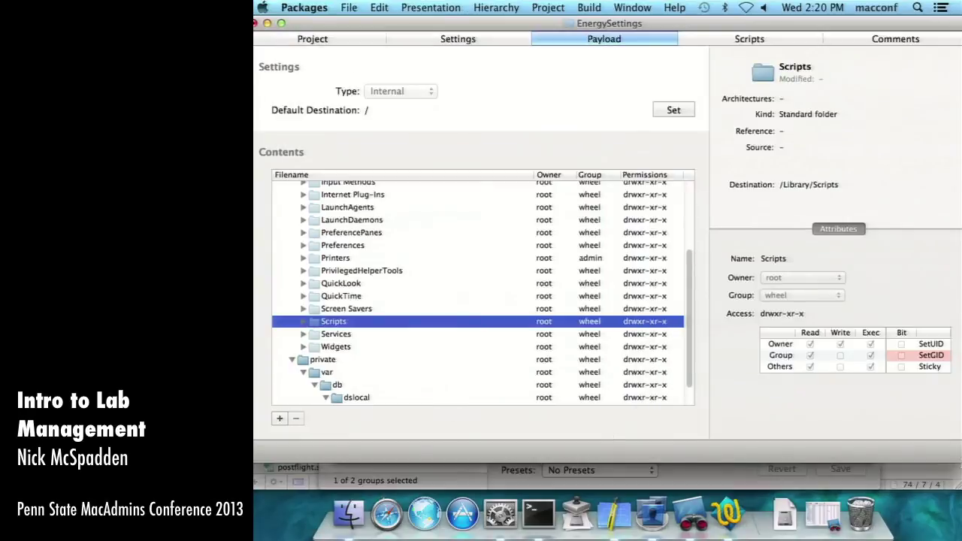
drag(961, 463, 948, 467)
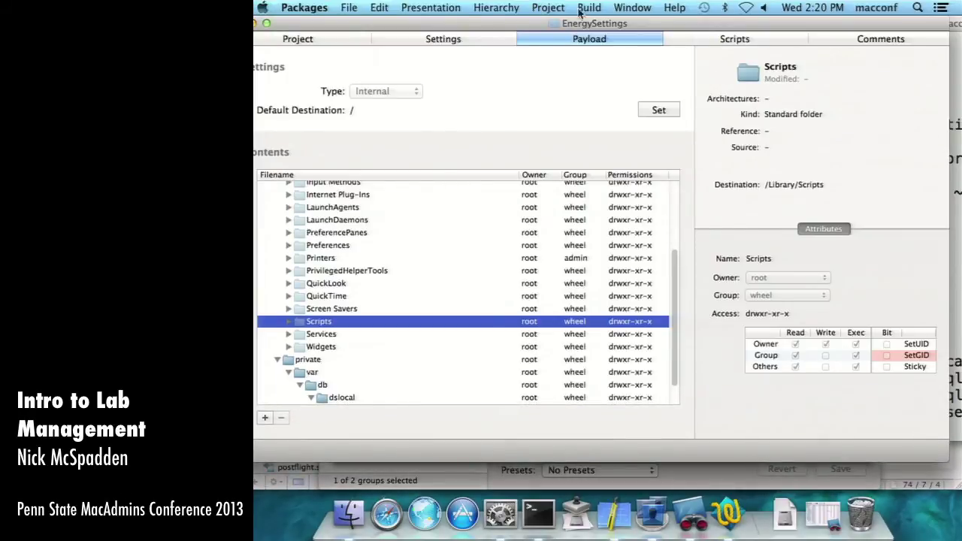
drag(558, 25, 585, 26)
scroll(376, 378, down, 2)
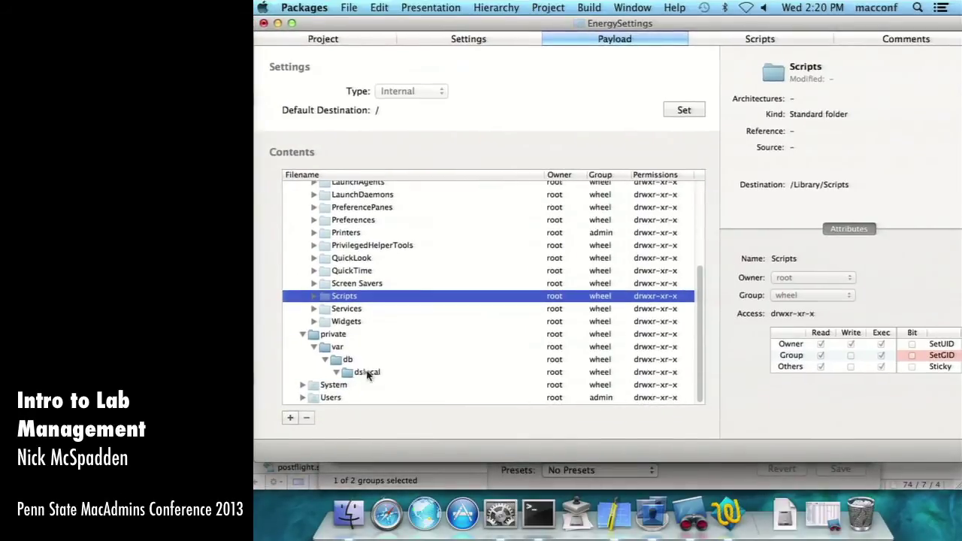
right_click(364, 372)
click(400, 379)
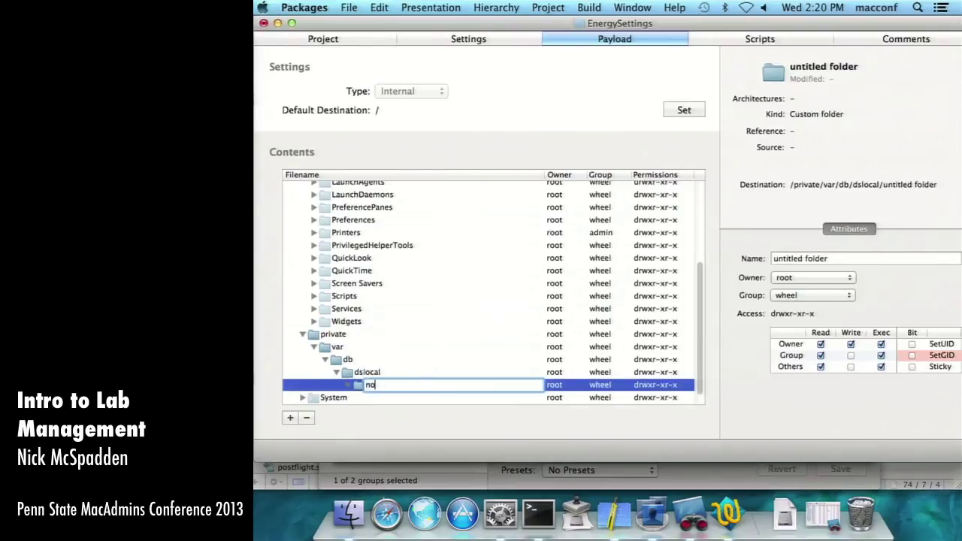
text(nodes)
key(Return)
key(super+Tab)
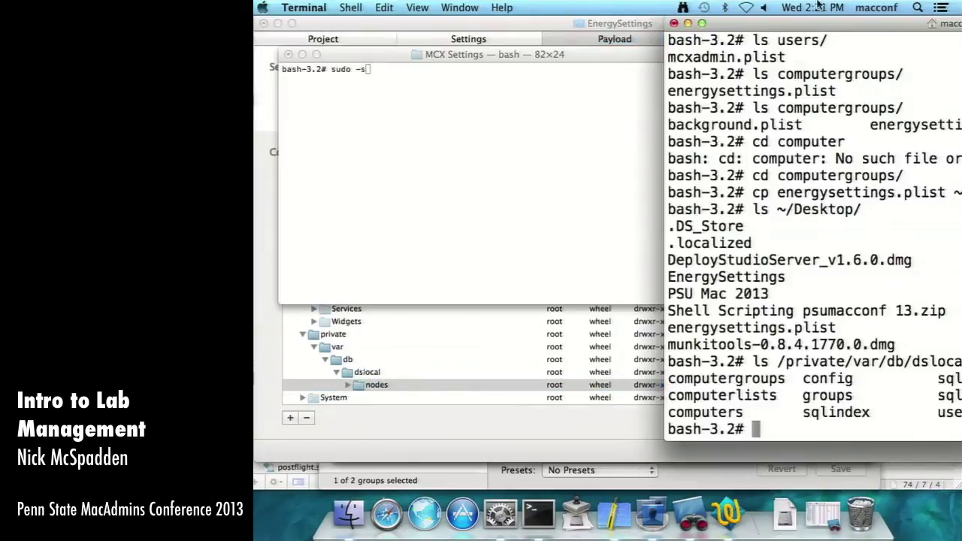
click(358, 423)
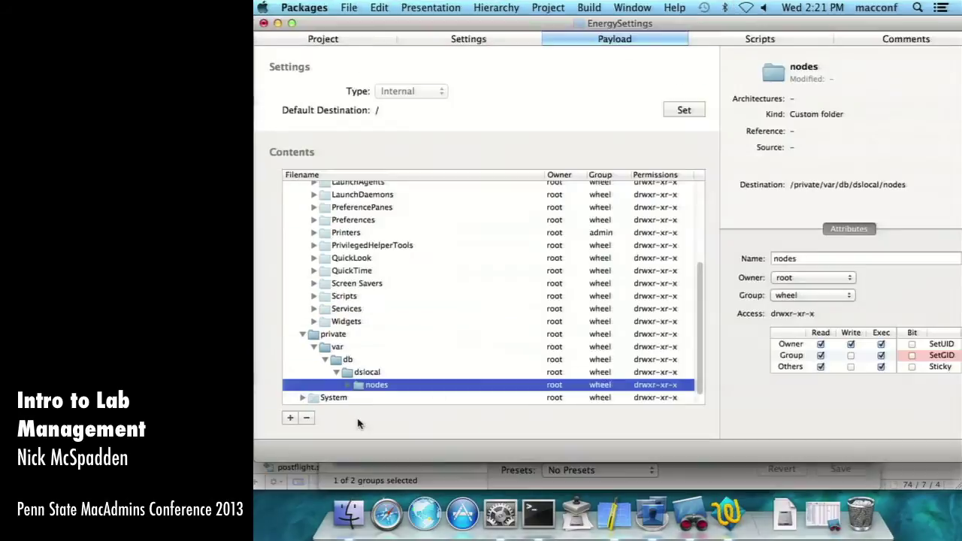
- Nest an MCX folder inside nodes and a computergroups folder inside MCX
right_click(380, 384)
click(399, 380)
text(MCX)
key(Return)
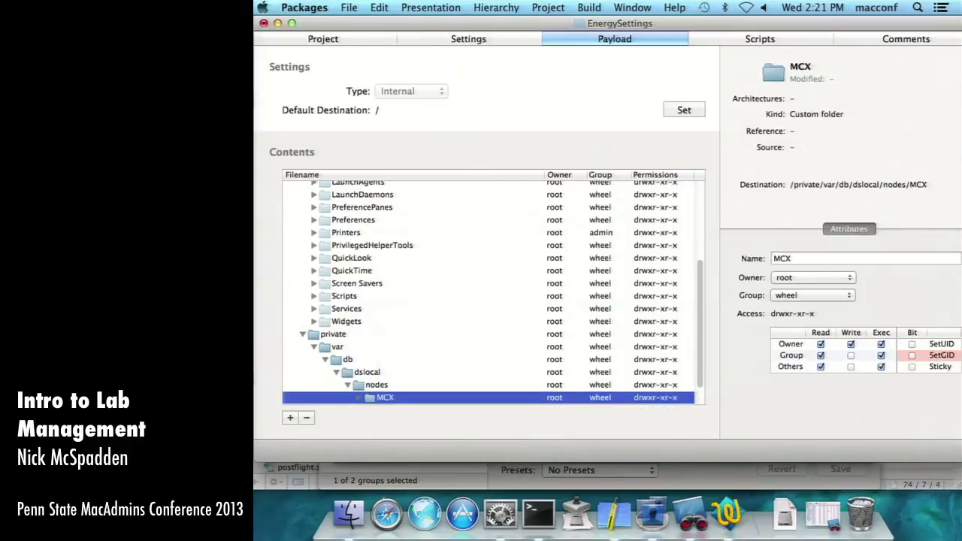
right_click(399, 392)
click(422, 375)
text(computergroups)
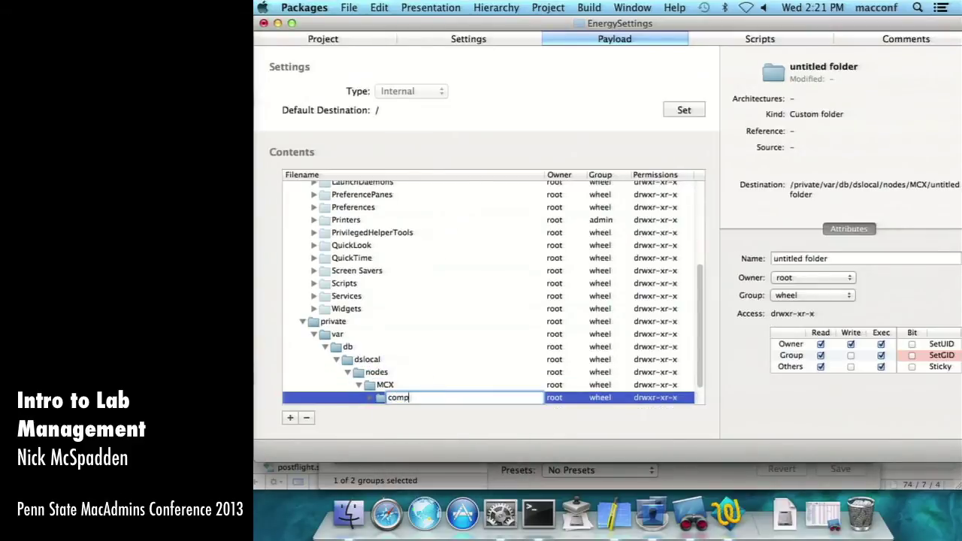
key(Return)
- Open a Finder Desktop window beside the Packages project
click(346, 514)
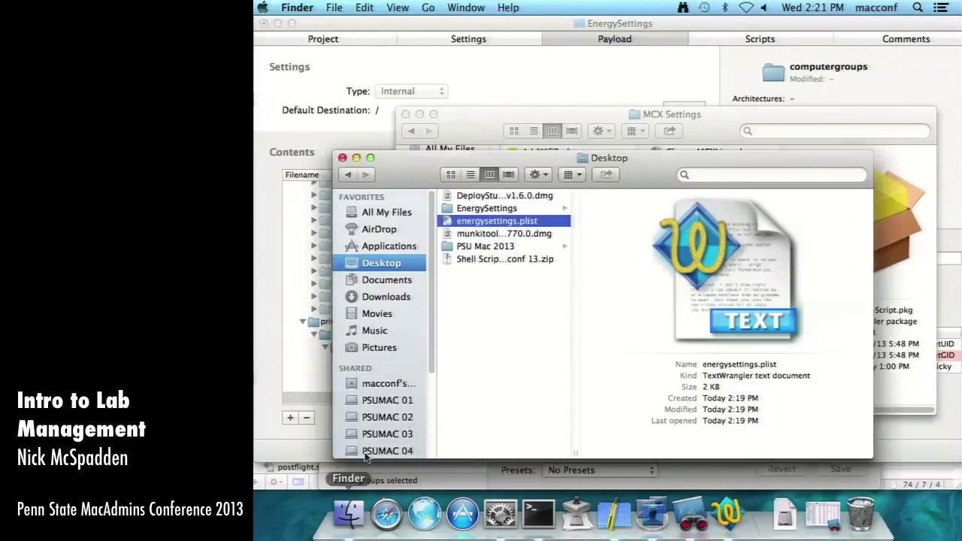
key(super+n)
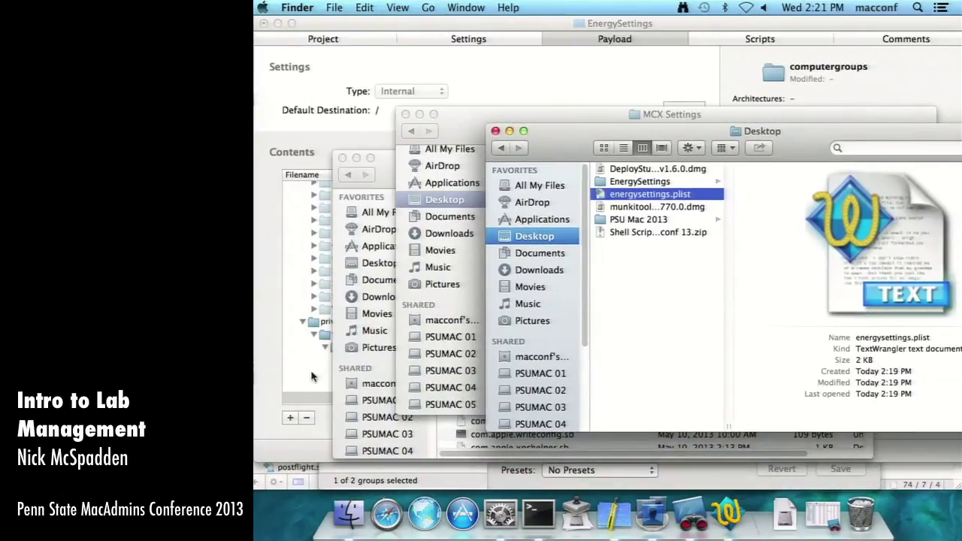
click(316, 378)
click(348, 513)
click(420, 114)
click(357, 158)
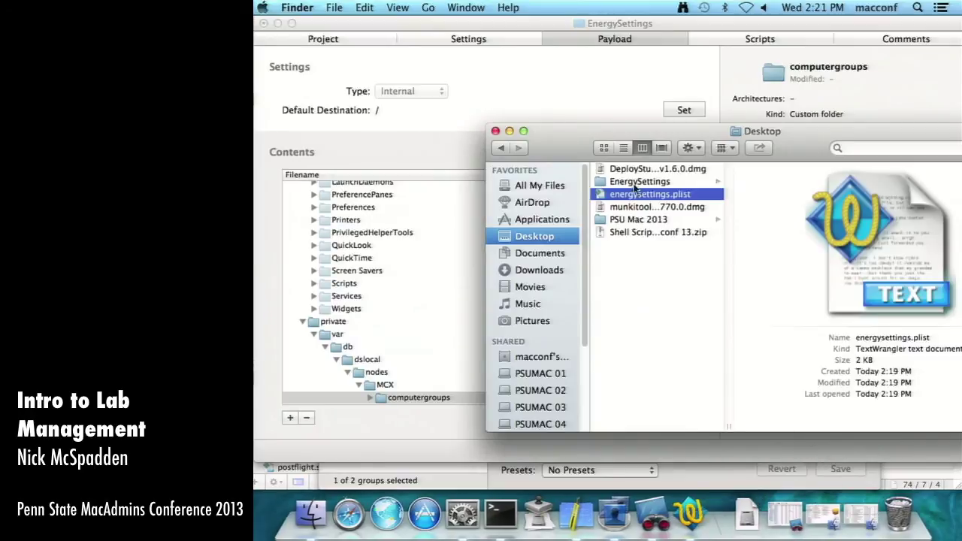
- Add energysettings.plist to computergroups with an Absolute Path reference and inspect it
drag(636, 196, 422, 398)
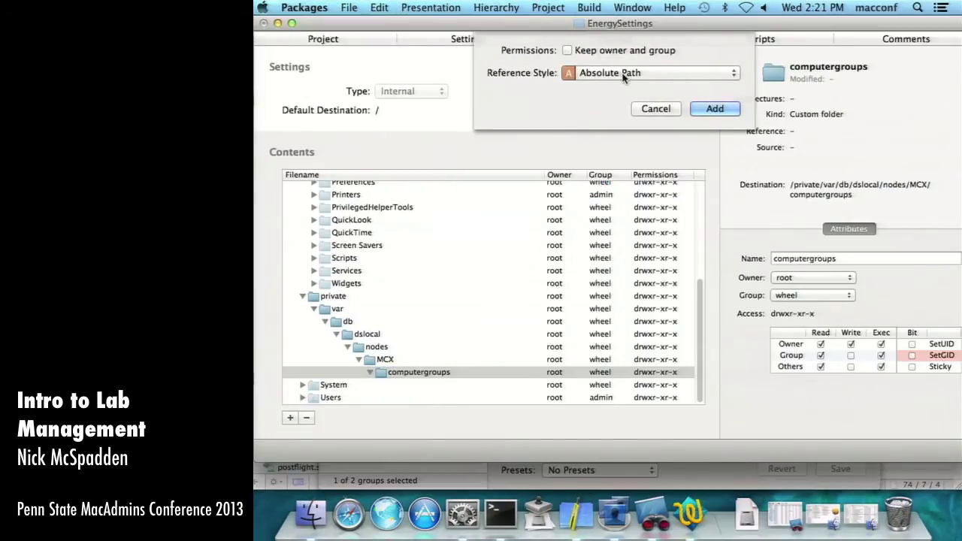
click(714, 109)
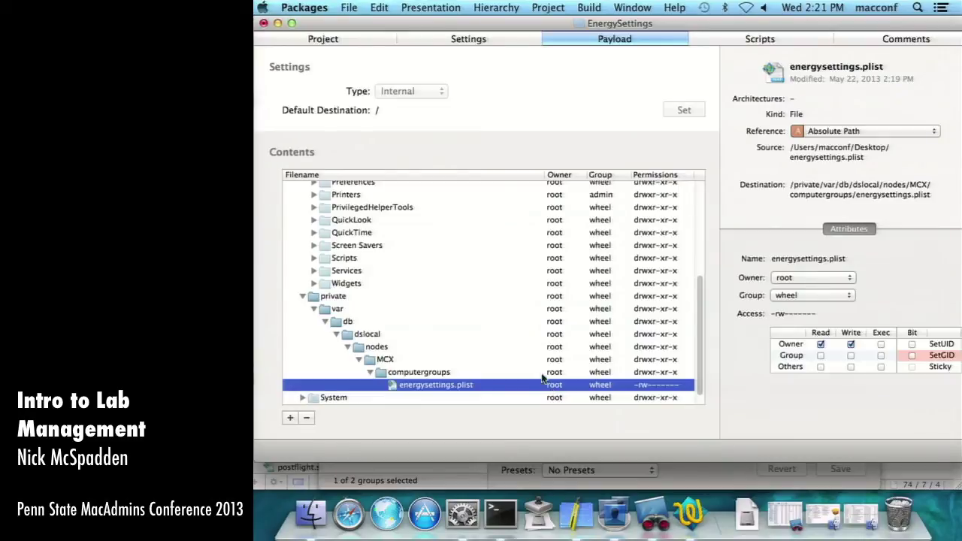
scroll(553, 387, down, 1)
click(429, 361)
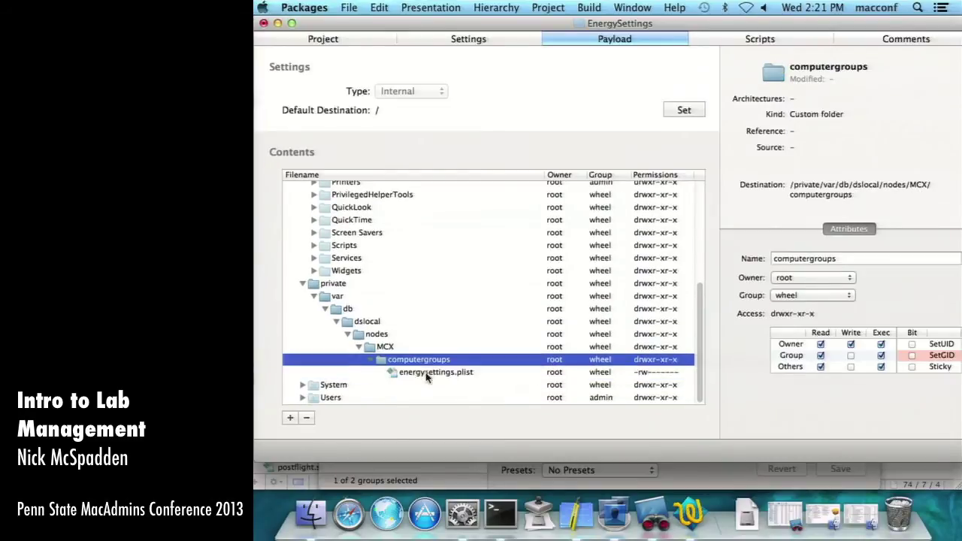
click(427, 373)
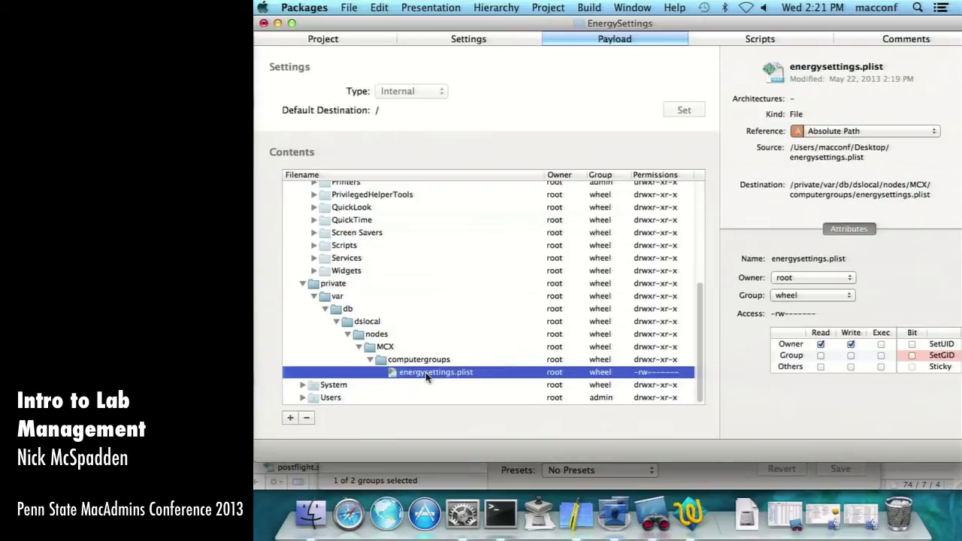
scroll(512, 285, up, 5)
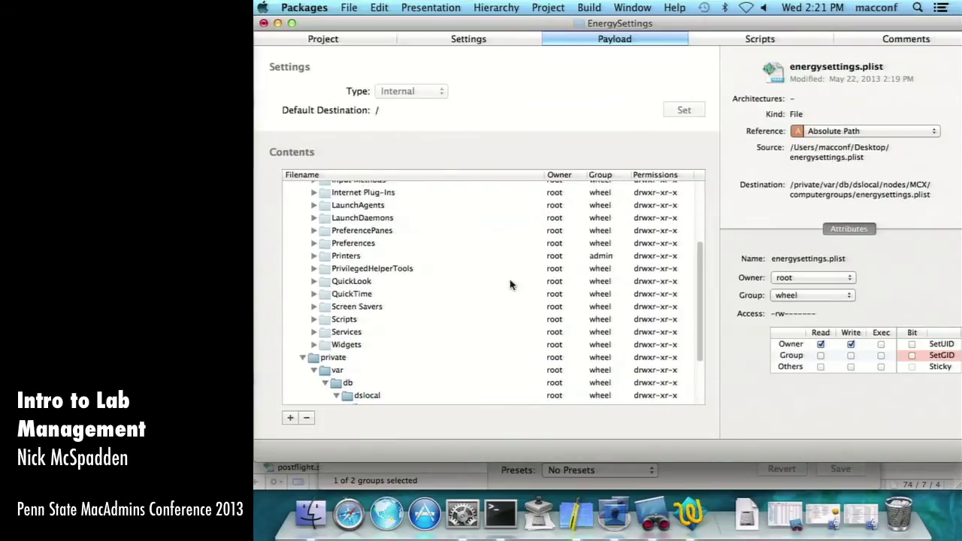
scroll(510, 285, up, 7)
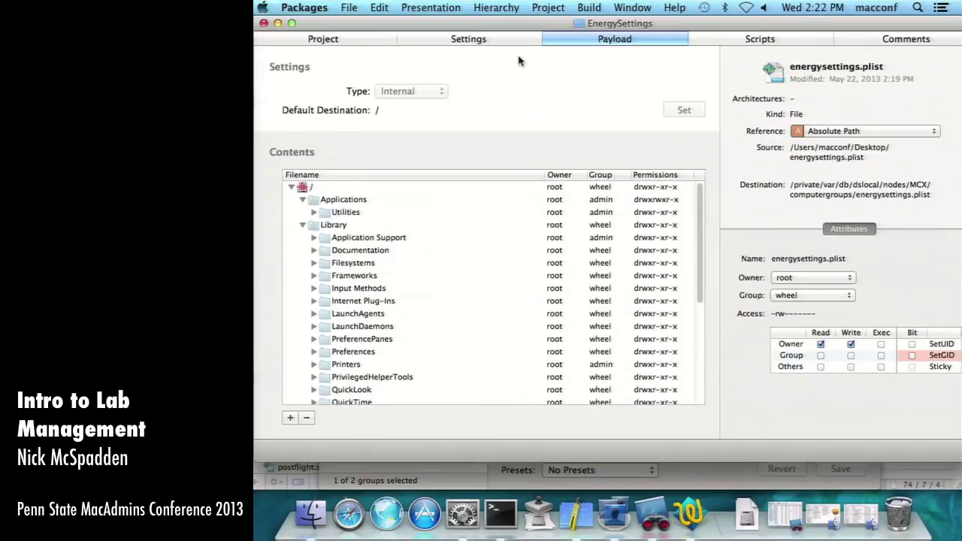
- Build the EnergySettings package and close the build log
click(588, 8)
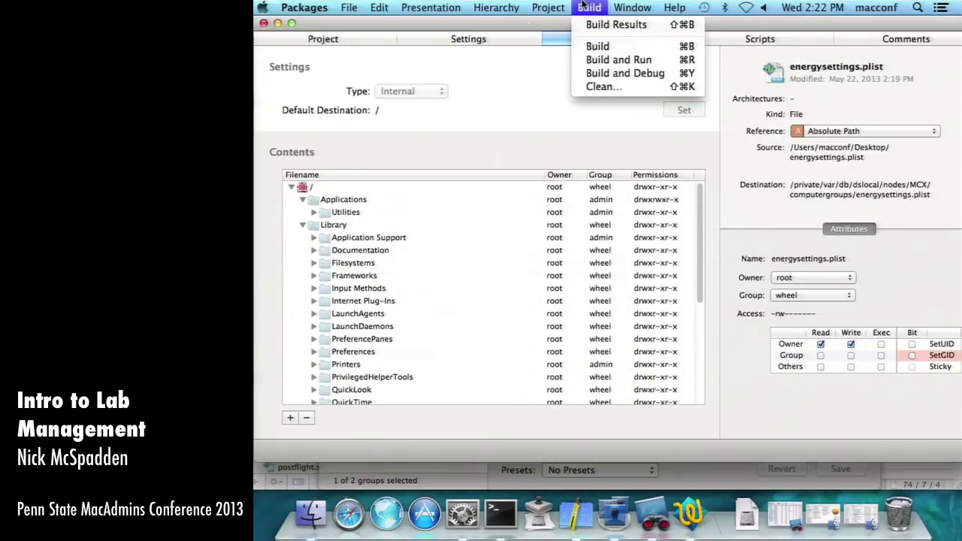
click(593, 45)
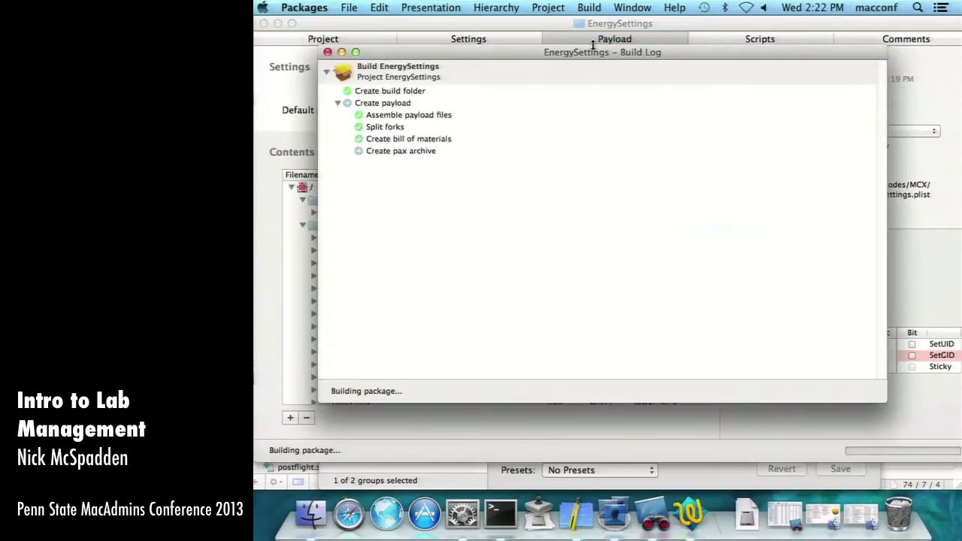
click(328, 52)
- Locate EnergySettings.pkg in Finder under Desktop > EnergySettings > build
click(278, 24)
click(707, 300)
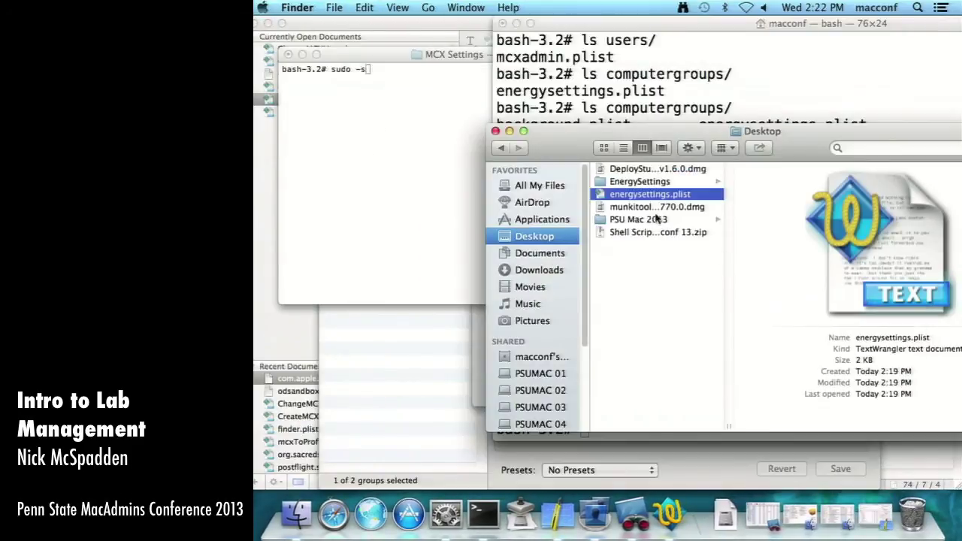
drag(664, 141, 570, 144)
click(564, 184)
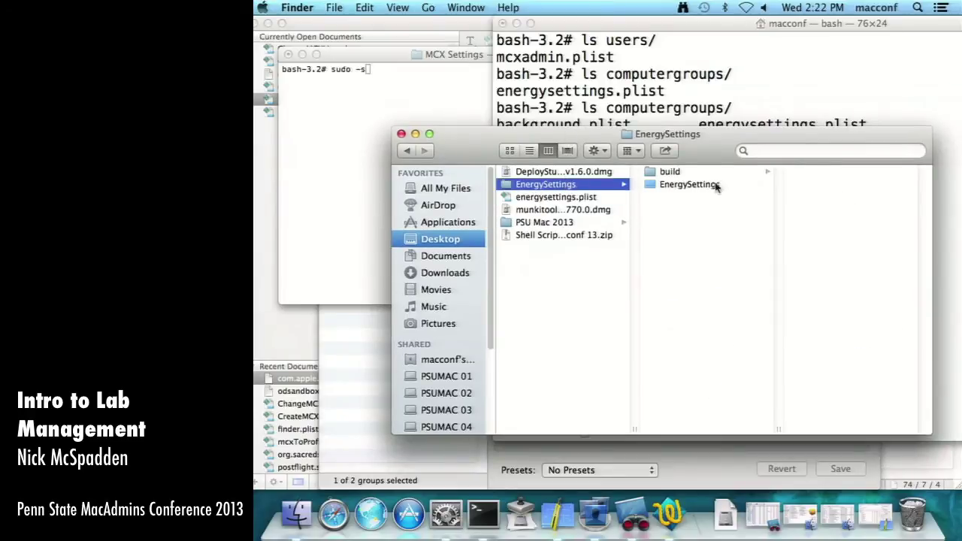
click(699, 176)
key(Right)
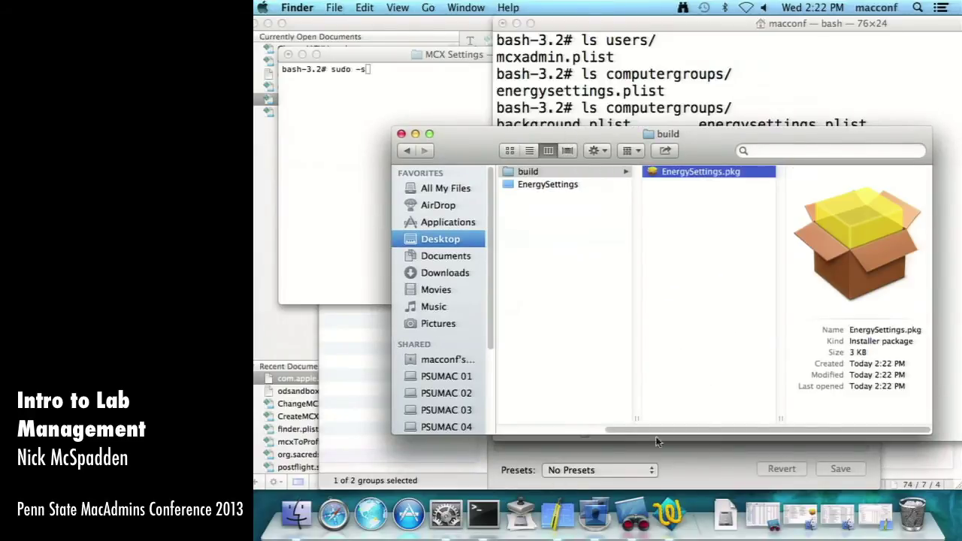
click(678, 50)
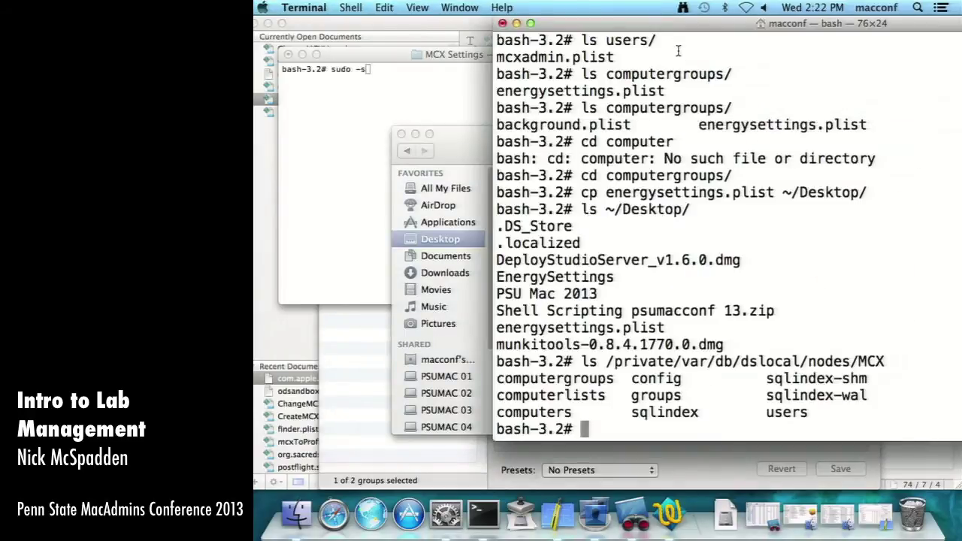
- Confirm with pwd that Terminal is in the MCX computergroups folder
text(rm co)
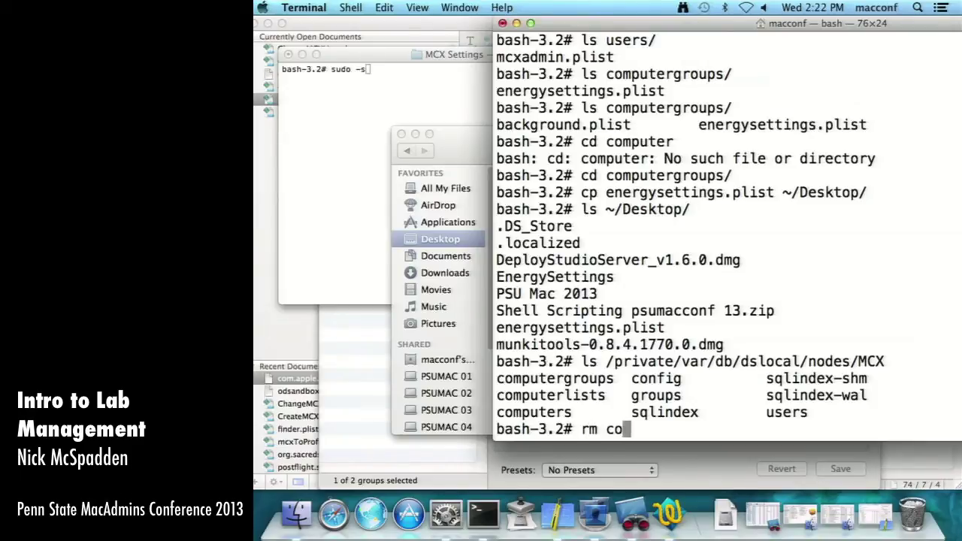
key(BackSpace)
key(BackSpace)
key(BackSpace)
key(BackSpace)
key(BackSpace)
text(opwd)
key(Return)
text(pwd)
key(Return)
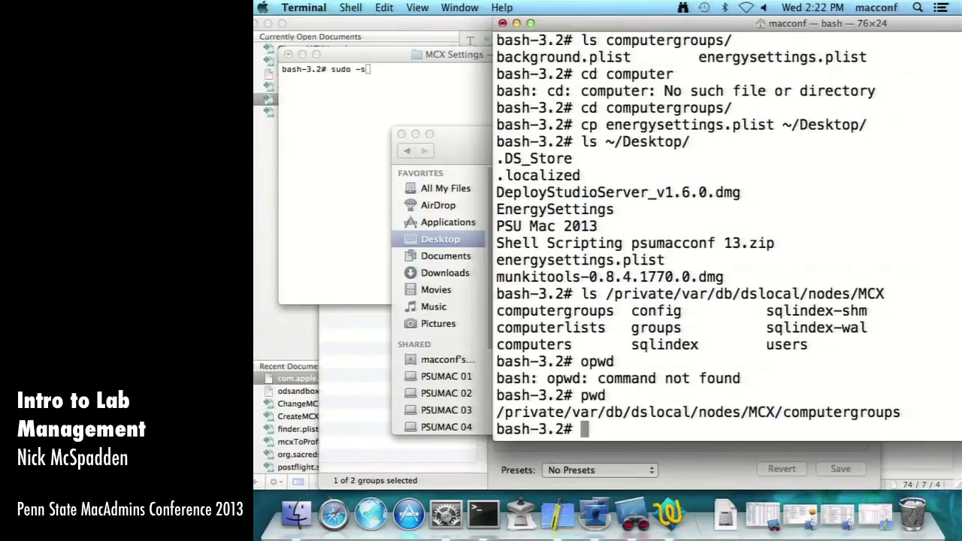
- Delete energysettings.plist and verify with ls -al that only background.plist remains
text(rm ener)
key(Tab)
key(Return)
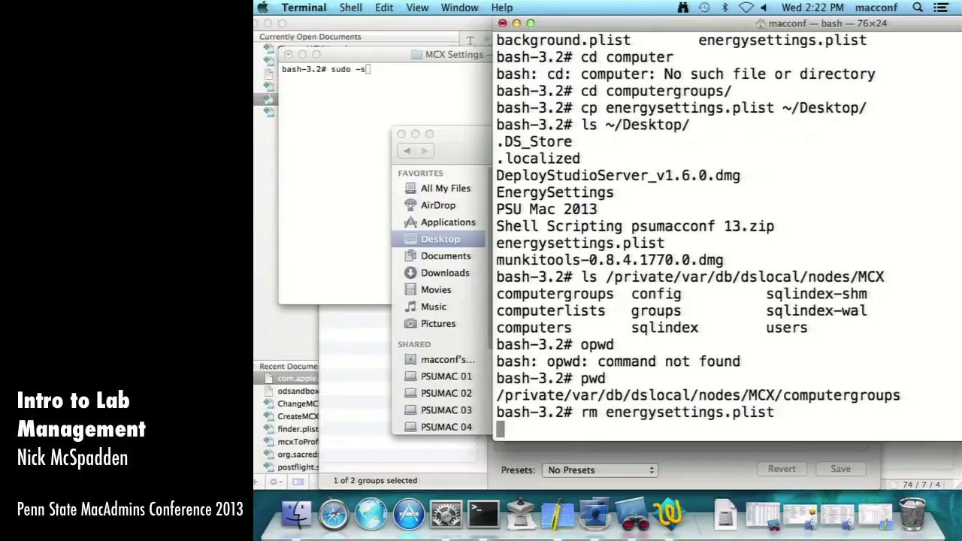
text(ls -al)
key(Return)
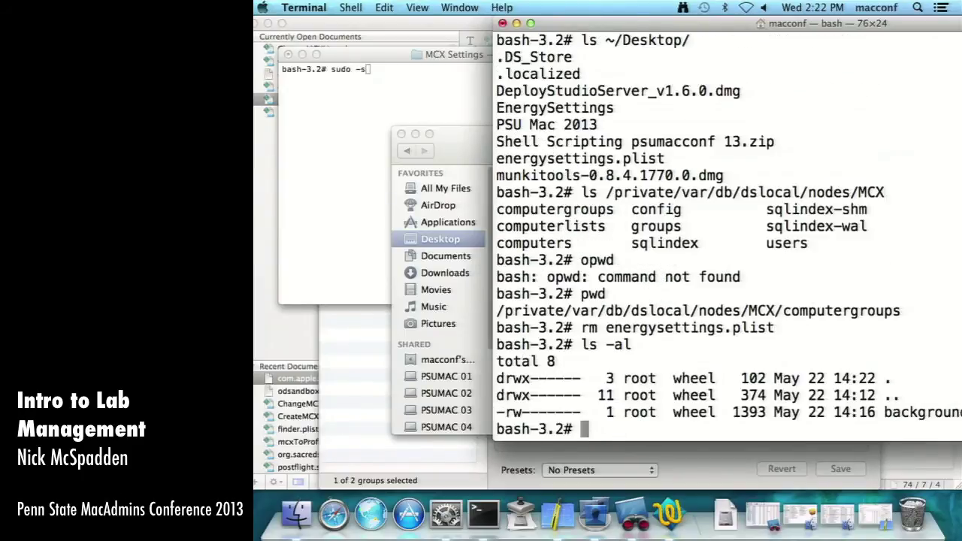
- Hide and relaunch Workgroup Manager to reload the local directory
click(669, 460)
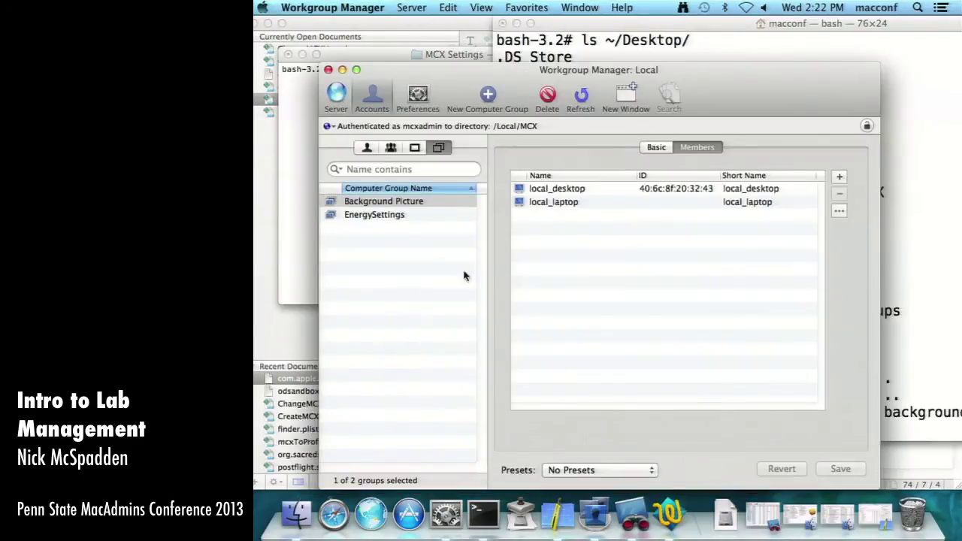
click(414, 148)
click(438, 147)
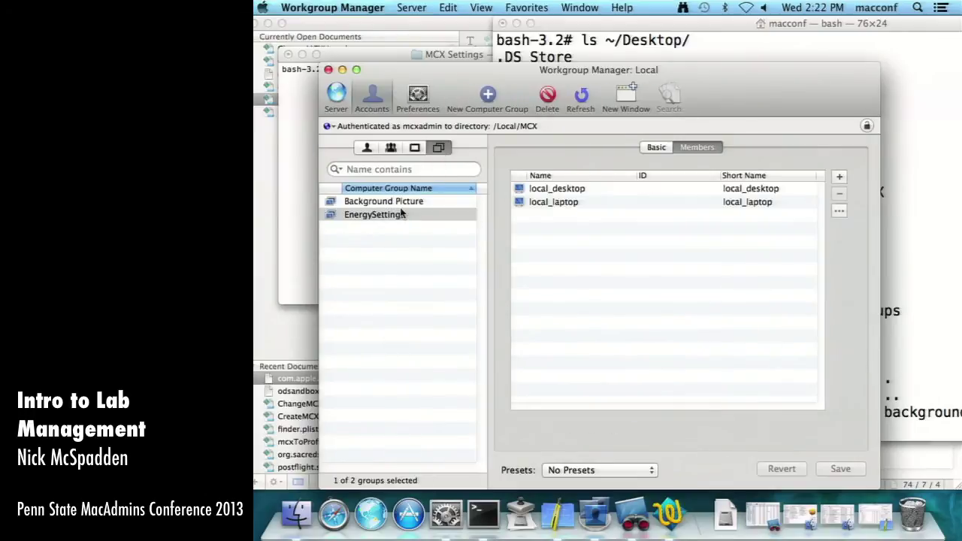
key(super+h)
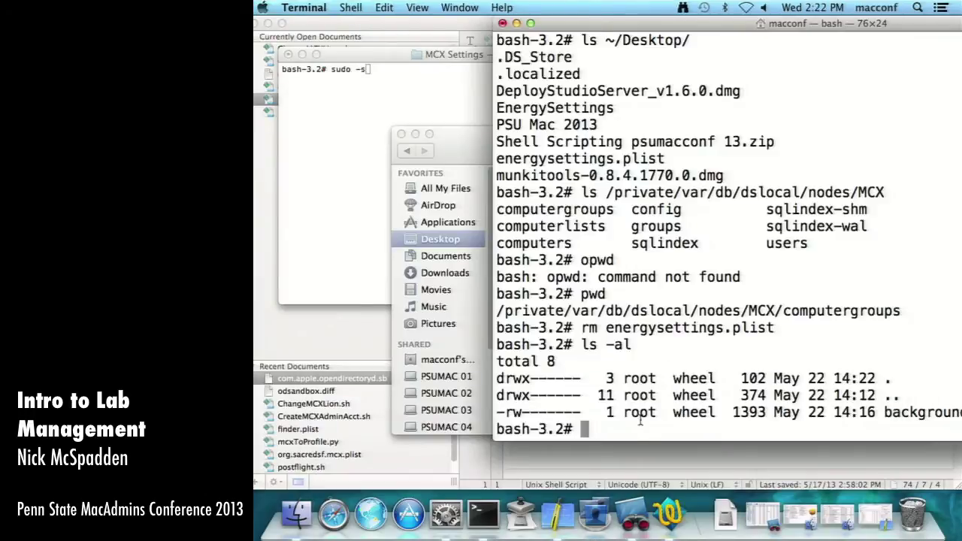
click(610, 511)
- Connect Workgroup Manager to localhost with the administrator user name and password
text(local)
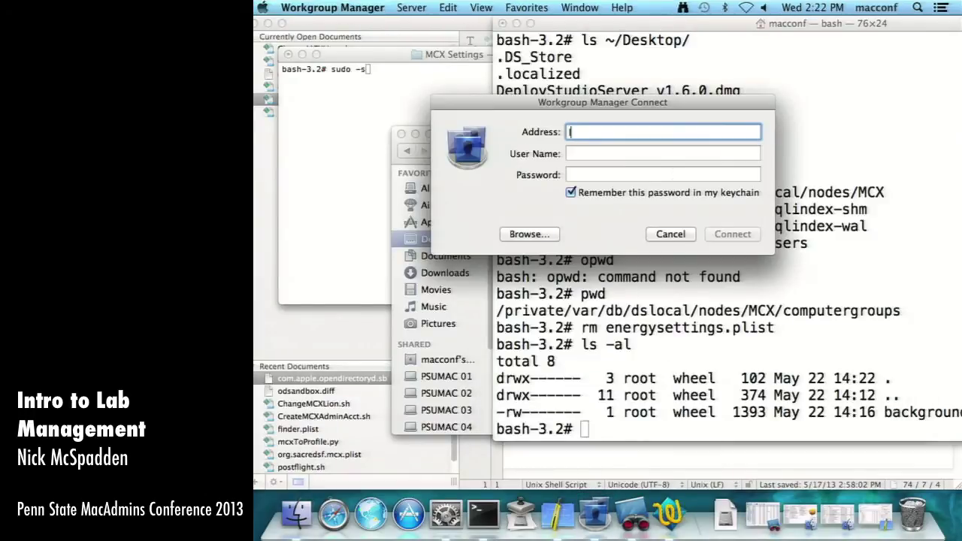
text(host)
key(Tab)
text(admin)
key(Tab)
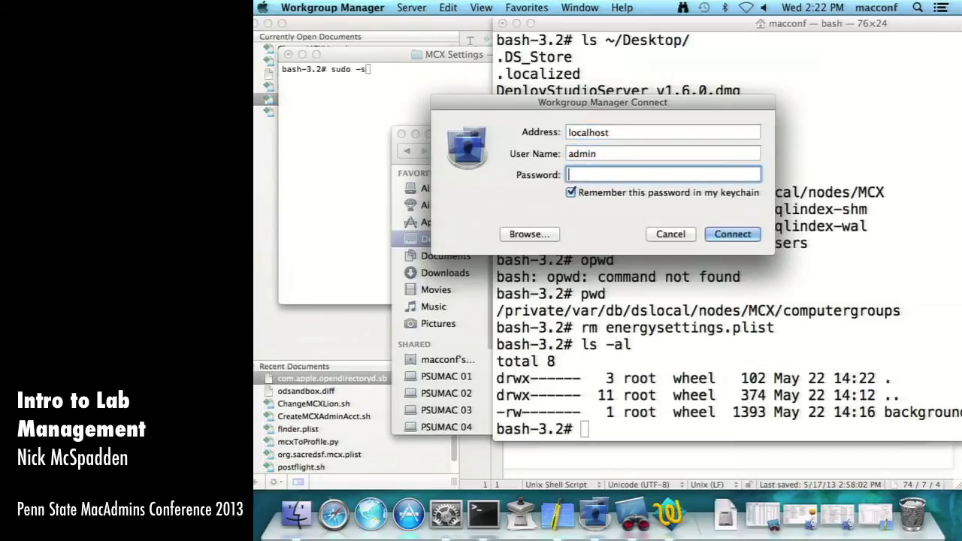
key(shift+Tab)
text(macconf)
key(Tab)
text(********)
key(Return)
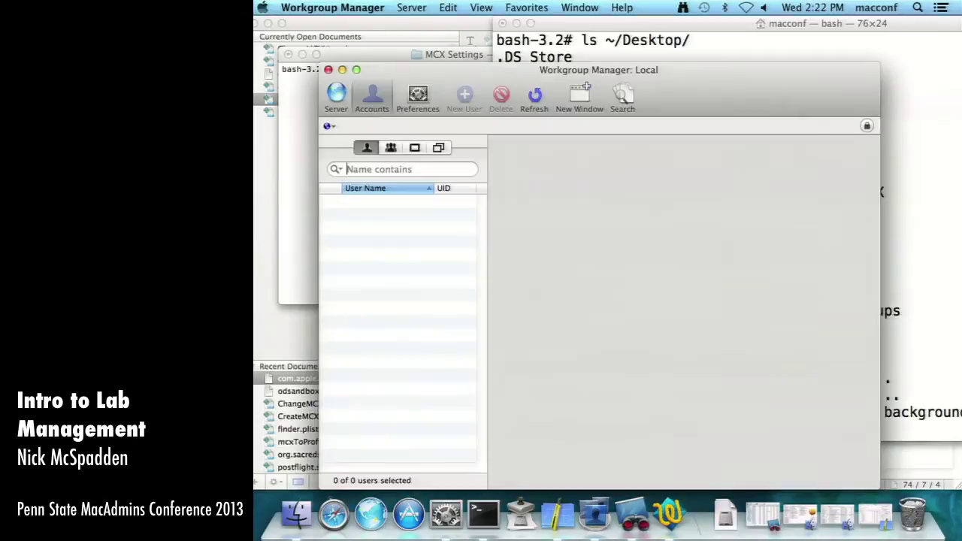
- Select the energysettings computer group and re-list the computergroups folder with ls in Terminal
click(439, 147)
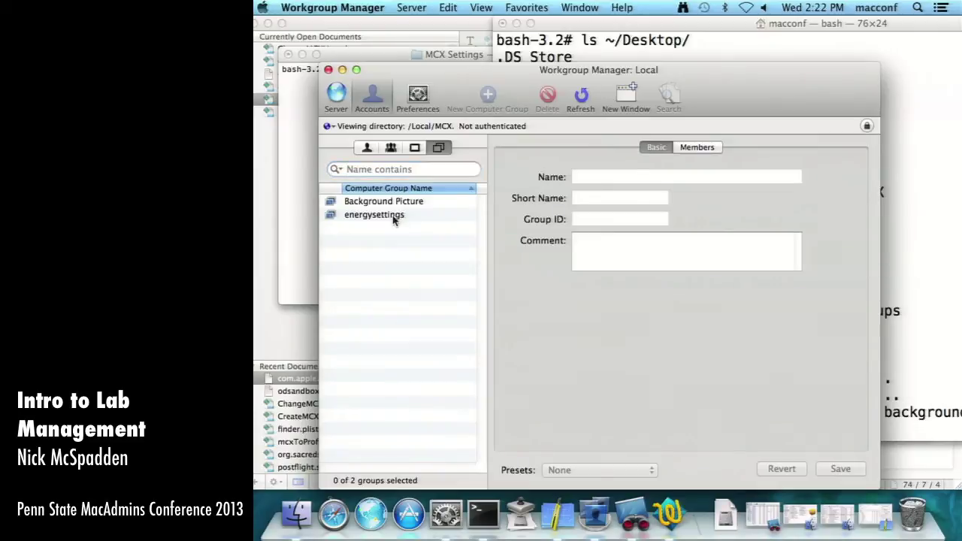
click(396, 217)
click(521, 515)
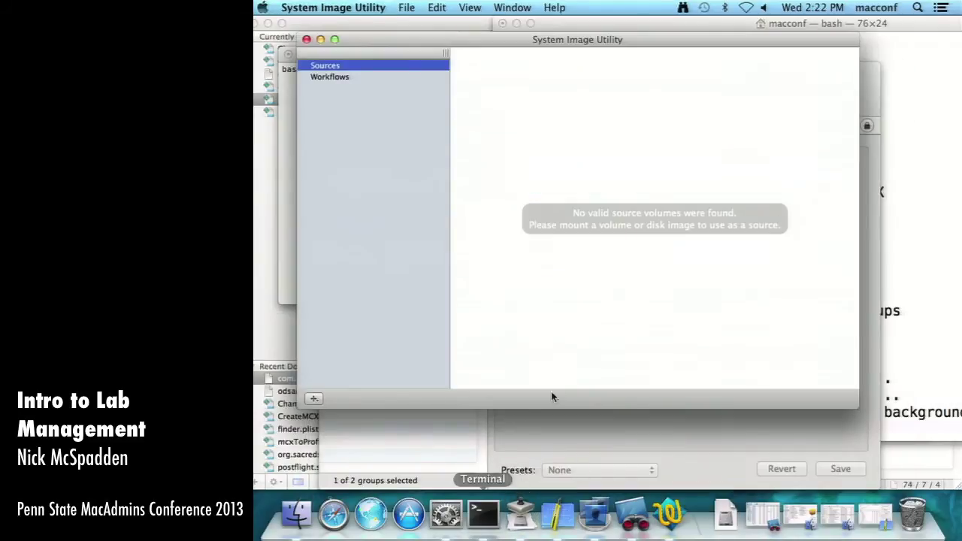
key(super+q)
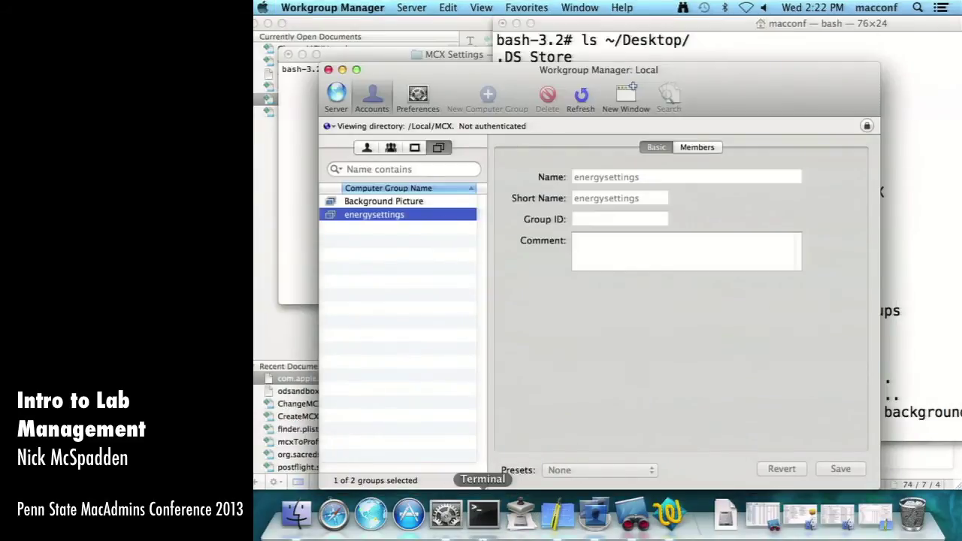
click(484, 516)
text(ls)
key(Return)
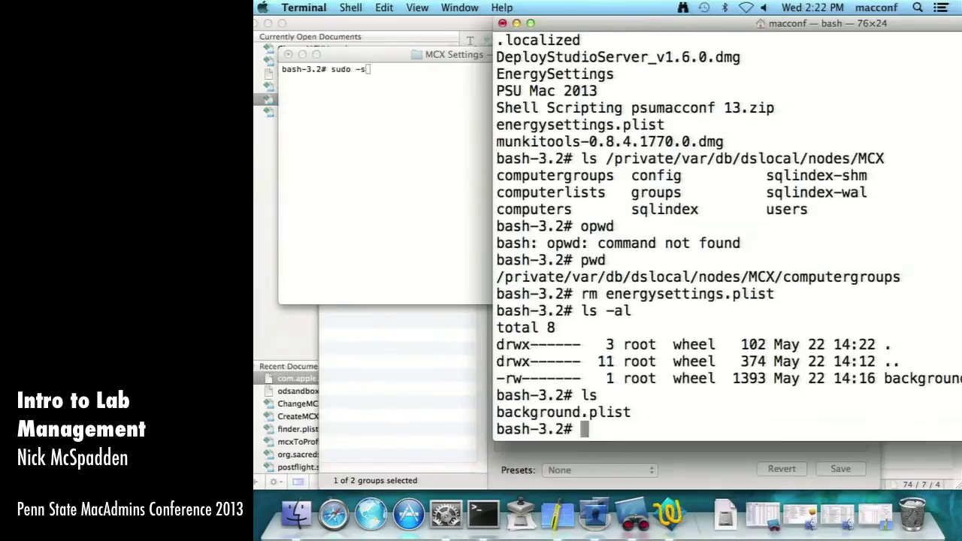
- Unlock the local MCX directory by authenticating with the directory administrator's credentials
click(369, 342)
click(414, 201)
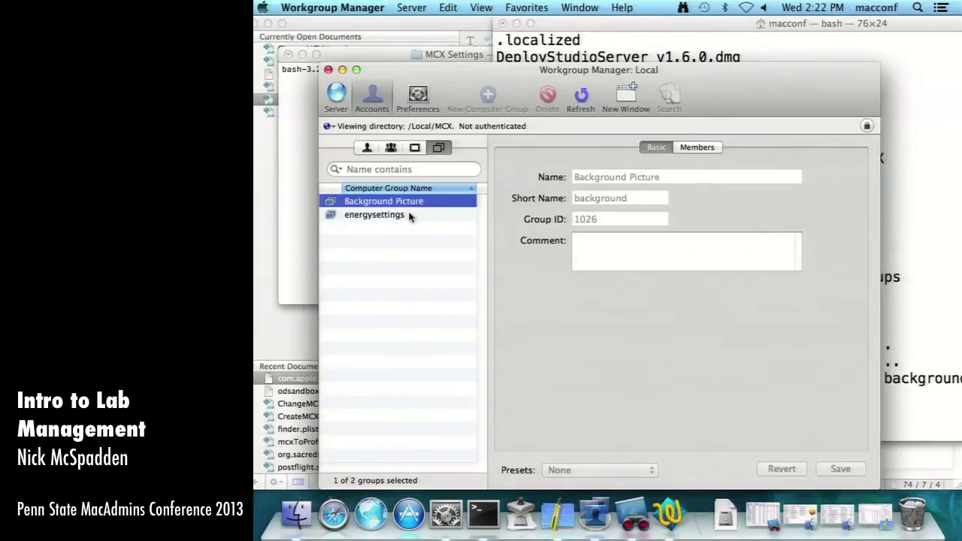
click(413, 215)
click(867, 125)
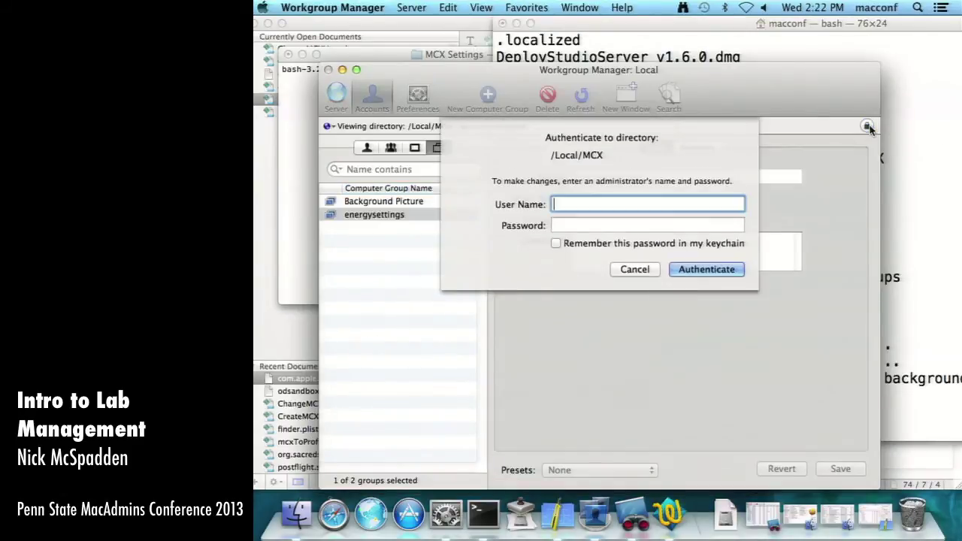
text(mcxadmin)
key(Tab)
text(******)
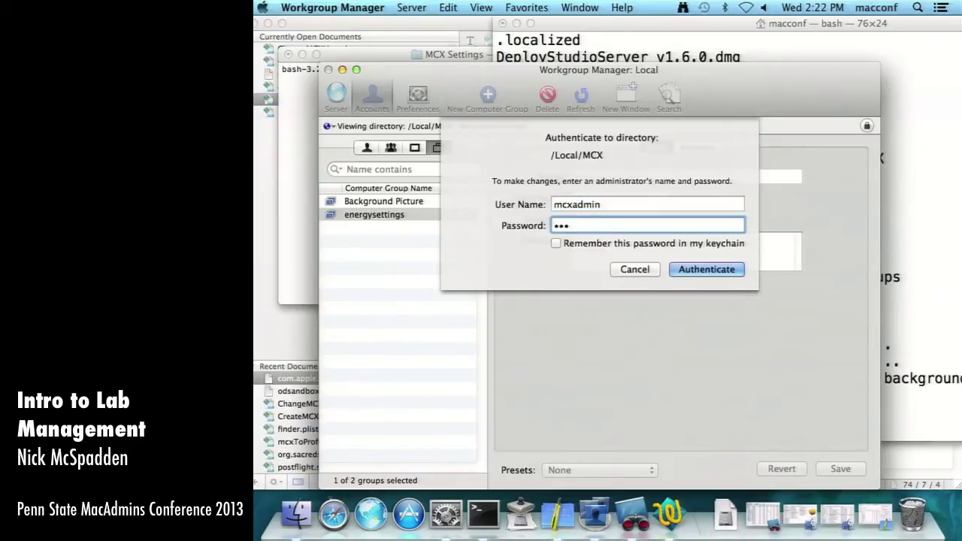
text(**)
key(Return)
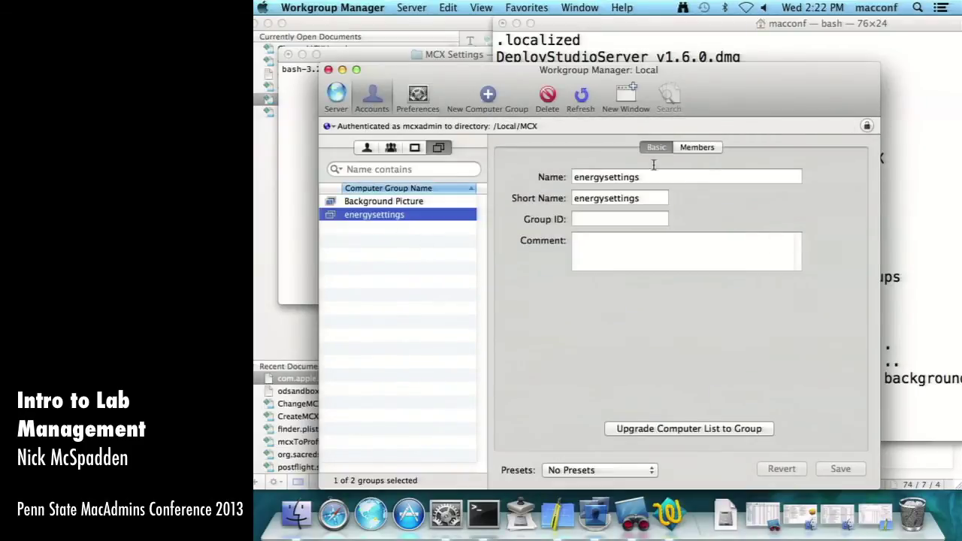
- Review the energysettings group's members and managed preferences, then select the Background Picture group
click(691, 146)
click(657, 148)
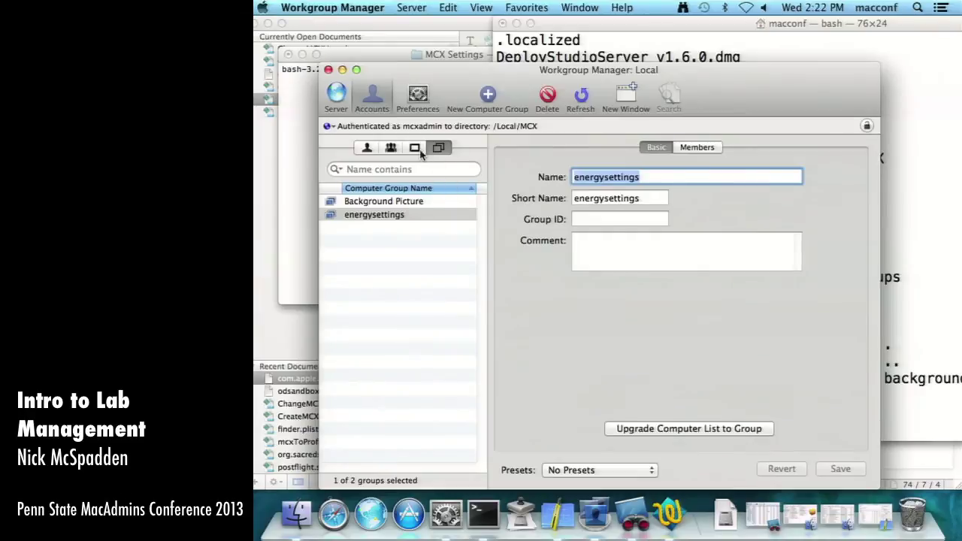
click(438, 147)
click(418, 96)
click(710, 146)
click(658, 147)
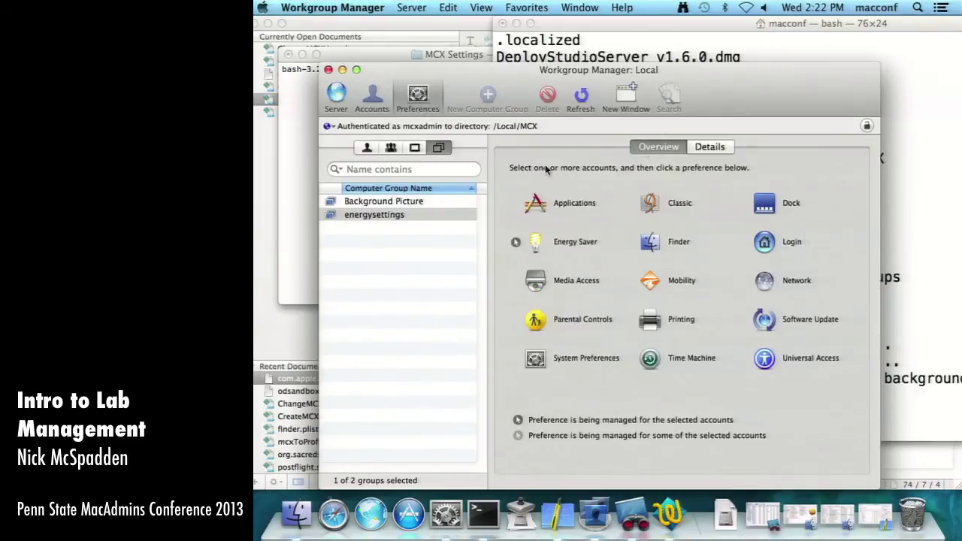
click(382, 203)
click(883, 260)
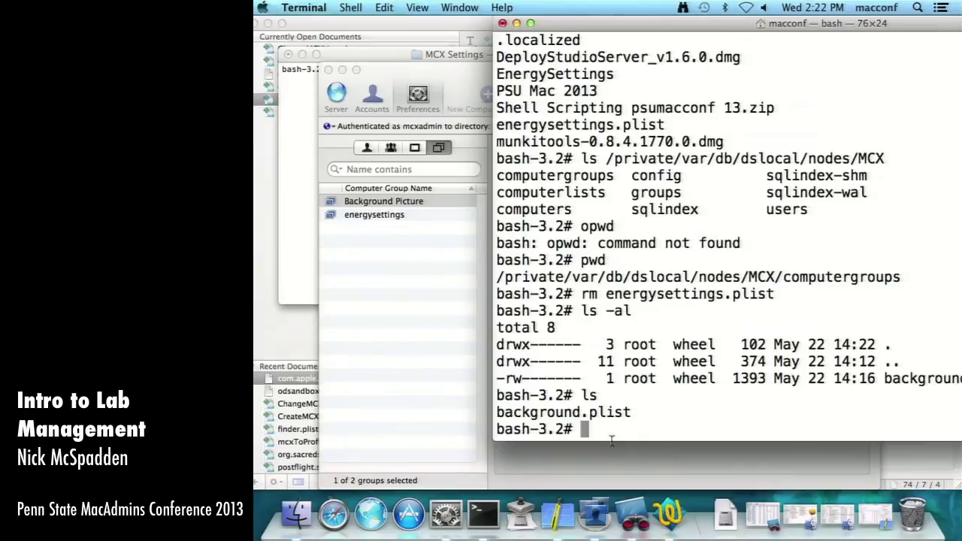
- Install EnergySettings.pkg through Installer, authorising with the administrator password
click(284, 511)
double_click(693, 171)
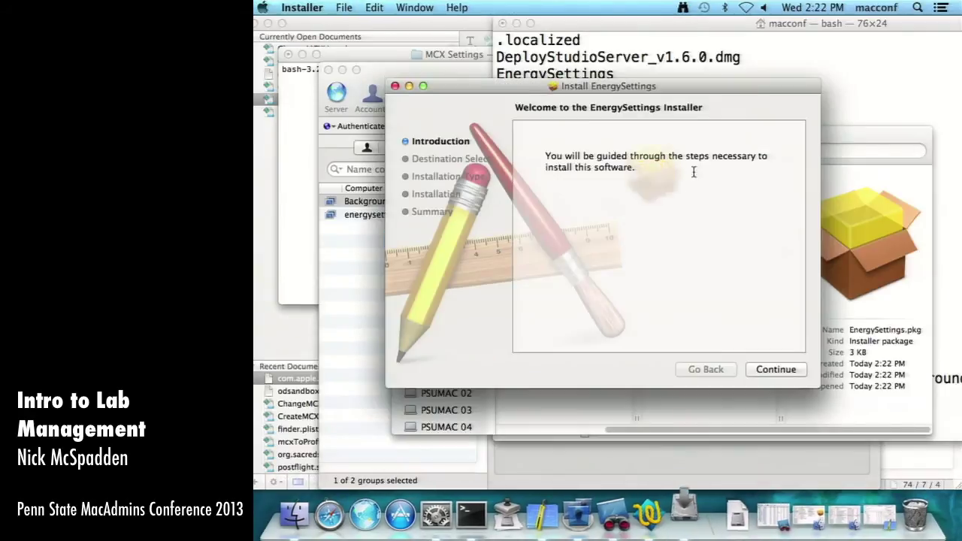
click(776, 369)
click(776, 369)
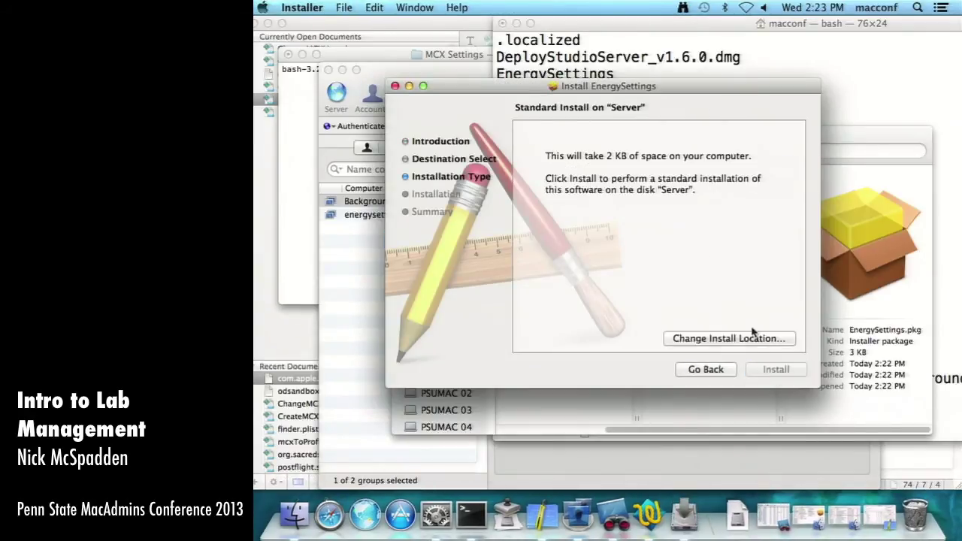
text(********)
key(Return)
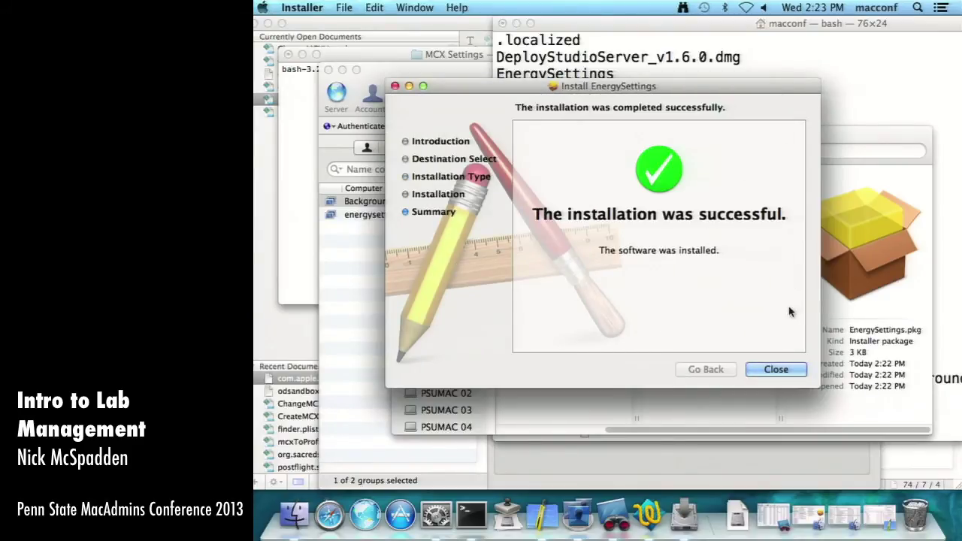
click(778, 369)
- List computergroups with ls in Terminal to confirm energysettings.plist is restored
click(475, 512)
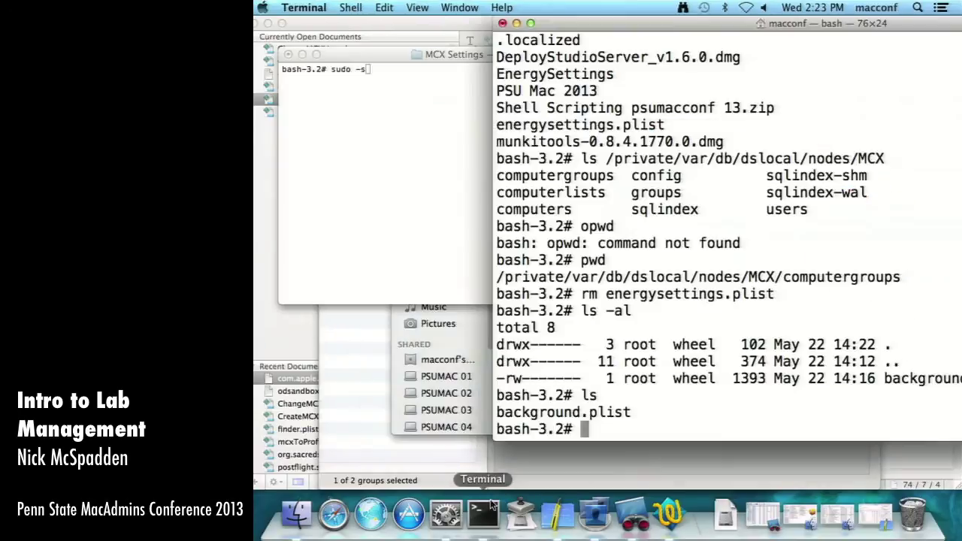
text(ls)
key(Return)
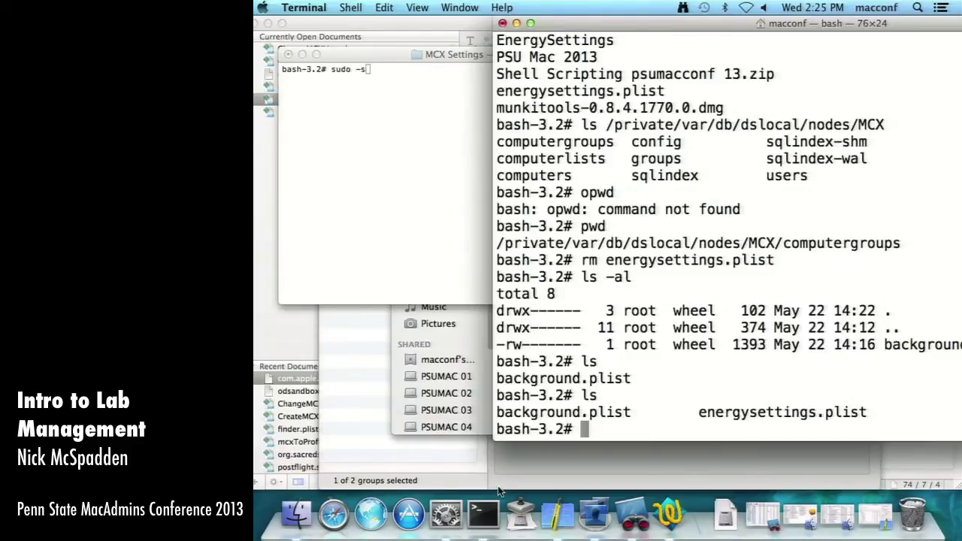
- In Finder, browse Desktop > PSU Mac 2013 > MCX Settings and preview mcxToProfile.py
click(500, 485)
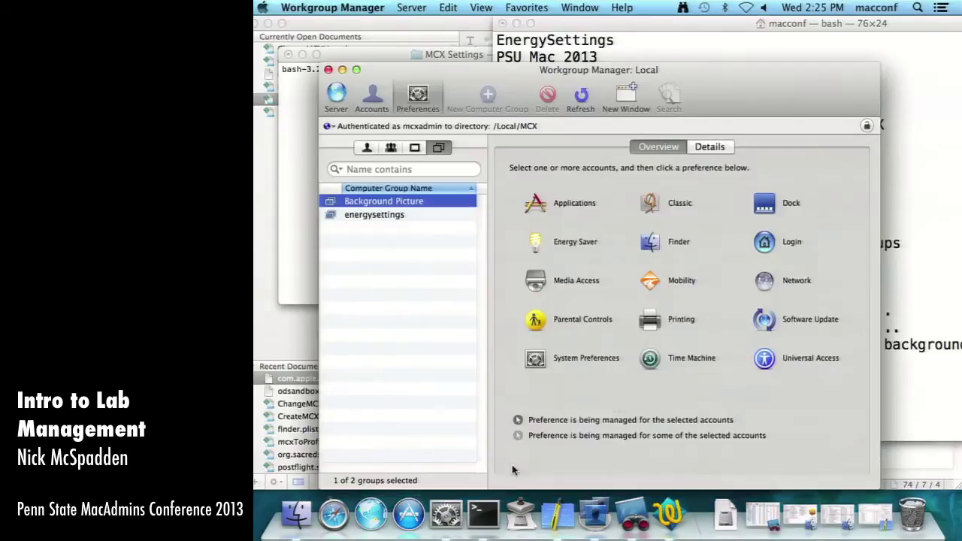
click(297, 514)
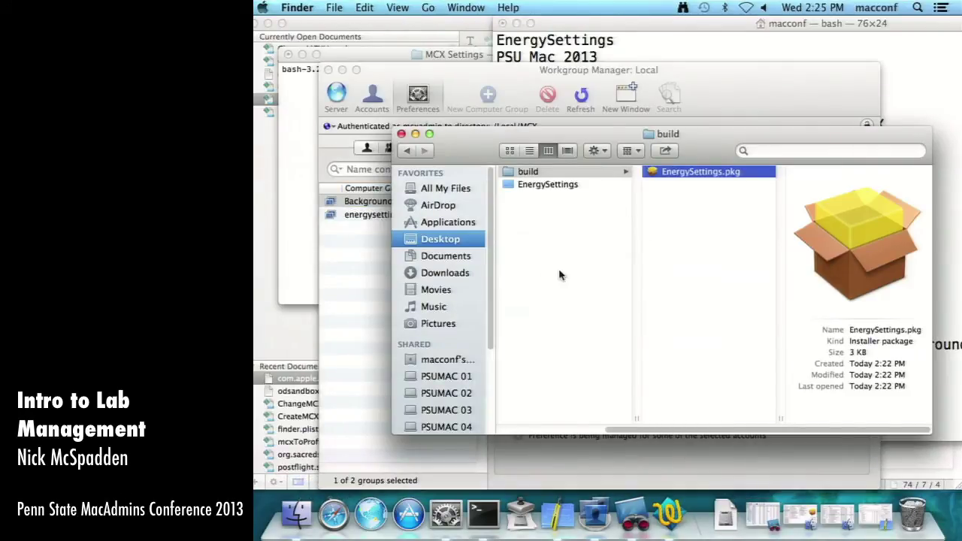
key(super+Up)
key(super+Up)
key(super+Up)
key(super+Up)
key(super+Up)
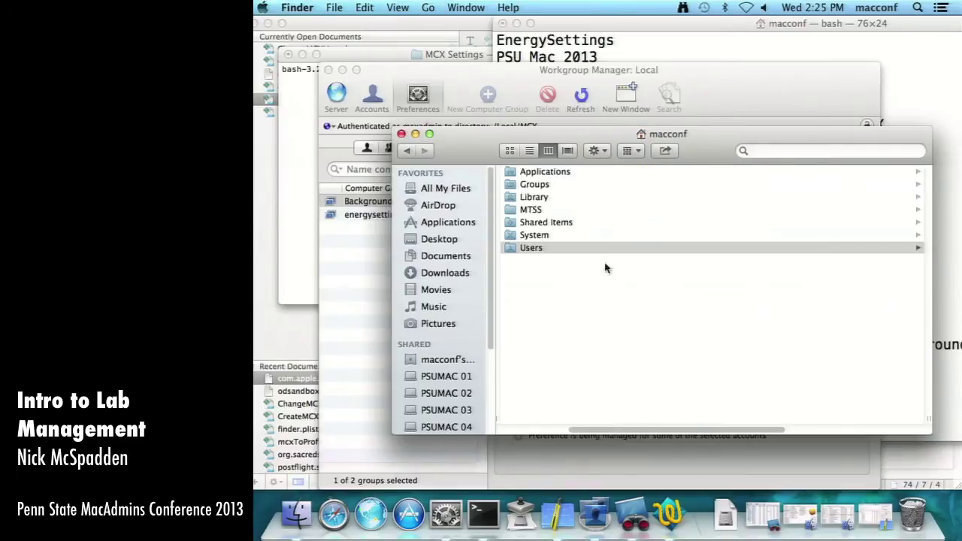
click(543, 249)
click(529, 150)
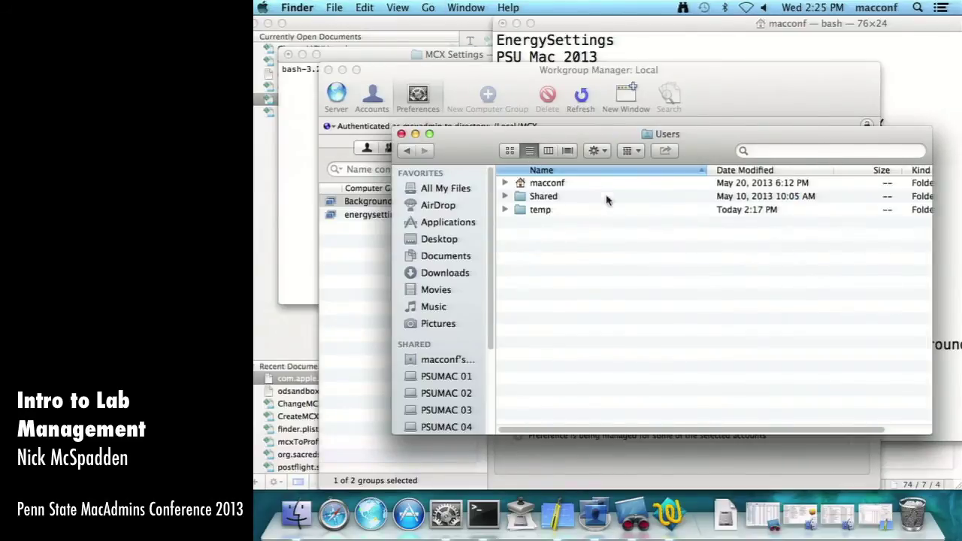
double_click(552, 185)
double_click(552, 185)
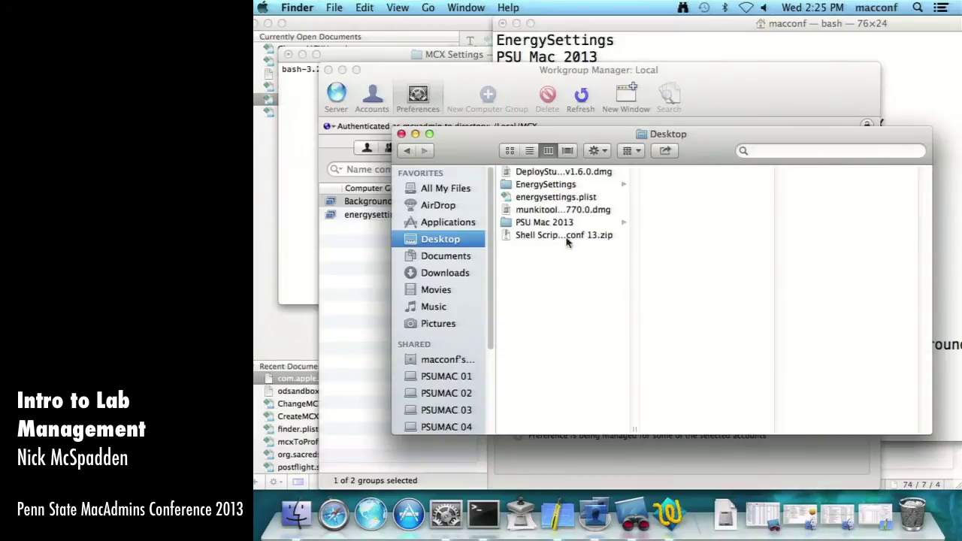
click(561, 223)
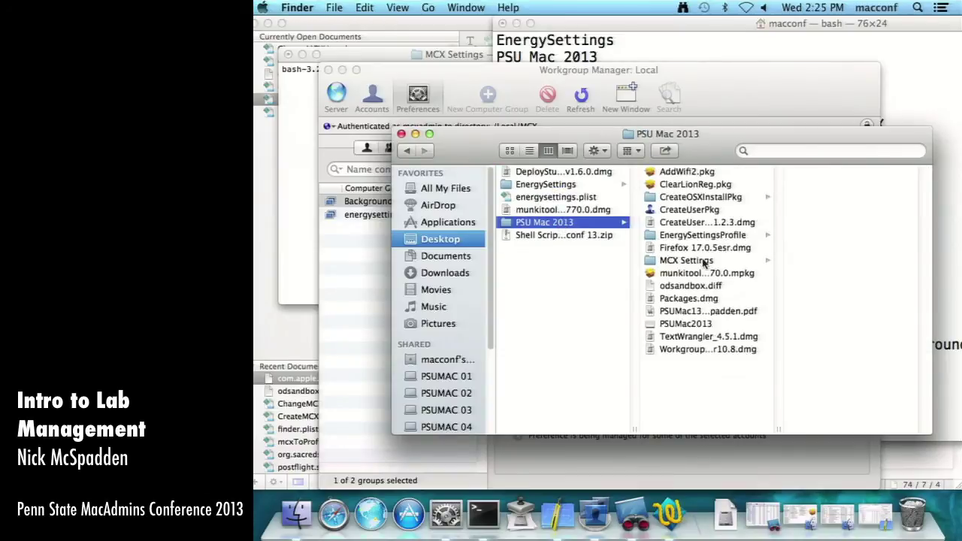
click(687, 261)
click(838, 248)
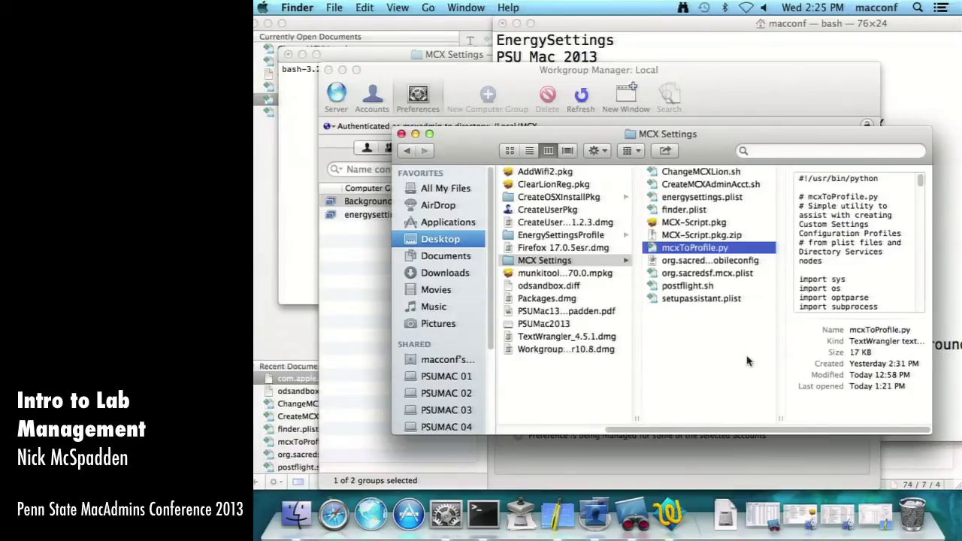
- In Terminal, change into ~/Desktop and list its contents
click(485, 518)
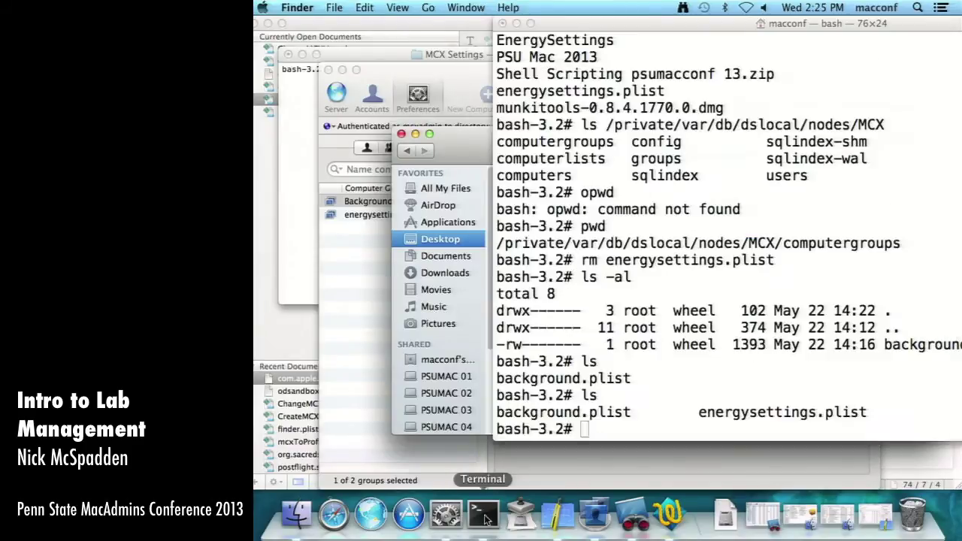
text(cd ~)
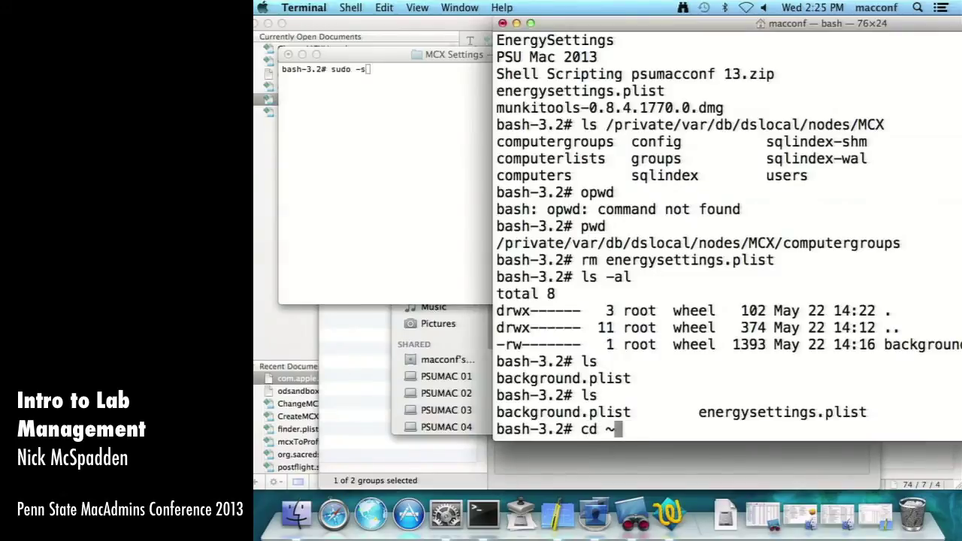
text(/Desktop/MCX)
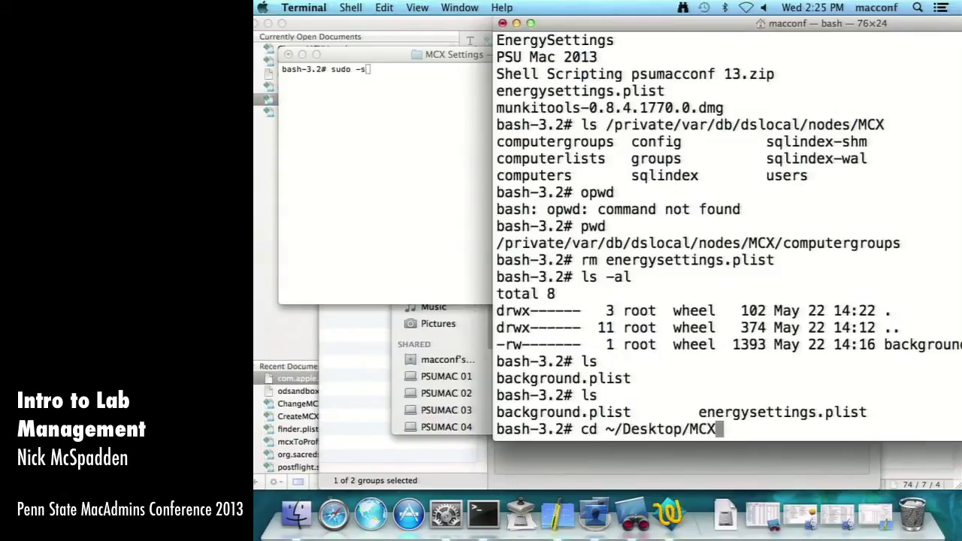
key(BackSpace)
key(BackSpace)
key(BackSpace)
key(Return)
text(ls)
key(Return)
- Change into PSU Mac 2013/MCX Settings with Tab completion and list files matching 'Profile'
text(cd )
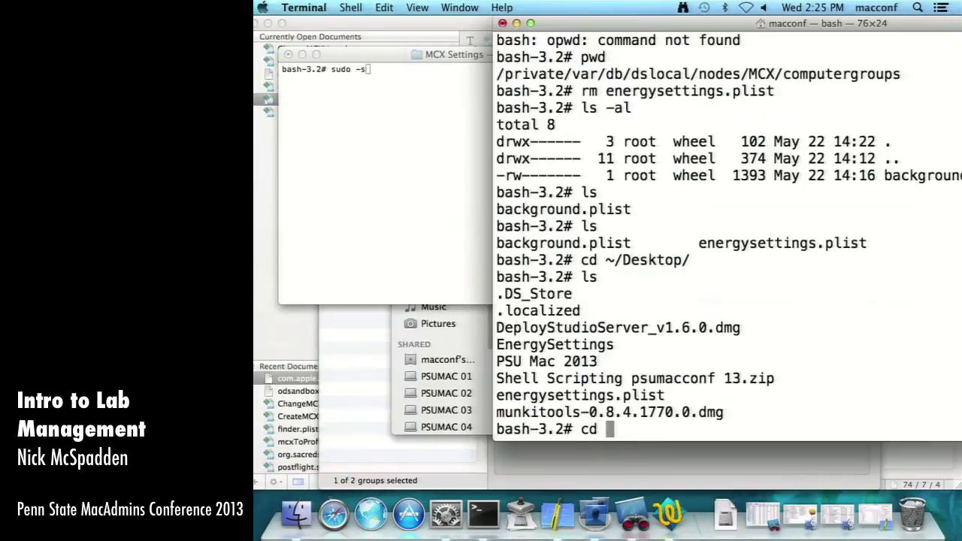
text(Ps)
key(Tab)
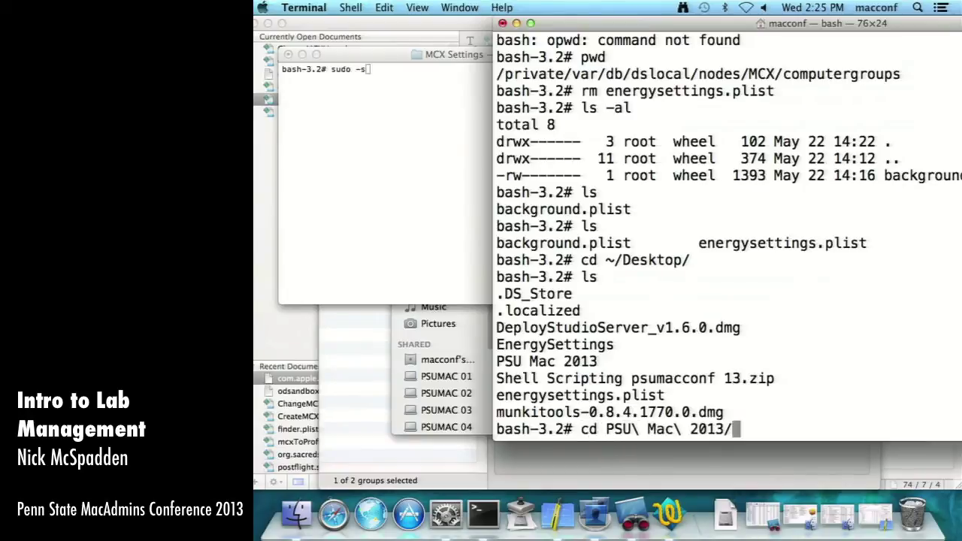
text(MC)
key(Tab)
key(Return)
text(ls)
key(Return)
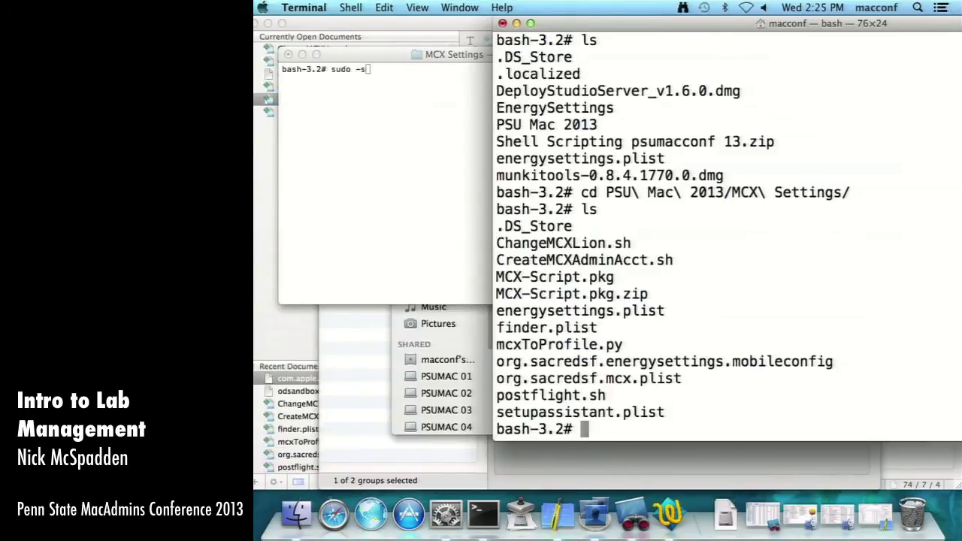
text(ls | grep )
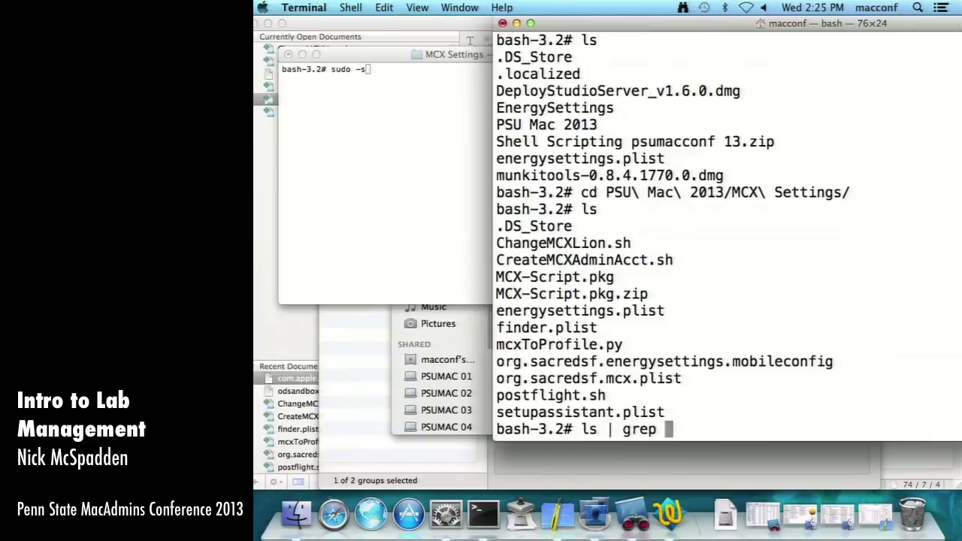
text(Profile)
key(Return)
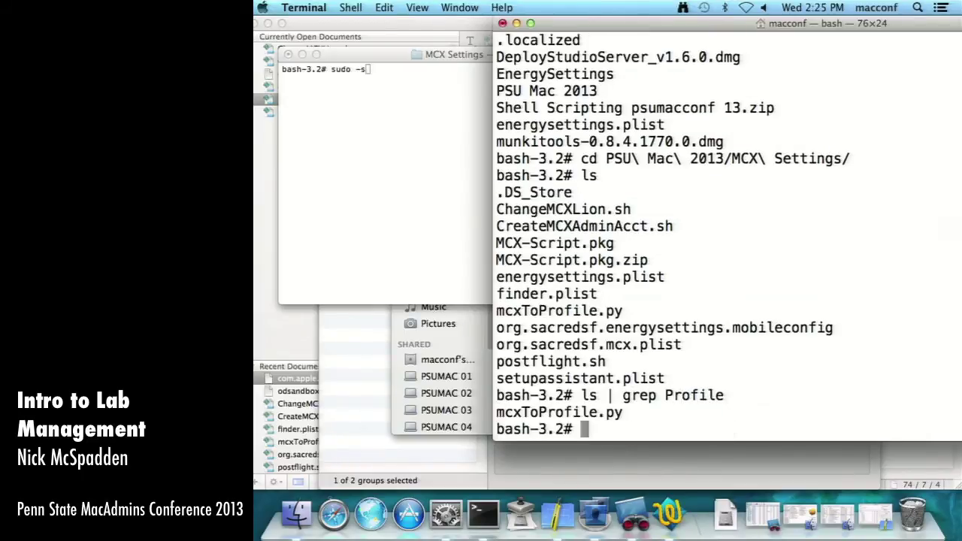
- Run ./mcxToProfile.py --help to print the script's usage and options
text(./mcx)
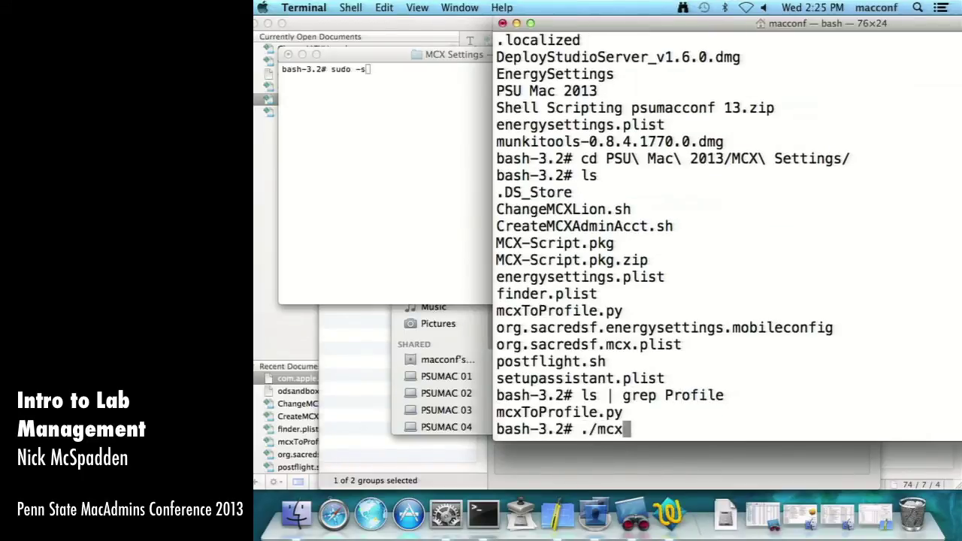
key(Tab)
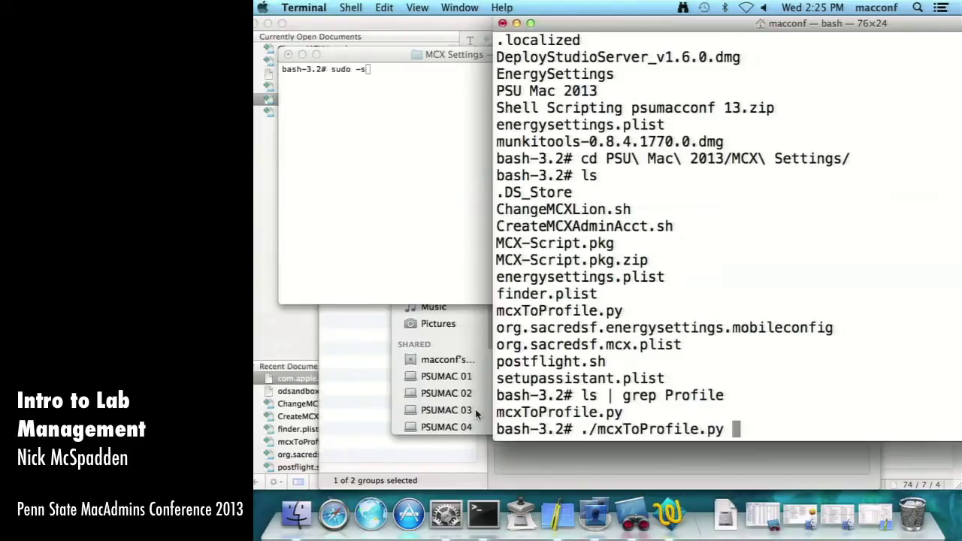
text(~/Desktop/)
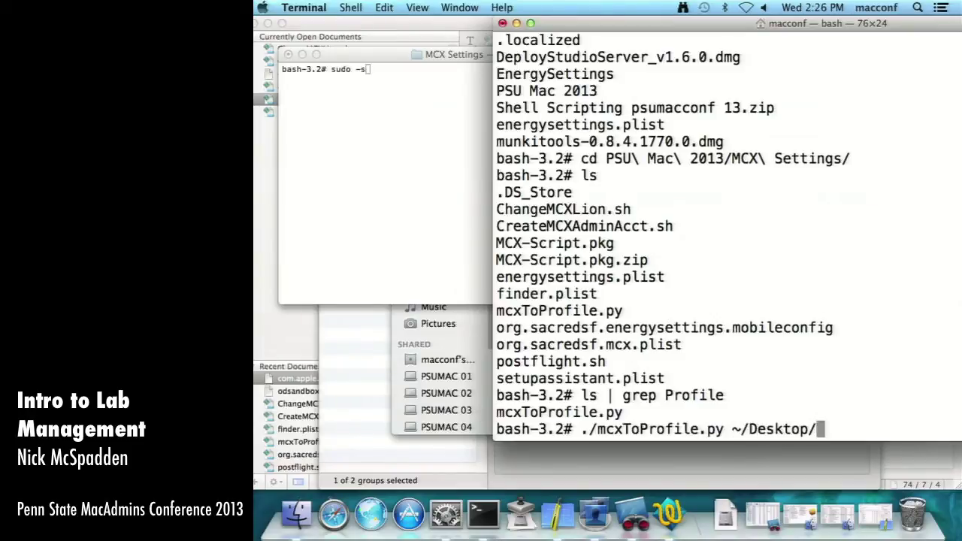
key(BackSpace)
key(BackSpace)
key(BackSpace)
key(BackSpace)
key(BackSpace)
key(BackSpace)
key(BackSpace)
key(BackSpace)
key(BackSpace)
key(BackSpace)
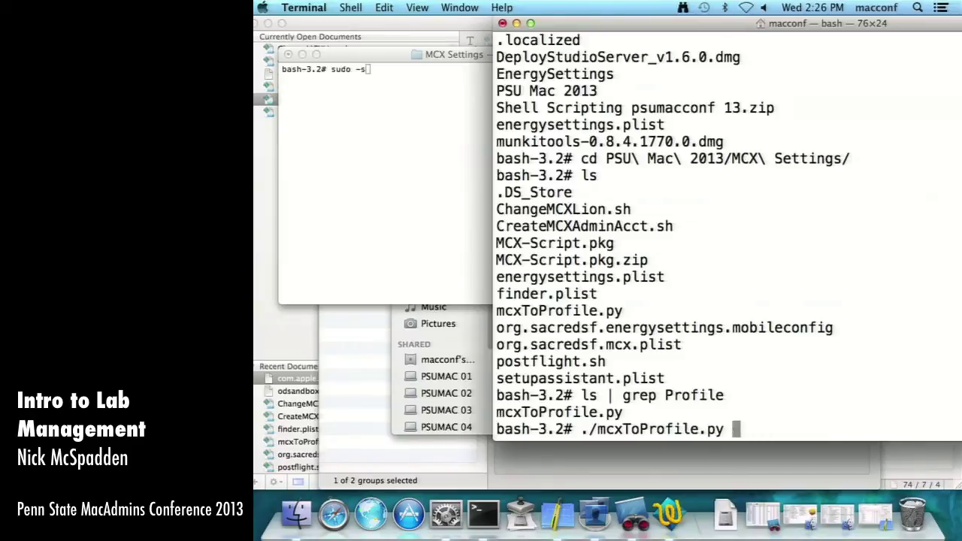
text(--help)
key(Return)
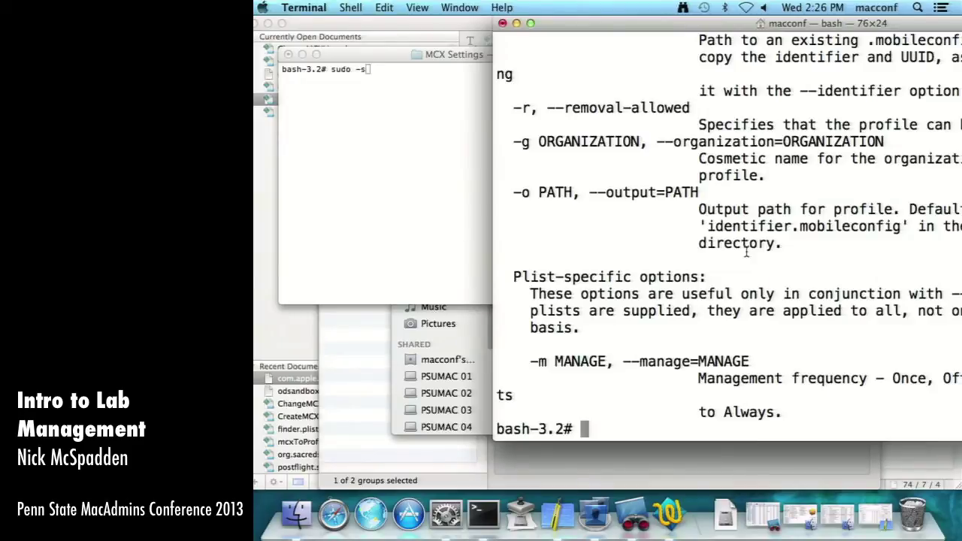
- In a second Terminal window, cd into MCX Settings and start './mcxToProfile.py --plist='
drag(649, 21, 476, 10)
scroll(564, 161, up, 10)
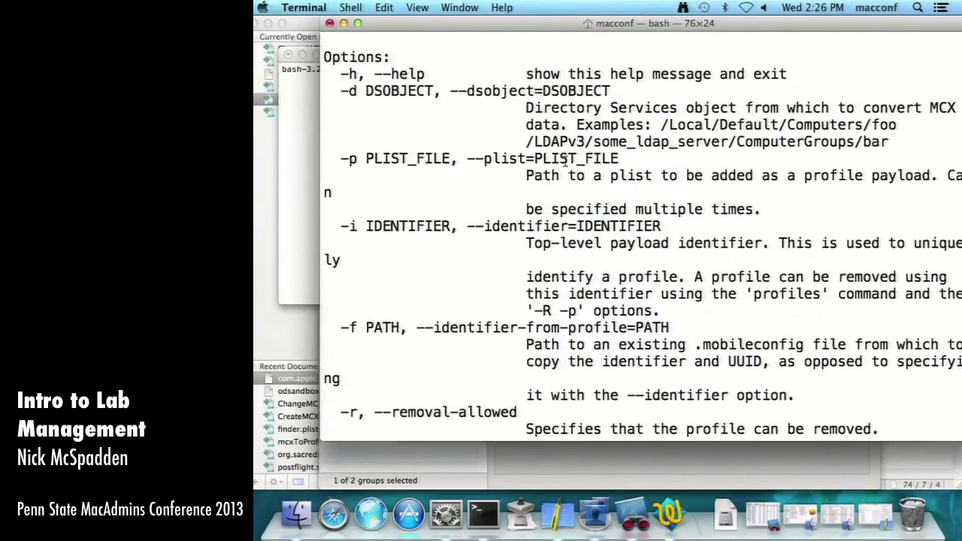
scroll(565, 158, down, 10)
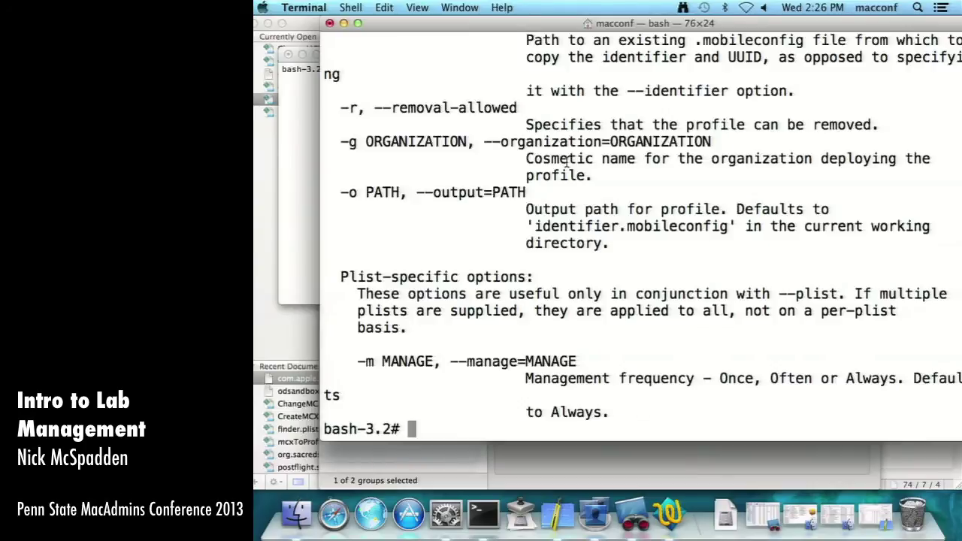
key(super+n)
text(cd )
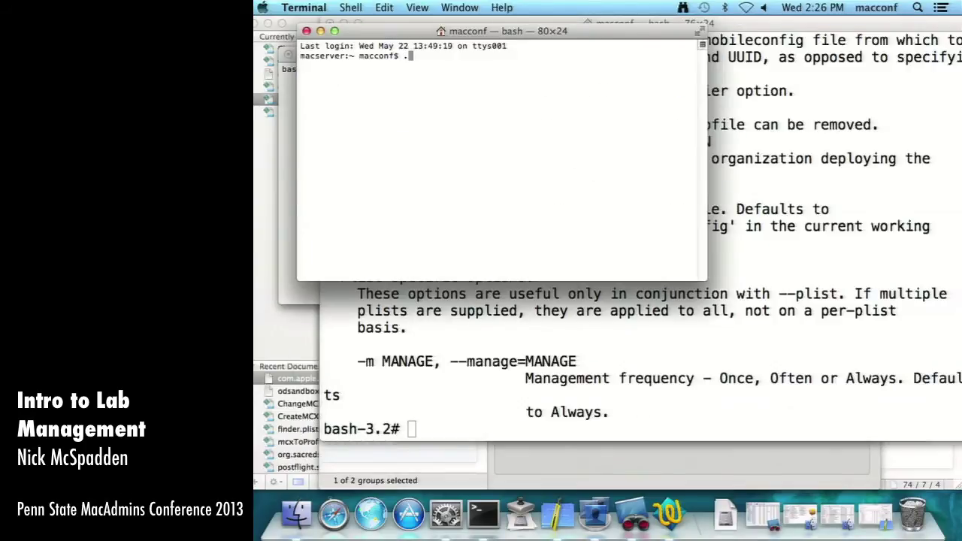
text(Desktop/PSU\ Mac\ 2013/)
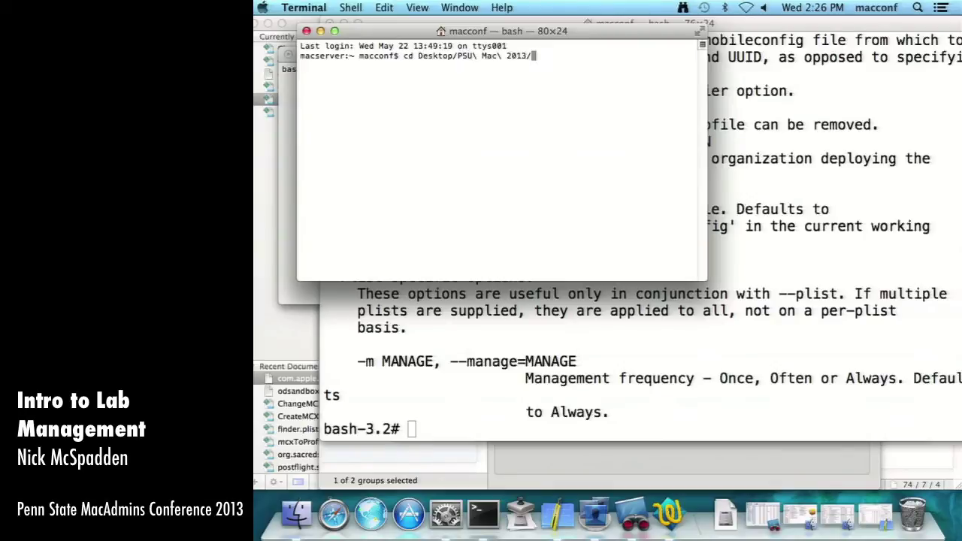
text(MCX\ Settings/)
key(Return)
text(./mcx)
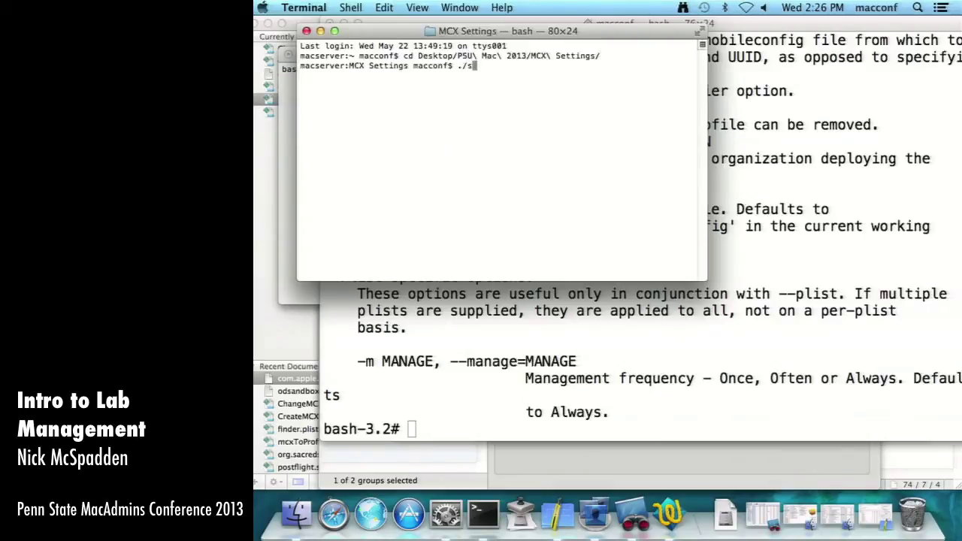
text(ToProfile.py --plist=)
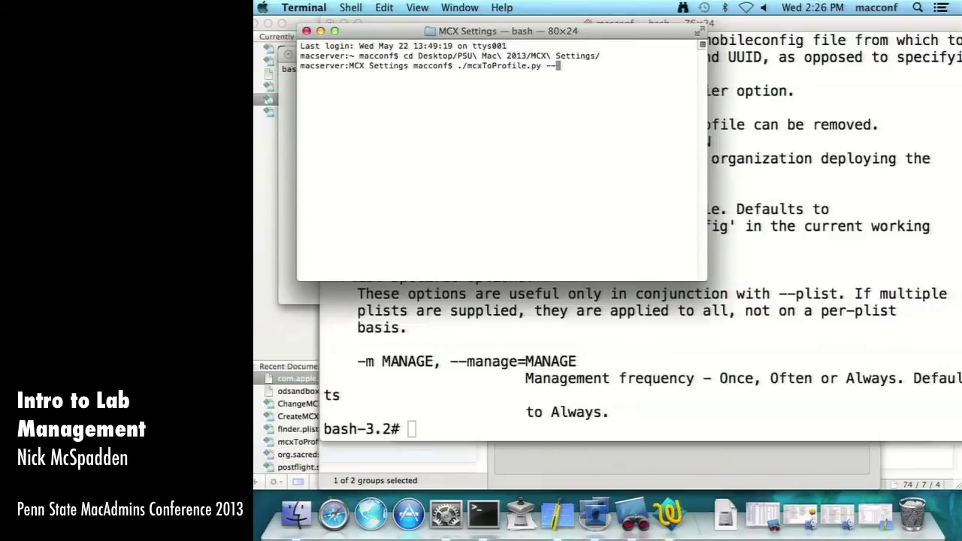
- Append the energysettings.plist path from the Finder Desktop after --plist=
click(531, 288)
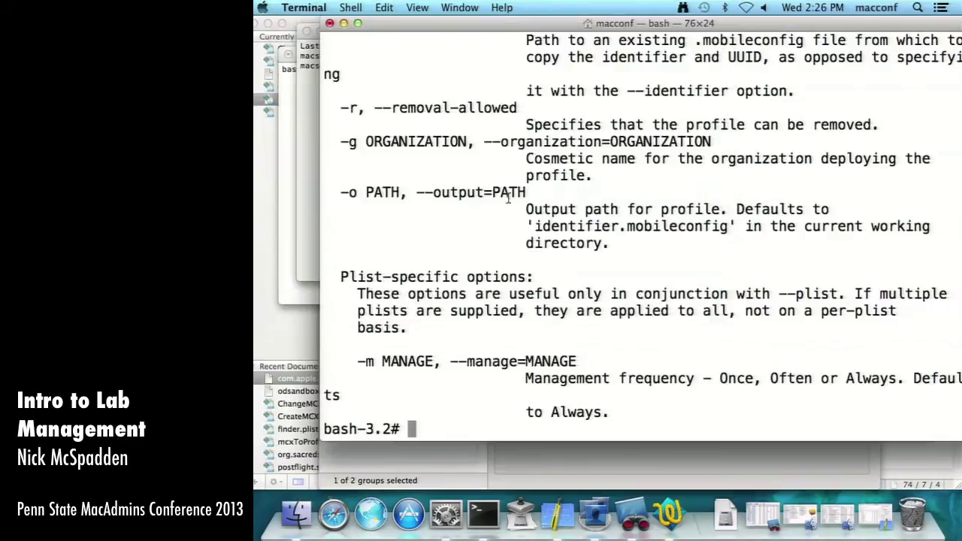
scroll(430, 217, up, 8)
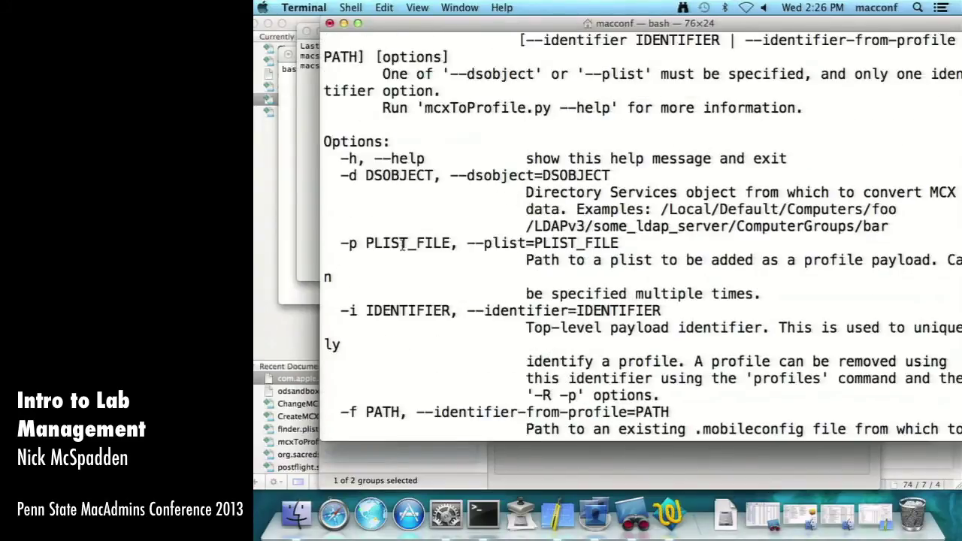
drag(467, 243, 615, 259)
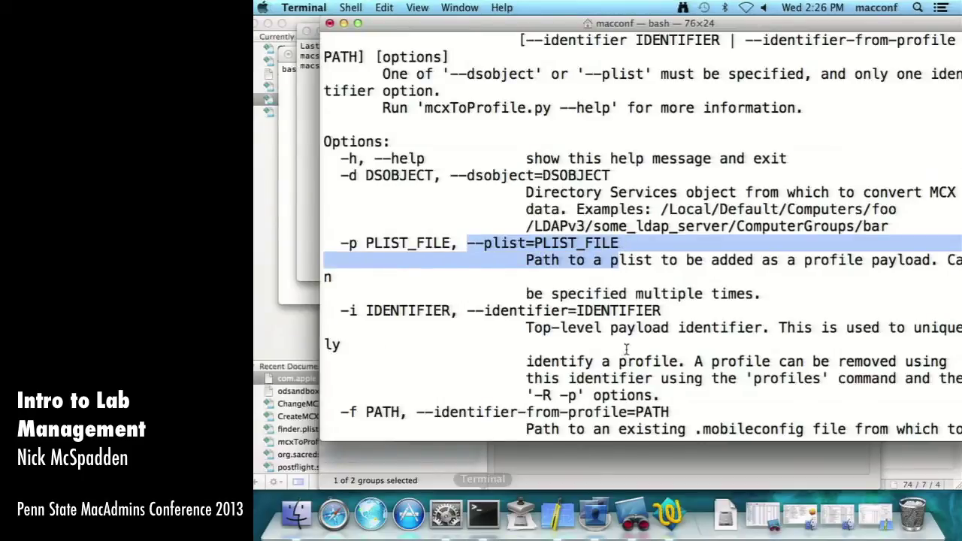
click(310, 90)
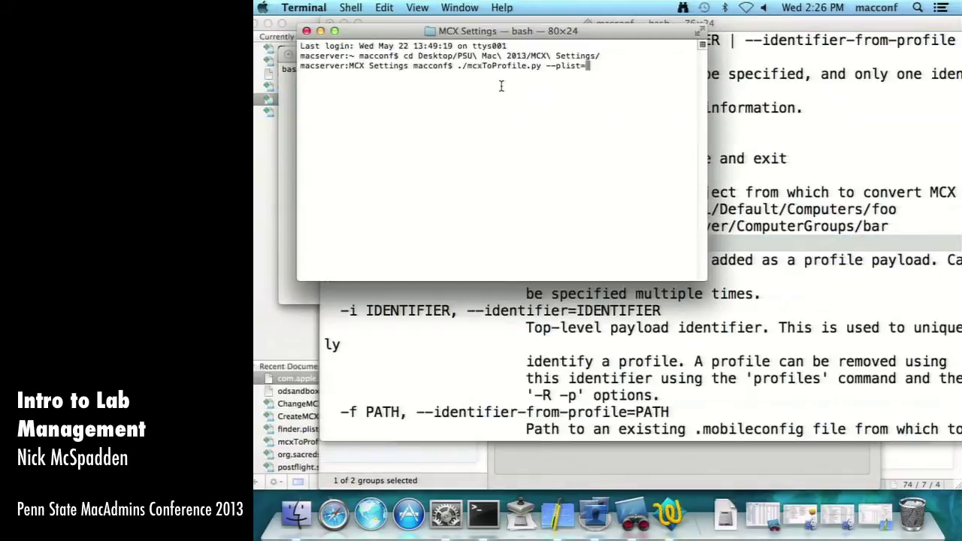
click(297, 513)
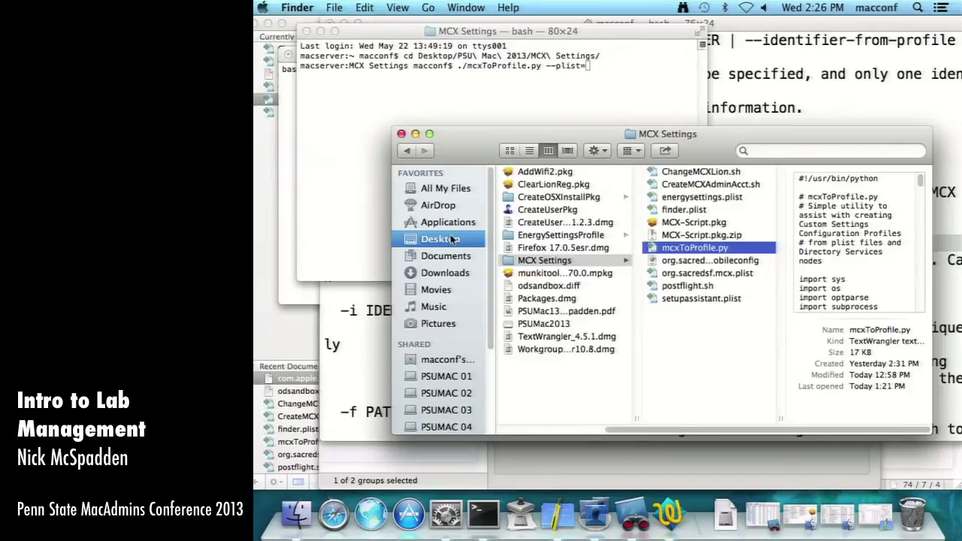
click(452, 242)
drag(569, 198, 647, 112)
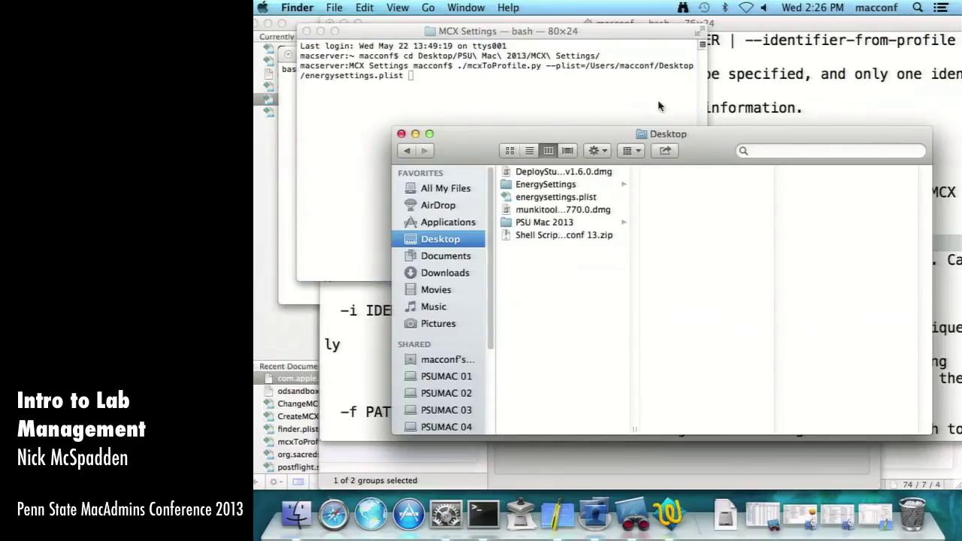
- Highlight the --identifier option in the mcxToProfile.py help text
click(754, 107)
click(454, 269)
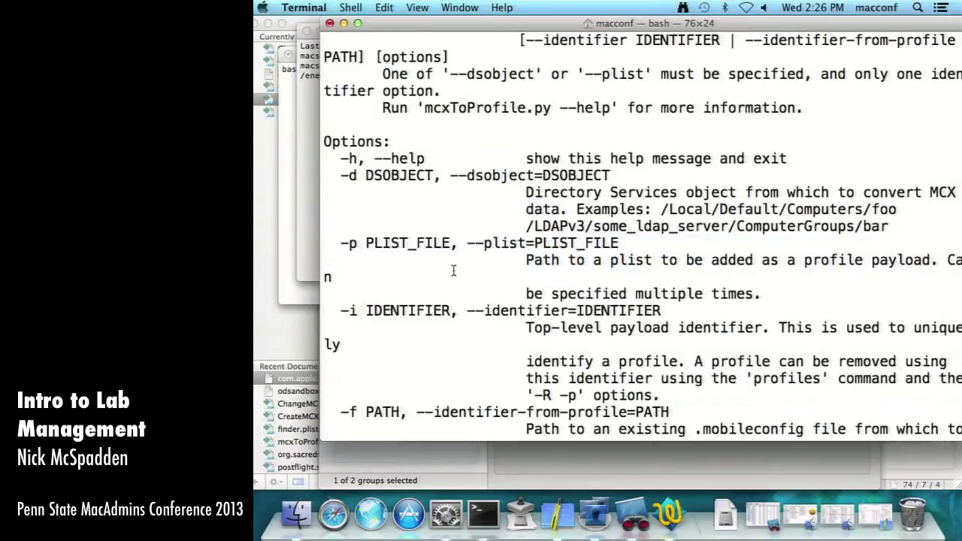
drag(340, 311, 661, 311)
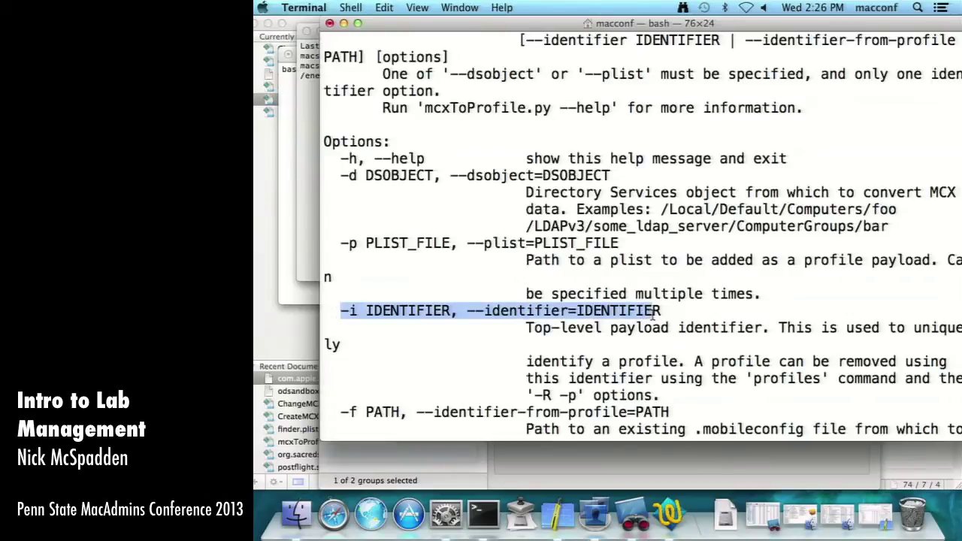
click(559, 514)
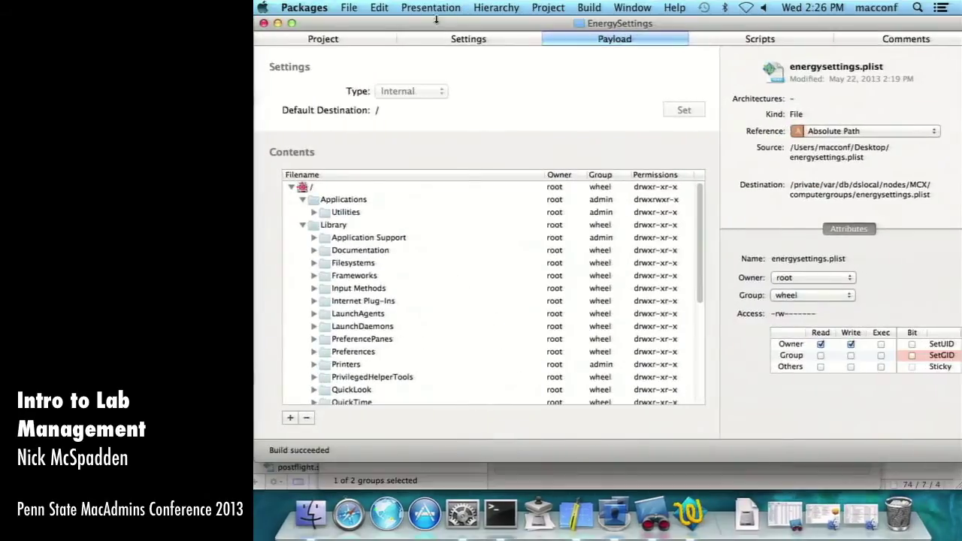
- Copy edu.psutest.pkg.EnergySettings from the Packages settings and paste it after --identifier=
click(497, 41)
drag(500, 93, 305, 87)
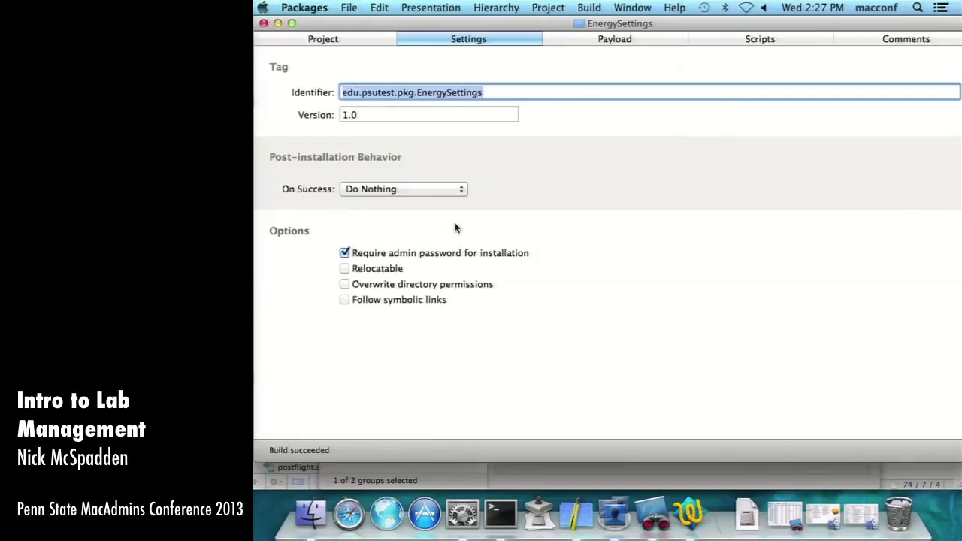
key(super+c)
click(500, 514)
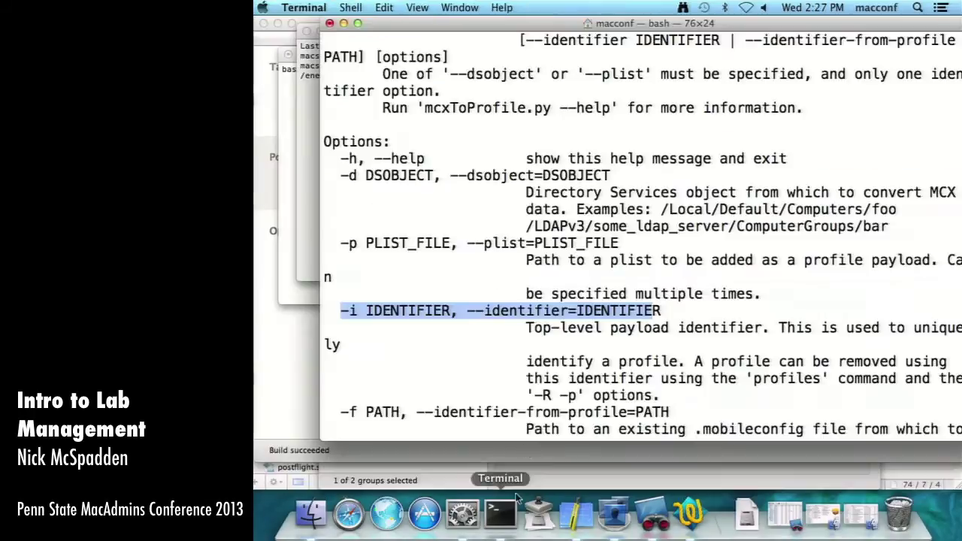
scroll(585, 342, down, 10)
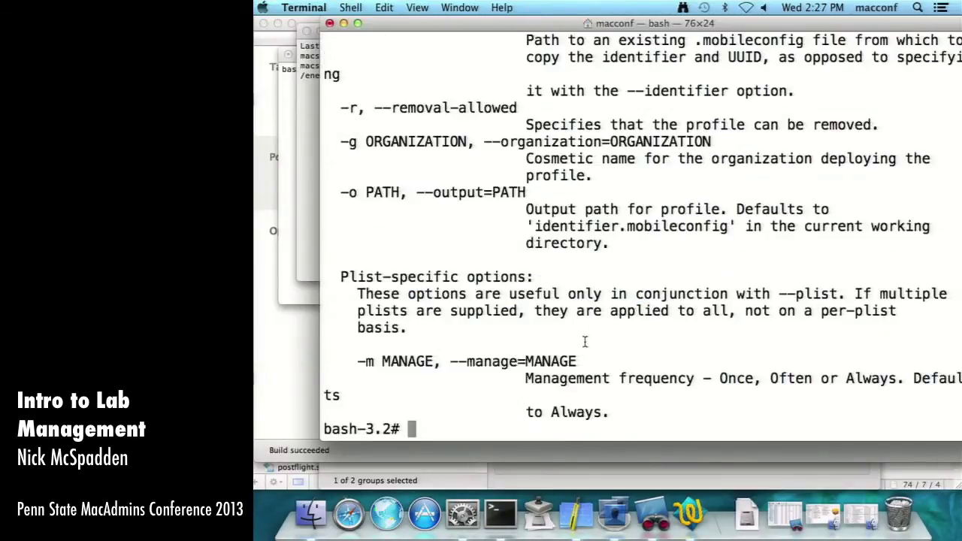
key(super+grave)
text(--identifier=)
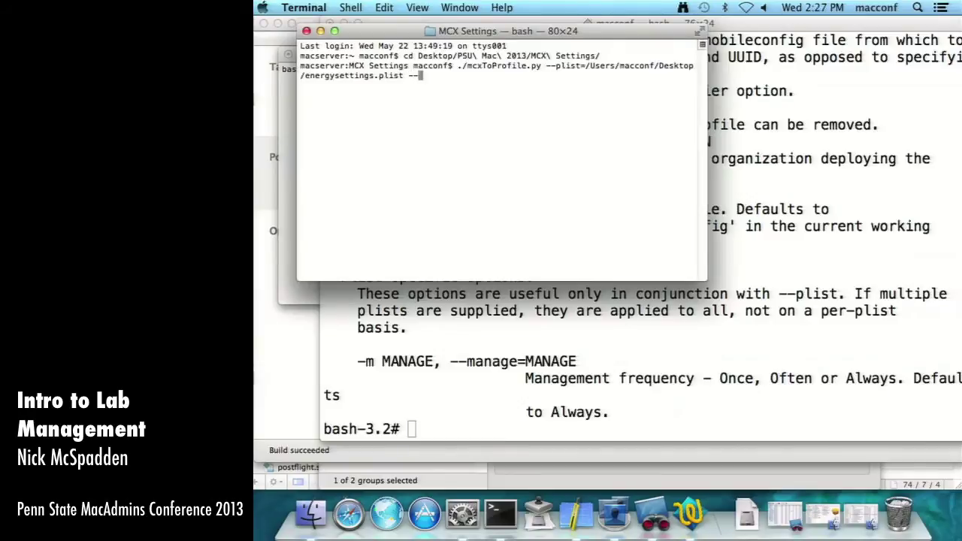
key(super+v)
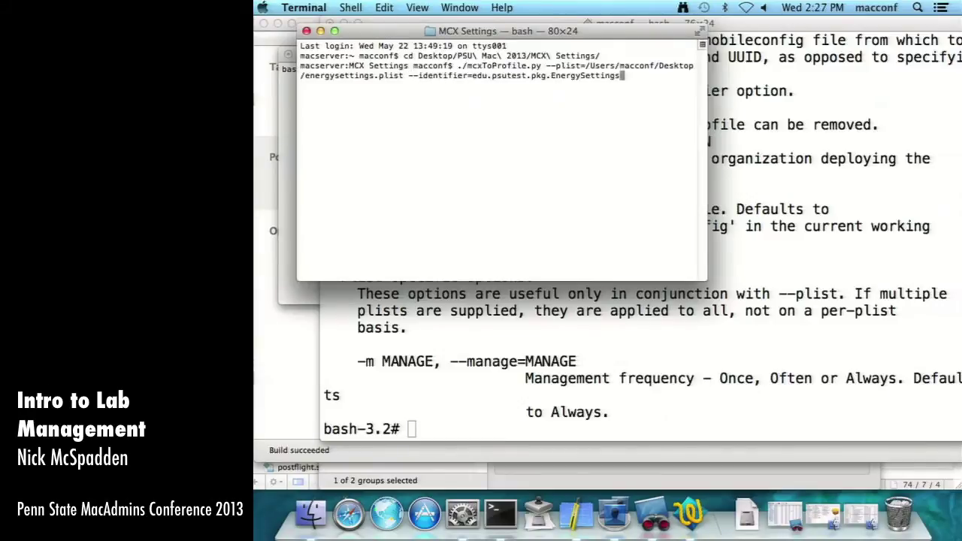
- Find the removal option in the help and add --removal-allowed to the command
click(612, 394)
scroll(625, 239, up, 3)
scroll(625, 239, up, 3)
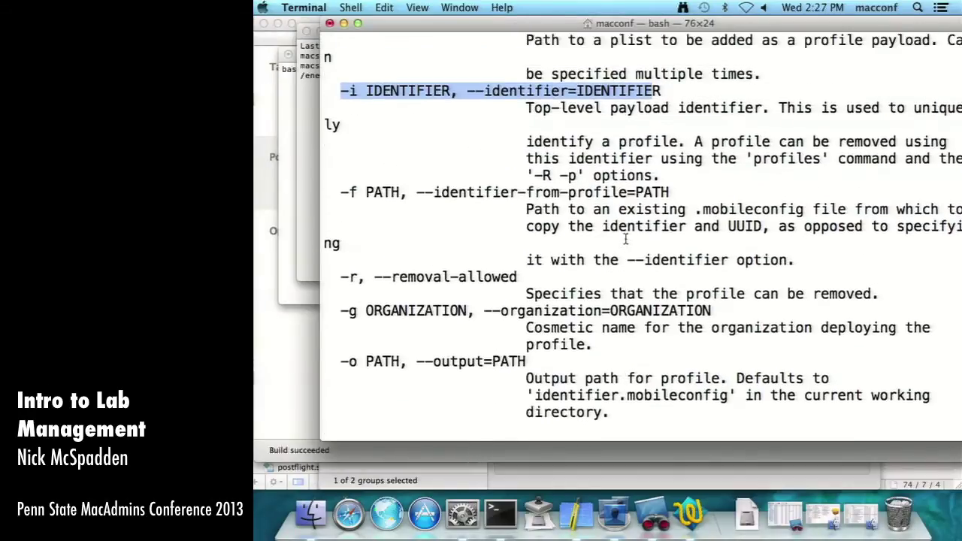
scroll(564, 236, down, 1)
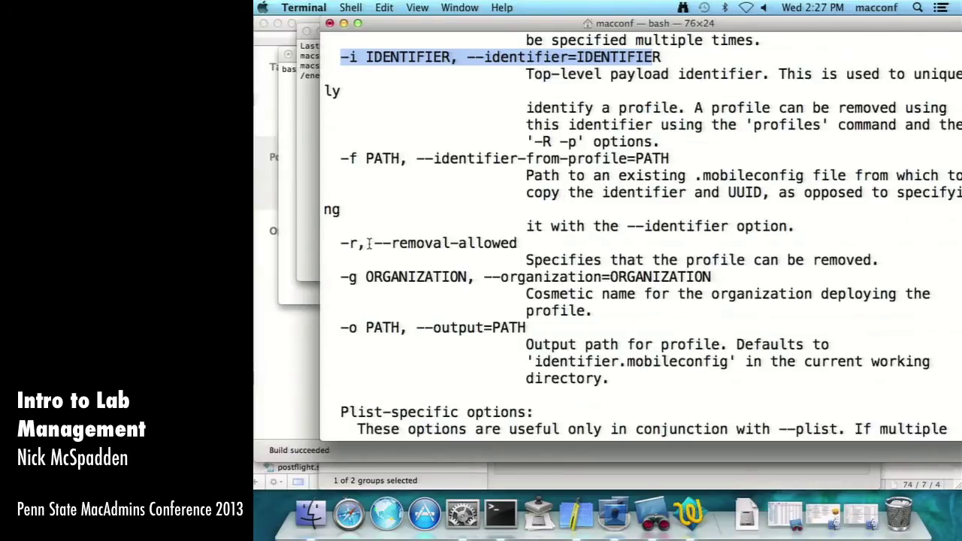
drag(374, 242, 524, 242)
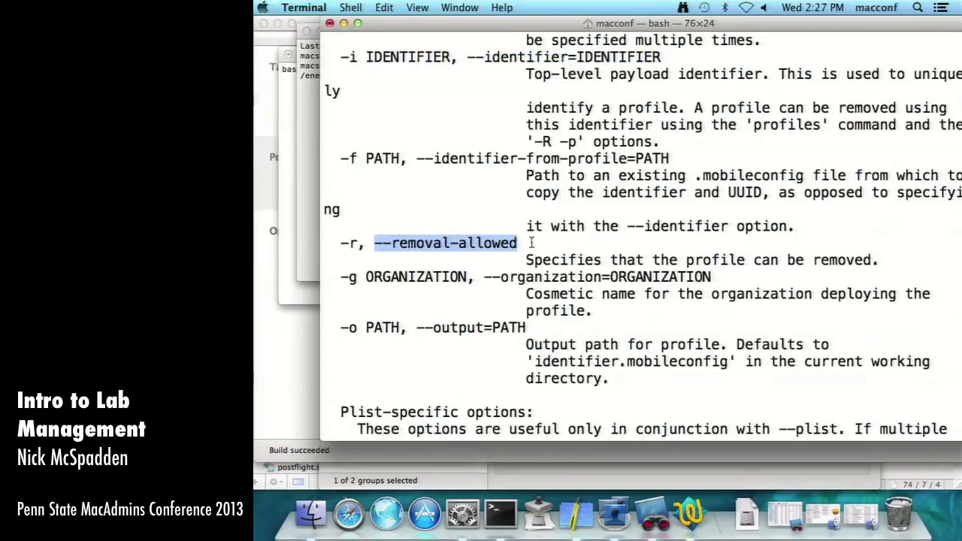
key(super+Tab)
key(super+Tab)
key(super+grave)
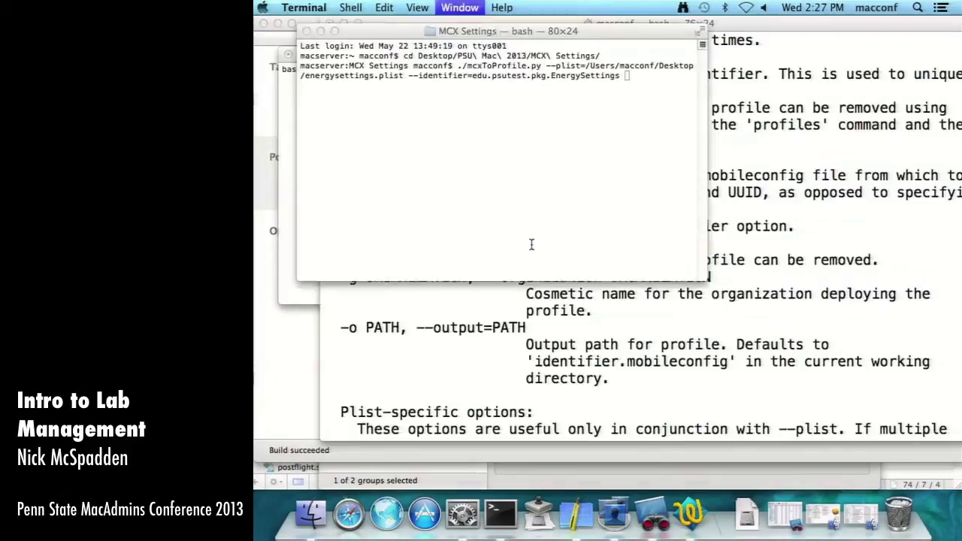
text(--removal)
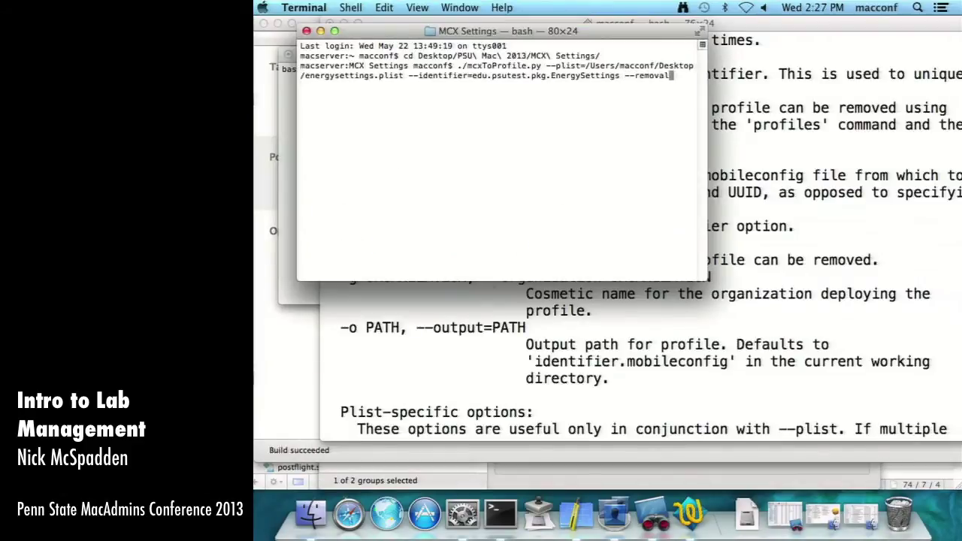
text(-allowed)
- Enlarge the help output text and review its option list
key(super+Tab)
key(super+Tab)
key(super+grave)
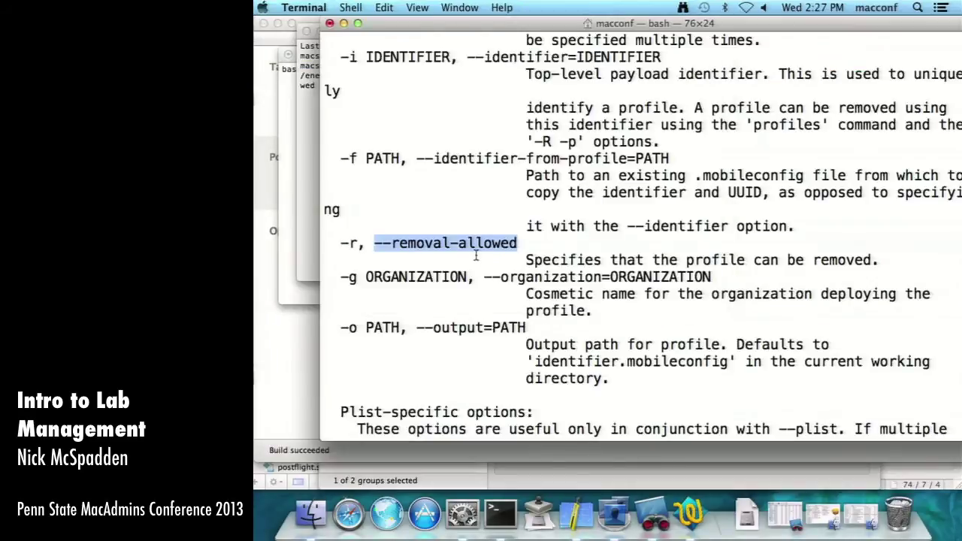
key(super+plus)
scroll(476, 255, down, 2)
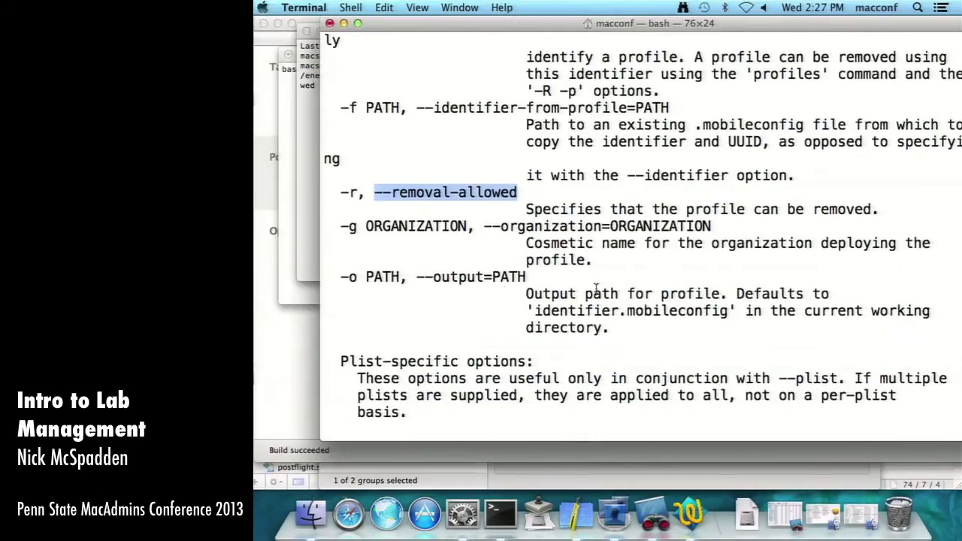
scroll(503, 310, up, 2)
scroll(496, 307, down, 7)
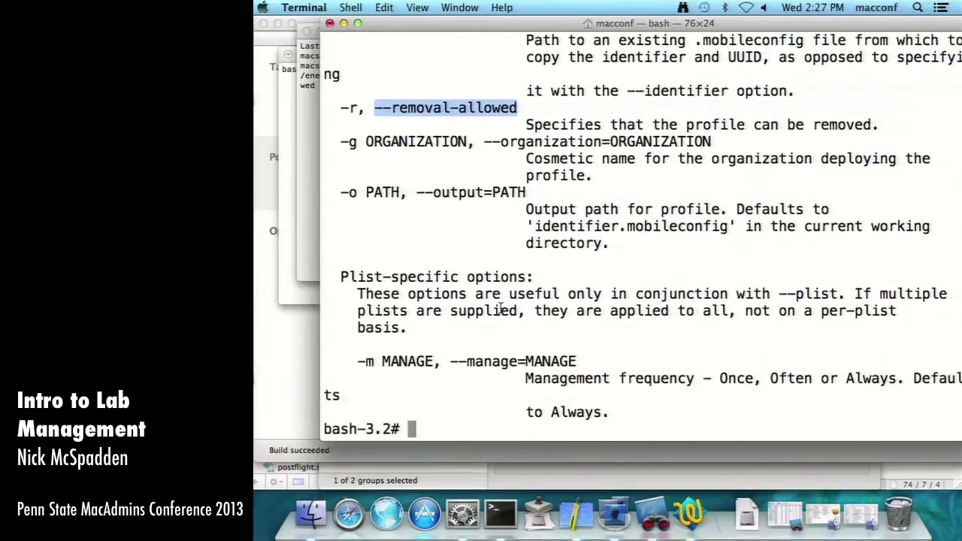
scroll(492, 305, up, 16)
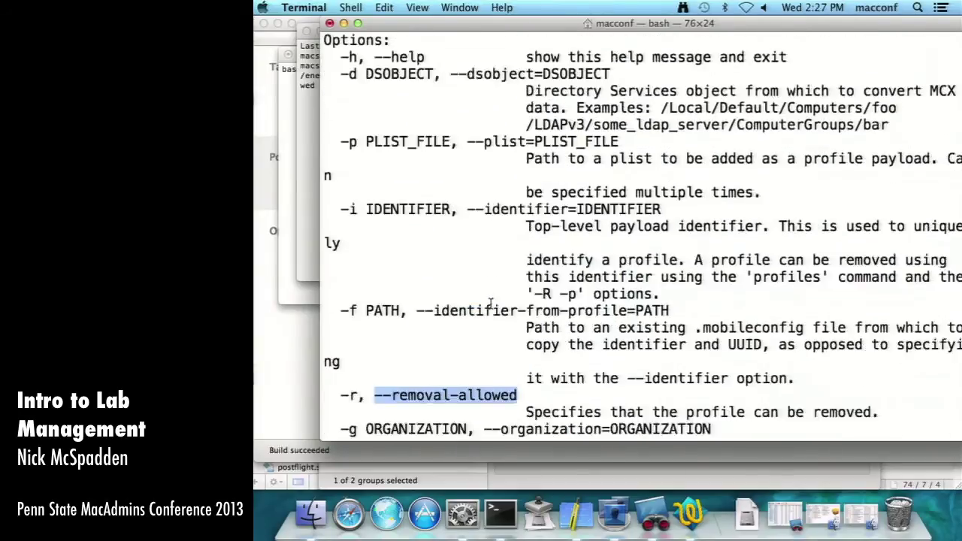
scroll(369, 348, down, 16)
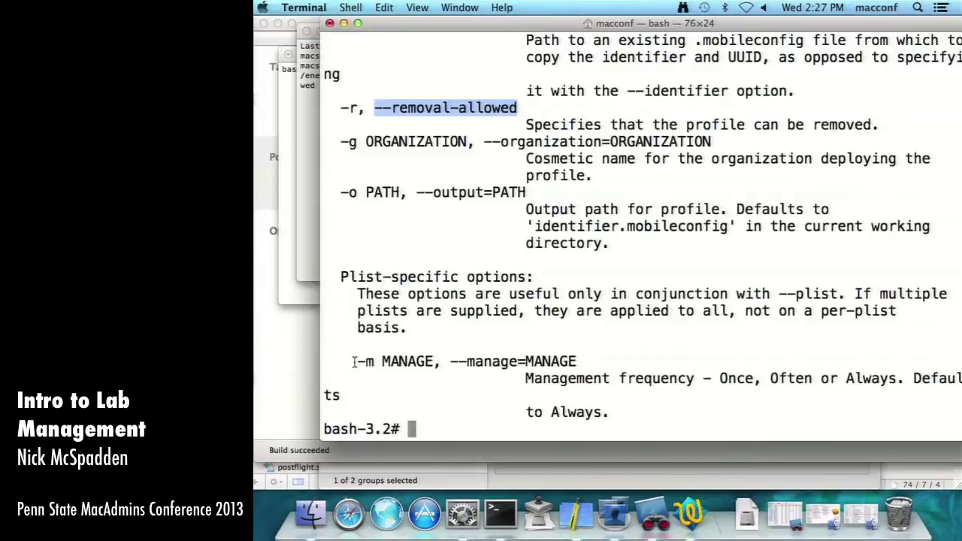
- Run the mcxToProfile.py command, which fails with 'no such option: --removal_allowed'
key(Up)
key(Down)
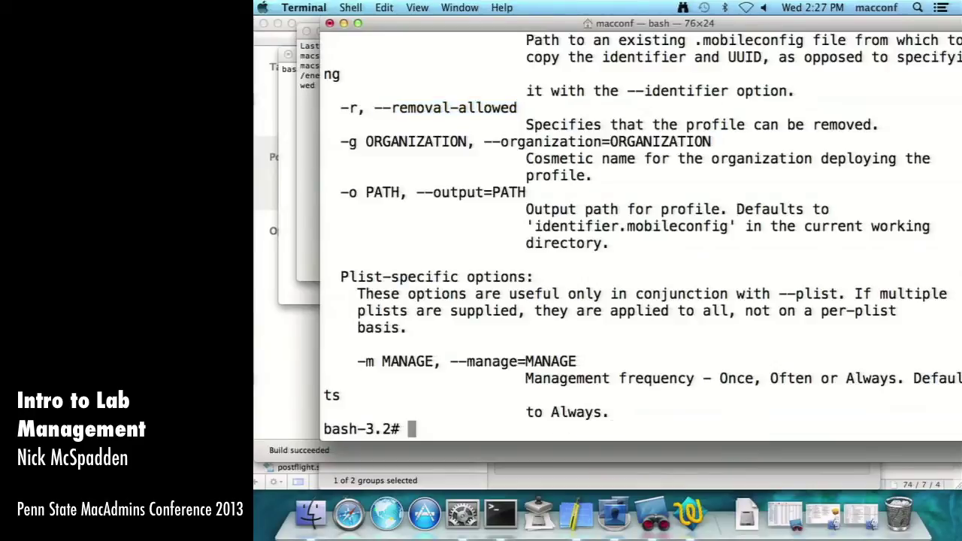
click(305, 121)
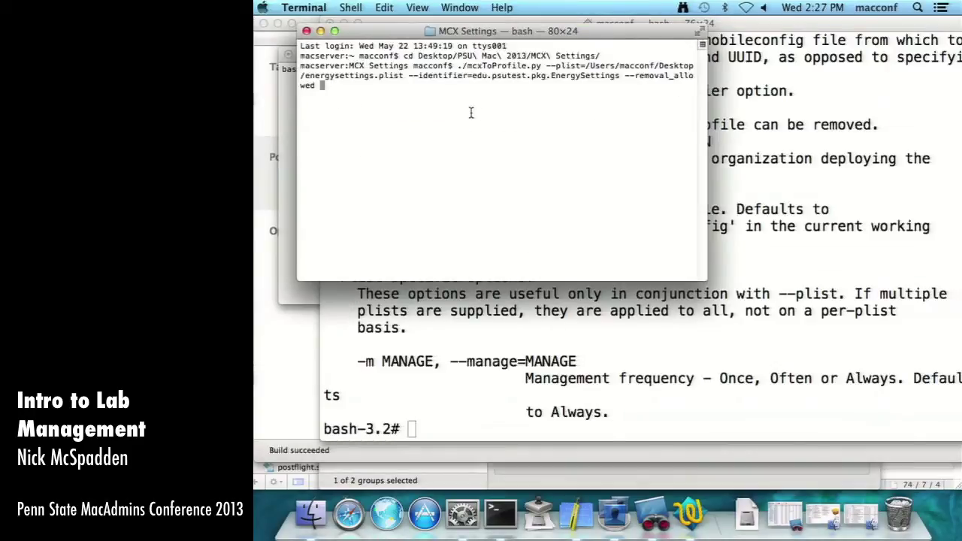
key(Return)
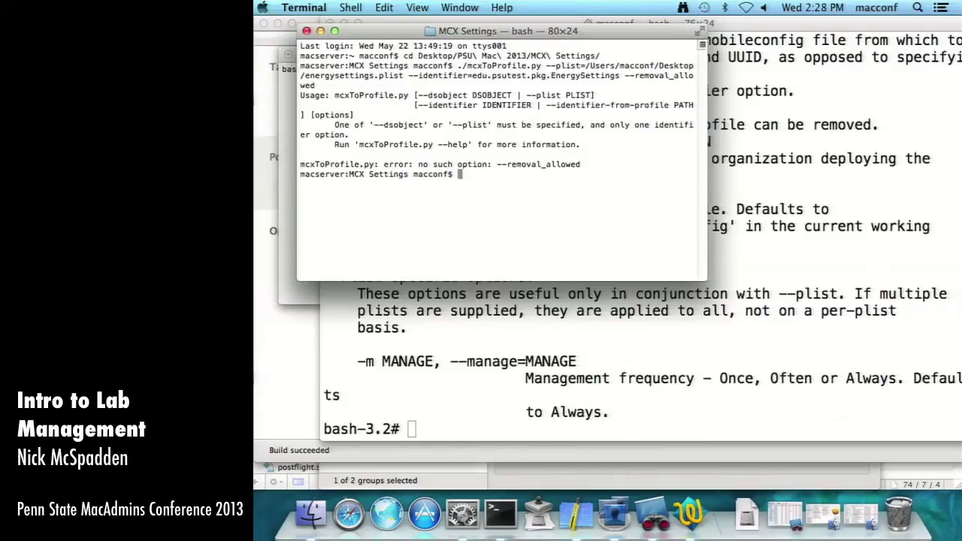
- Close the extra MCX Settings Terminal window
click(525, 327)
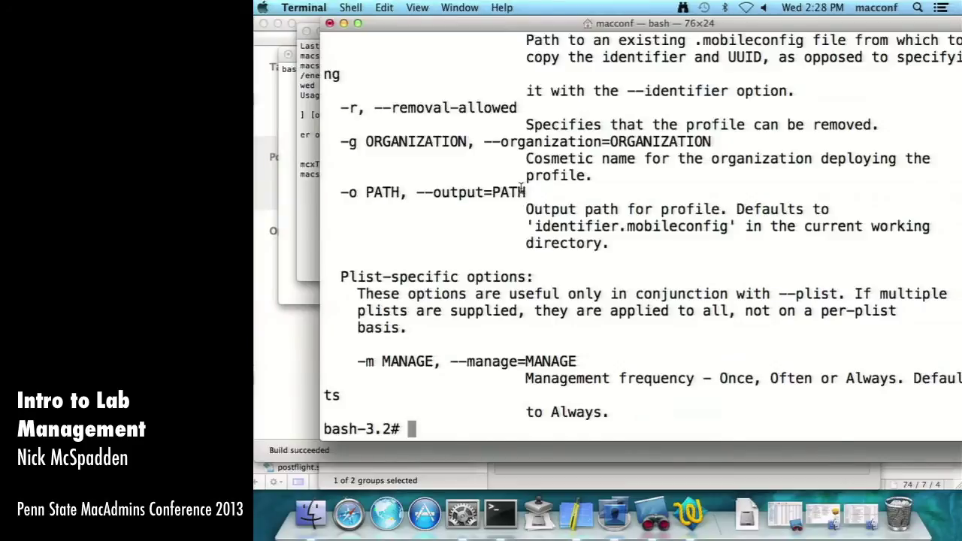
scroll(521, 188, up, 8)
key(super+grave)
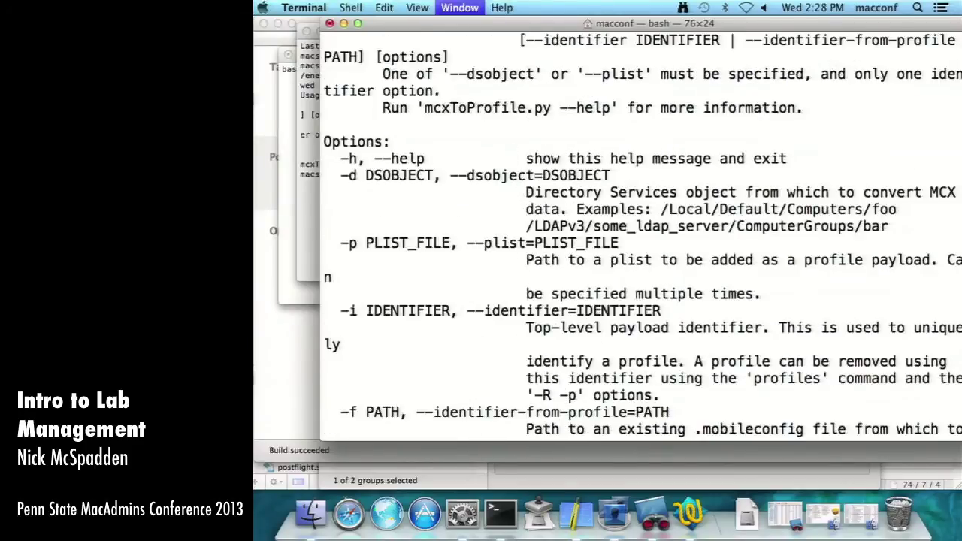
key(Up)
key(Left)
key(Left)
key(Left)
key(Left)
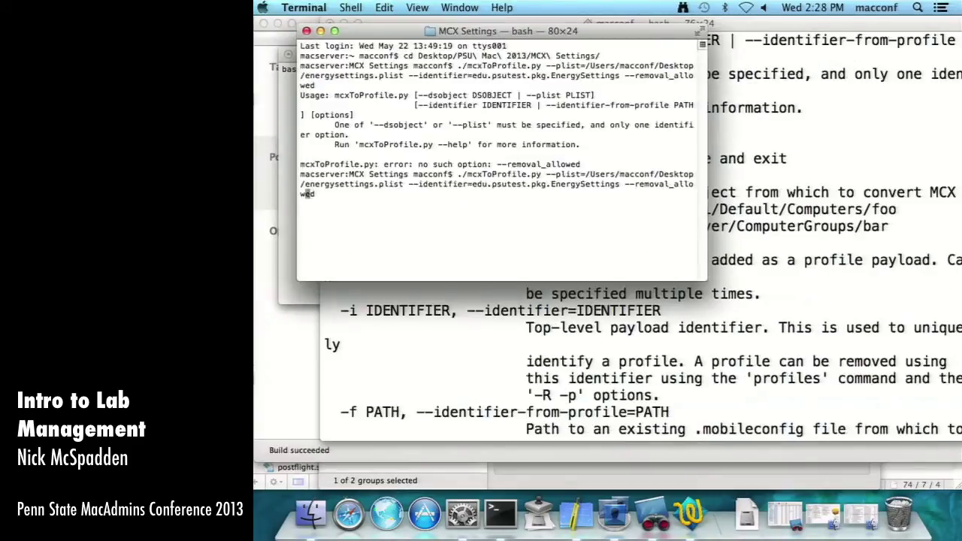
key(Left)
key(Left)
key(Left)
key(Right)
key(Right)
key(Right)
key(super+grave)
key(super+grave)
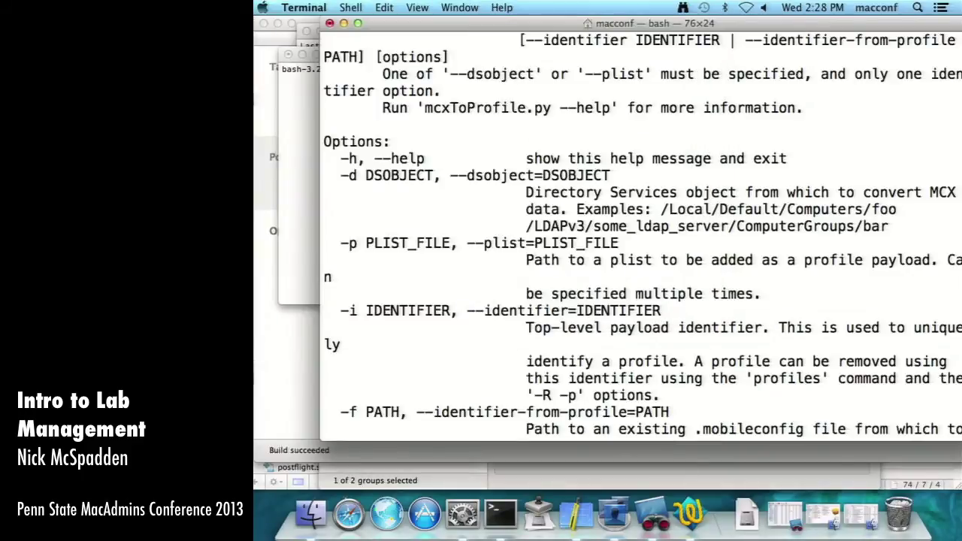
key(super+grave)
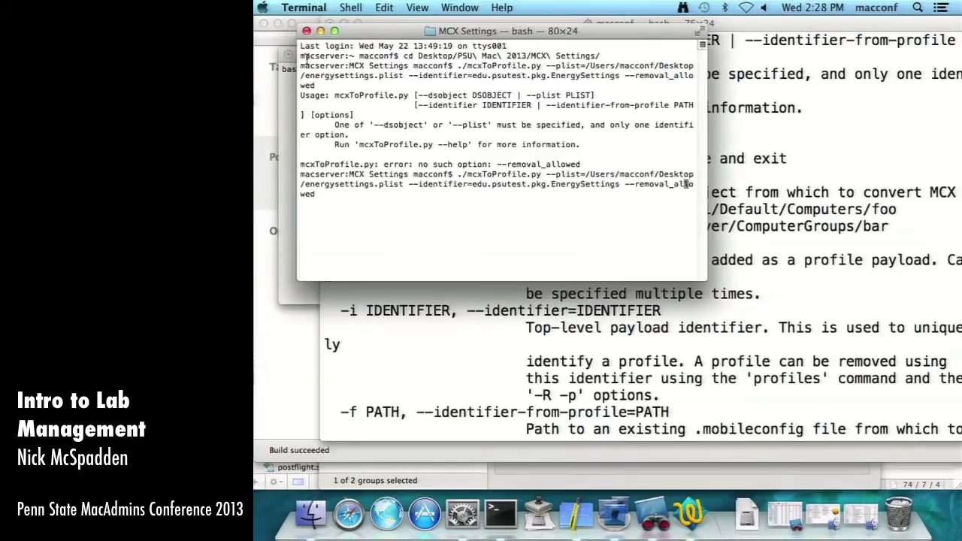
click(289, 55)
click(608, 134)
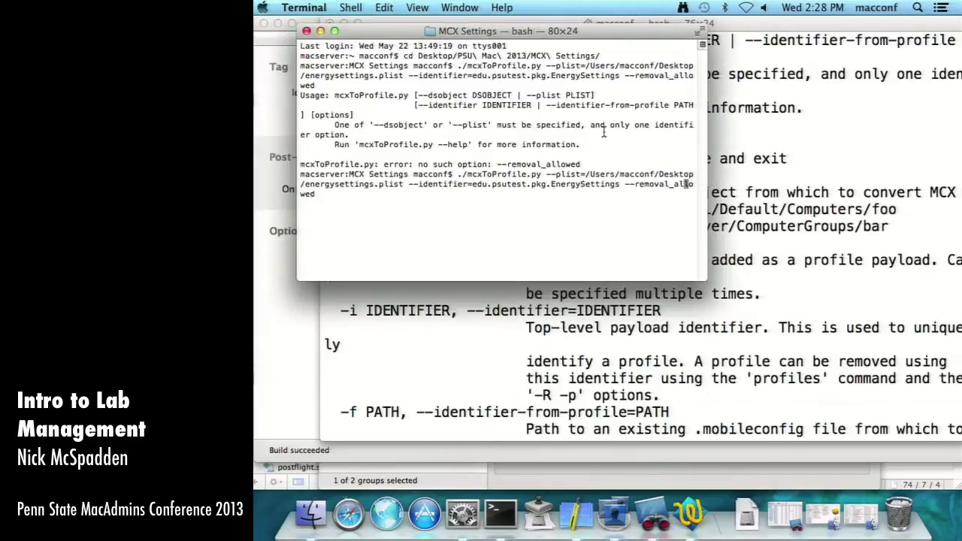
- Enlarge the terminal text, clear the screen, and rerun the previous mcxToProfile command
key(Left)
key(Left)
key(Left)
key(Left)
key(Left)
key(Left)
key(Left)
key(Left)
key(Left)
key(Left)
key(Left)
key(Left)
key(Left)
key(Left)
key(Left)
key(Left)
key(Left)
key(Left)
key(Left)
key(Left)
key(Left)
key(Left)
key(Left)
key(Left)
key(Left)
key(Left)
key(Left)
key(Left)
key(Left)
key(Left)
key(Left)
key(Left)
key(Left)
key(Left)
key(Left)
key(Left)
key(Left)
key(Left)
key(Left)
key(Left)
key(Left)
key(Left)
key(Left)
key(Right)
key(Right)
key(Right)
key(Right)
key(Right)
key(Right)
key(Right)
key(Right)
key(Right)
key(Right)
key(Right)
key(Right)
key(Right)
key(Right)
key(super+plus)
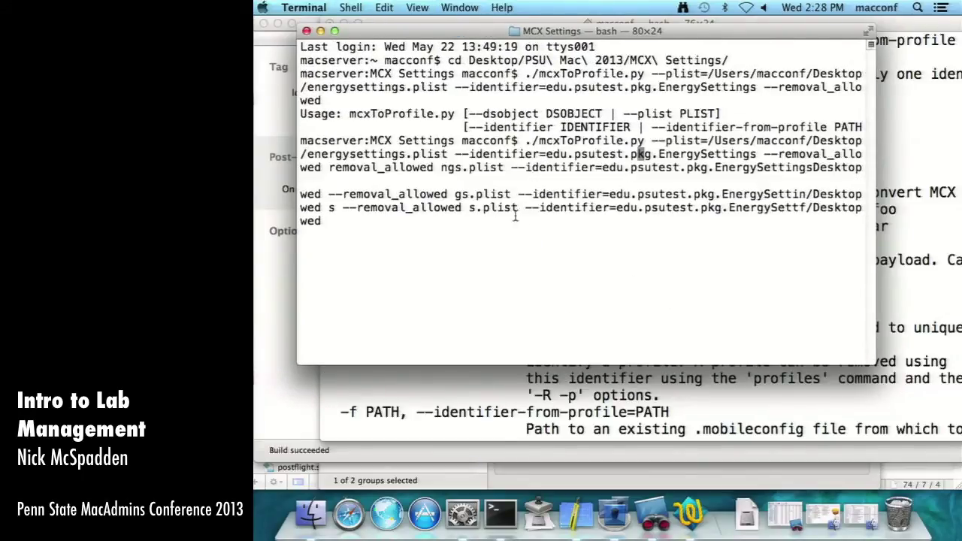
key(ctrl+u)
text(clear)
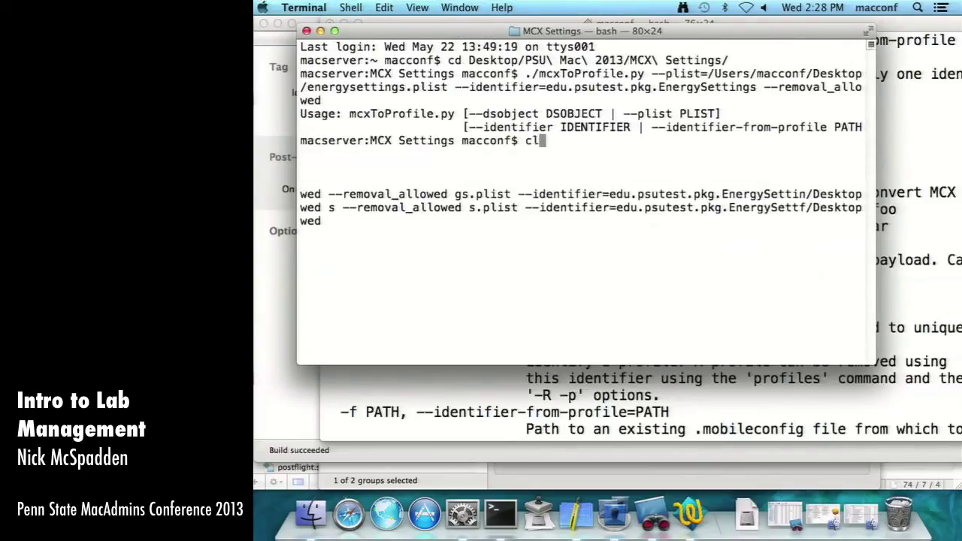
key(Return)
key(Up)
key(Up)
key(Return)
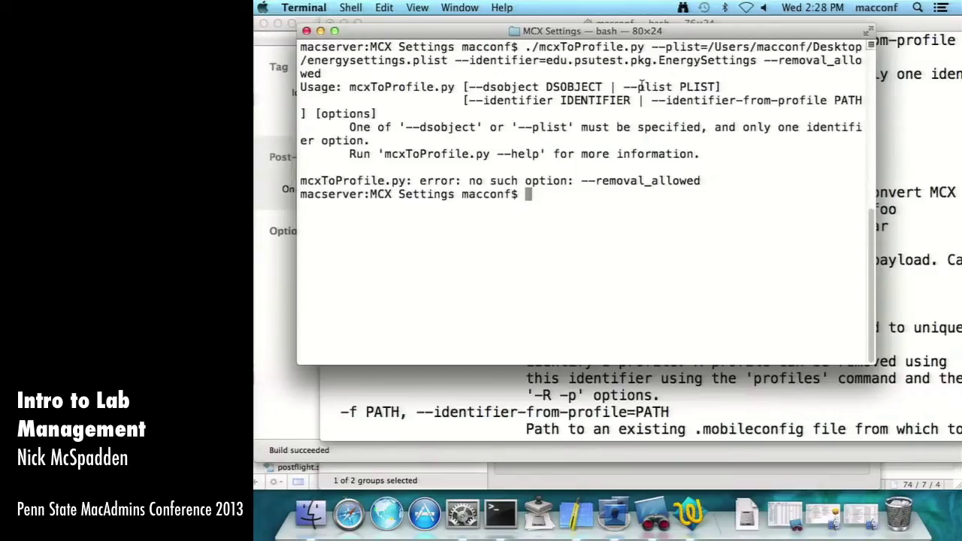
- Rerun the command with a space instead of '=' after --plist
key(Up)
key(Left)
key(Left)
key(Left)
key(Left)
key(Left)
key(Left)
key(Left)
key(Left)
key(Left)
key(Left)
key(Left)
key(Left)
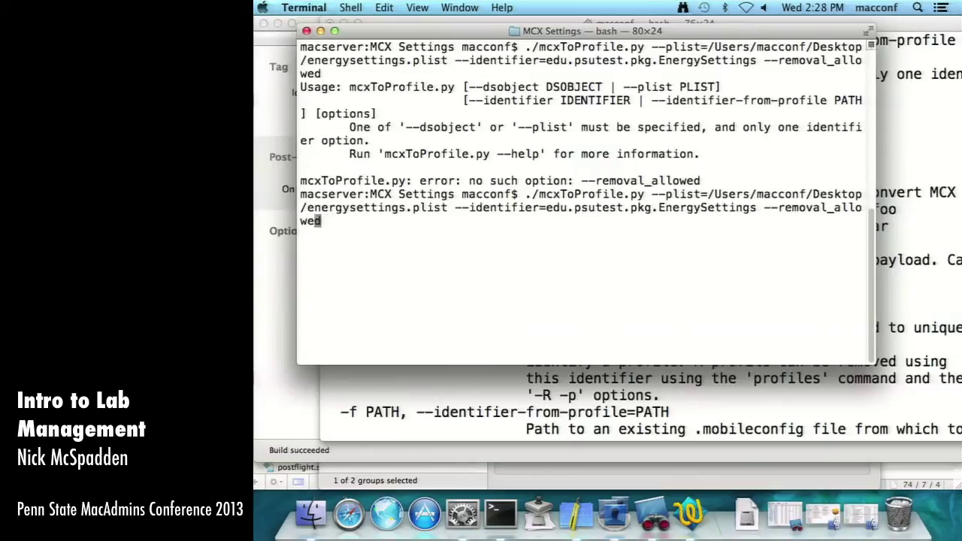
key(alt+Left)
key(alt+Left)
key(alt+Left)
key(alt+Left)
key(alt+Left)
key(alt+Left)
key(alt+Left)
key(alt+Left)
key(alt+Left)
key(alt+Left)
key(alt+Left)
key(alt+Left)
key(Right)
key(Right)
key(Right)
key(Right)
key(Right)
key(Right)
key(BackSpace)
key(Return)
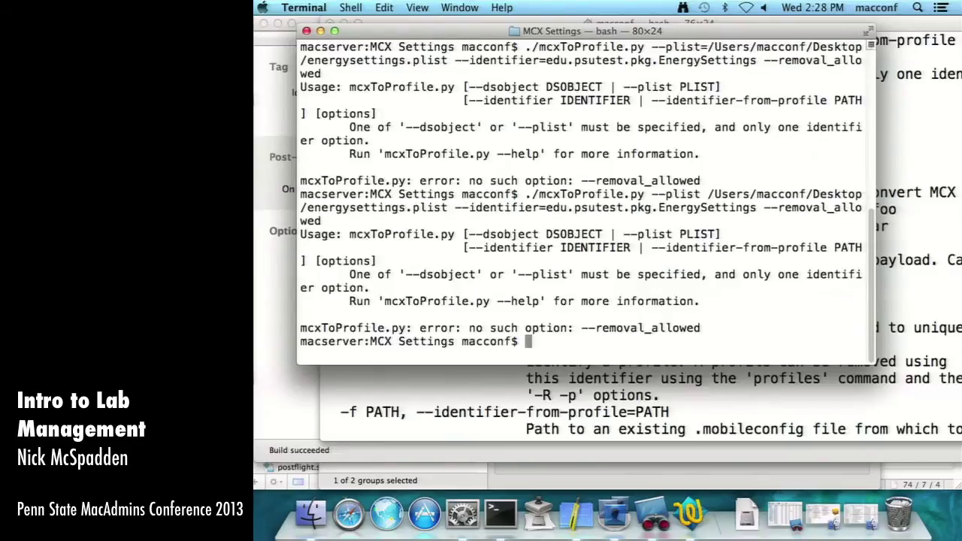
- Restore --plist=, drop --removal_allowed, and rerun, getting 'Error decoding plist data'
key(Up)
key(alt+Left)
key(alt+Left)
key(alt+Left)
key(alt+Left)
key(alt+Left)
key(alt+Left)
key(alt+Left)
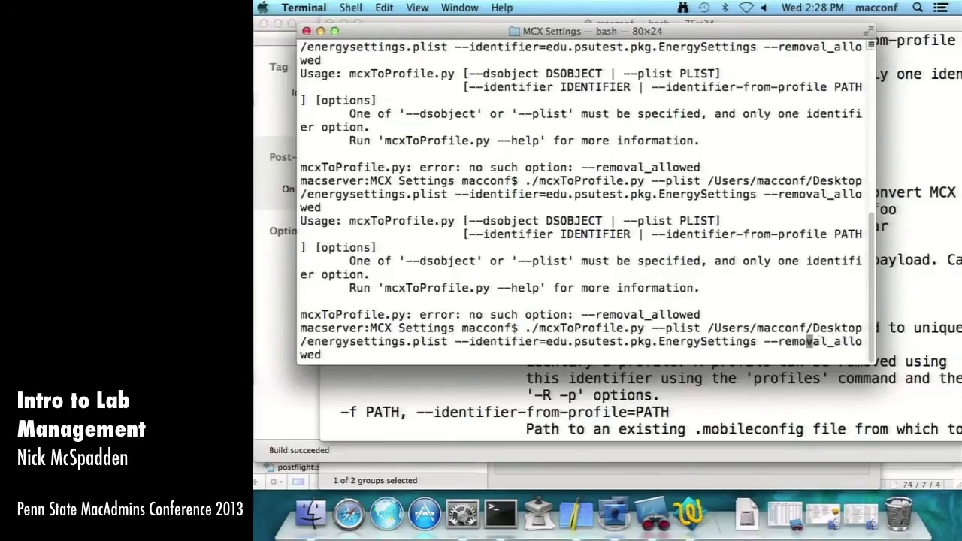
key(alt+Left)
key(alt+Left)
key(alt+Left)
key(alt+Left)
key(alt+Left)
key(alt+Right)
key(alt+Right)
key(Left)
key(Left)
key(Left)
key(Left)
key(Left)
key(Left)
key(BackSpace)
text(=)
key(Right)
key(Right)
key(Right)
key(Right)
key(Right)
key(Right)
key(Right)
key(Right)
key(Right)
key(Right)
key(Right)
key(Right)
key(Right)
key(Right)
key(Right)
key(Right)
key(Right)
key(Right)
key(Right)
key(Right)
key(Right)
key(Right)
key(Right)
key(Right)
key(Right)
key(Right)
key(Right)
key(Right)
key(Right)
key(Right)
key(Right)
key(Right)
key(Right)
key(Right)
key(Right)
key(Right)
key(Right)
key(Right)
key(ctrl+e)
key(BackSpace)
key(BackSpace)
key(BackSpace)
key(BackSpace)
key(BackSpace)
key(BackSpace)
key(BackSpace)
key(BackSpace)
key(BackSpace)
key(BackSpace)
key(BackSpace)
key(BackSpace)
key(BackSpace)
key(BackSpace)
key(BackSpace)
key(BackSpace)
key(BackSpace)
key(BackSpace)
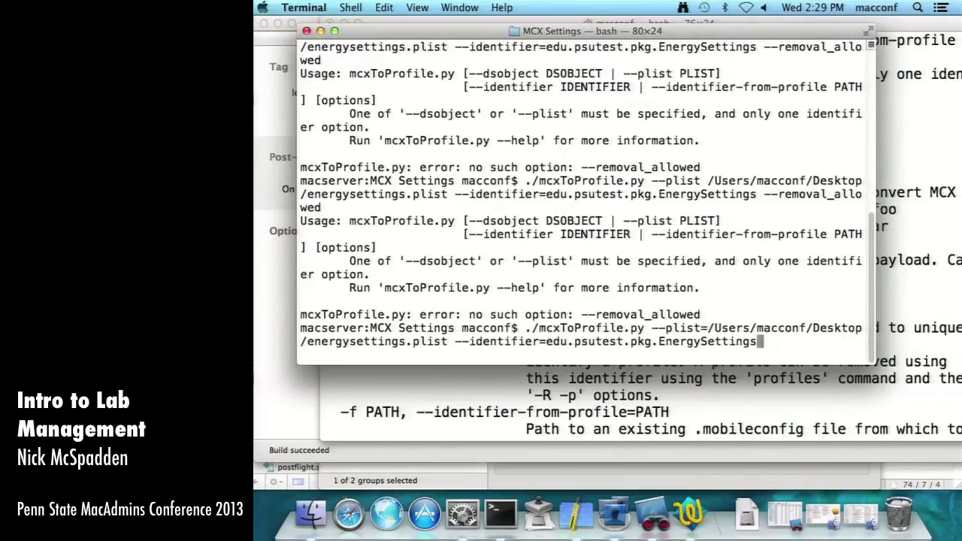
key(Return)
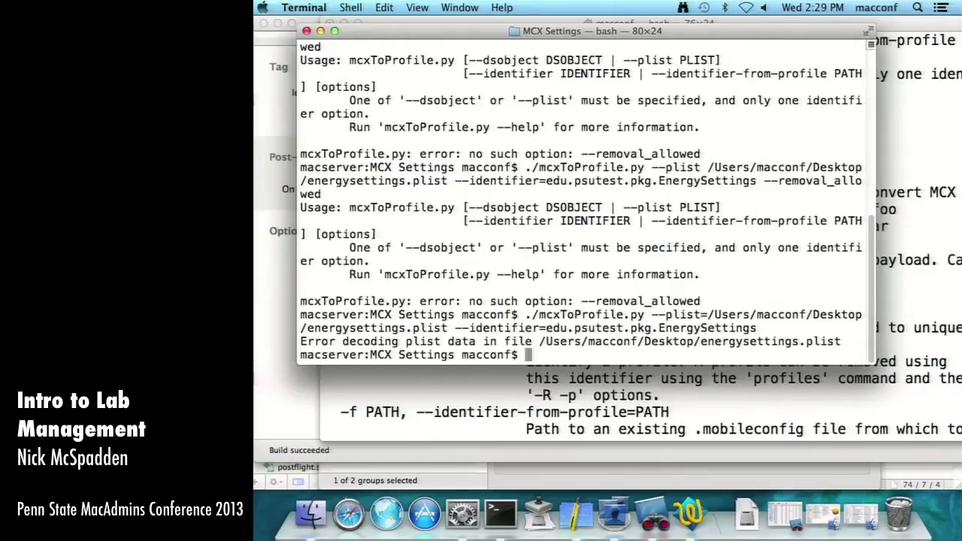
- Rerun the mcxToProfile command with 'sudo !!' and enter the administrator password
key(super+Tab)
key(super+Tab)
key(super+grave)
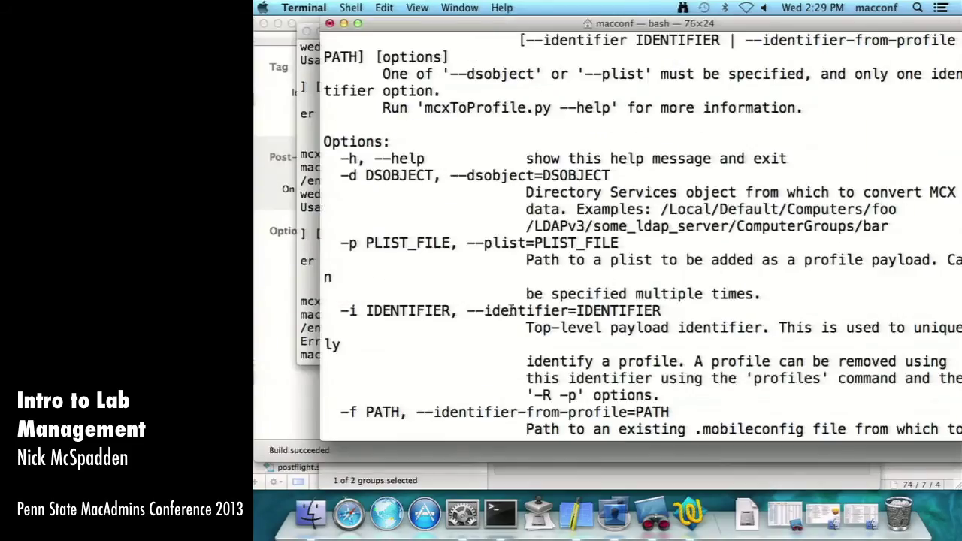
drag(458, 311, 663, 314)
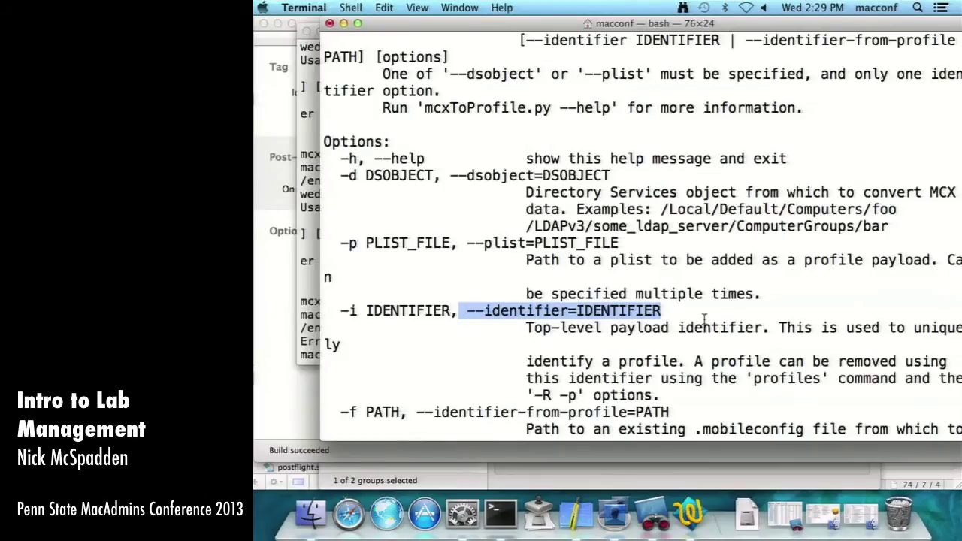
scroll(704, 318, down, 5)
key(super+grave)
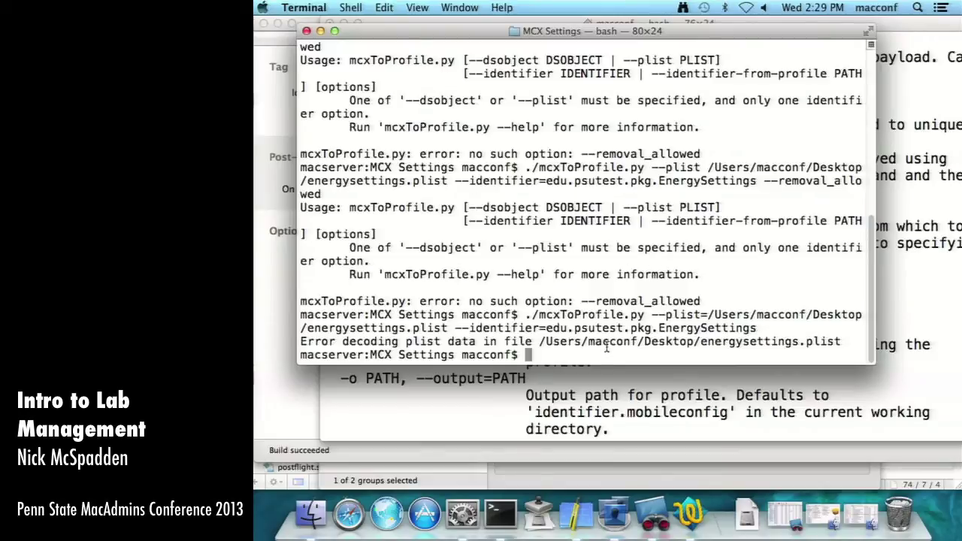
text(sudo !!)
key(Return)
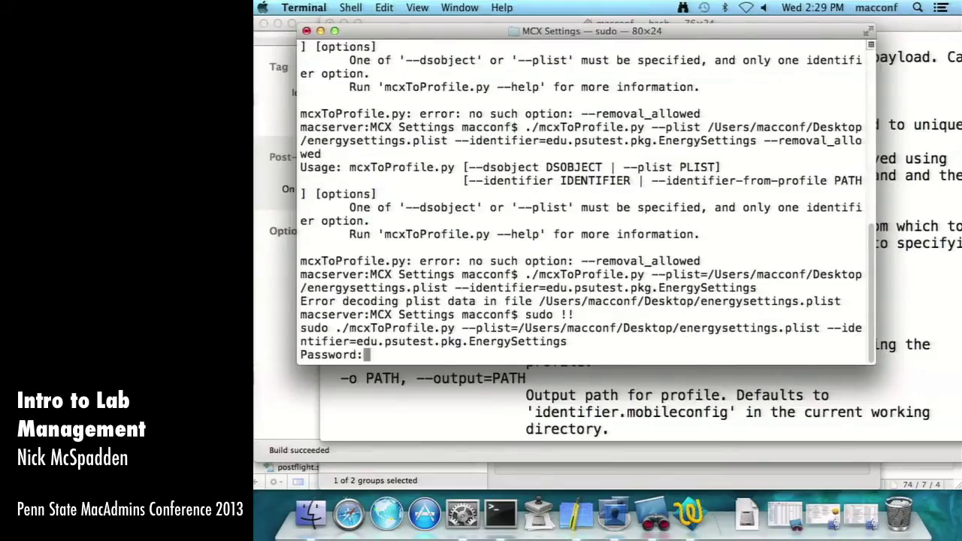
key(Return)
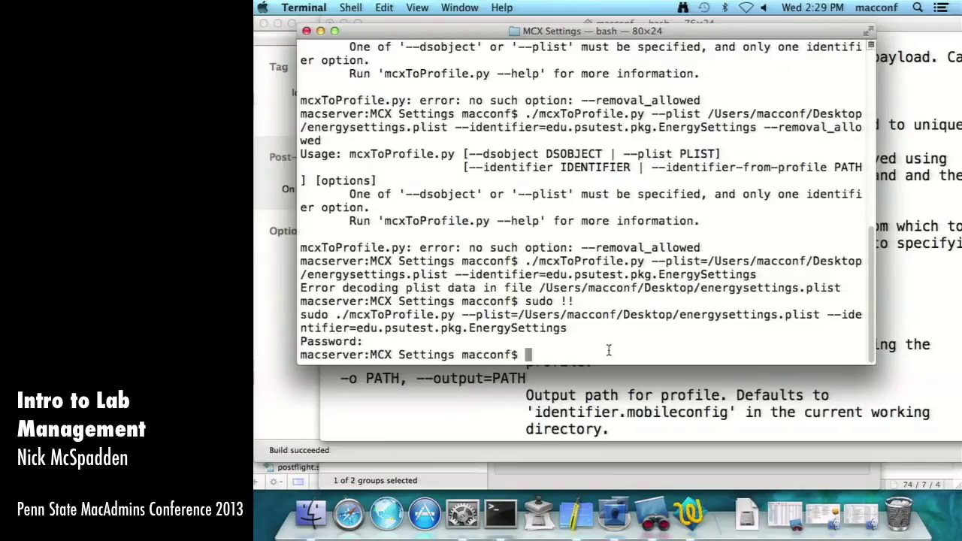
- Copy the mcxToProfile command and run it at the root shell prompt
key(super+grave)
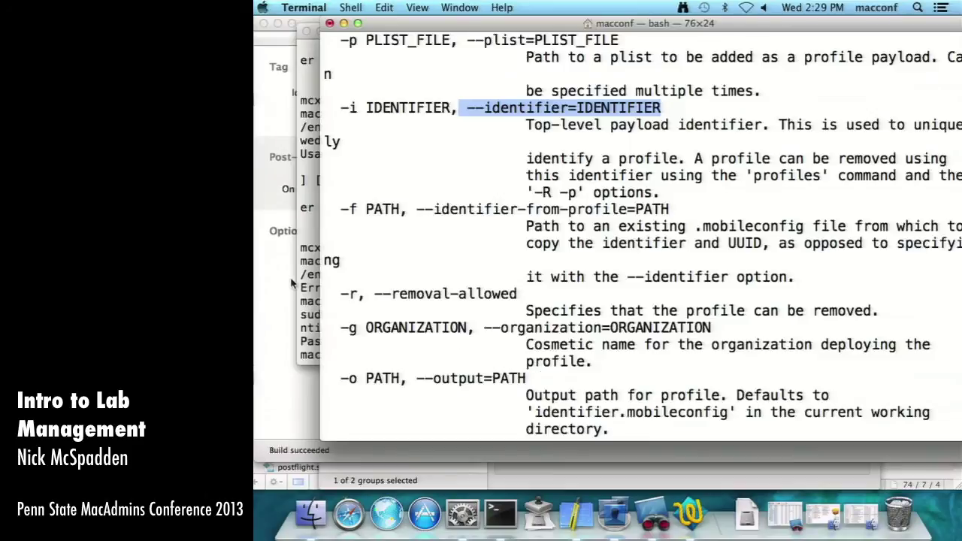
click(307, 282)
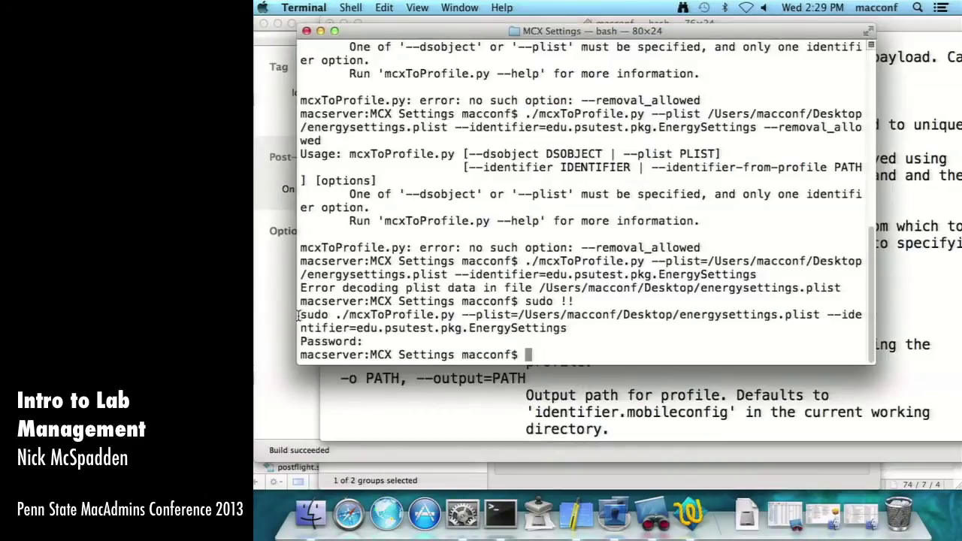
drag(336, 315, 601, 328)
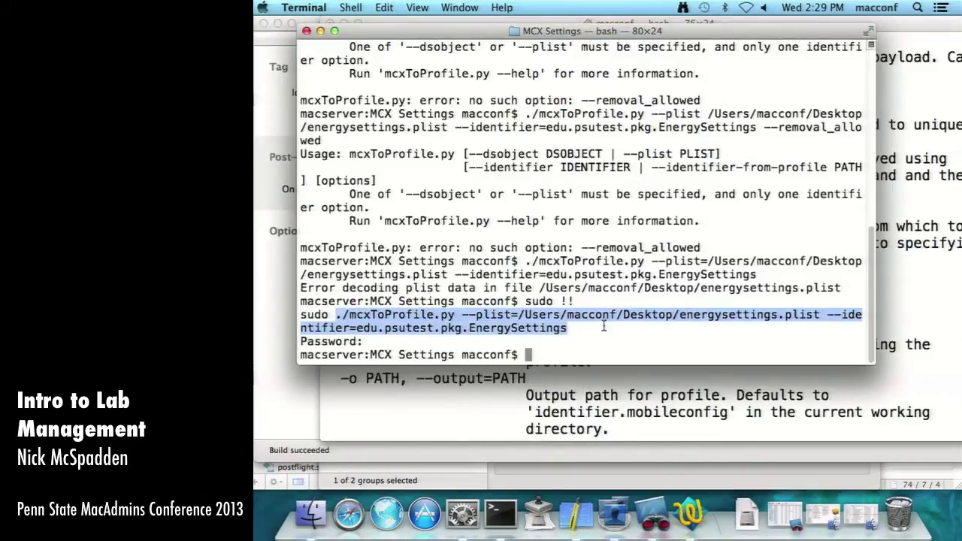
key(super+c)
click(621, 393)
scroll(631, 393, down, 5)
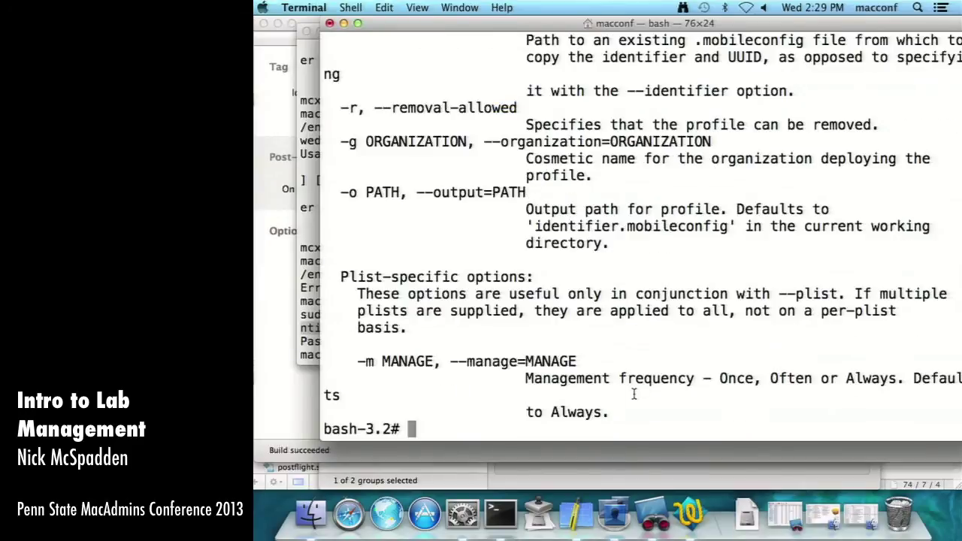
key(super+v)
key(Return)
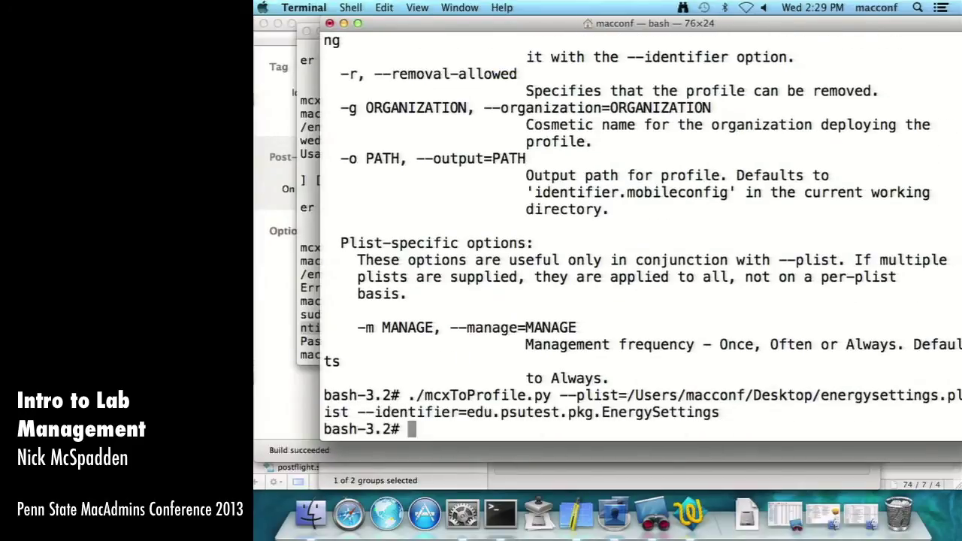
click(311, 514)
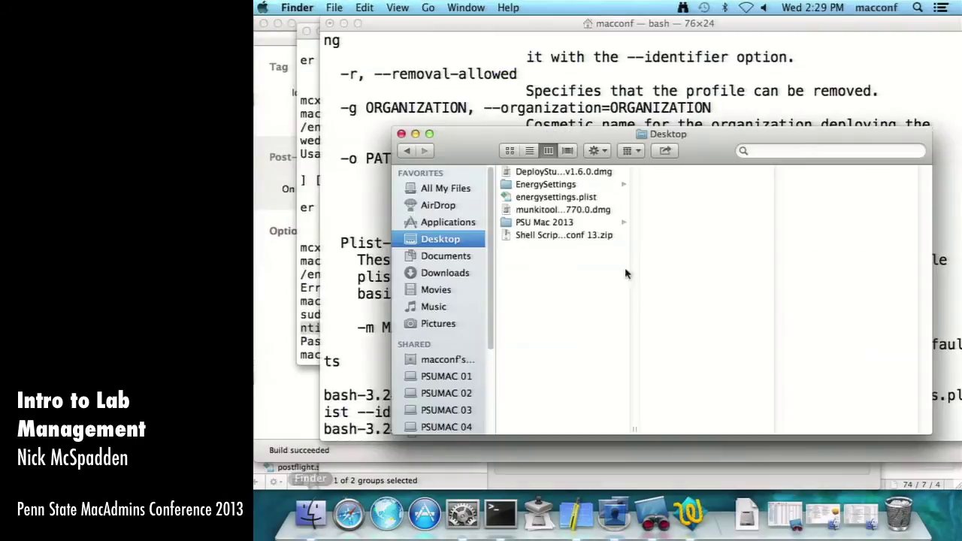
- Open PSU Mac 2013 > MCX Settings and select org.sacredsf.energysettings.mobileconfig
click(558, 224)
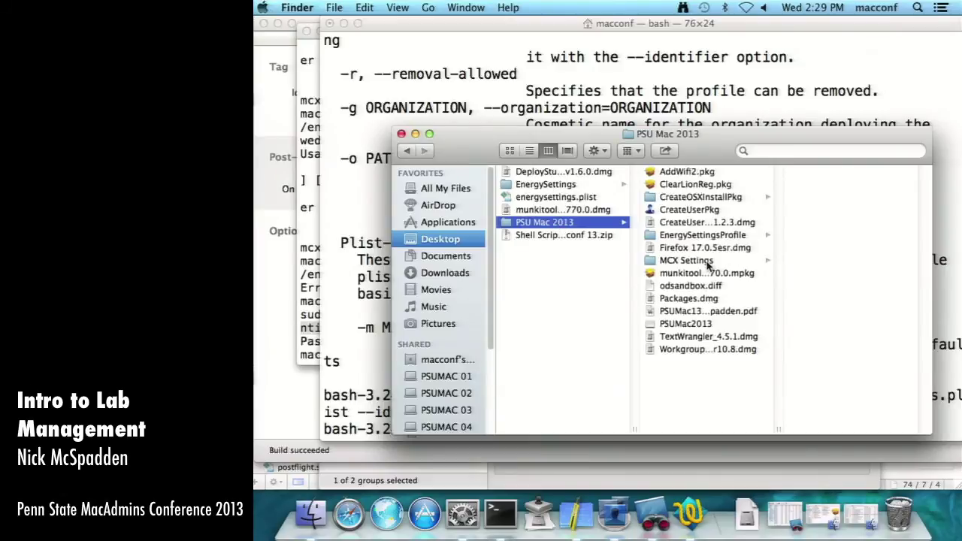
click(710, 261)
click(865, 276)
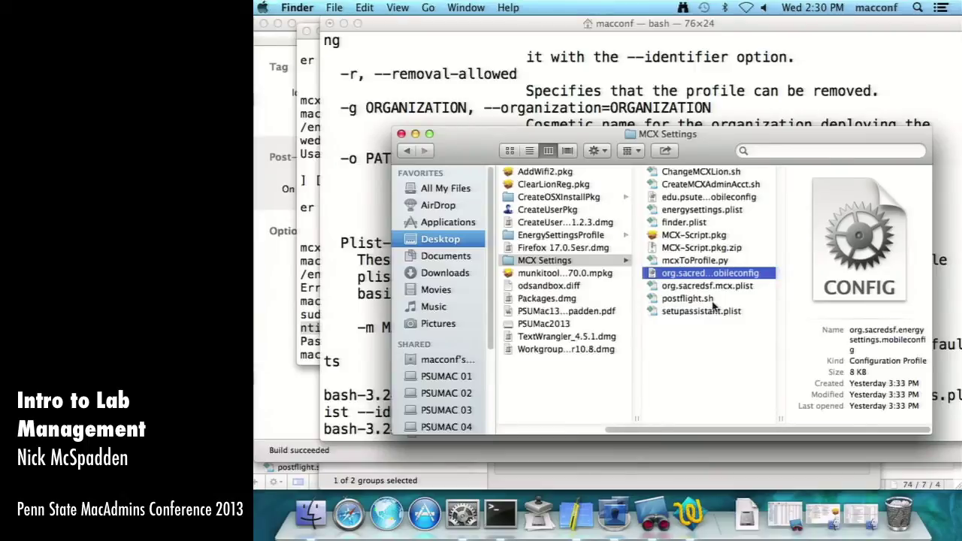
- Install the energysettings configuration profile, accepting it as unsigned and entering the admin password
double_click(733, 276)
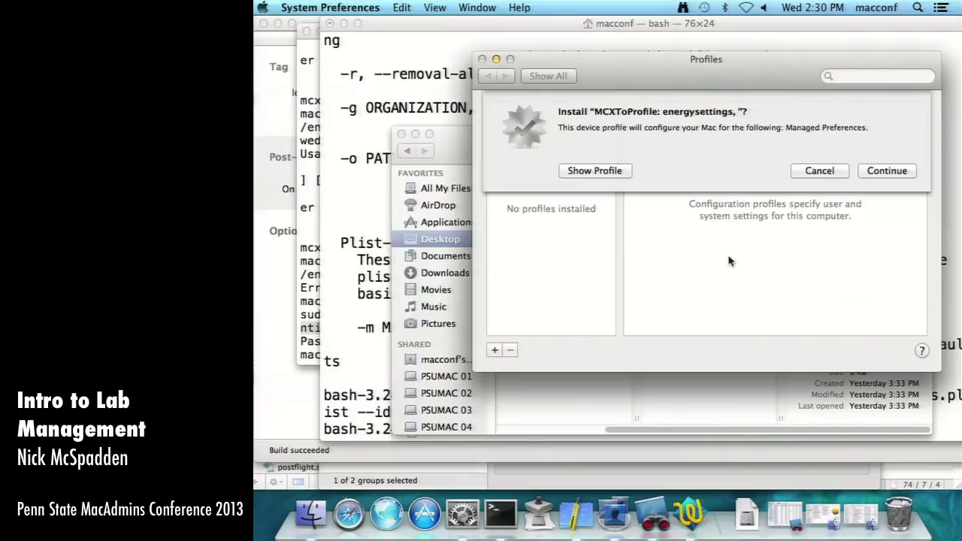
click(870, 172)
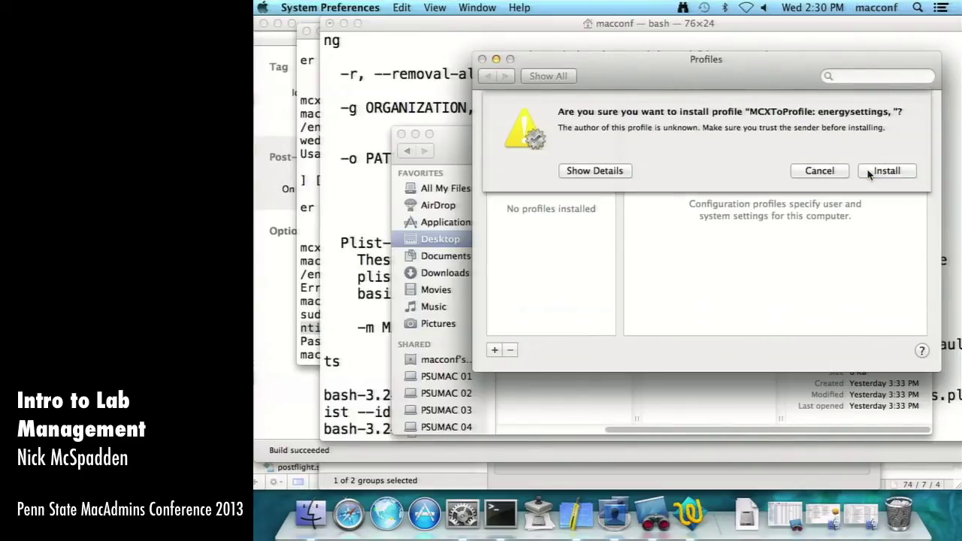
click(869, 173)
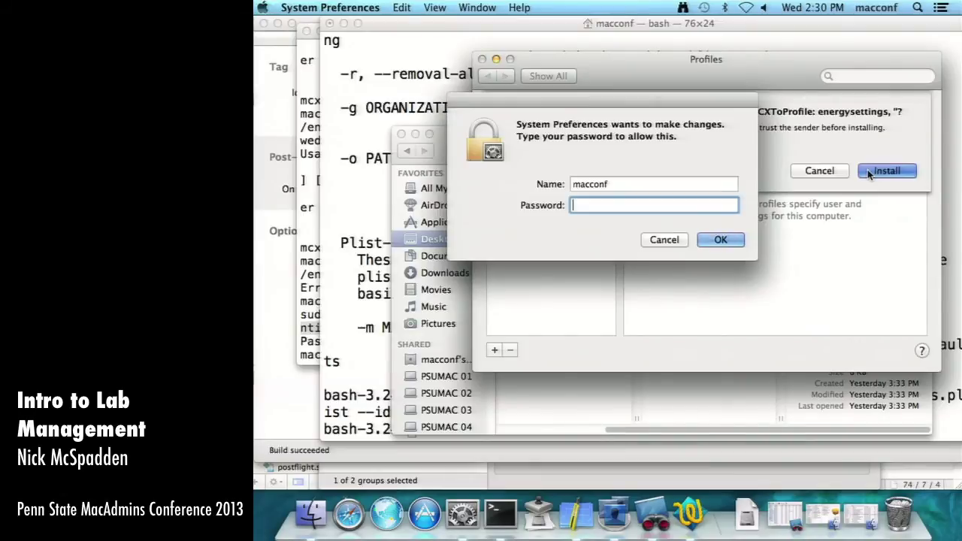
text(•••••••)
key(Return)
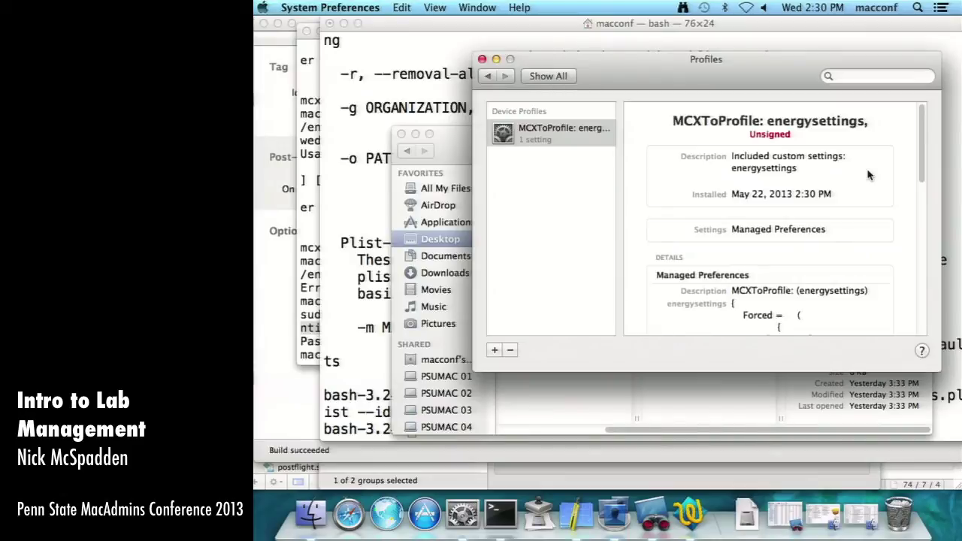
- Scroll through the MCXToProfile: energysettings profile's Managed Preferences details in Profiles
scroll(854, 188, down, 2)
scroll(855, 211, down, 10)
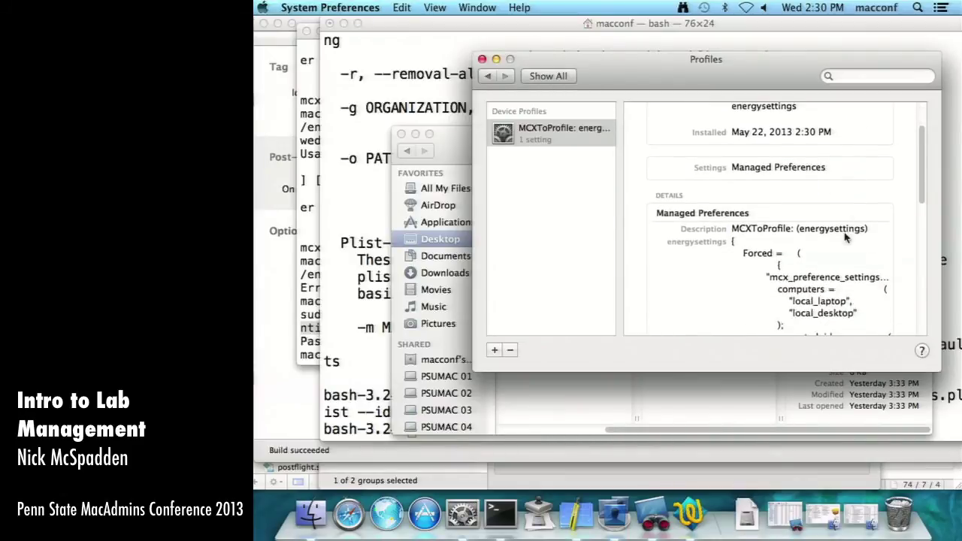
scroll(837, 276, down, 5)
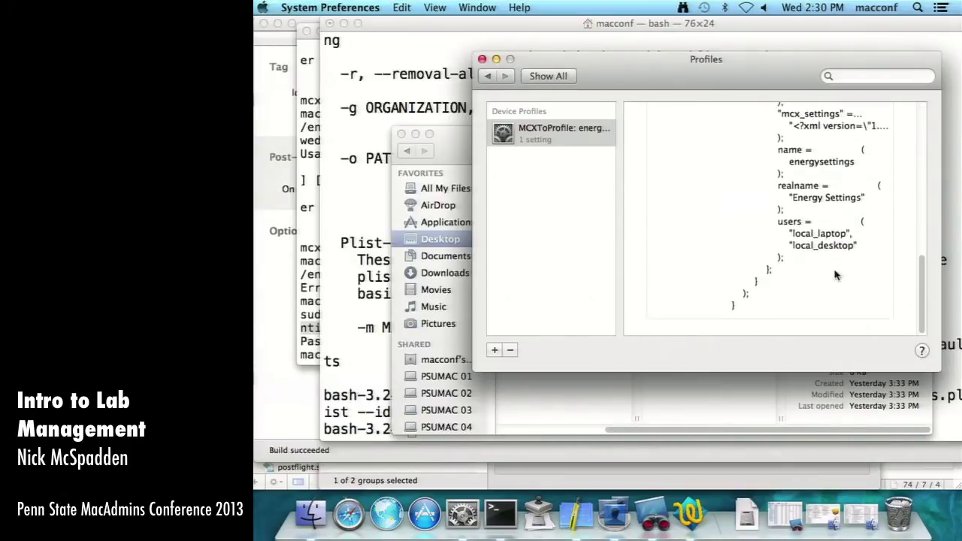
scroll(837, 276, up, 5)
scroll(838, 255, down, 3)
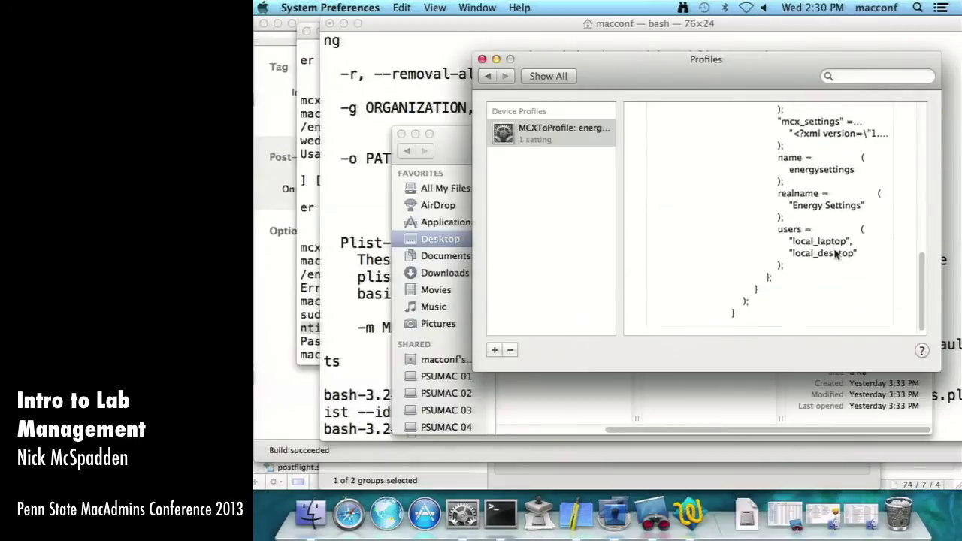
scroll(839, 259, up, 15)
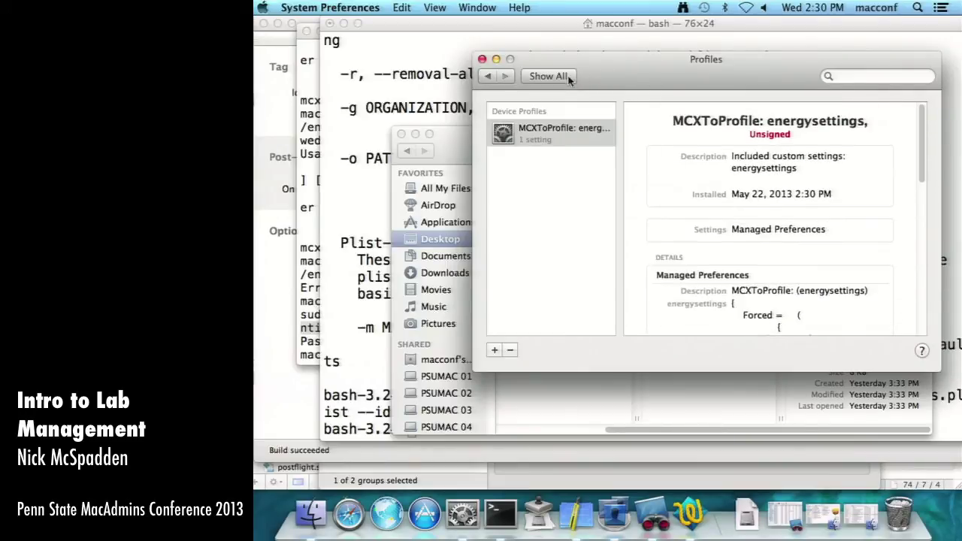
- Open the System Report from About This Mac and view its Software > Profiles section
click(542, 141)
click(268, 6)
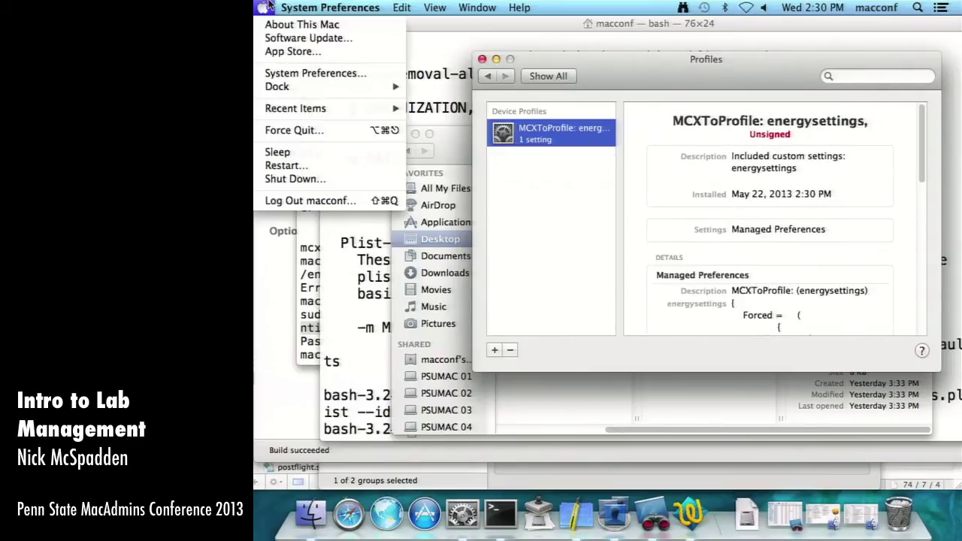
click(301, 24)
click(606, 287)
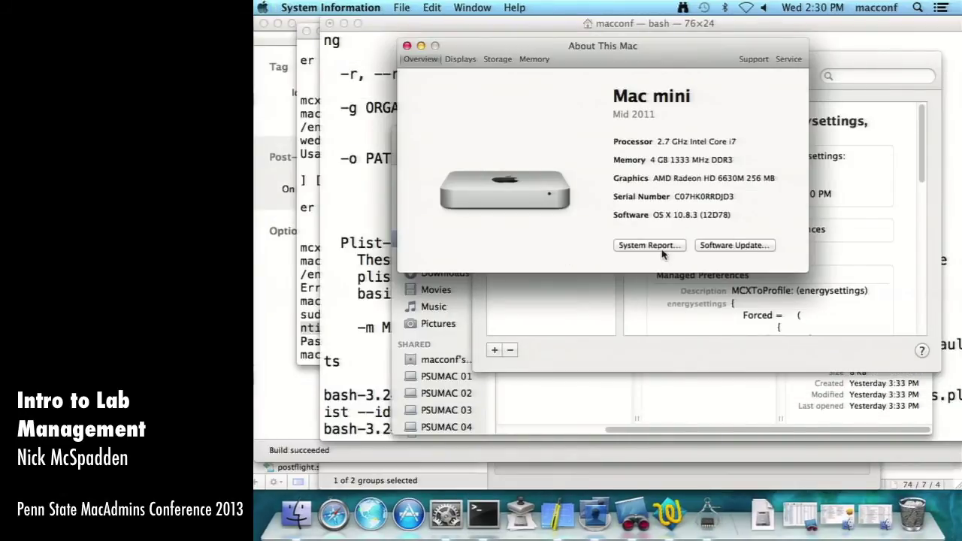
click(663, 254)
scroll(404, 285, down, 3)
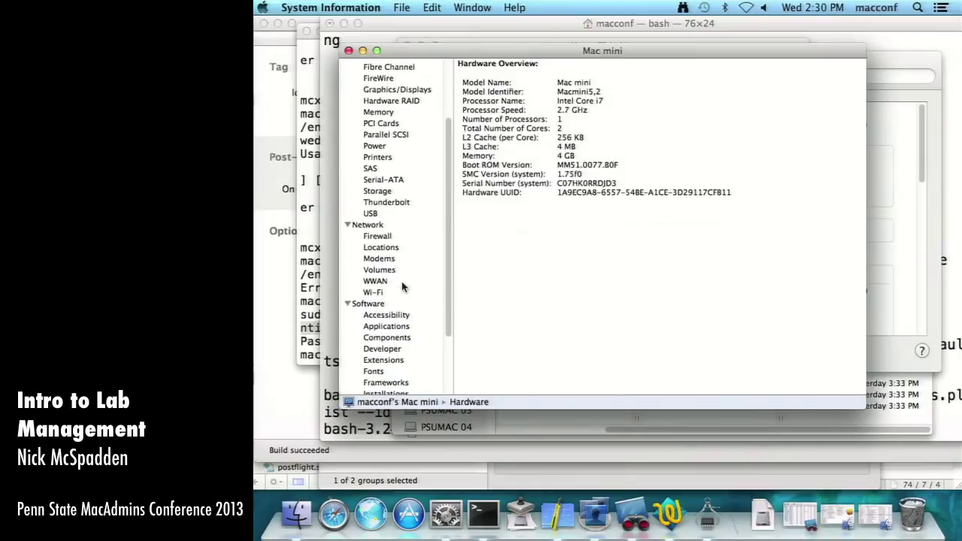
scroll(403, 286, down, 3)
click(383, 367)
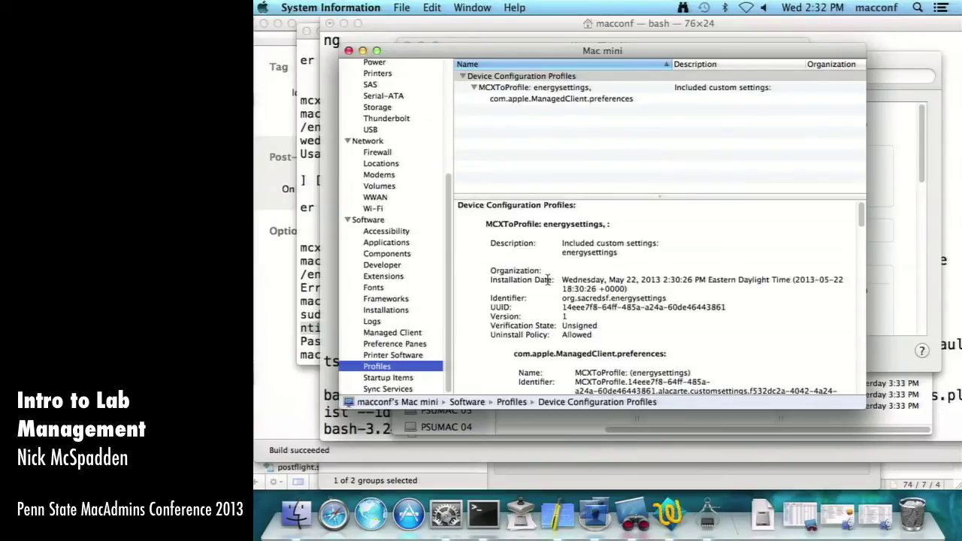
- Bring Finder forward and open the Sidebar tab of Finder Preferences
click(258, 507)
key(super+comma)
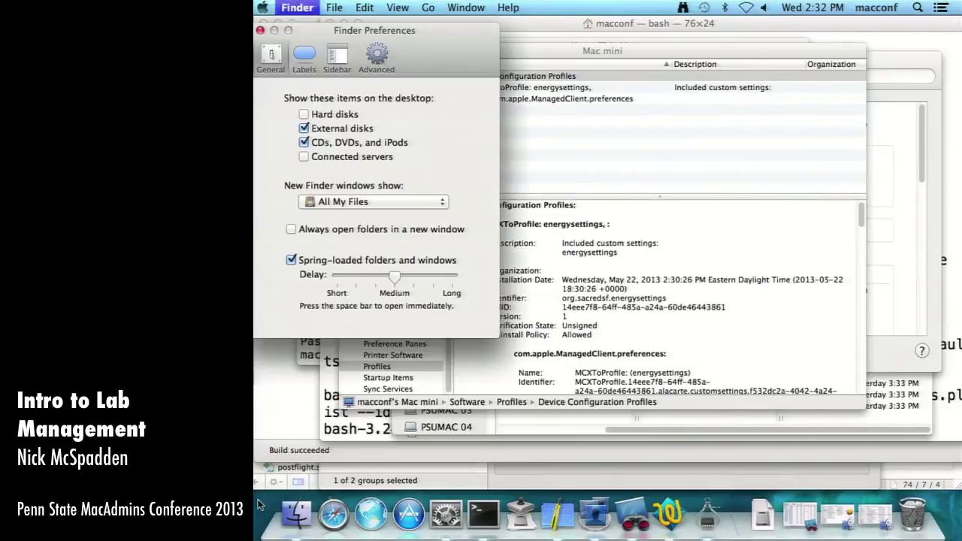
click(337, 56)
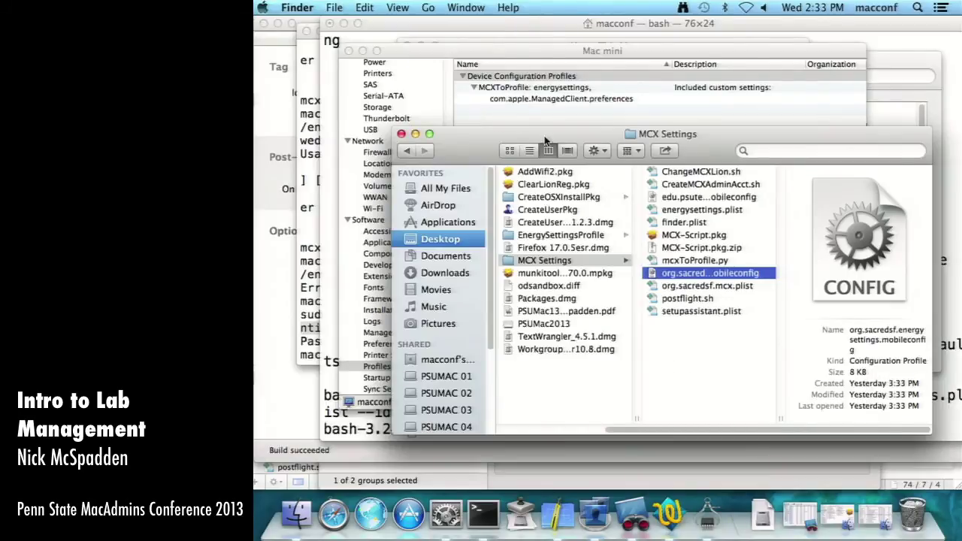
- Deselect the profile file in MCX Settings, then switch to Packages' payload contents
click(726, 349)
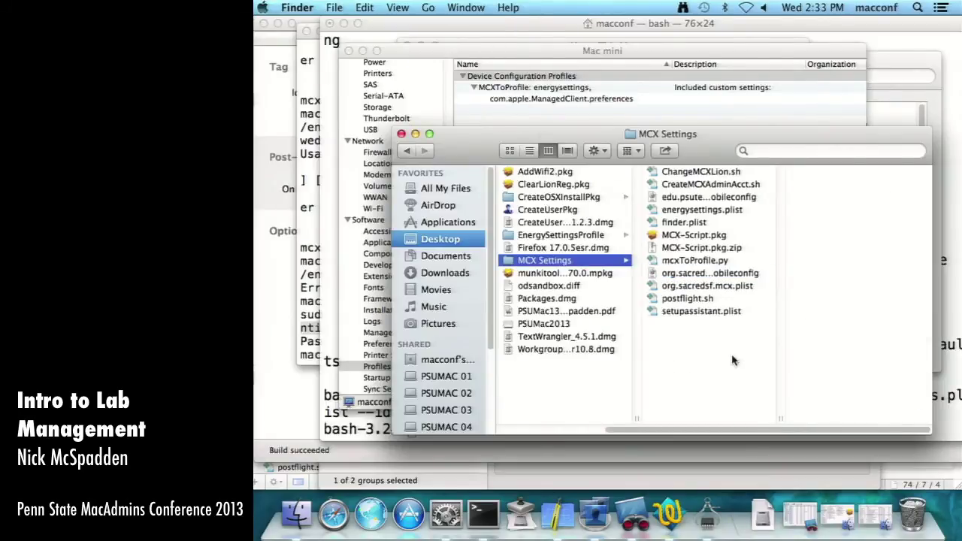
click(548, 513)
click(597, 39)
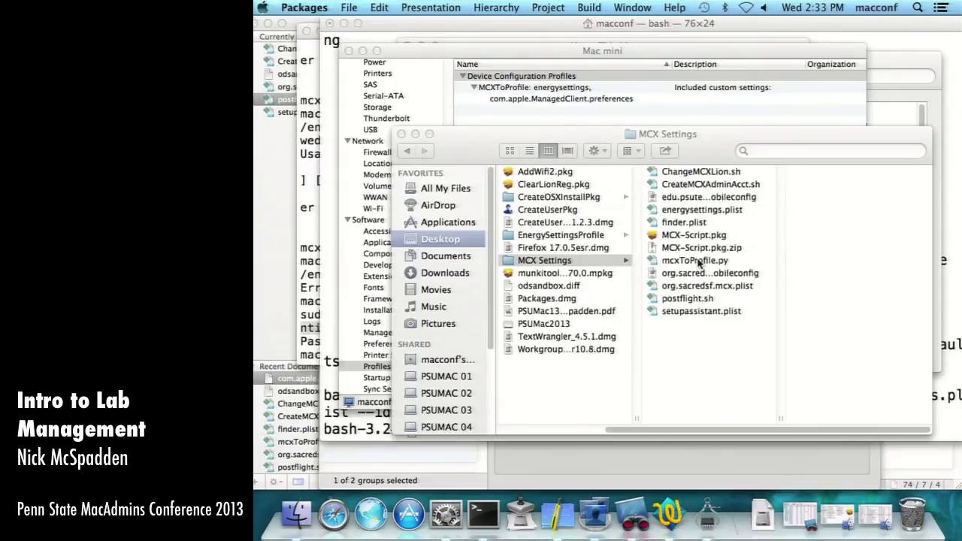
- Create a new Raw Package project named EnergySettingsProfile
click(348, 8)
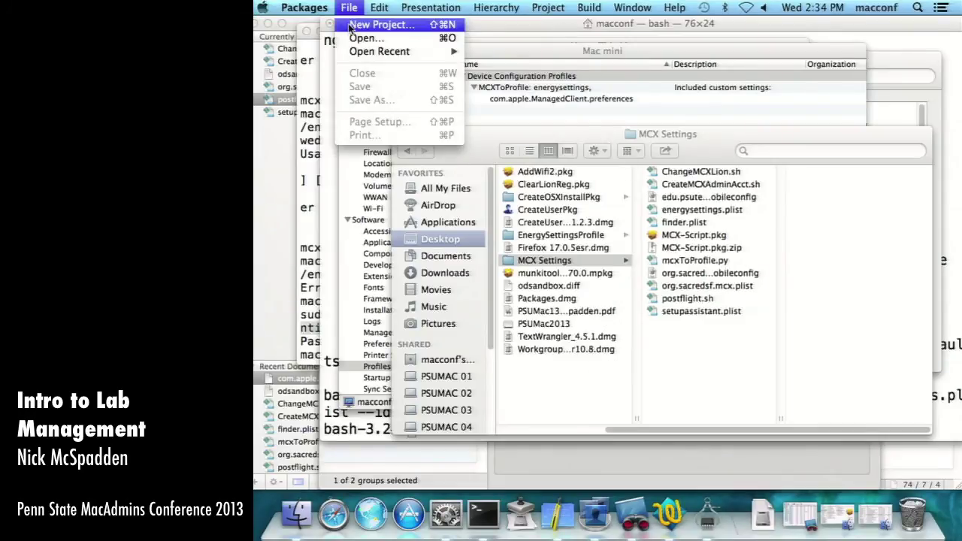
click(346, 23)
click(526, 154)
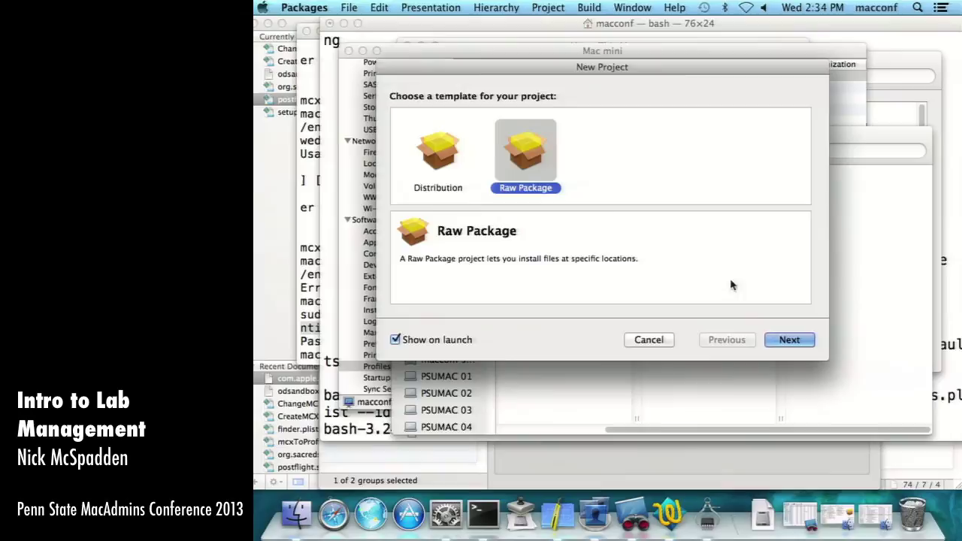
click(791, 340)
text(Energ)
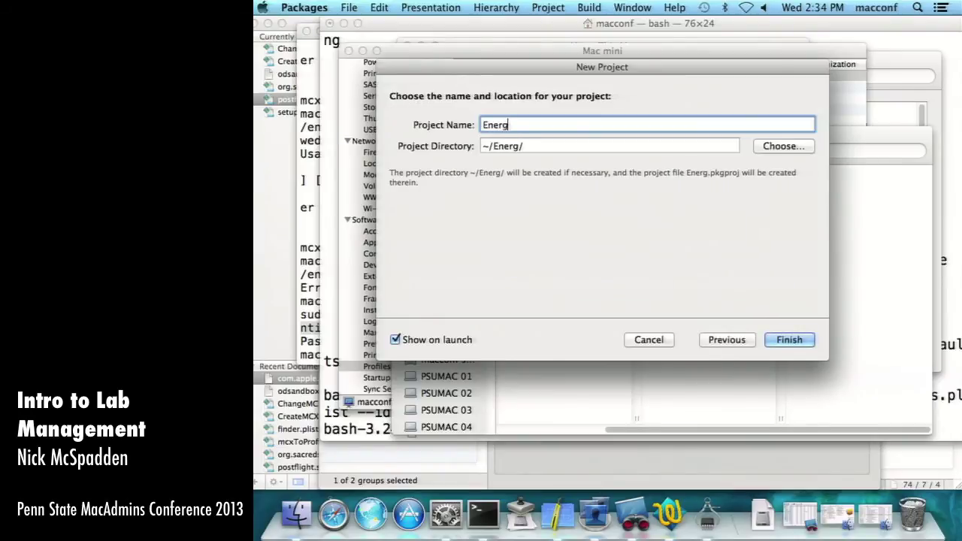
text(ySettingsPRofil)
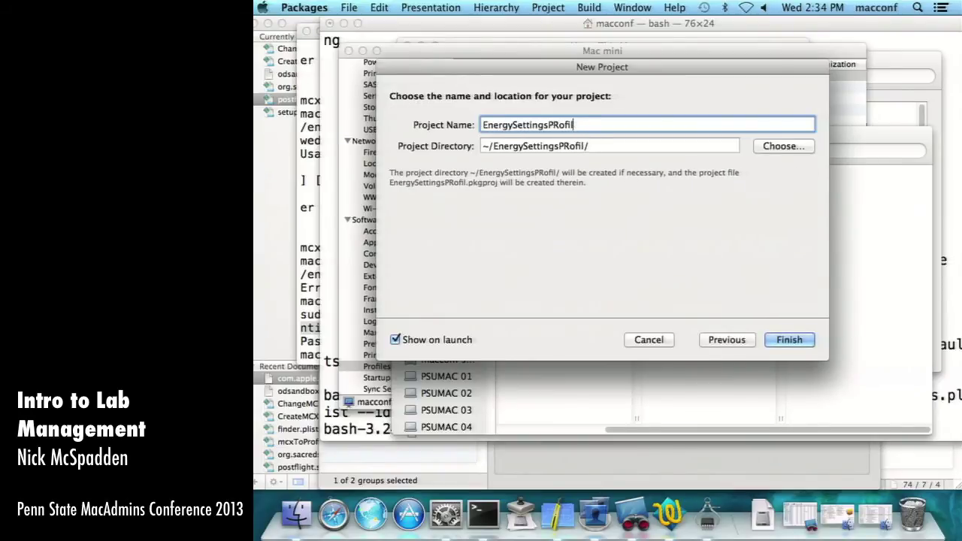
key(BackSpace)
key(BackSpace)
key(BackSpace)
key(BackSpace)
key(BackSpace)
text(rofile)
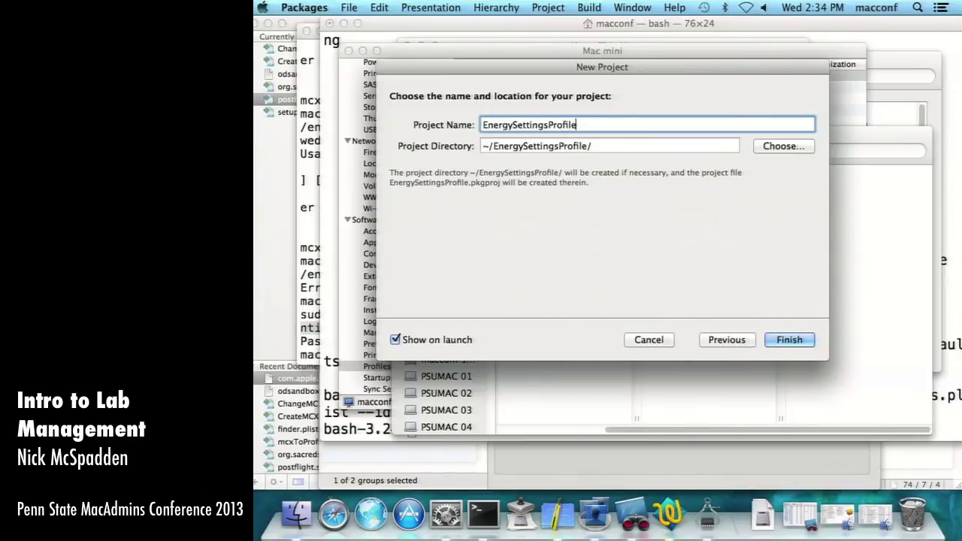
key(Return)
- Change the package identifier prefix to edu.pennstate and show the Payload
click(489, 39)
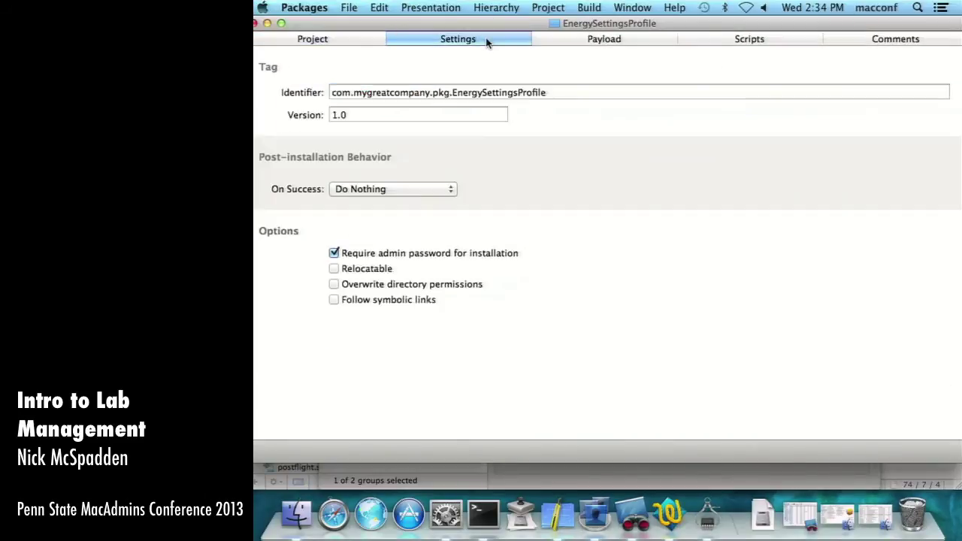
drag(430, 92, 254, 92)
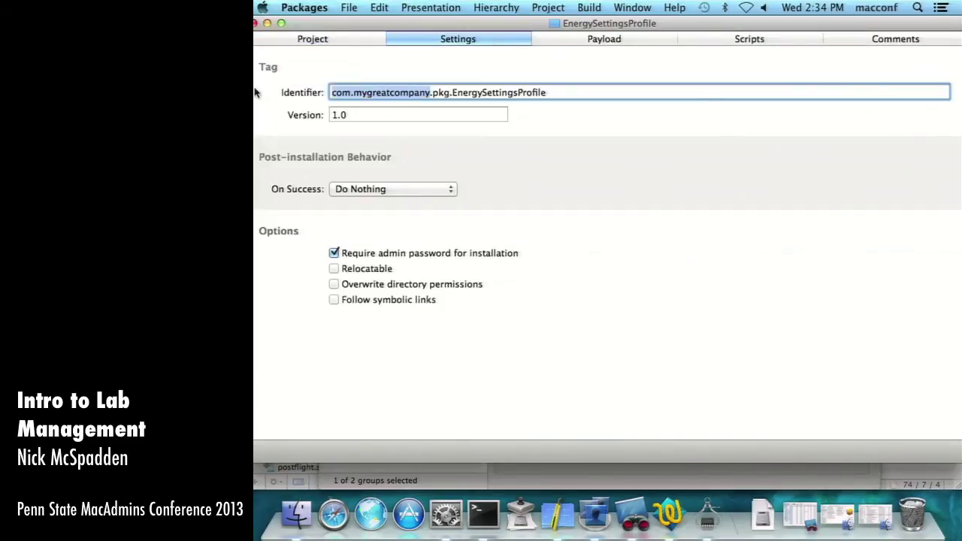
text(edu.pennstate)
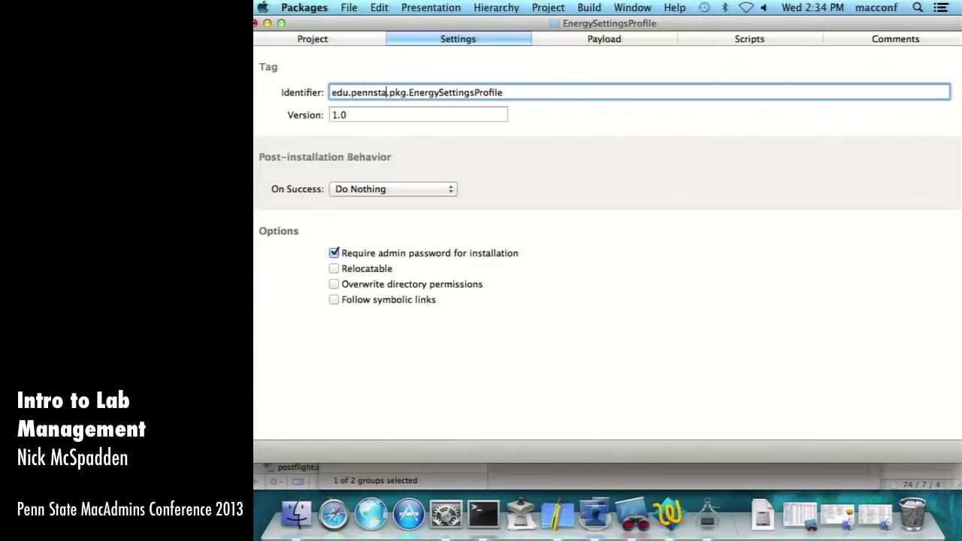
click(634, 38)
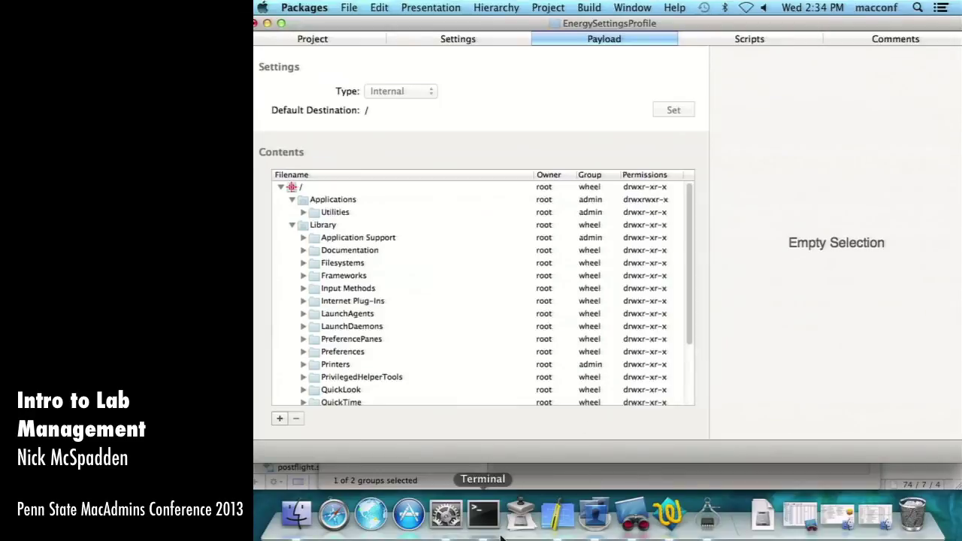
click(484, 515)
text(hich profiles)
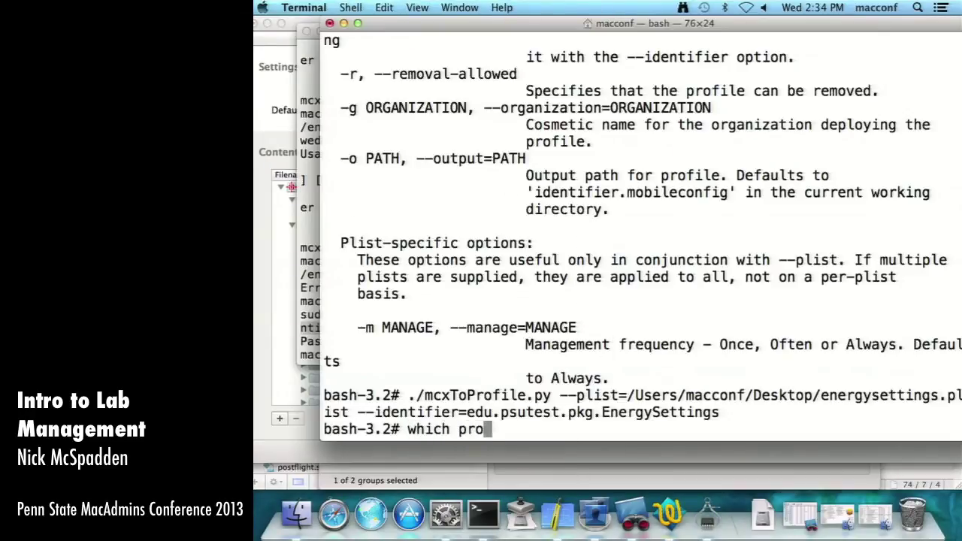
key(Return)
text(/)
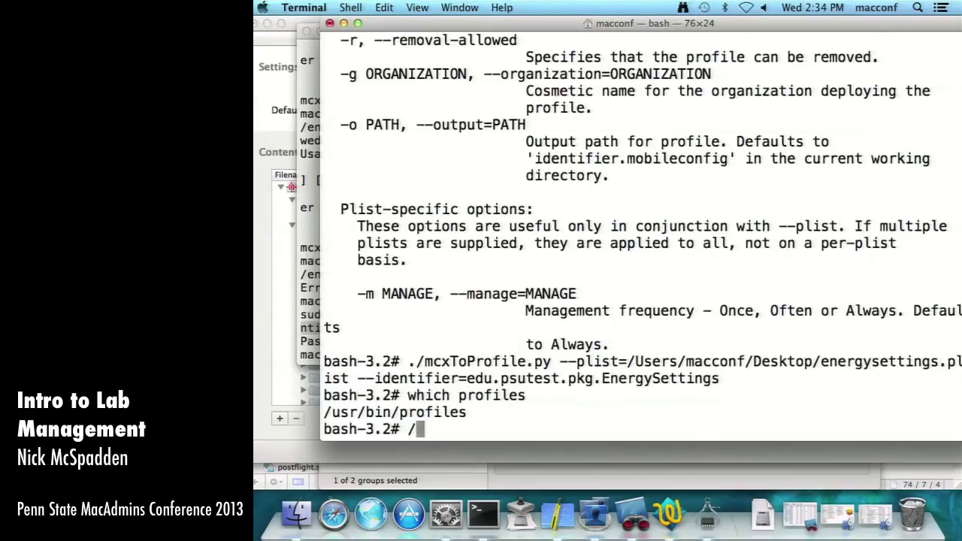
text(usr/bin/profiles -help)
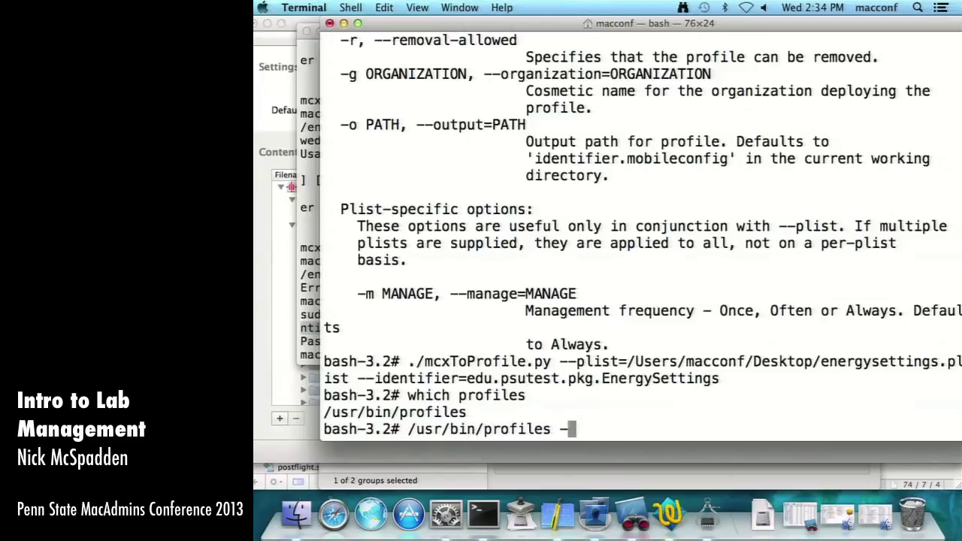
key(Return)
key(Up)
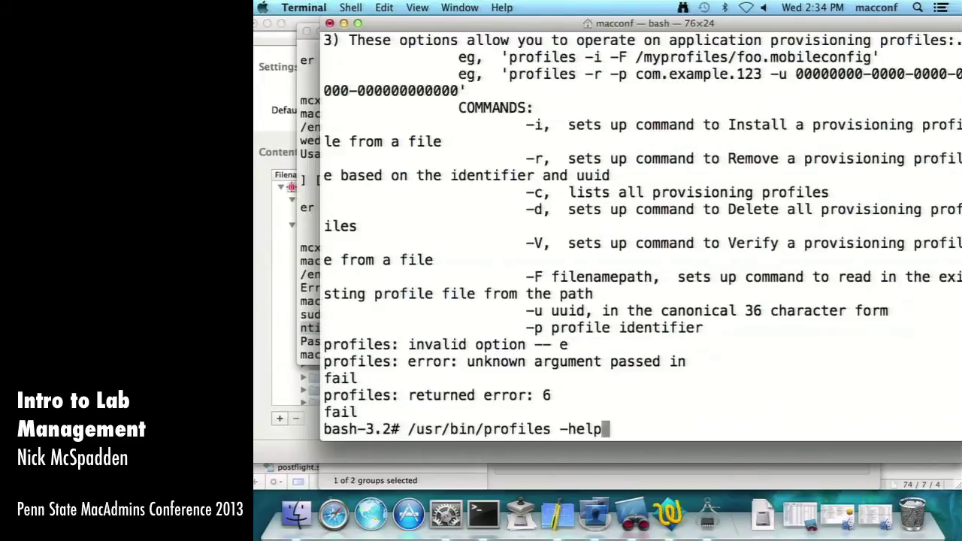
key(BackSpace)
key(BackSpace)
key(BackSpace)
key(Return)
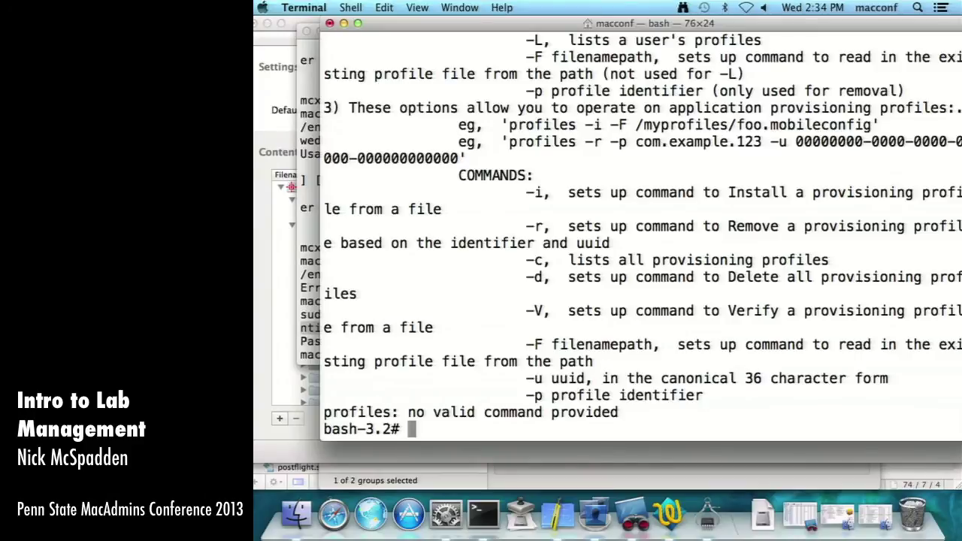
scroll(540, 251, up, 10)
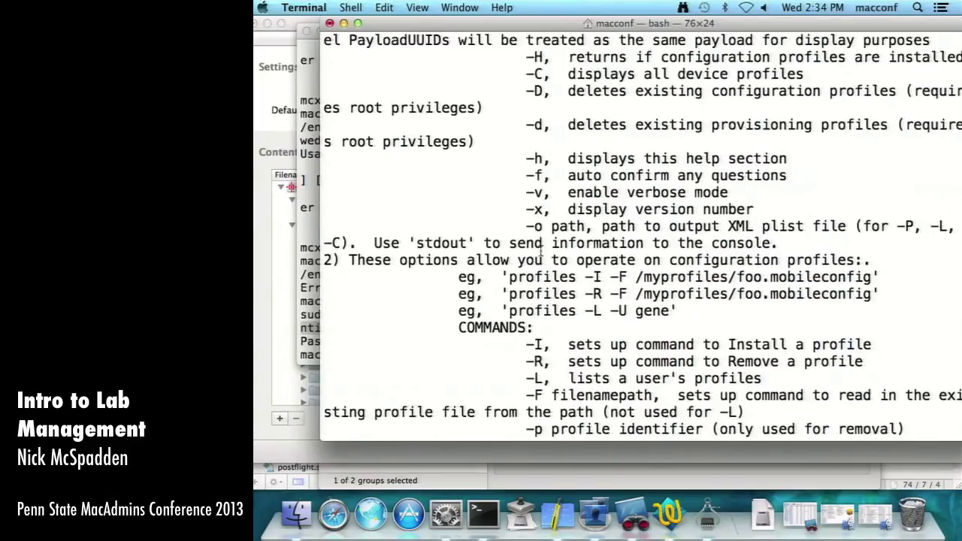
scroll(538, 251, up, 5)
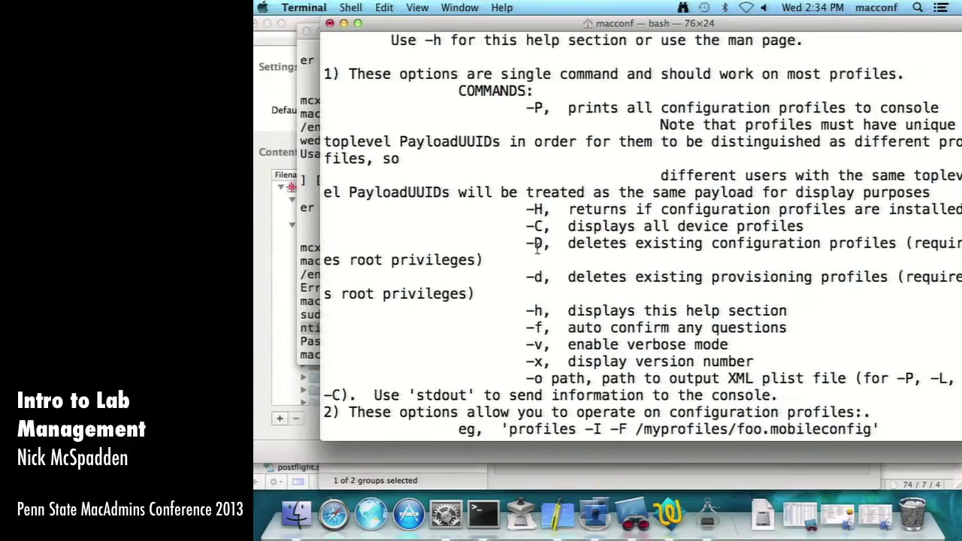
scroll(483, 269, down, 5)
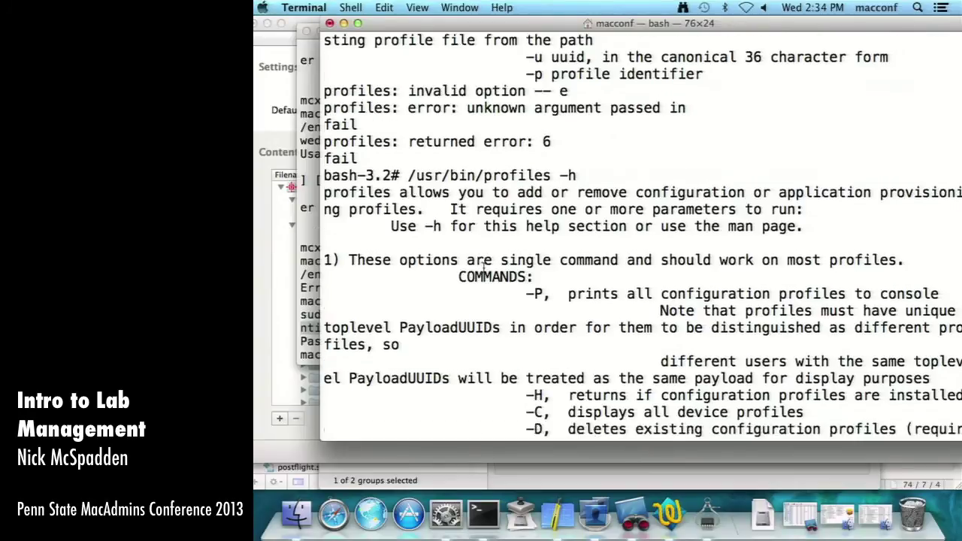
scroll(485, 267, down, 10)
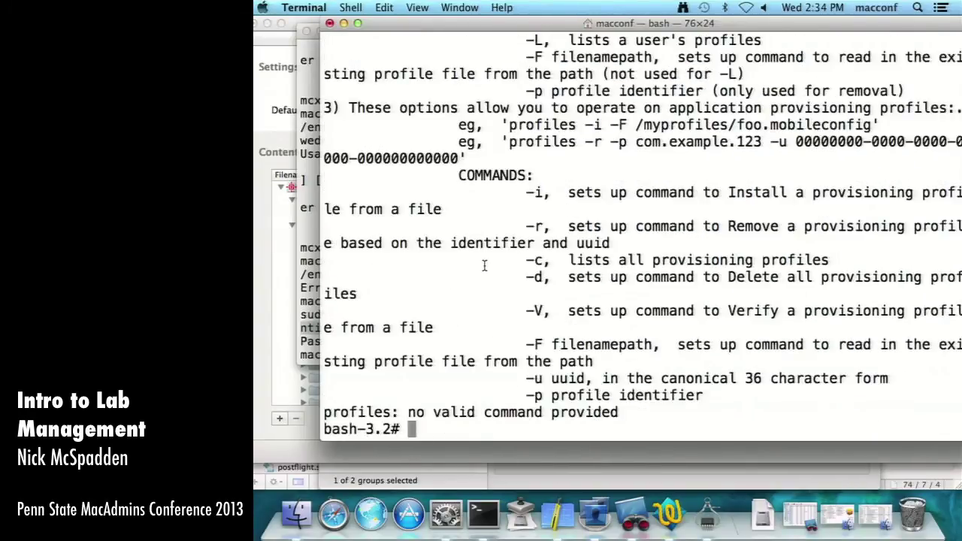
text(man profiles)
key(Return)
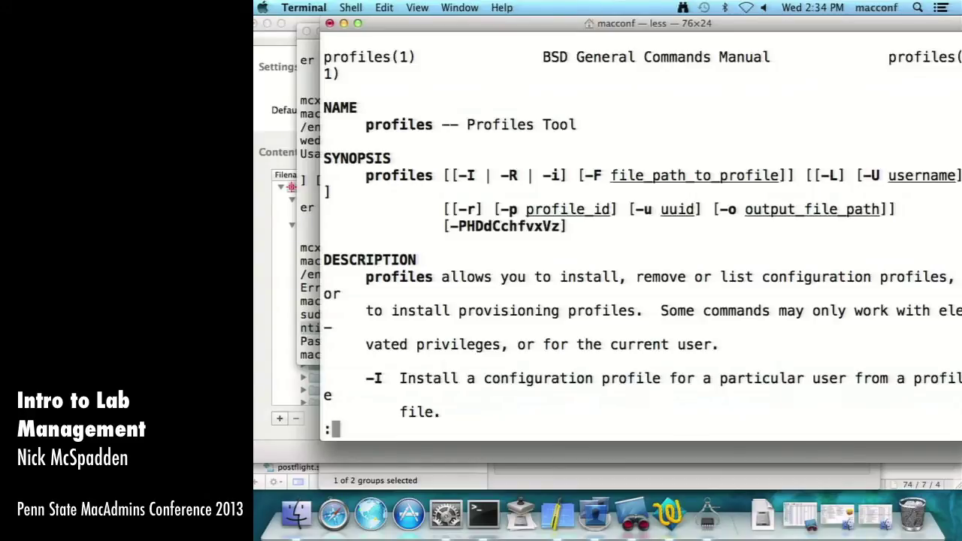
scroll(642, 225, down, 10)
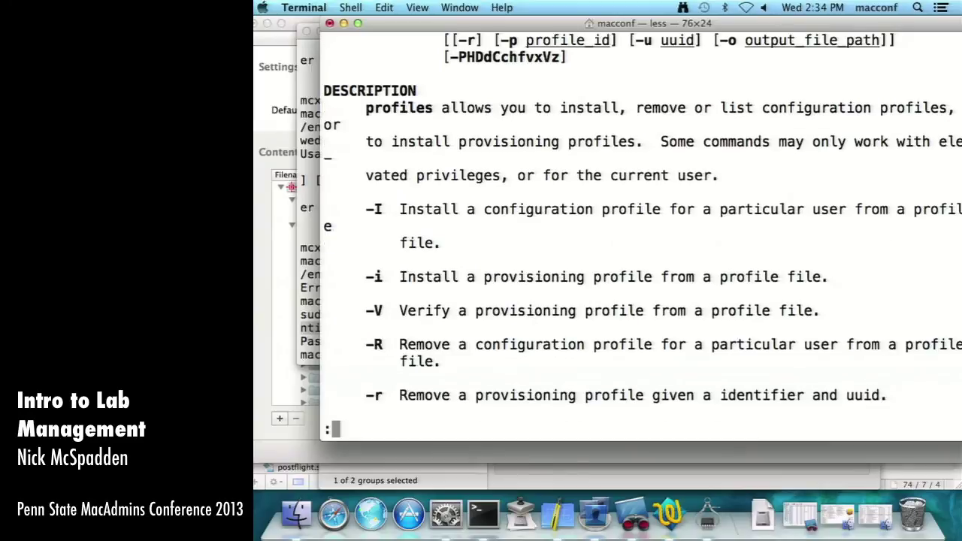
triple_click(364, 277)
scroll(484, 303, down, 1)
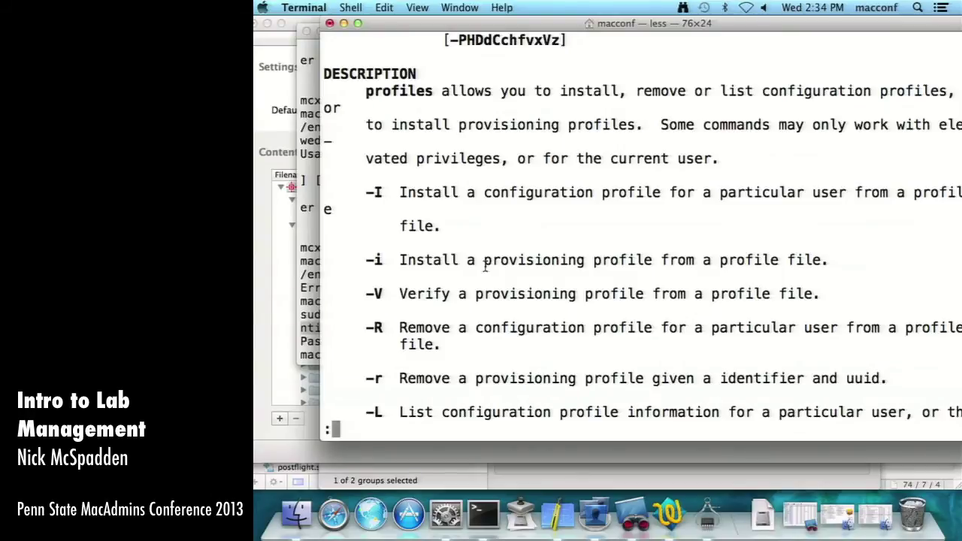
scroll(486, 265, down, 5)
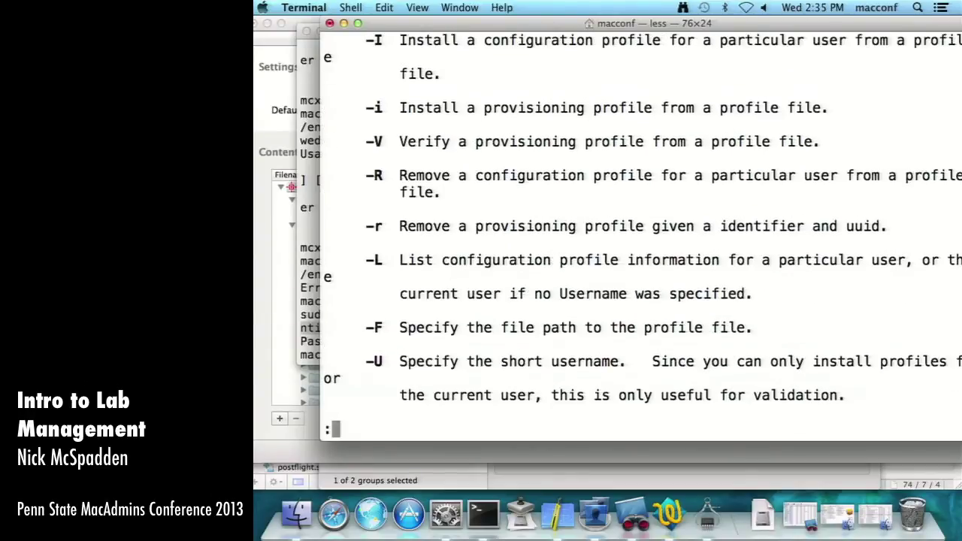
drag(410, 338, 484, 331)
click(495, 331)
key(q)
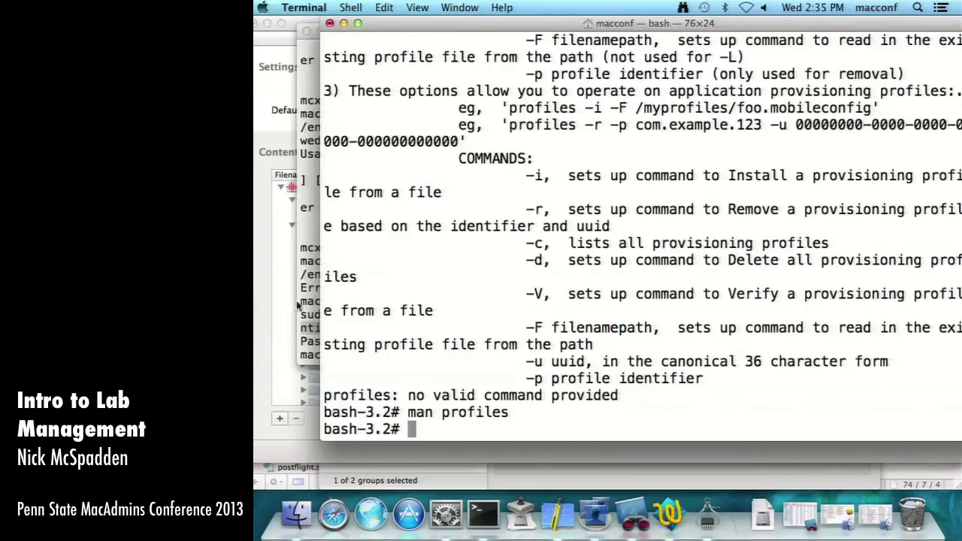
- Remove the energysettings profile in System Preferences' Profiles pane
click(446, 513)
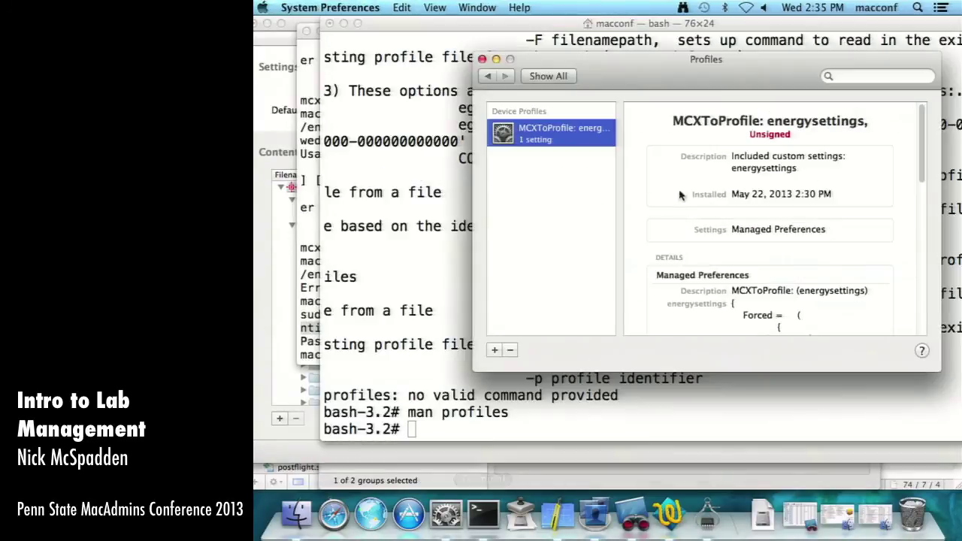
click(511, 350)
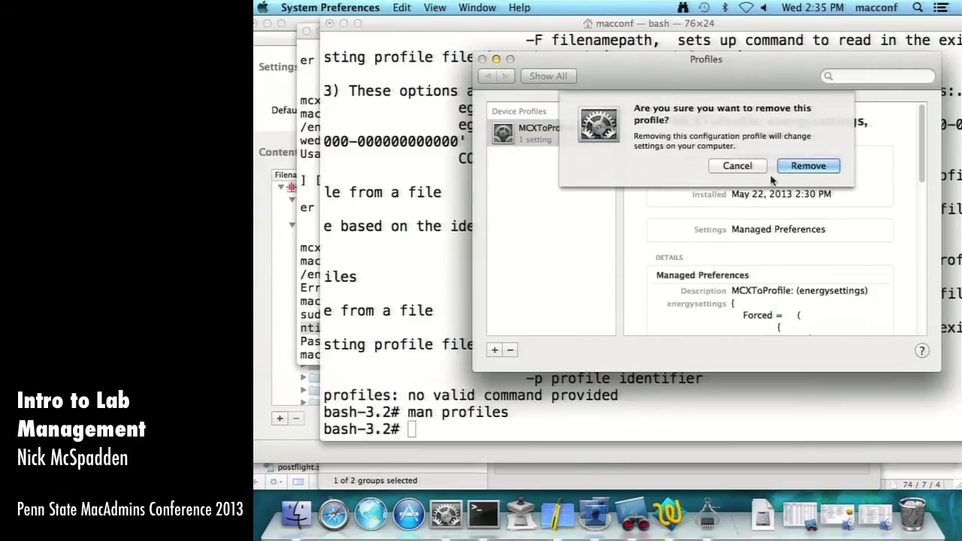
click(808, 170)
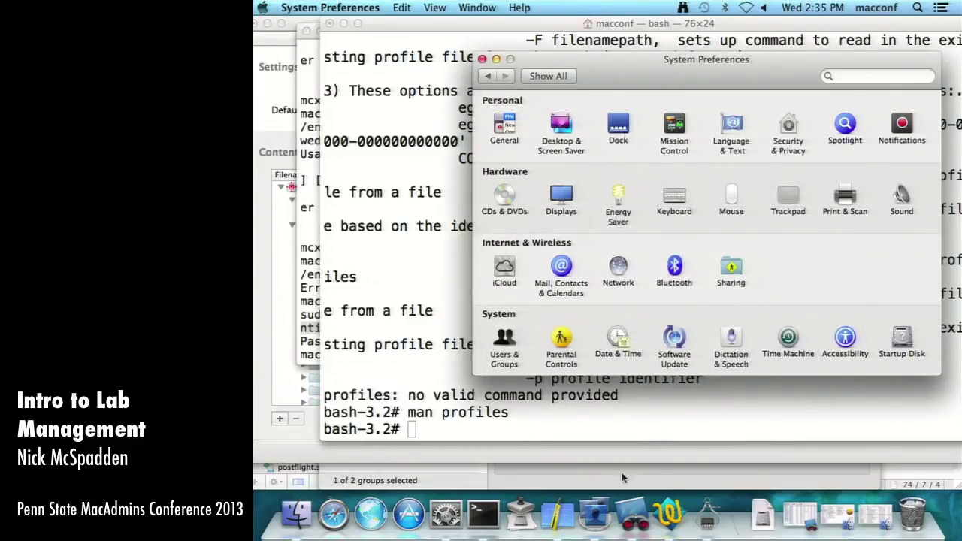
- Confirm in System Information's Profiles section that it's gone, then quit both apps
click(703, 518)
click(398, 355)
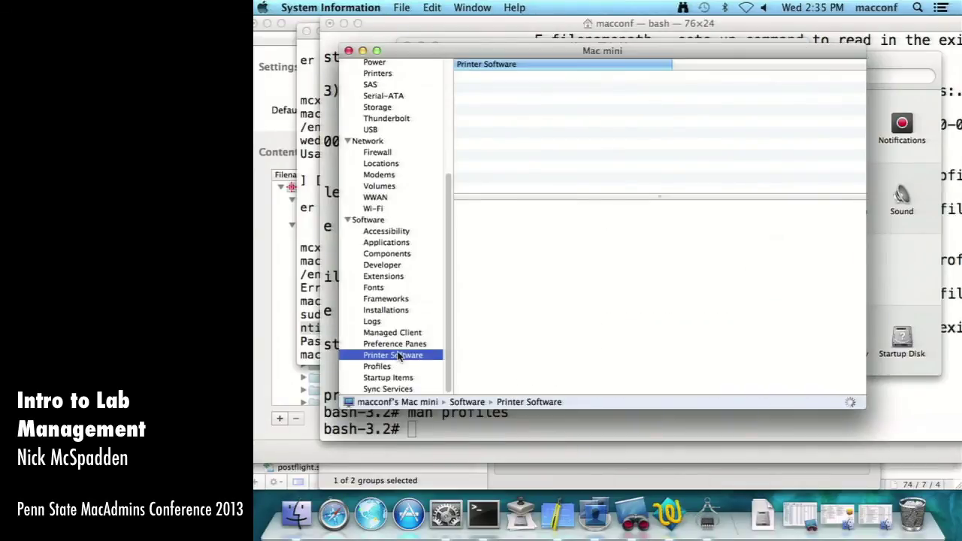
click(394, 367)
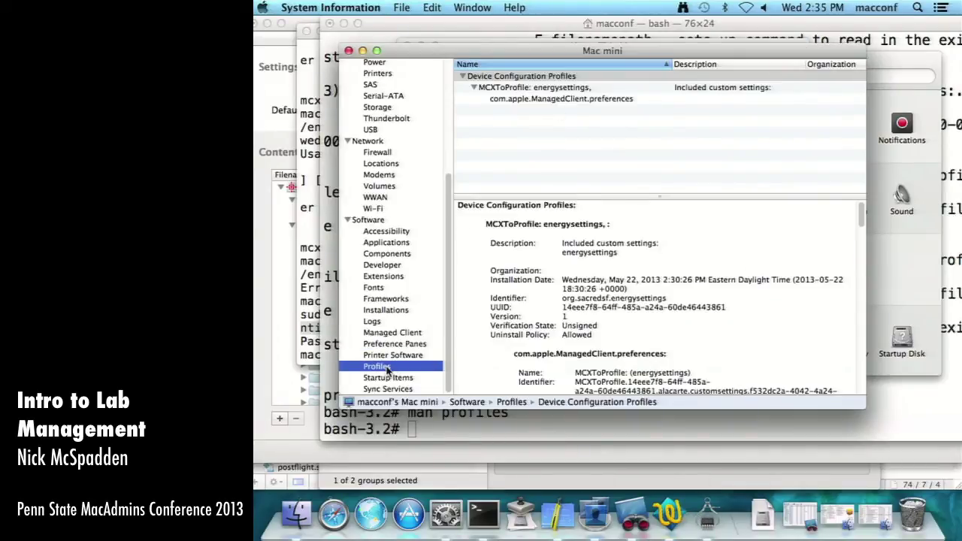
key(super+q)
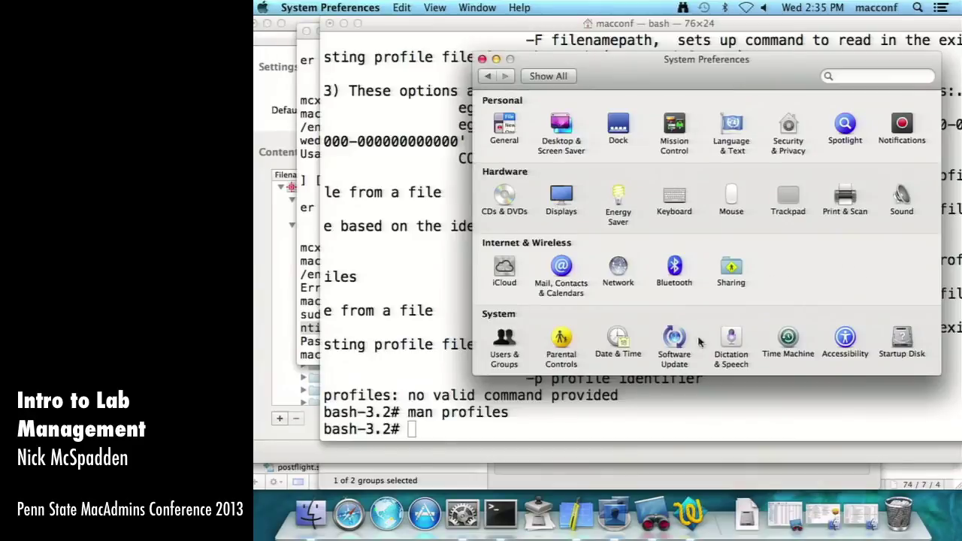
key(super+q)
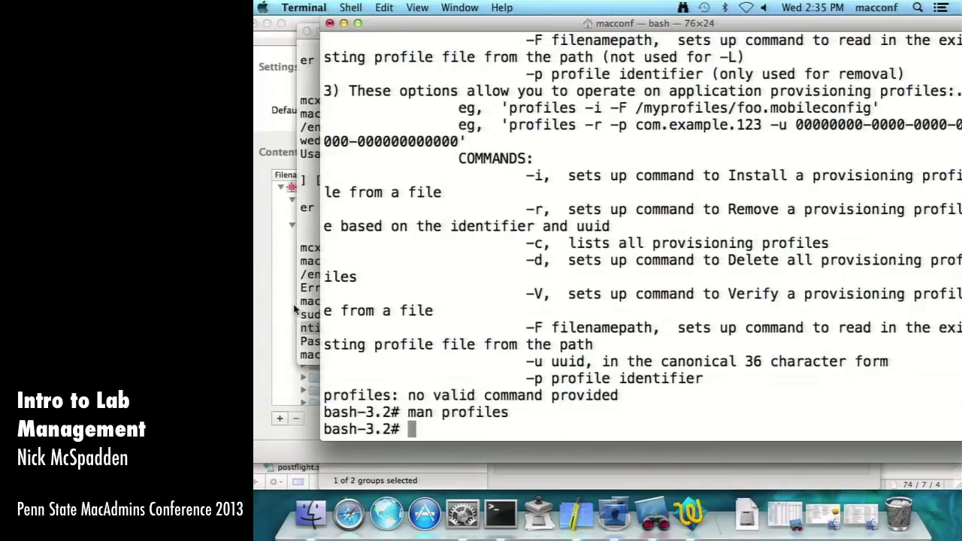
- Run profiles -i -F on the edu.psutest EnergySettings profile dragged in from Finder
text(por=)
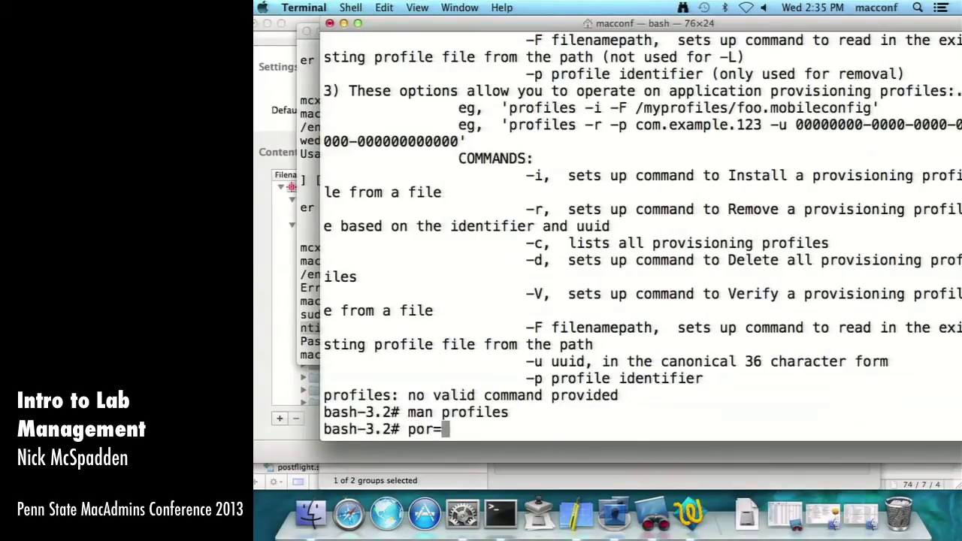
key(BackSpace)
key(BackSpace)
text(rofiles -i -F)
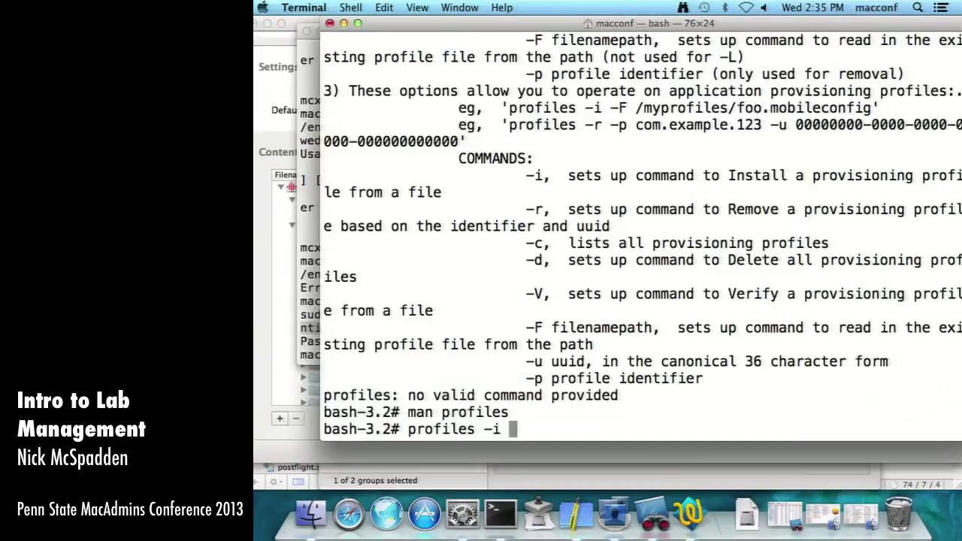
click(323, 525)
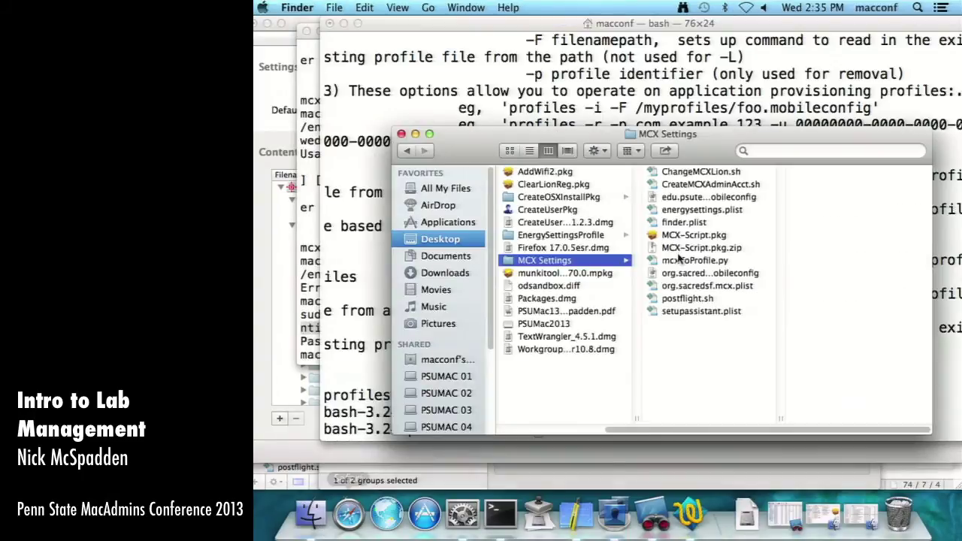
drag(653, 90, 720, 39)
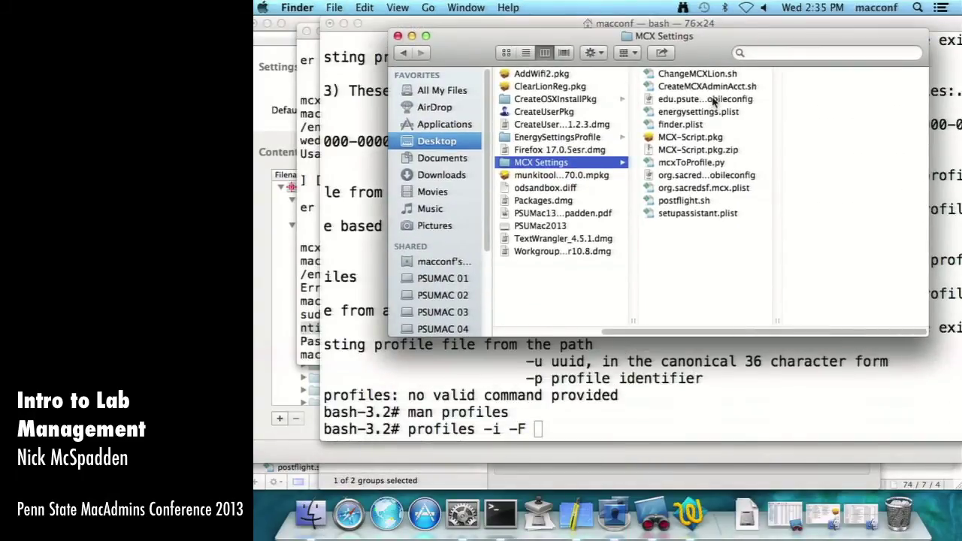
mouse_move(713, 100)
mouse_down()
mouse_move(714, 381)
mouse_move(712, 69)
mouse_move(713, 102)
mouse_up()
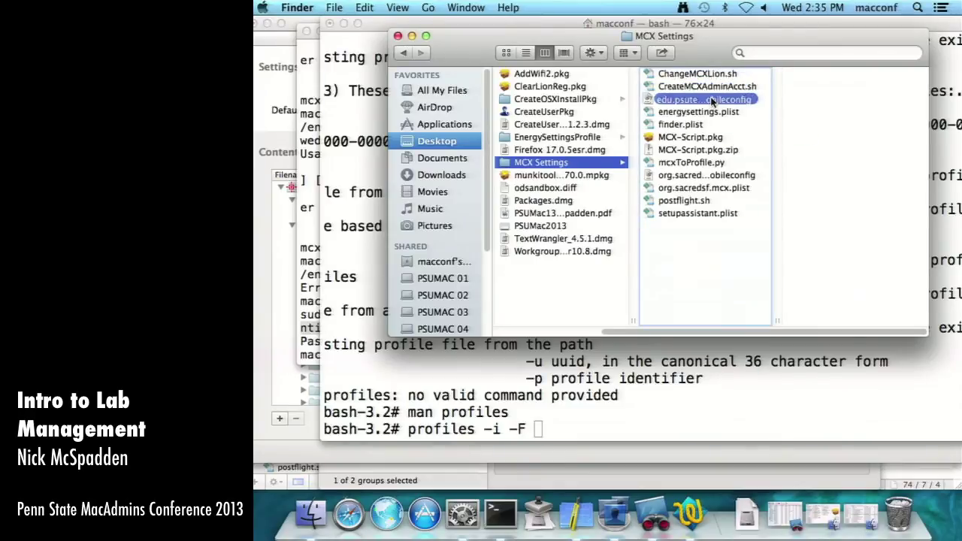
click(709, 175)
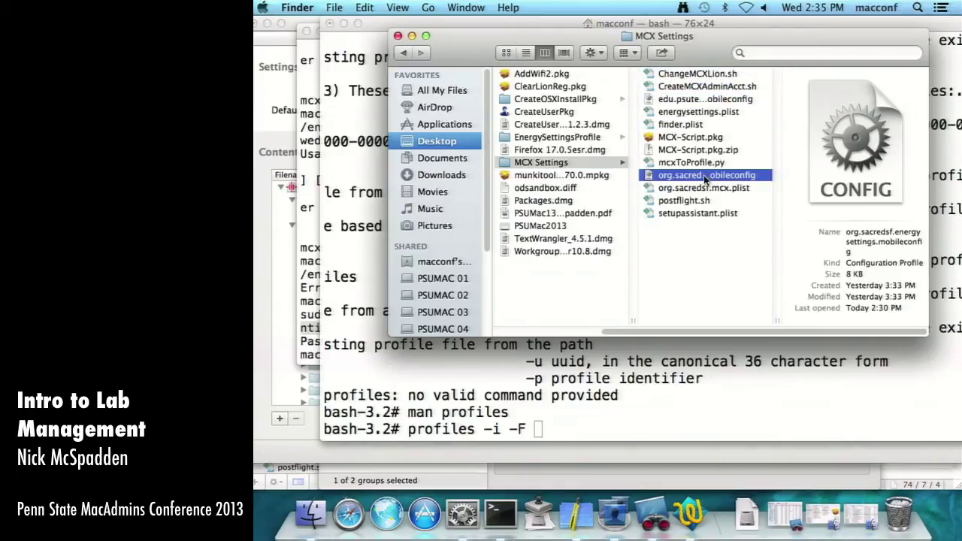
click(694, 100)
drag(694, 100, 669, 394)
key(Return)
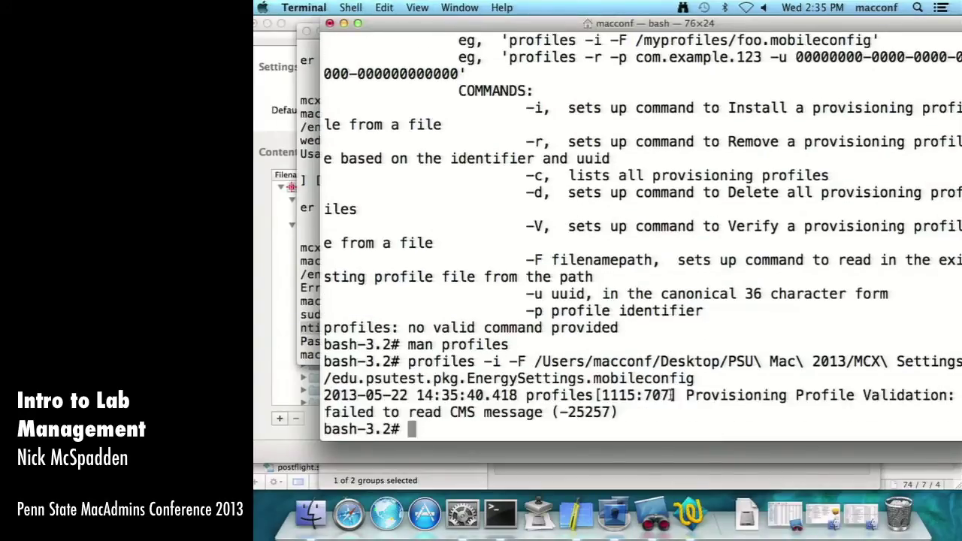
- Recall the install command and trim its path back to the folder, typing org.sacredsf
click(313, 512)
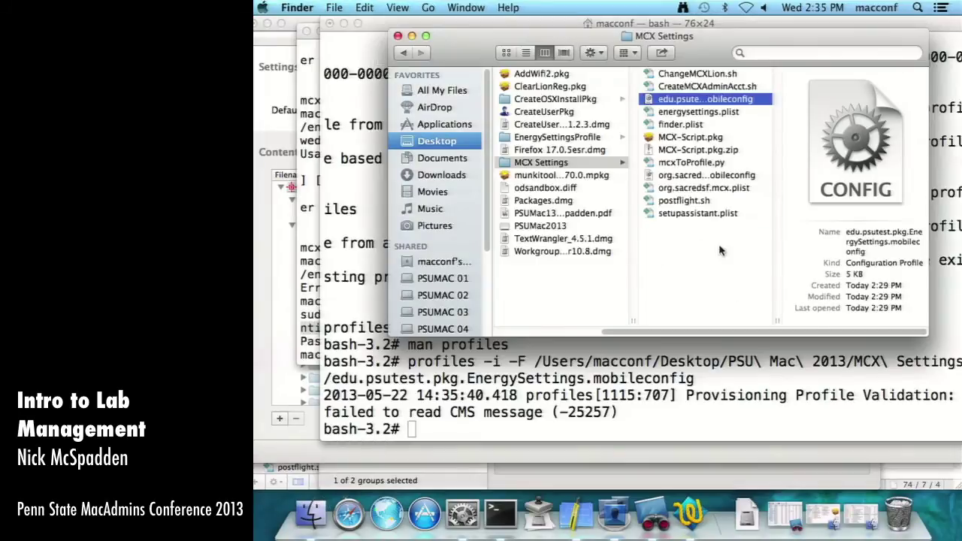
click(620, 379)
key(Up)
key(BackSpace)
key(BackSpace)
key(BackSpace)
key(BackSpace)
key(BackSpace)
key(BackSpace)
key(BackSpace)
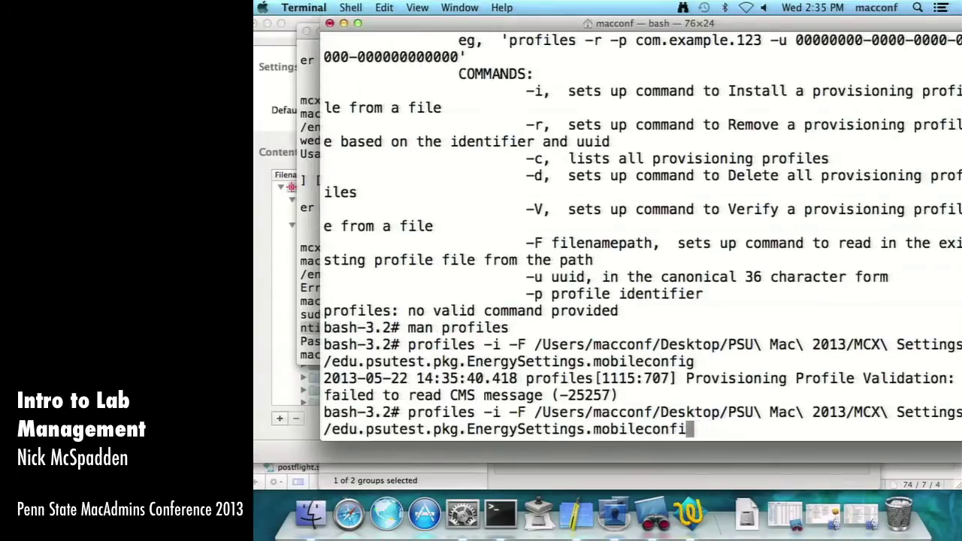
key(BackSpace)
key(BackSpace)
key(BackSpace)
key(BackSpace)
key(BackSpace)
key(BackSpace)
key(BackSpace)
key(BackSpace)
key(BackSpace)
key(BackSpace)
key(BackSpace)
key(BackSpace)
key(BackSpace)
key(BackSpace)
key(BackSpace)
key(BackSpace)
key(BackSpace)
key(BackSpace)
key(BackSpace)
key(BackSpace)
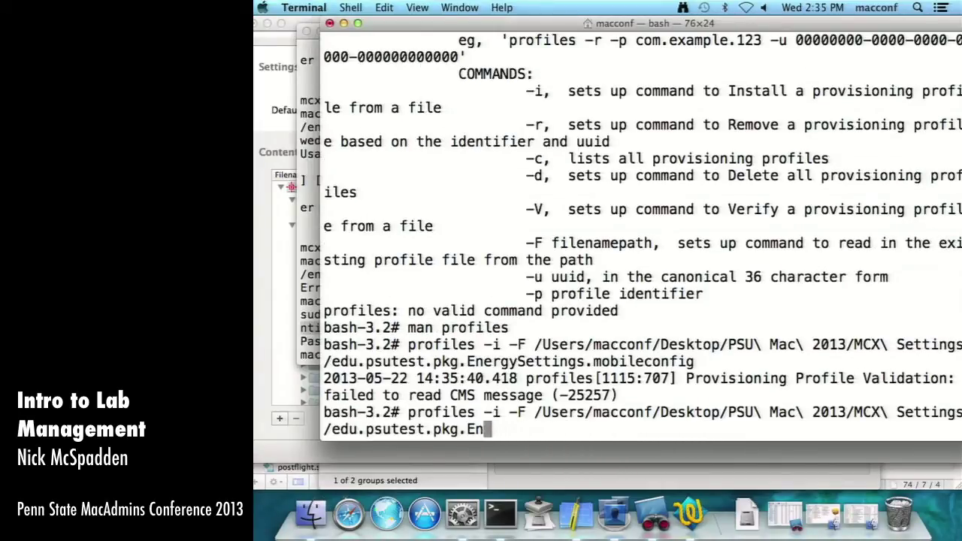
key(BackSpace)
key(BackSpace)
key(BackSpace)
key(BackSpace)
key(BackSpace)
key(BackSpace)
key(BackSpace)
key(BackSpace)
key(BackSpace)
key(BackSpace)
key(BackSpace)
key(BackSpace)
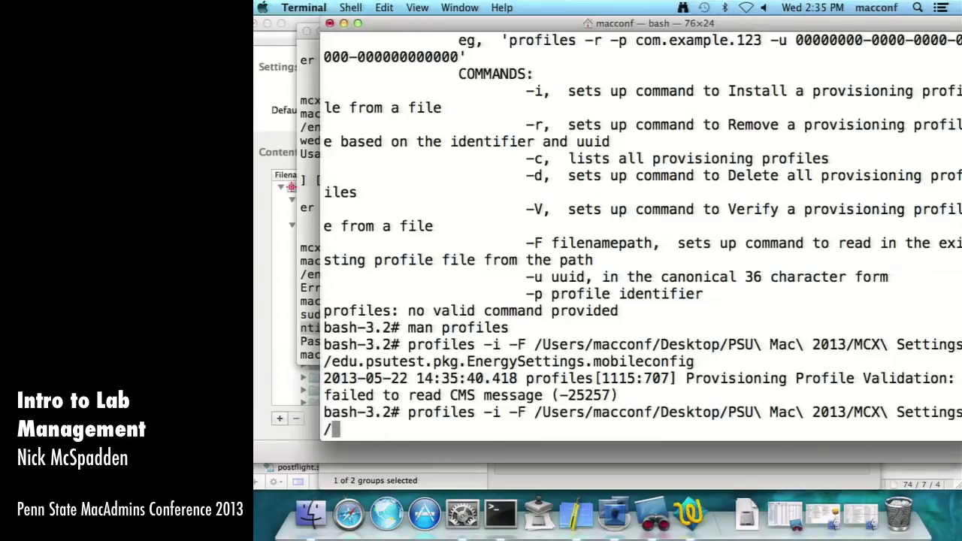
text(org.sacredsf.)
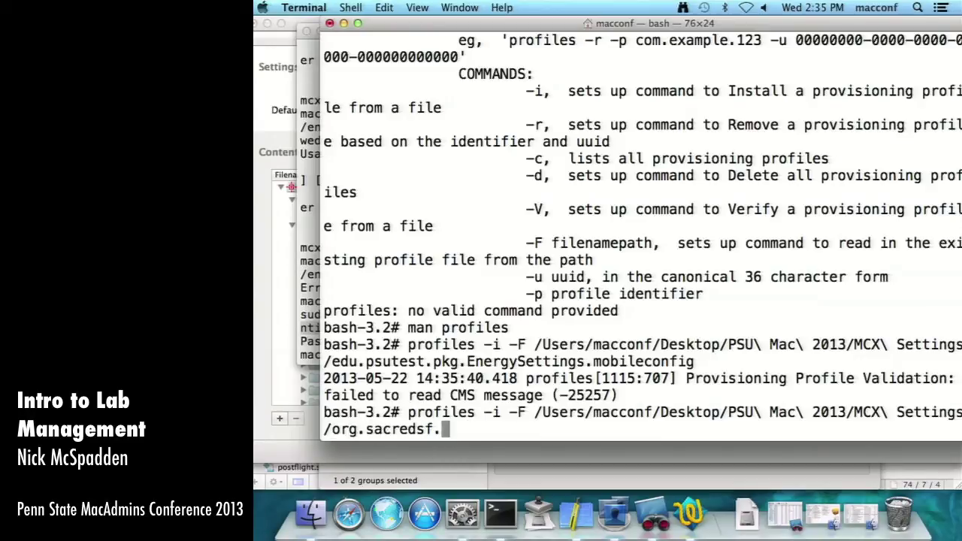
- Complete the org.sacredsf.energysettings.mobileconfig path and run the install, then reposition Terminal
key(super+Tab)
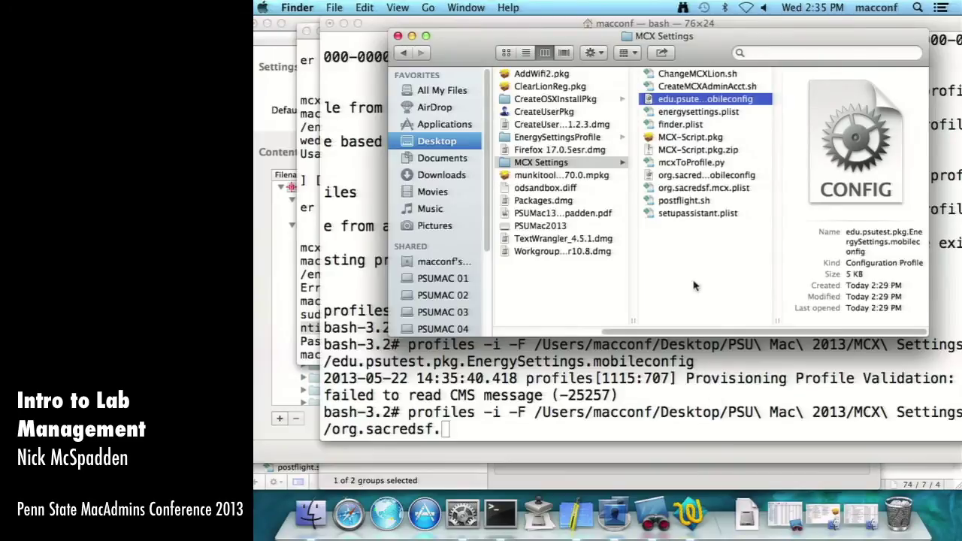
click(710, 175)
click(698, 361)
text(e)
key(Tab)
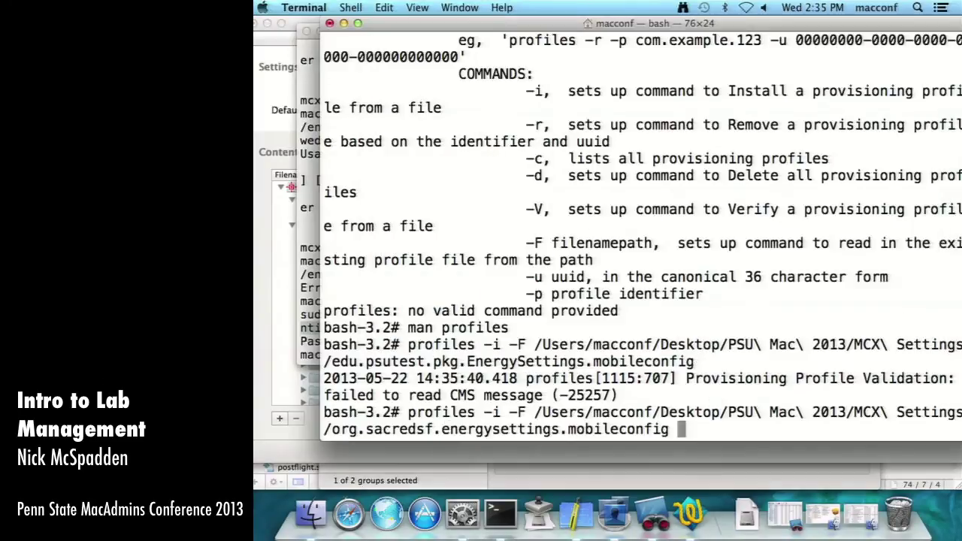
key(Return)
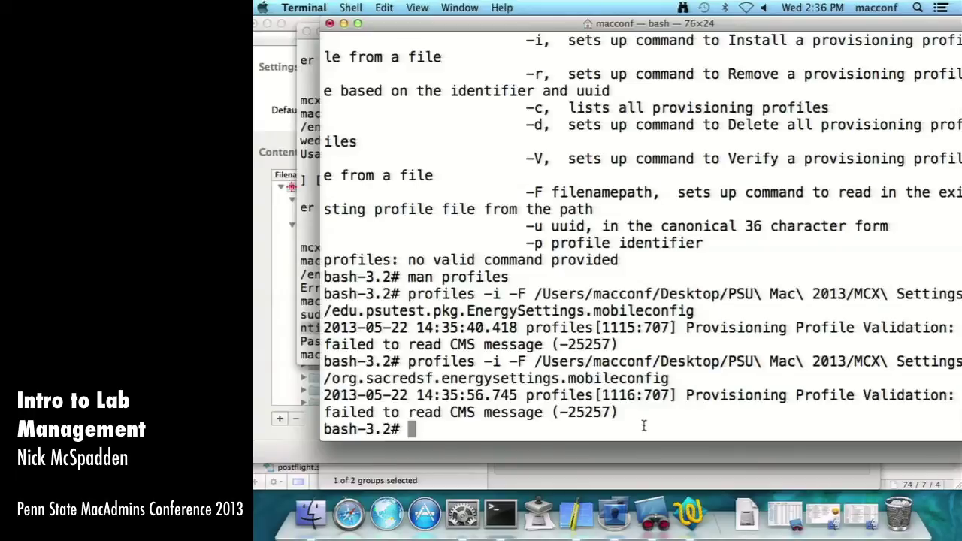
drag(534, 27, 506, 27)
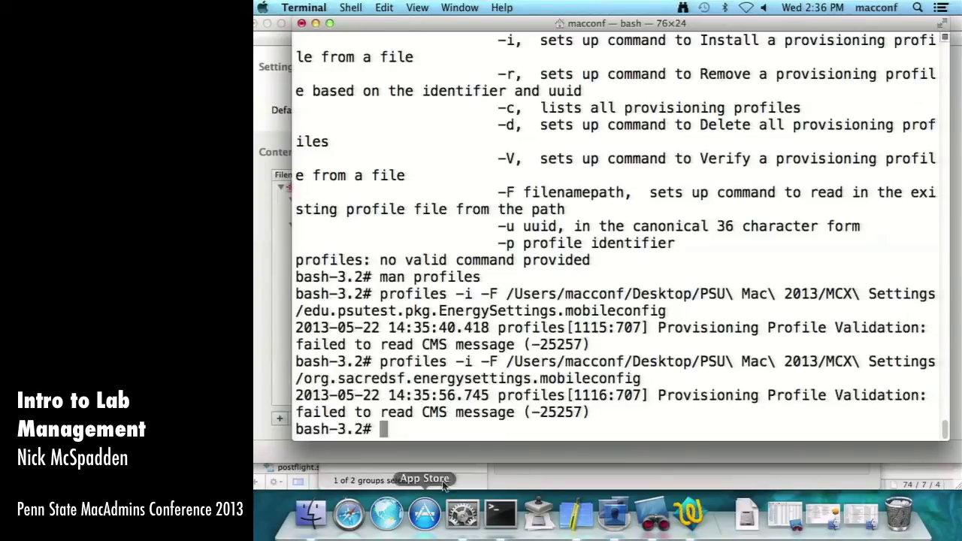
- In a new TextWrangler text document, type #!/bin/sh and /usr/bin/profiles -i -F
click(690, 514)
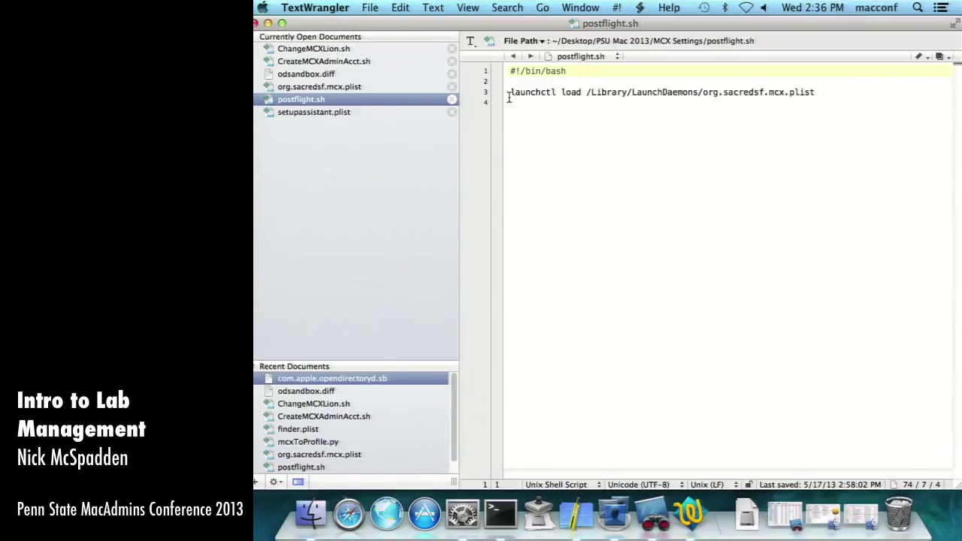
click(369, 8)
mouse_move(387, 21)
click(612, 26)
text(#!)
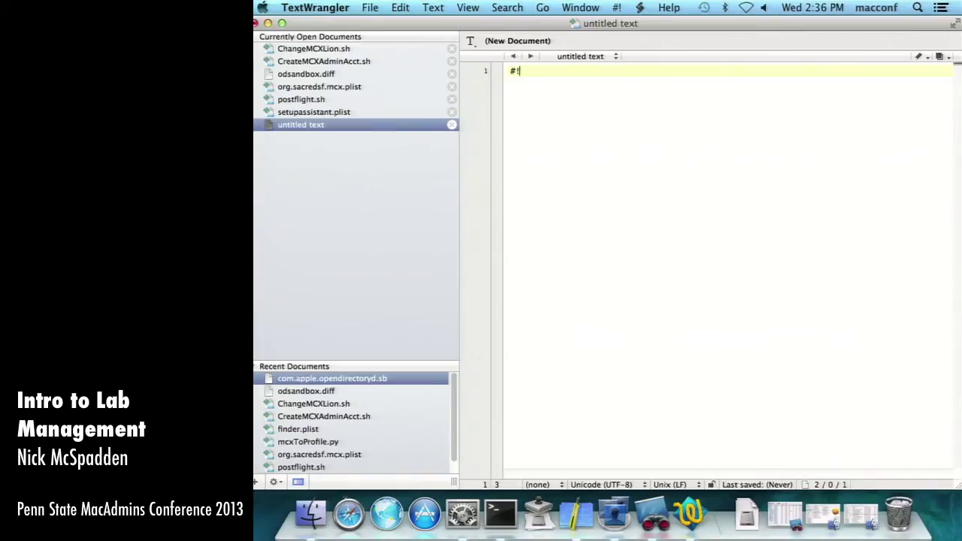
text(/in/)
text(/sh)
key(Return)
key(Return)
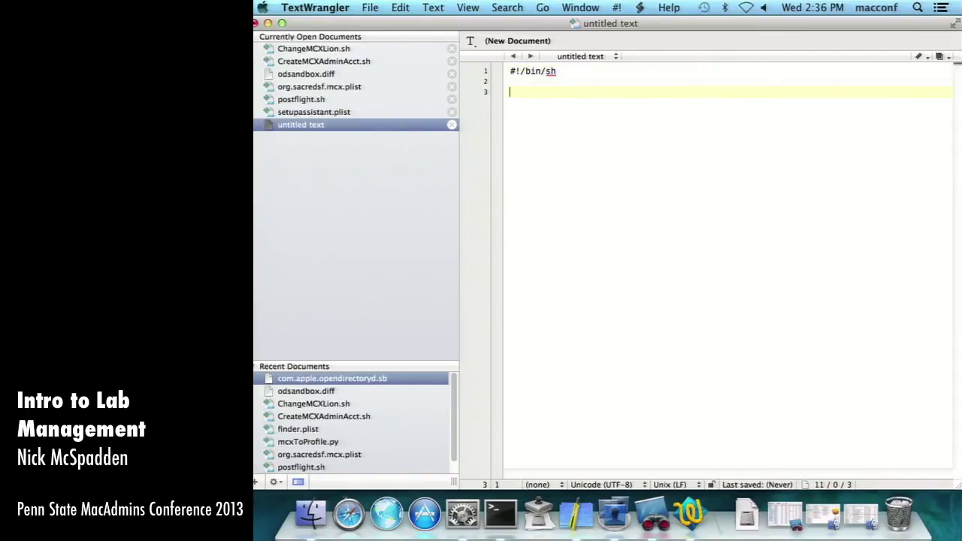
text(/usr/bin/prof)
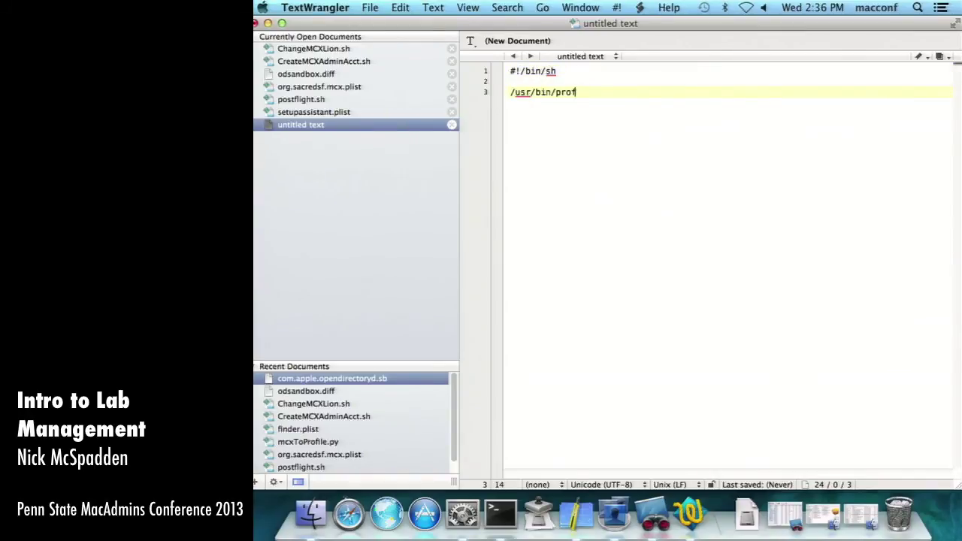
text(iles)
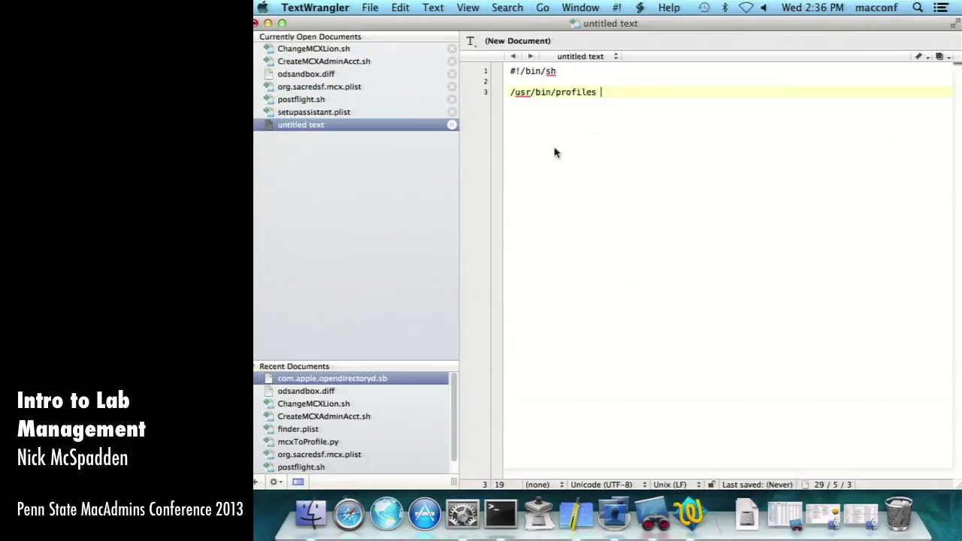
text(-i -F)
text(/)
- Drag the EnergySettings profile in from Finder, undo the inserted XML, and return to Terminal
click(297, 516)
drag(696, 100, 694, 376)
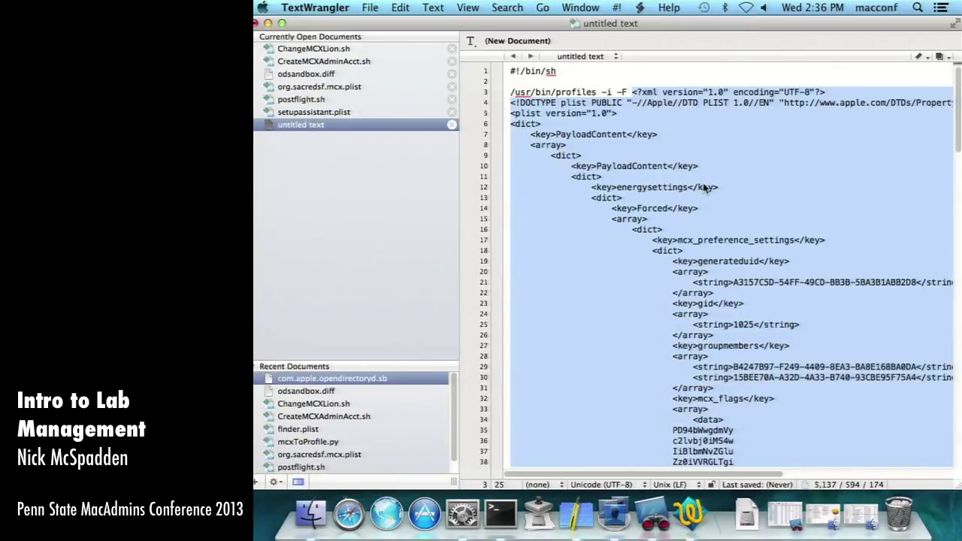
key(BackSpace)
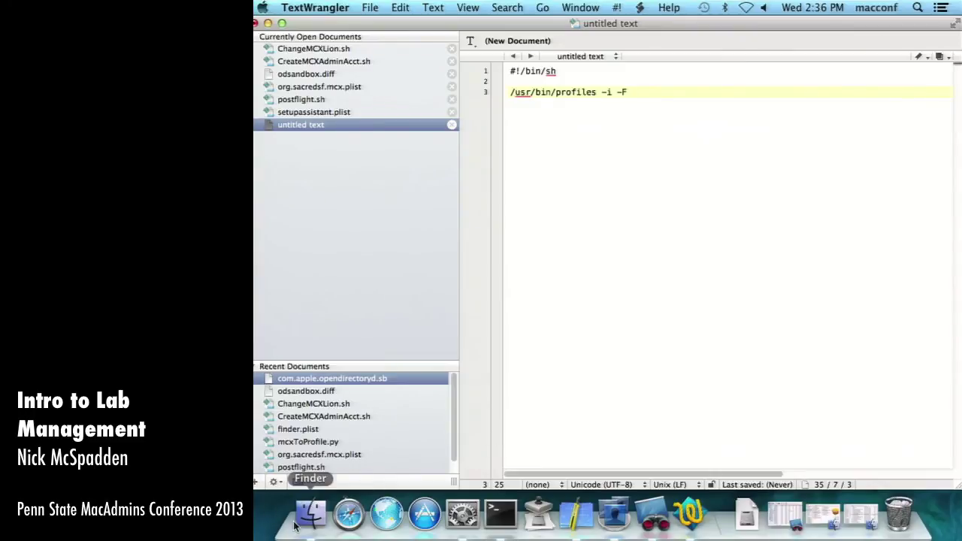
click(297, 519)
key(super+Tab)
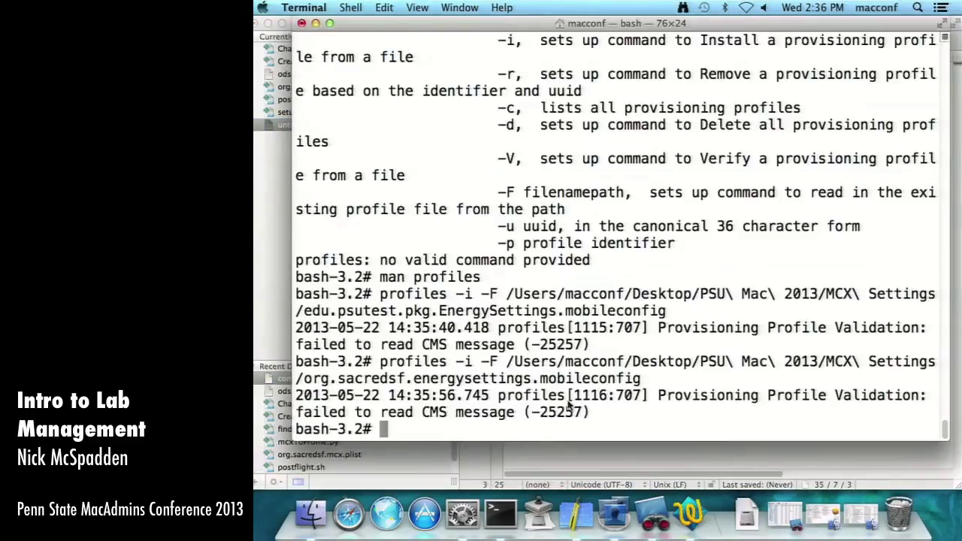
- Change into ~/Desktop/PSU Mac 2013/MCX Settings and list its files with ls
text(cd ~Des)
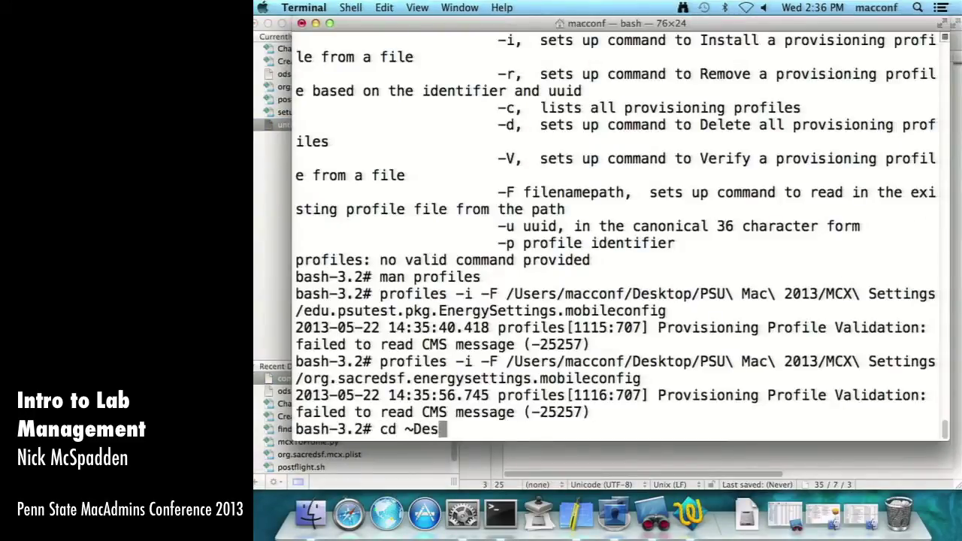
key(BackSpace)
key(BackSpace)
key(BackSpace)
text(/Des)
key(Tab)
text(PX)
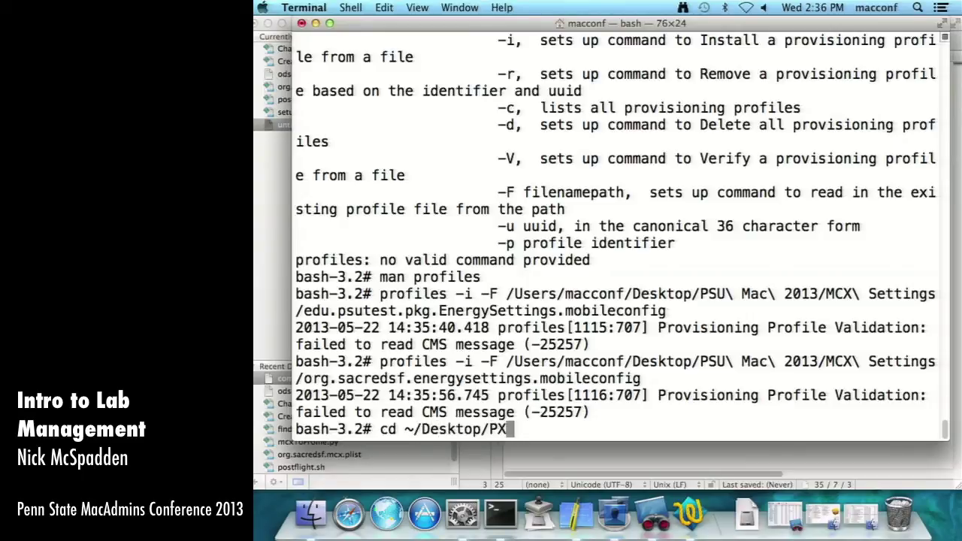
key(Tab)
text(MCX)
key(Tab)
key(Return)
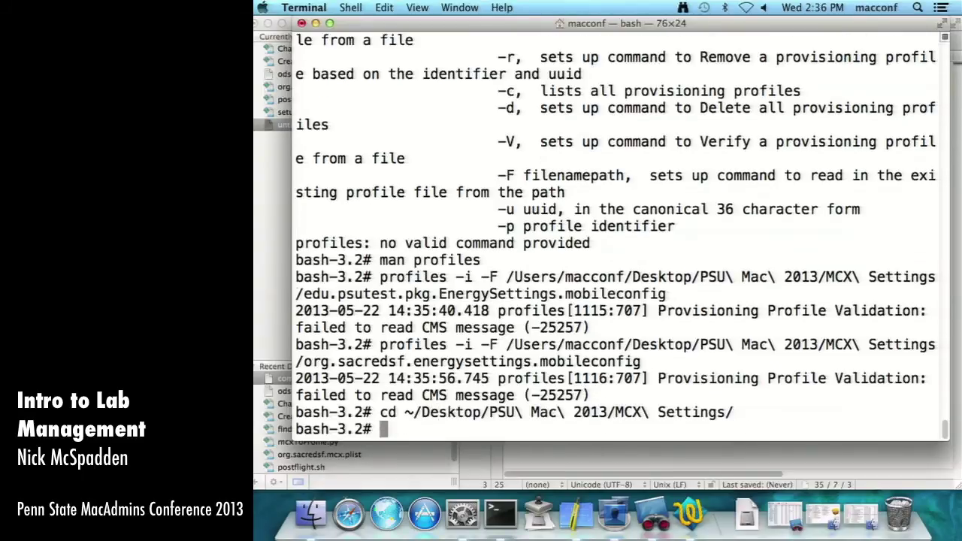
text(ls)
key(Return)
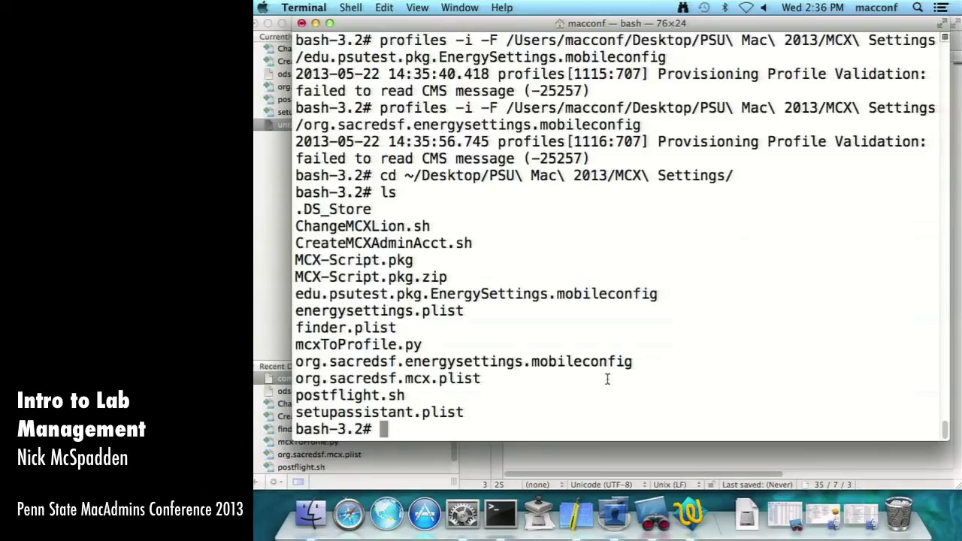
- Print the folder's full path with pwd and copy it
text(pwd)
key(Return)
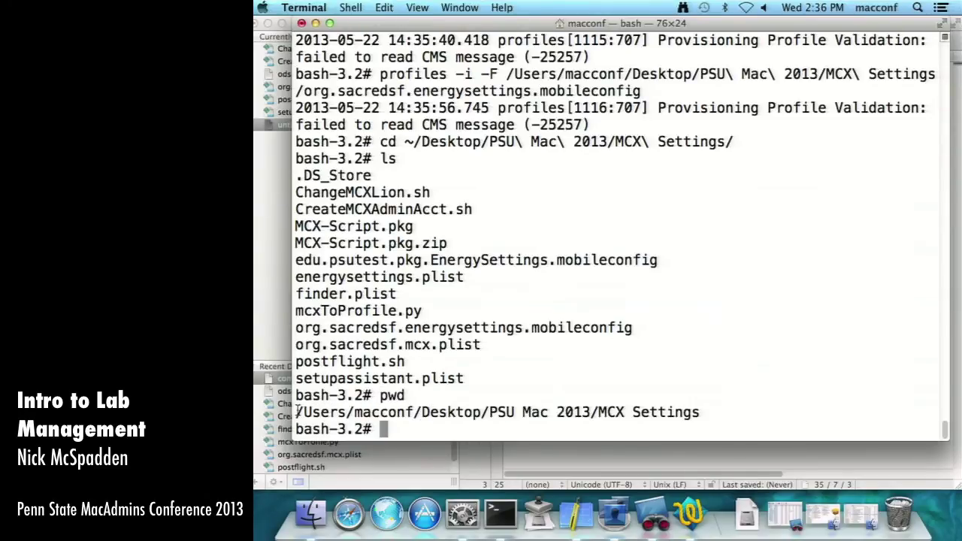
drag(298, 412, 739, 418)
key(super+c)
- Paste the MCX Settings path and edu.psutest.pkg.EnergySettings.mobileconfig file name after -F
key(super+Tab)
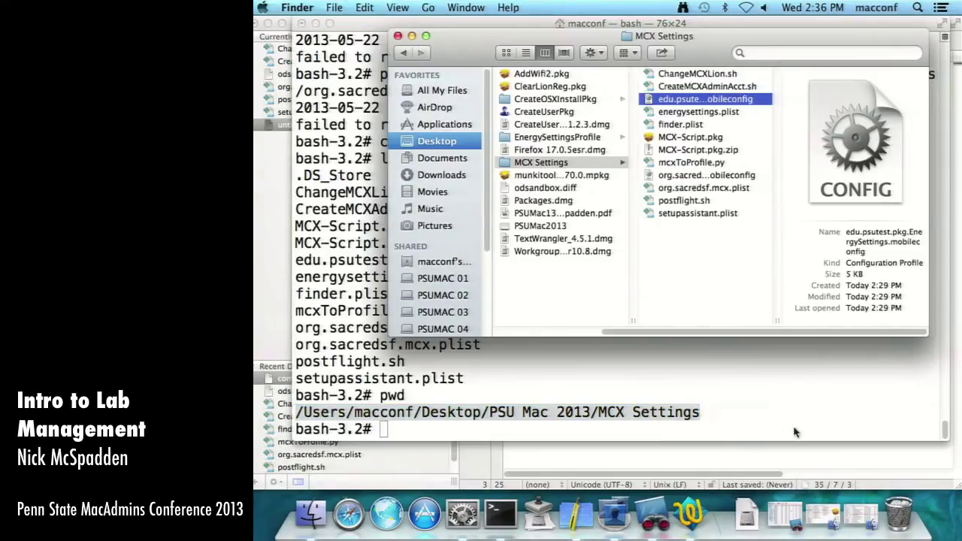
key(super+Tab)
key(super+v)
text(/)
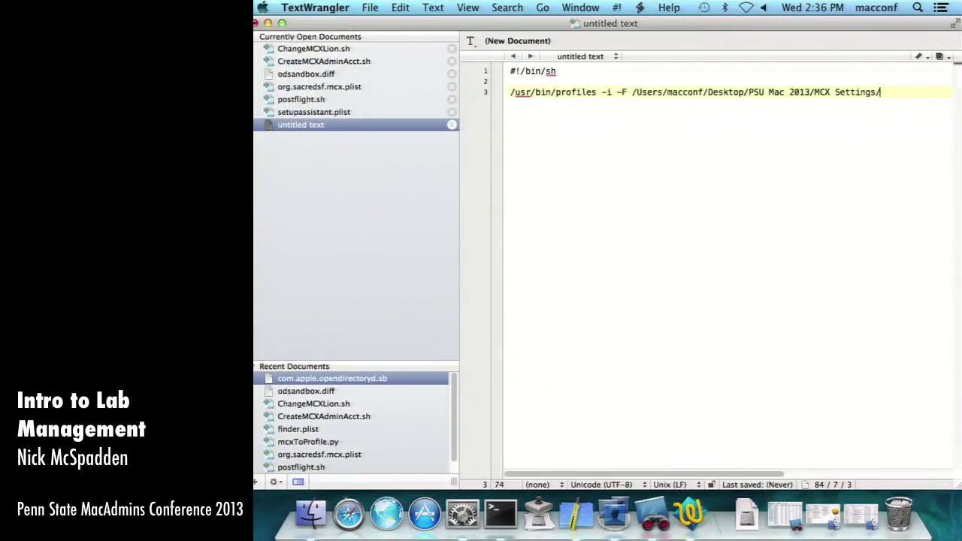
key(super+Tab)
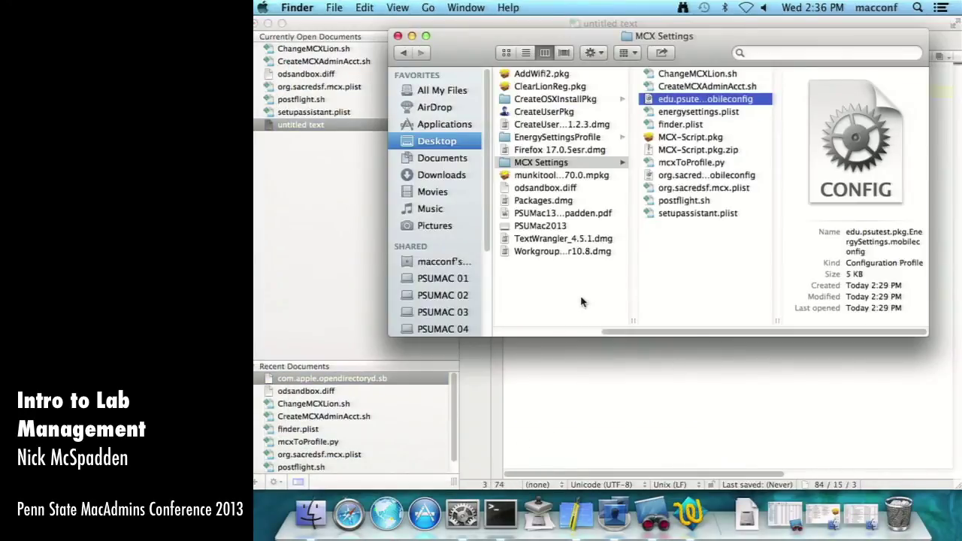
click(631, 397)
key(super+v)
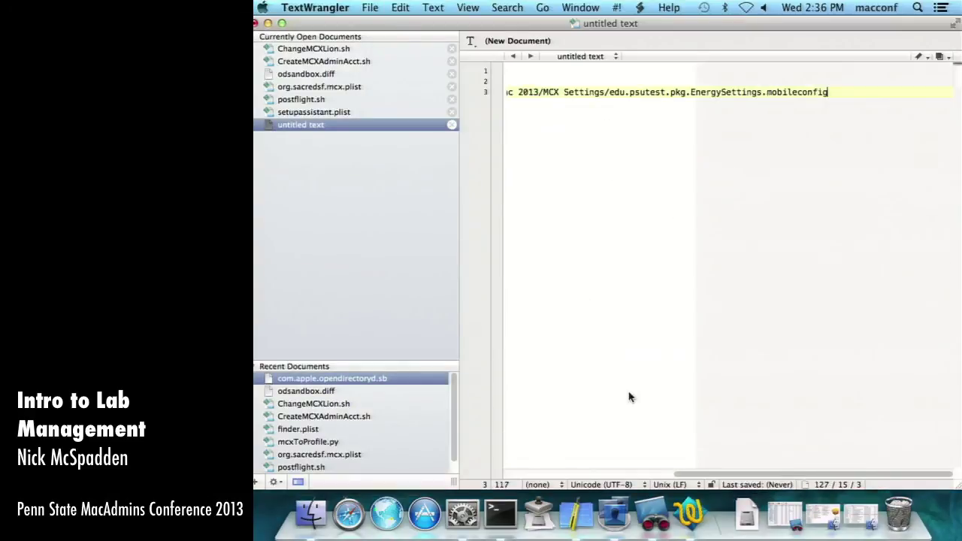
- Toggle Soft Wrap, hide the files sidebar, and widen the editor window to show line 3
click(471, 41)
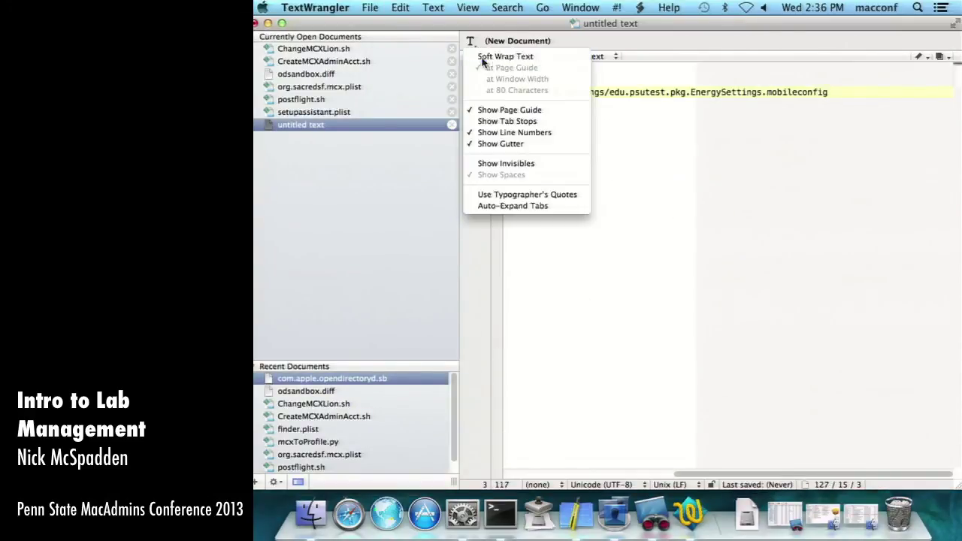
click(498, 56)
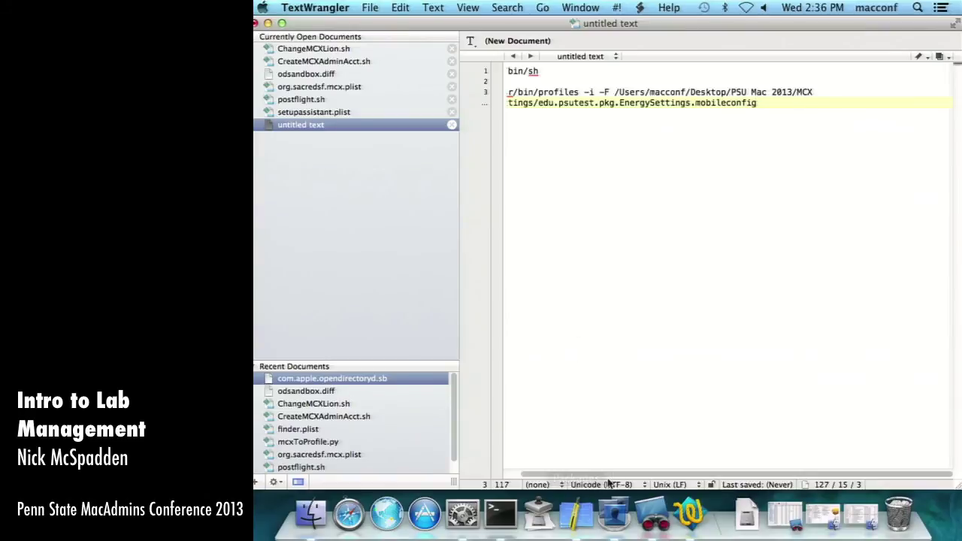
drag(617, 476, 573, 472)
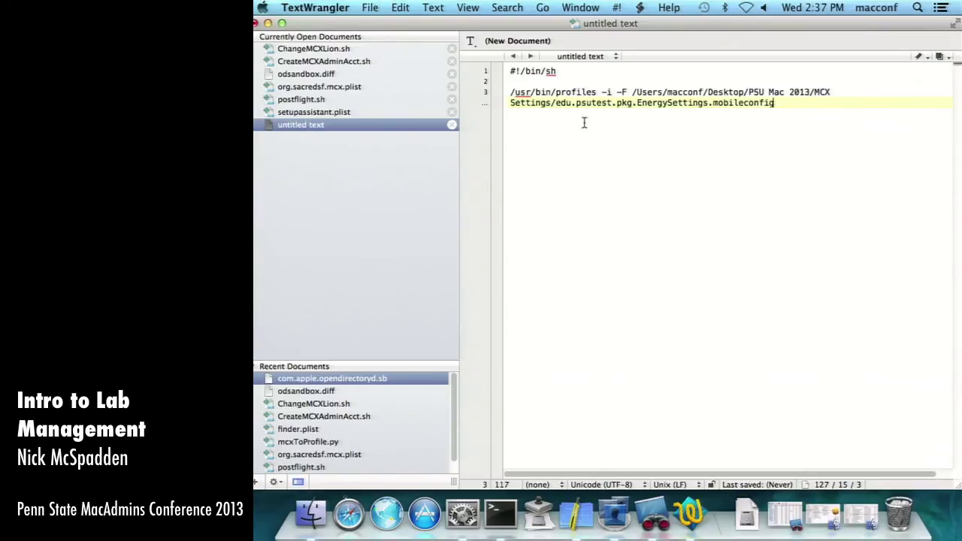
click(463, 7)
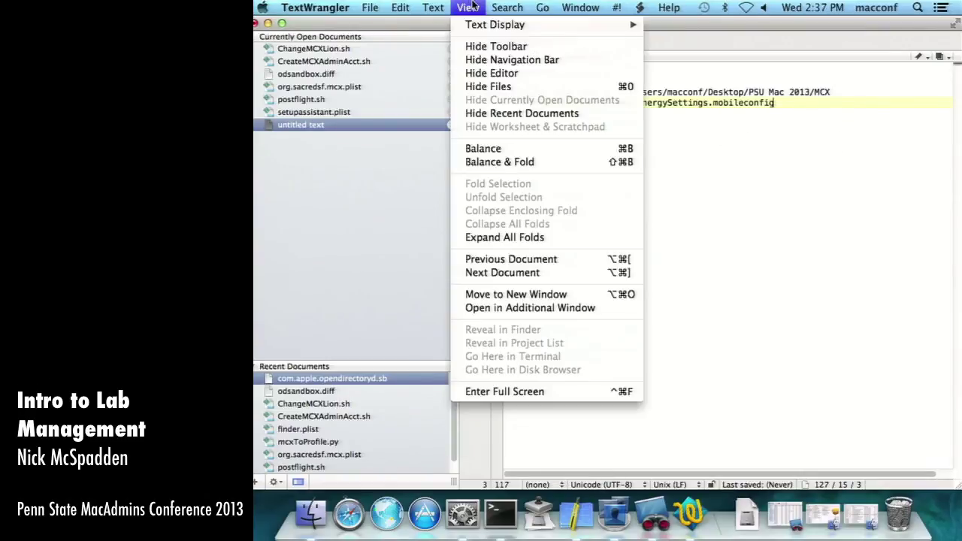
click(487, 88)
click(269, 43)
click(285, 56)
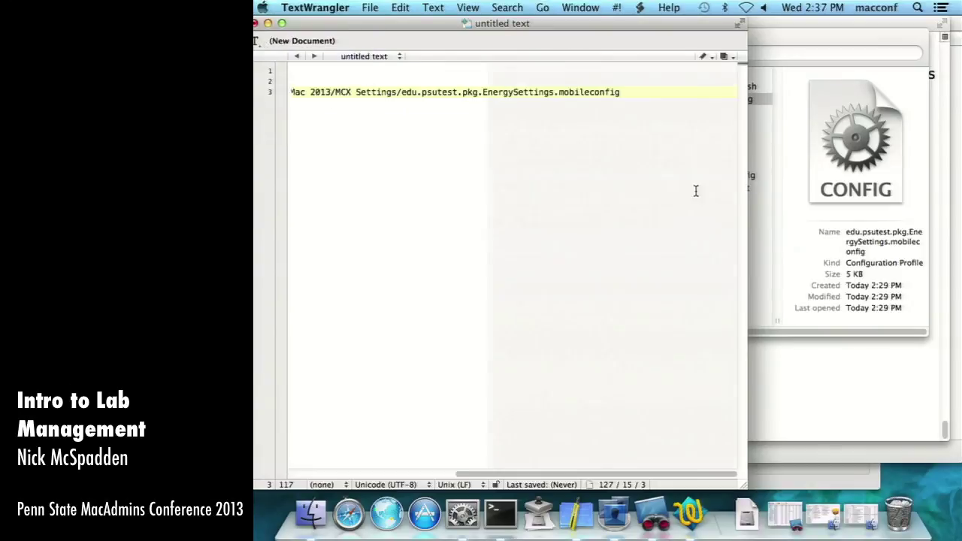
drag(745, 486, 958, 492)
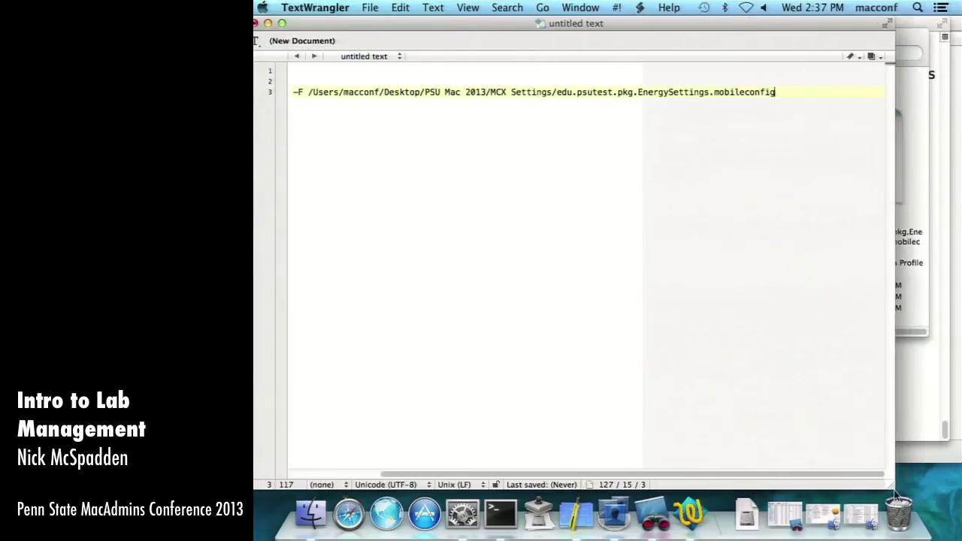
drag(715, 479, 632, 485)
- Save the script as postflight.sh in EnergySettingsProfile, but cancel the replace prompt
key(super+s)
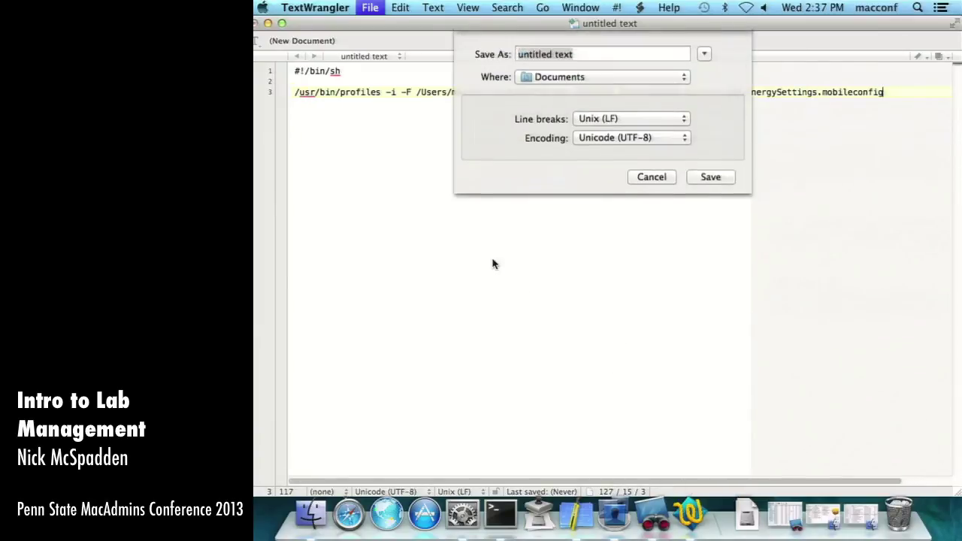
text(postflight.sh)
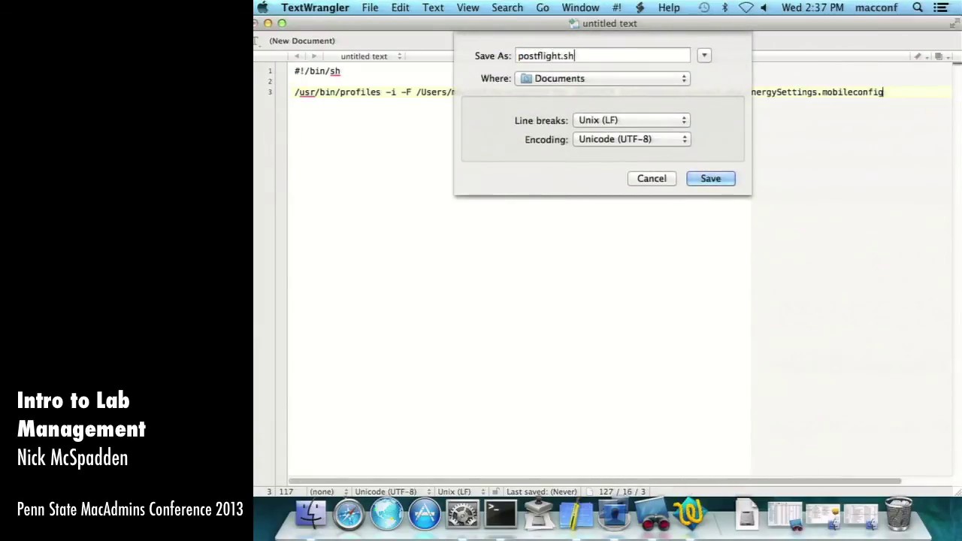
click(704, 57)
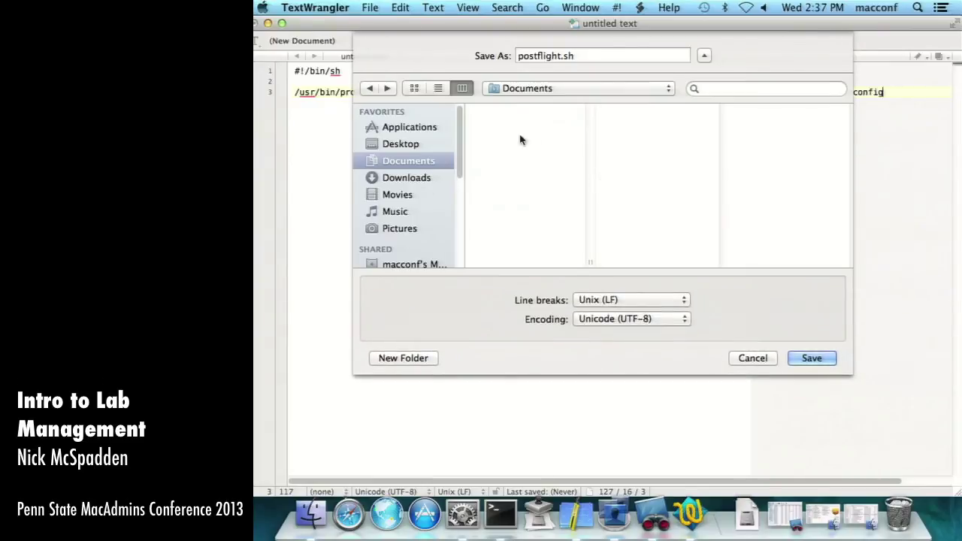
click(402, 144)
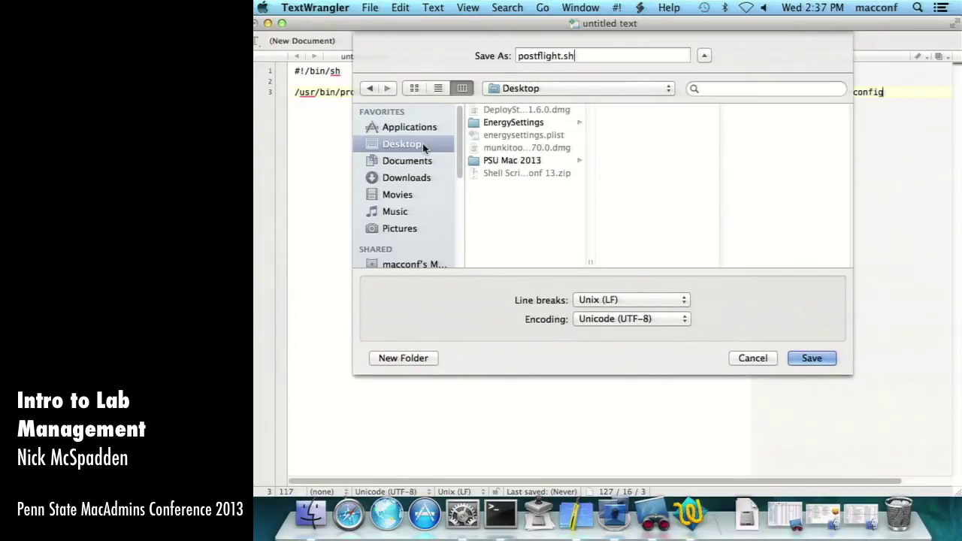
click(537, 123)
click(517, 160)
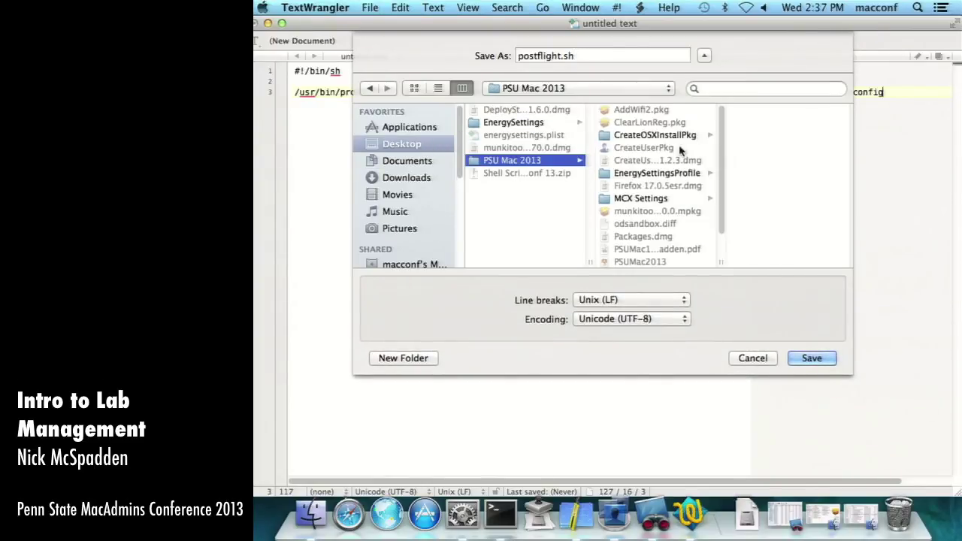
click(660, 174)
key(Return)
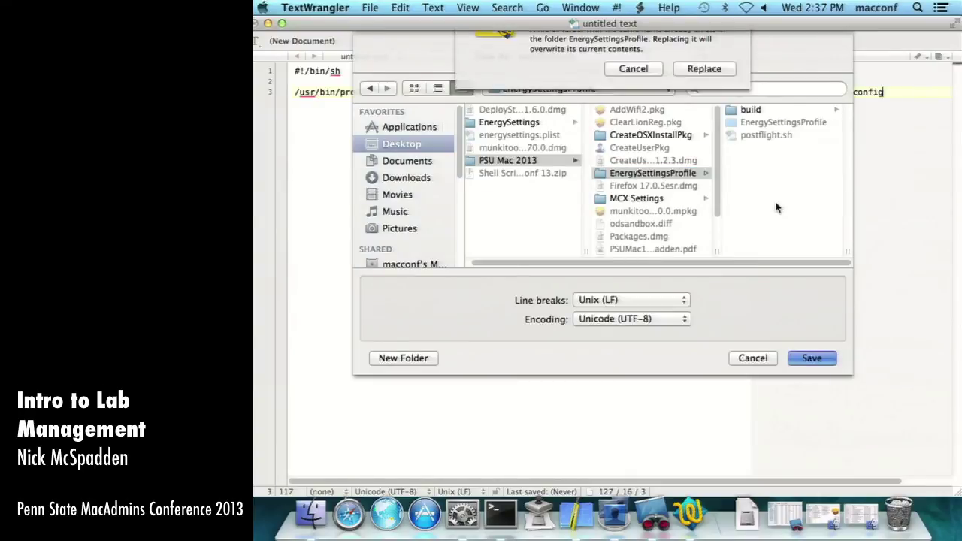
click(636, 117)
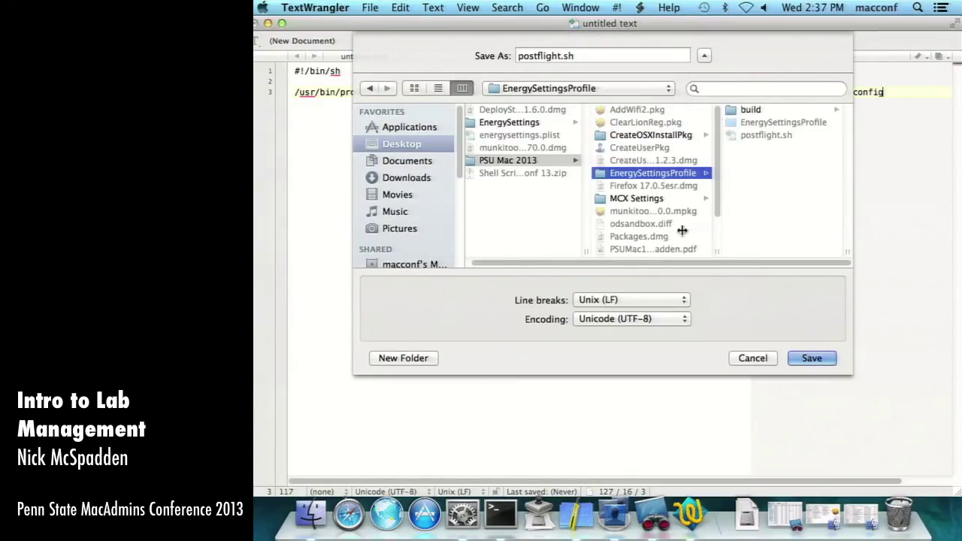
- Recheck the save folders, then review the Packages project's settings, payload and scripts tabs
scroll(642, 238, down, 3)
scroll(642, 237, up, 3)
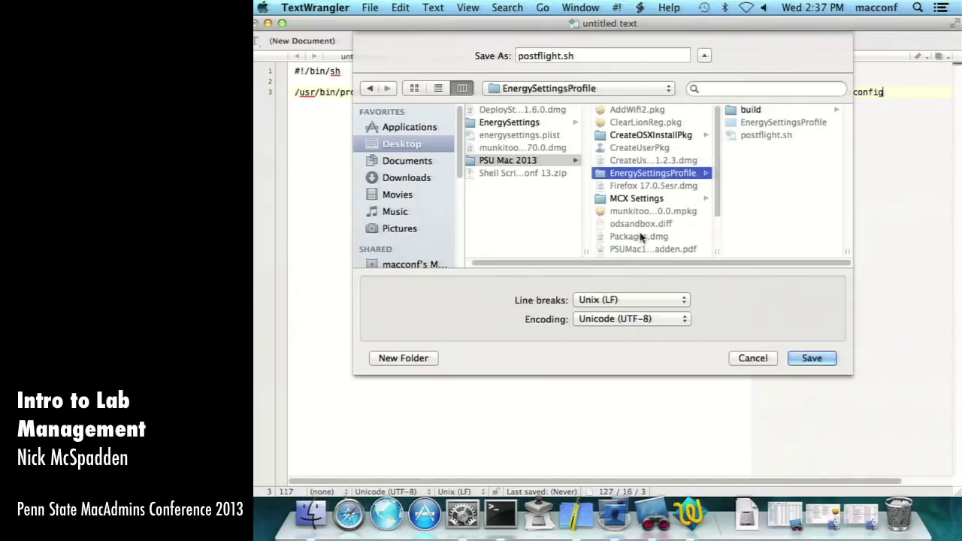
click(509, 122)
click(510, 160)
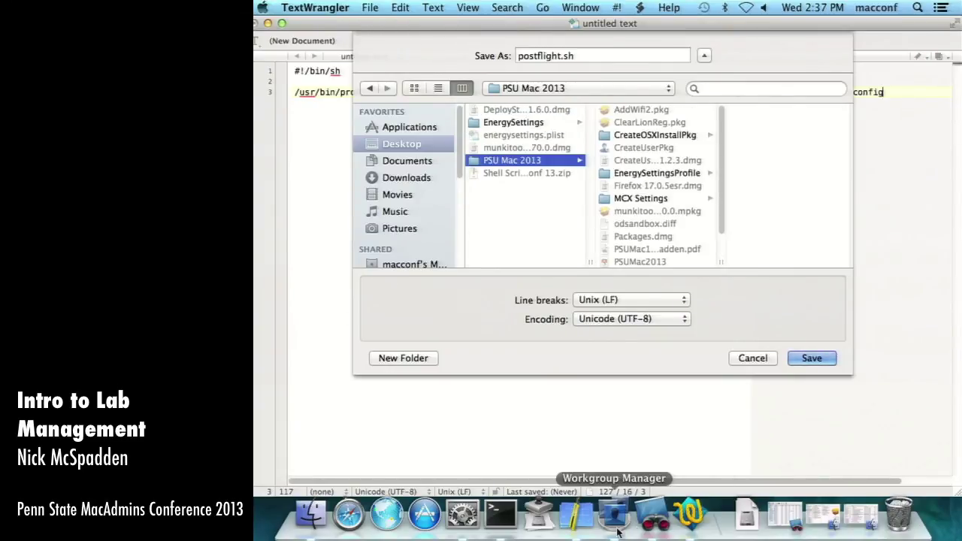
click(575, 517)
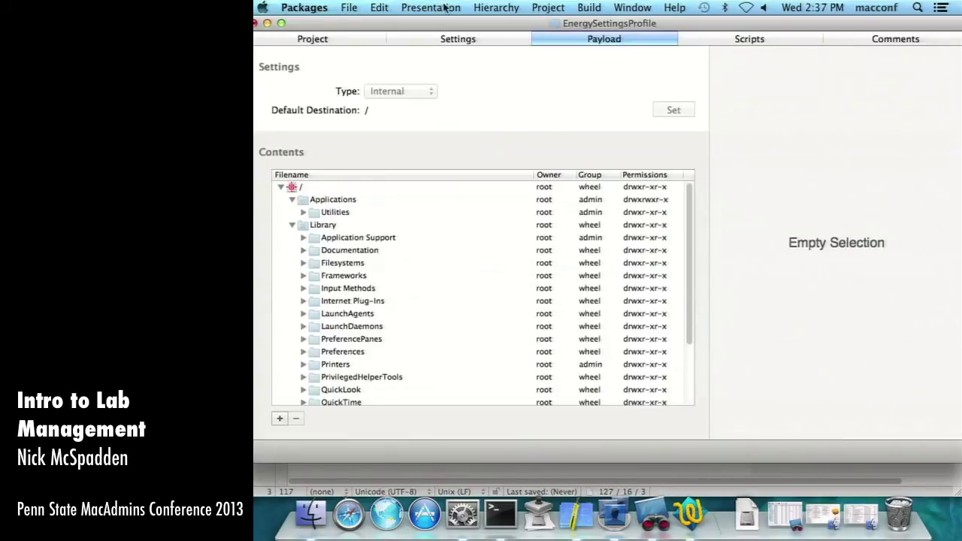
click(393, 37)
click(371, 37)
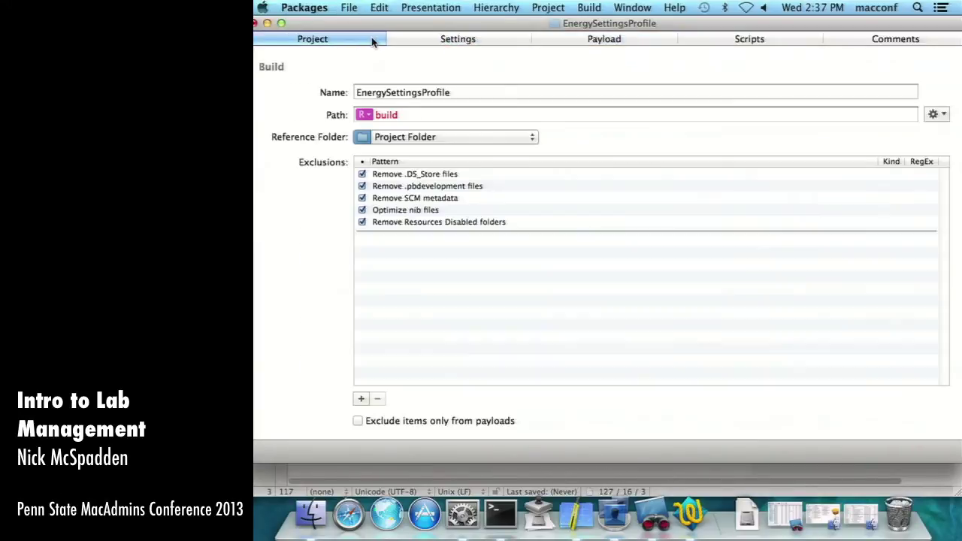
click(591, 43)
click(732, 40)
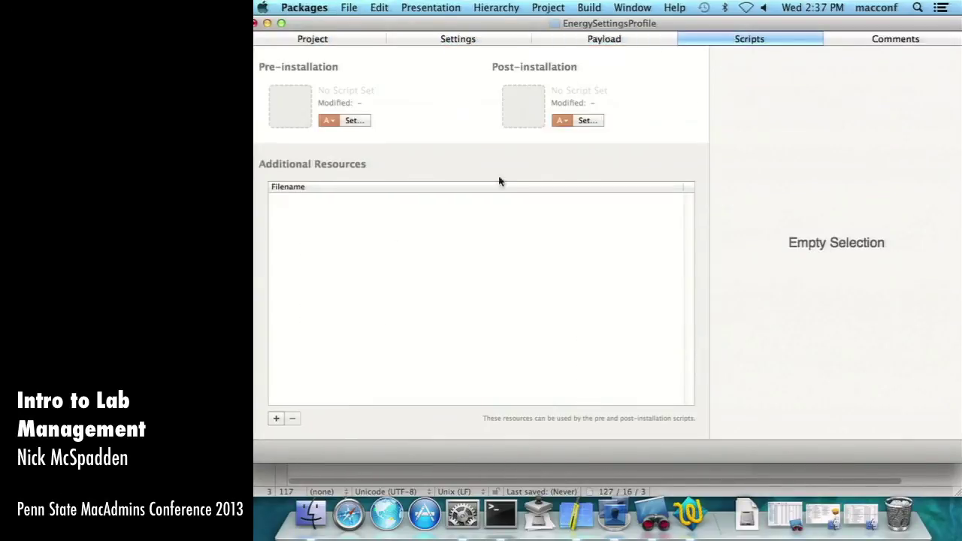
- Save postflight.sh into EnergySettingsProfile, replace the existing copy, and close the window
click(688, 517)
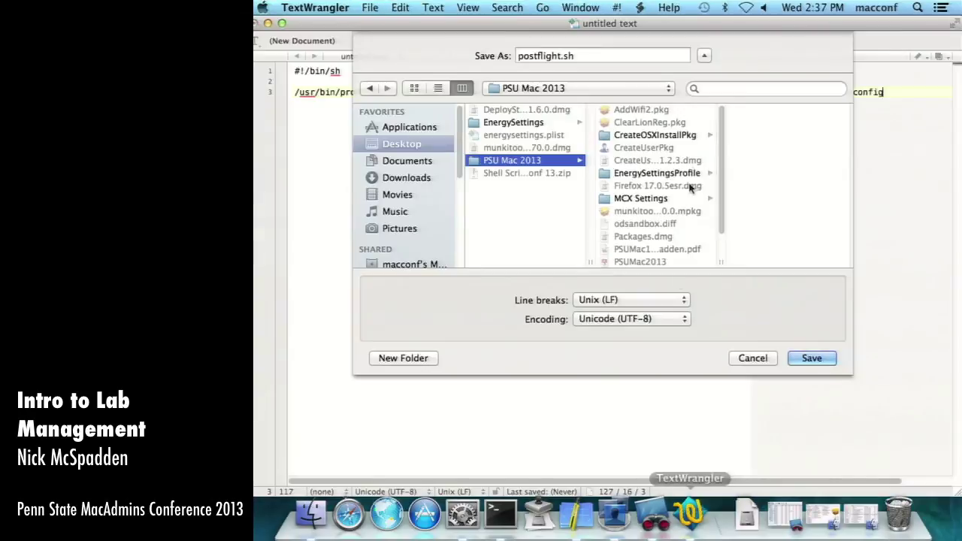
click(691, 175)
key(Return)
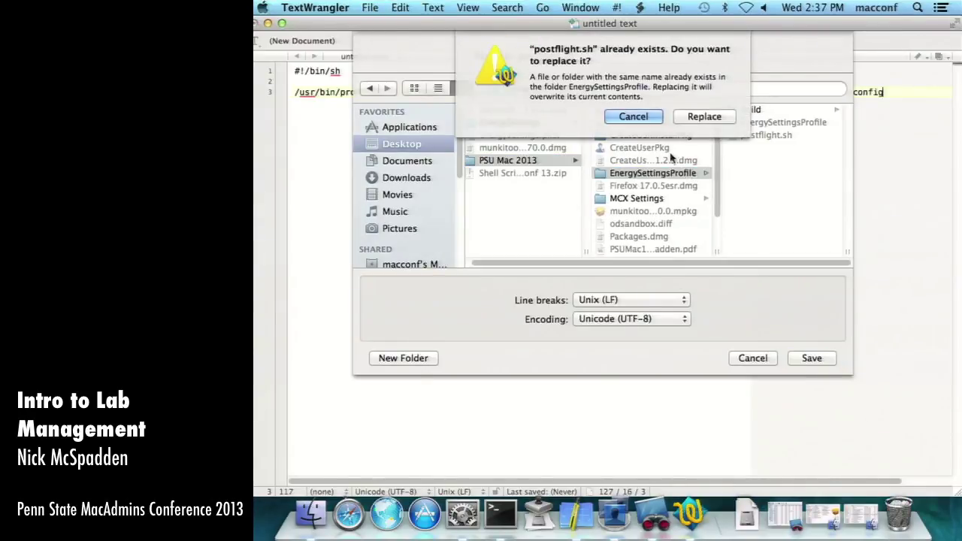
click(687, 112)
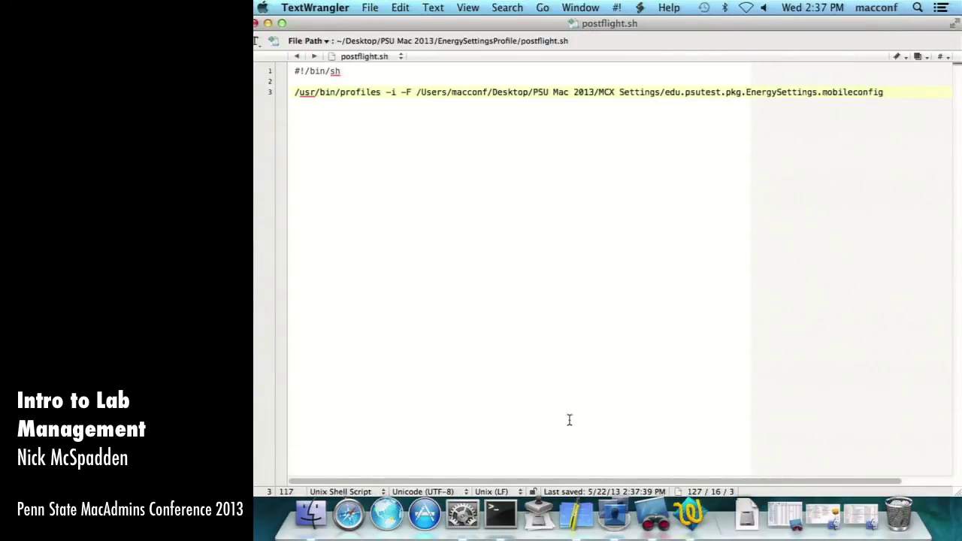
click(255, 24)
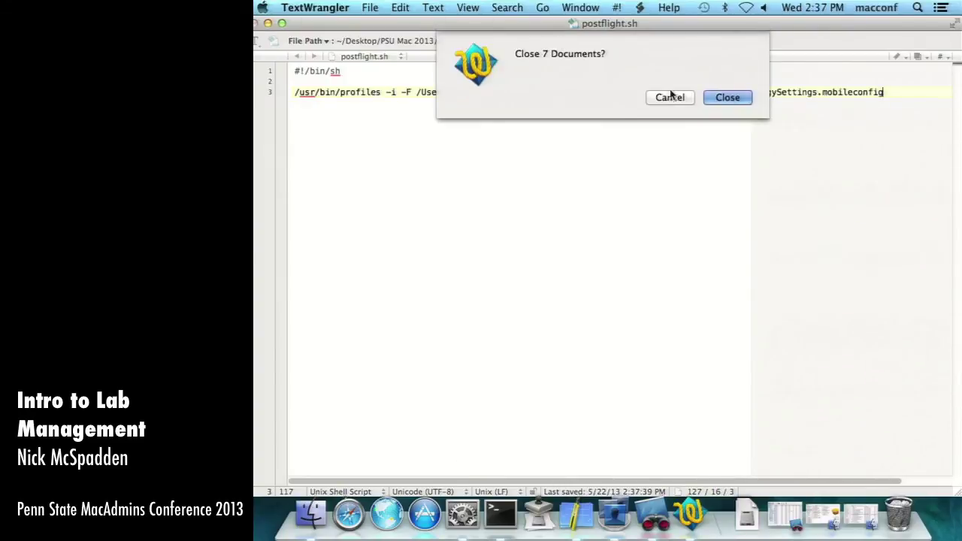
- Set postflight.sh from the EnergySettingsProfile folder as the project's post-installation script
click(728, 99)
key(super+m)
click(621, 234)
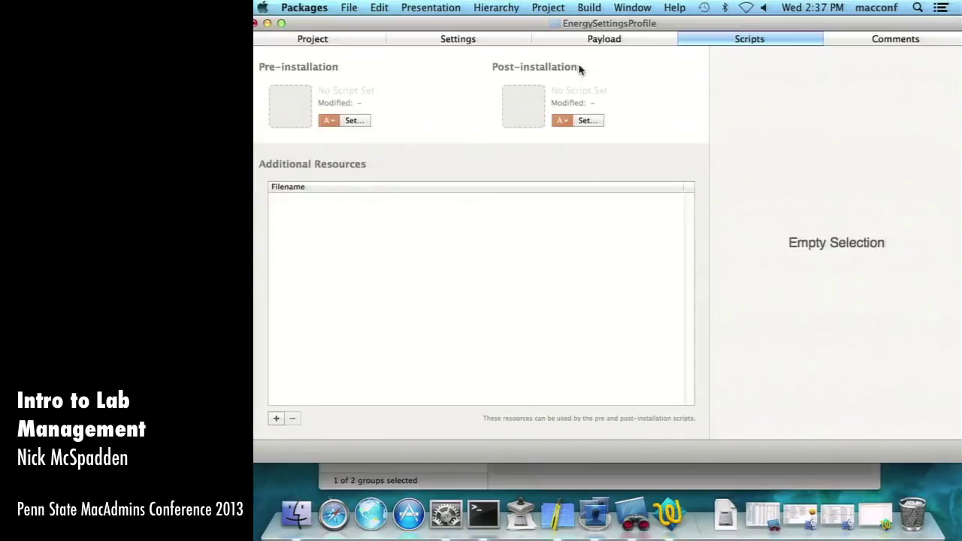
click(592, 125)
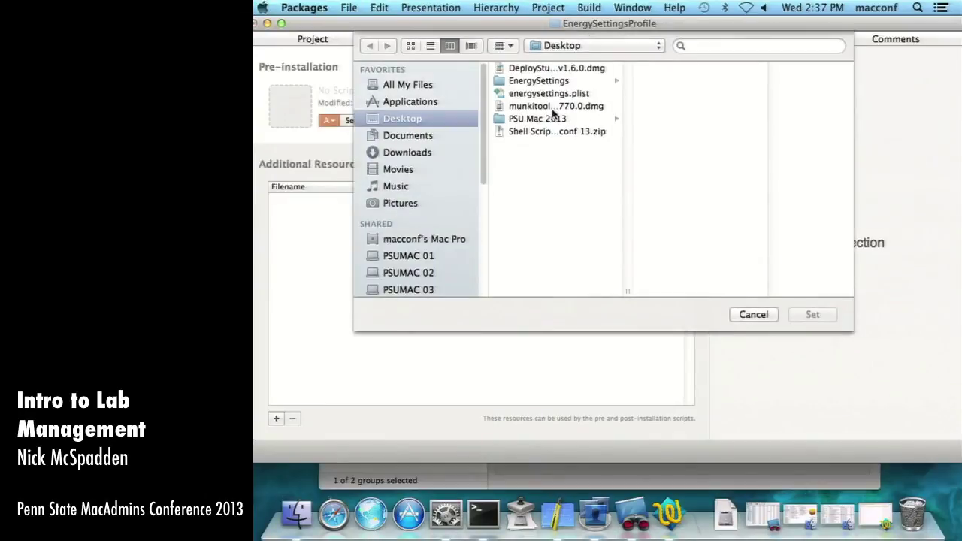
click(515, 118)
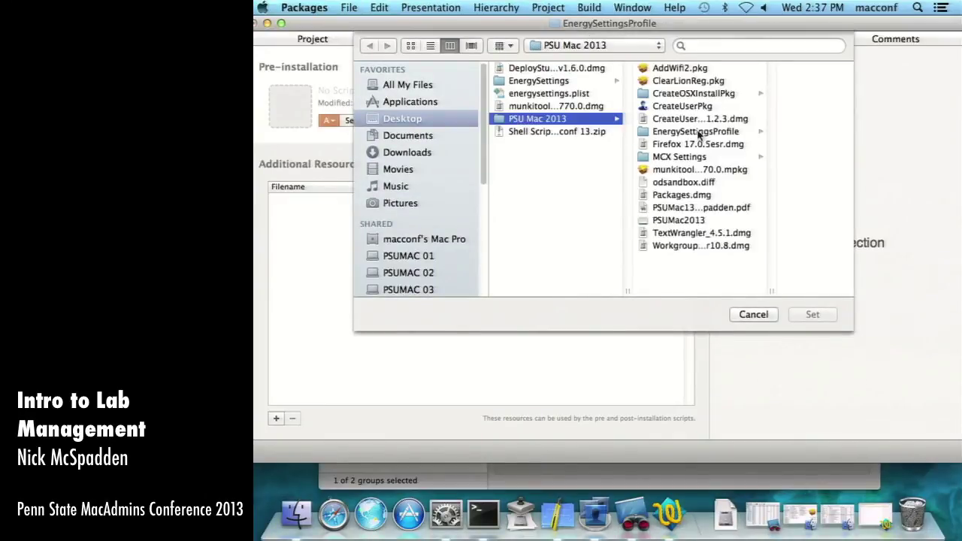
click(699, 132)
click(761, 94)
key(Return)
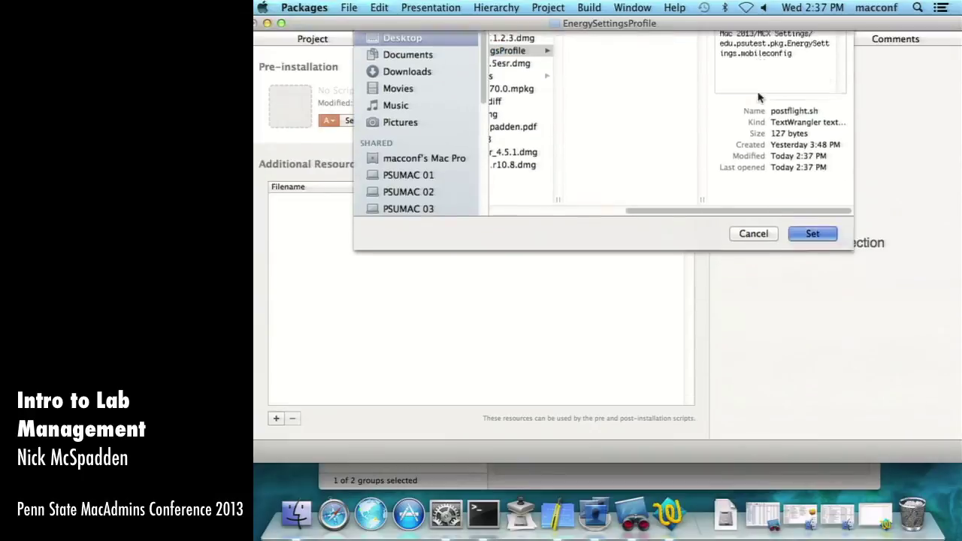
- Save the EnergySettingsProfile project and build the package
click(563, 39)
click(484, 43)
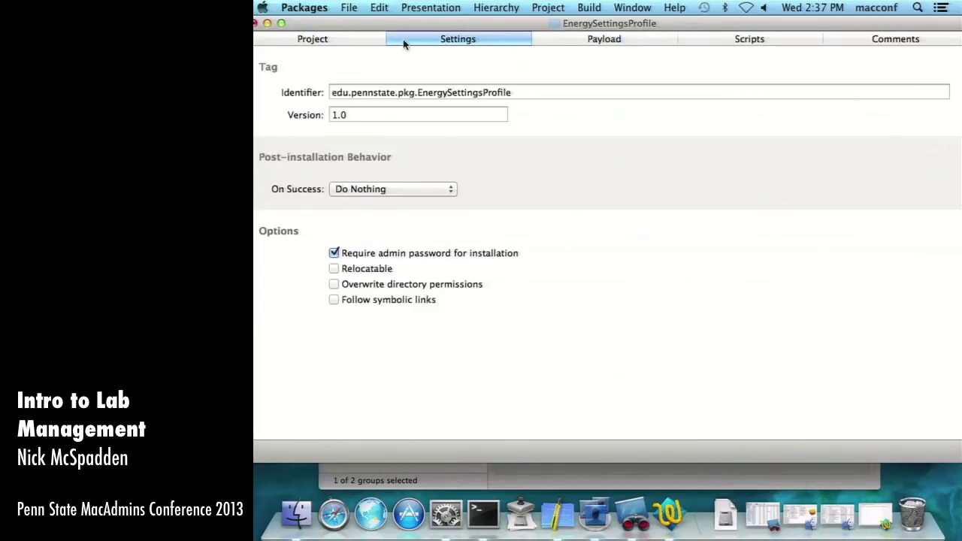
key(super+s)
key(super+b)
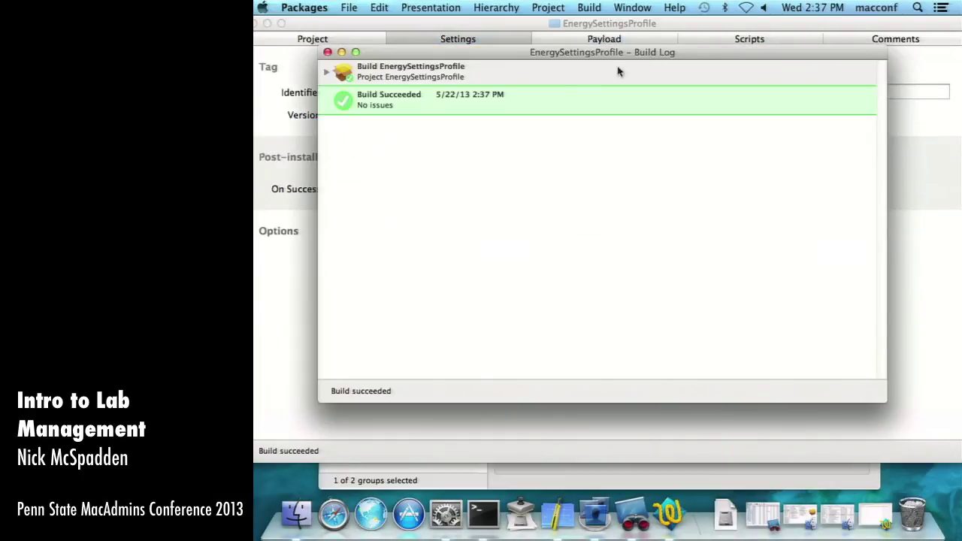
click(328, 52)
- Launch EnergySettingsProfile.pkg from the build folder in Finder
click(268, 23)
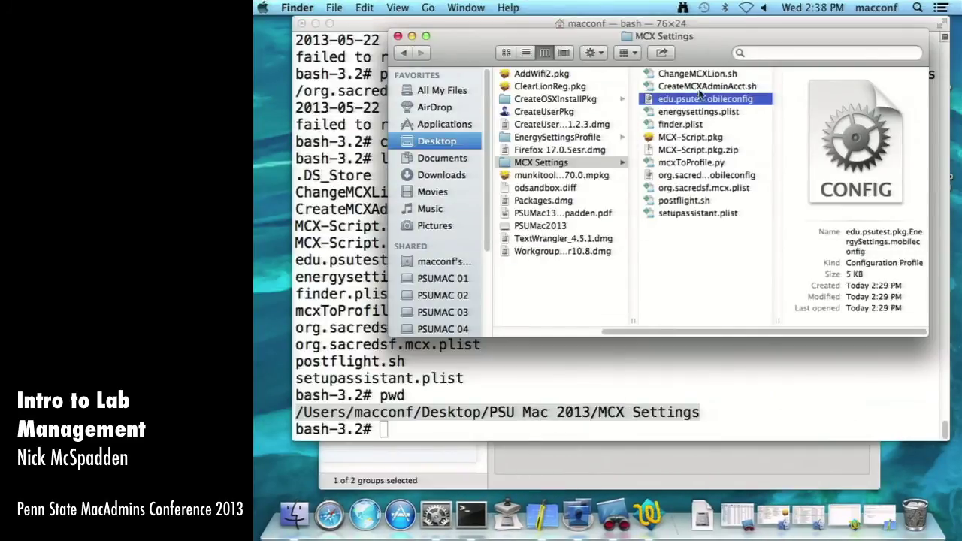
click(557, 137)
click(677, 74)
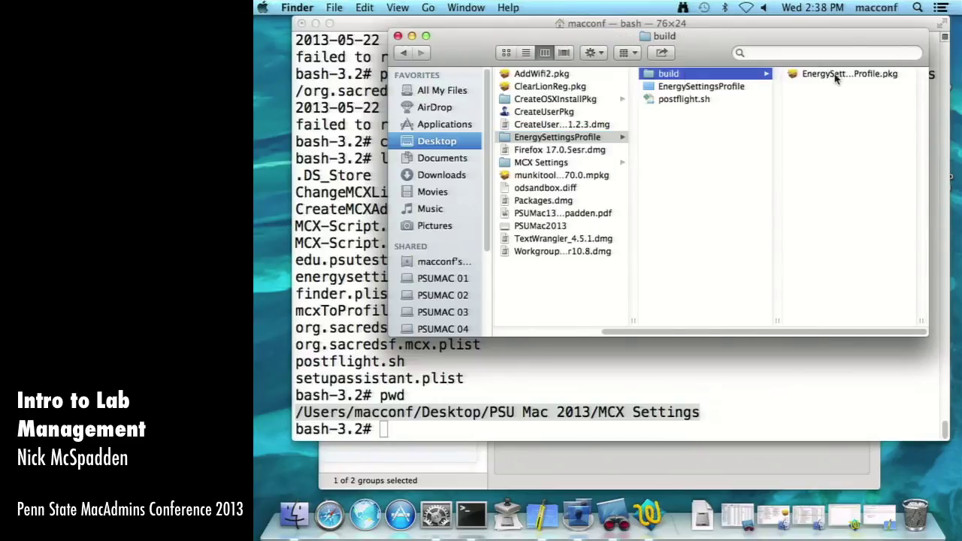
double_click(820, 73)
- Run the install with the admin password and close the installer after it fails
click(781, 374)
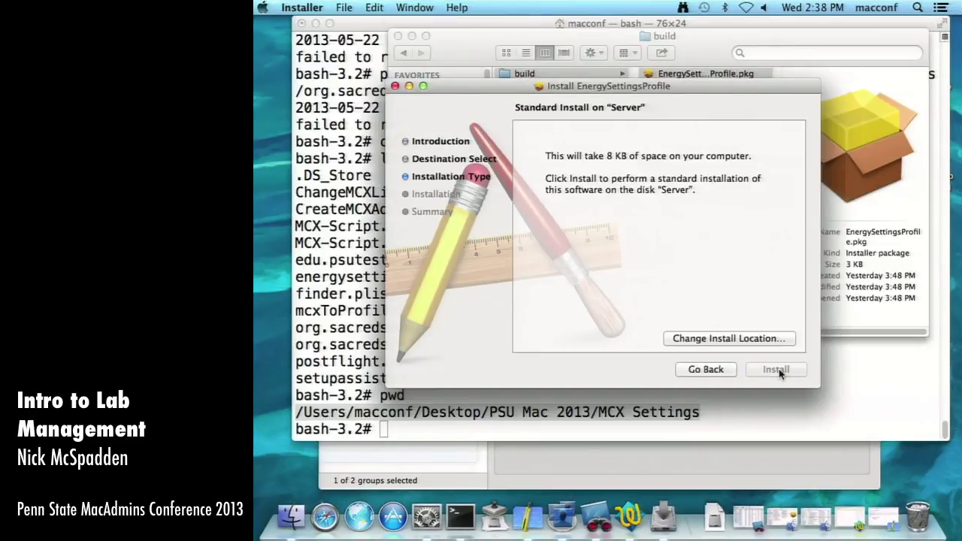
click(778, 369)
text(•••••••)
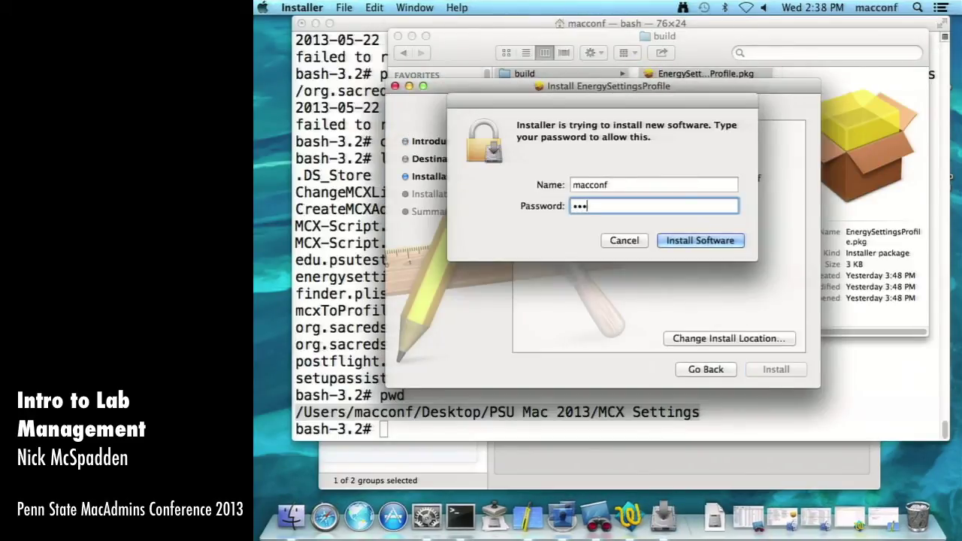
key(Return)
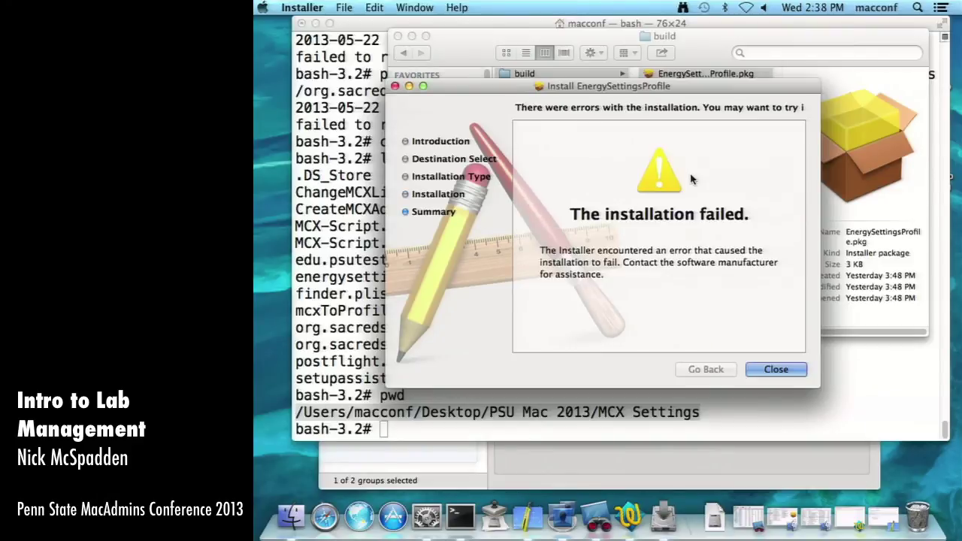
click(767, 371)
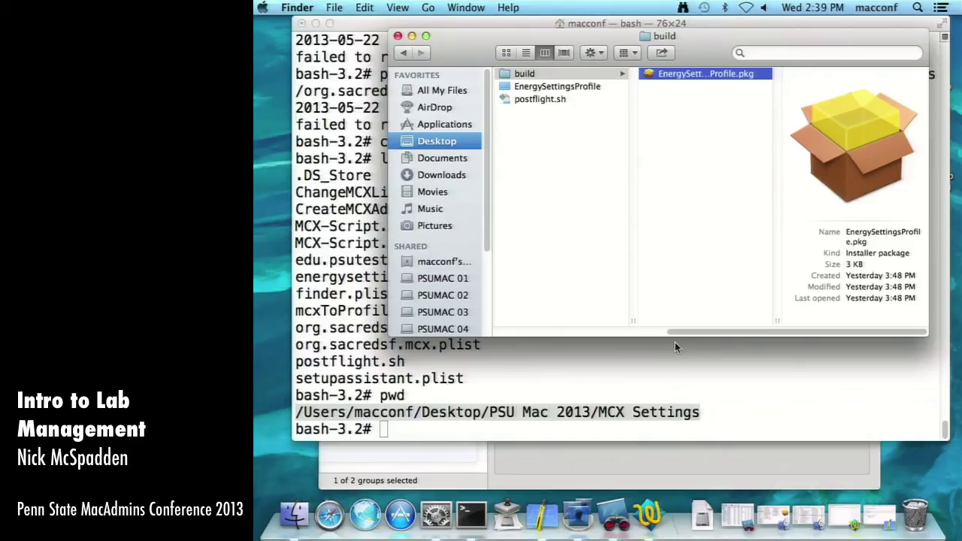
- Compare the energysettings and Background Picture groups' managed preferences, then advance to the next slide
click(578, 515)
click(420, 219)
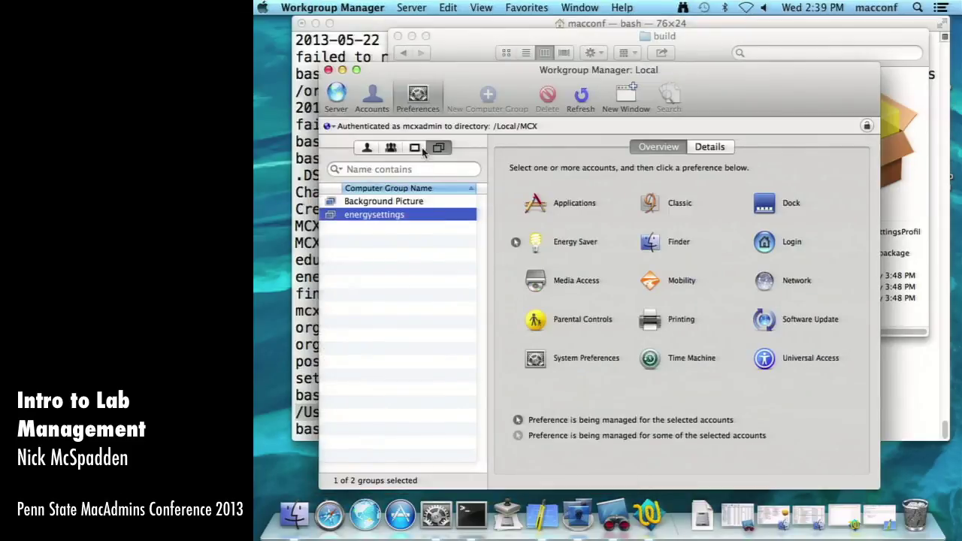
click(402, 207)
click(406, 215)
click(406, 204)
click(406, 216)
click(404, 229)
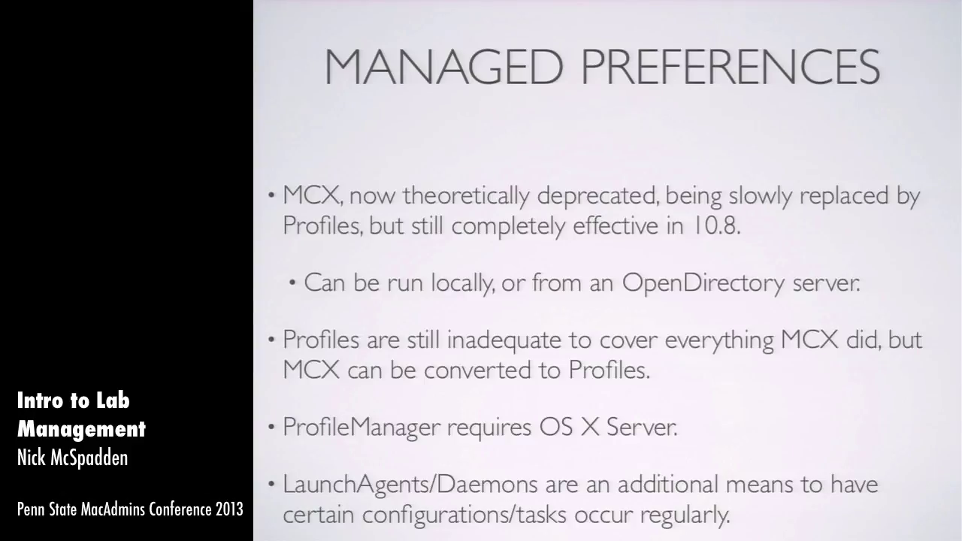
key(Right)
key(Right)
key(Right)
key(Right)
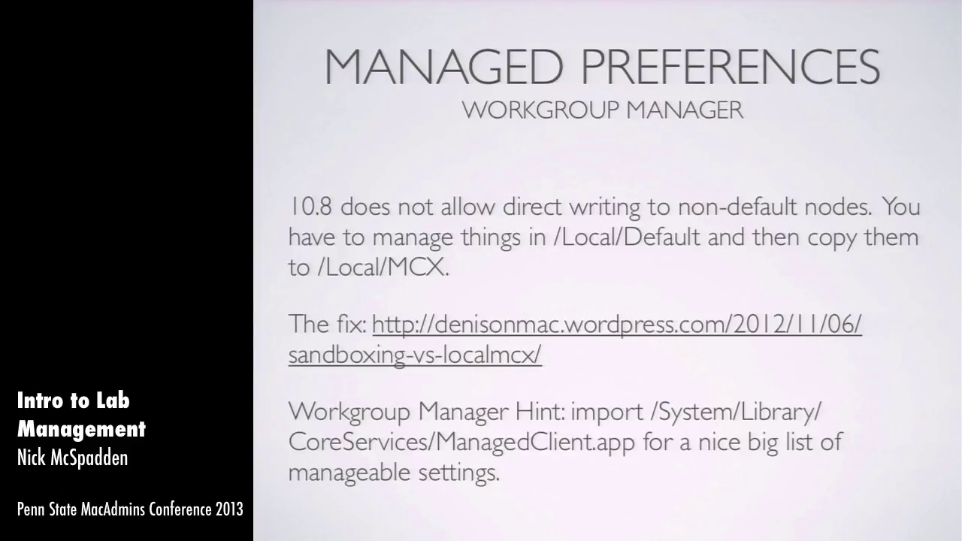